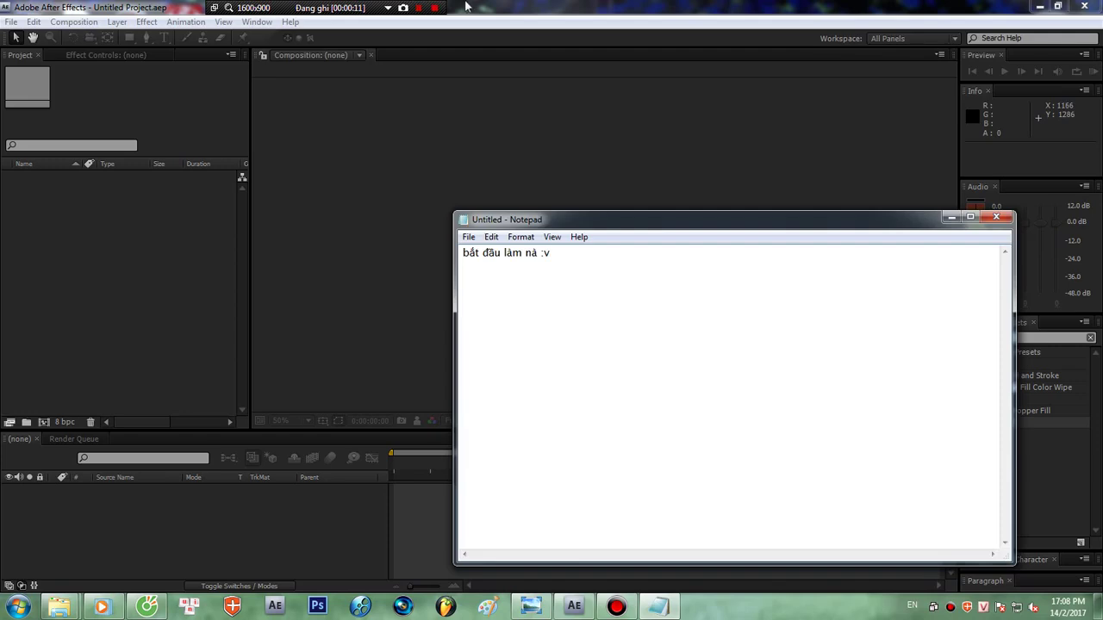
- Clear the Notepad window away and import the background image 723892.jpg from New folder into the project
click(466, 7)
click(100, 239)
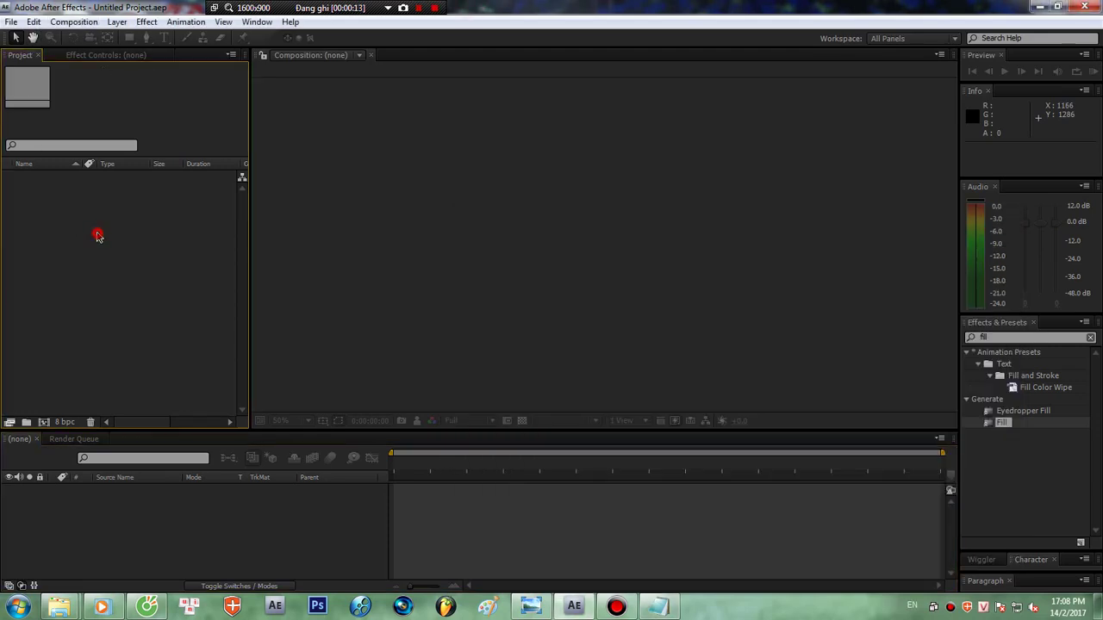
double_click(107, 247)
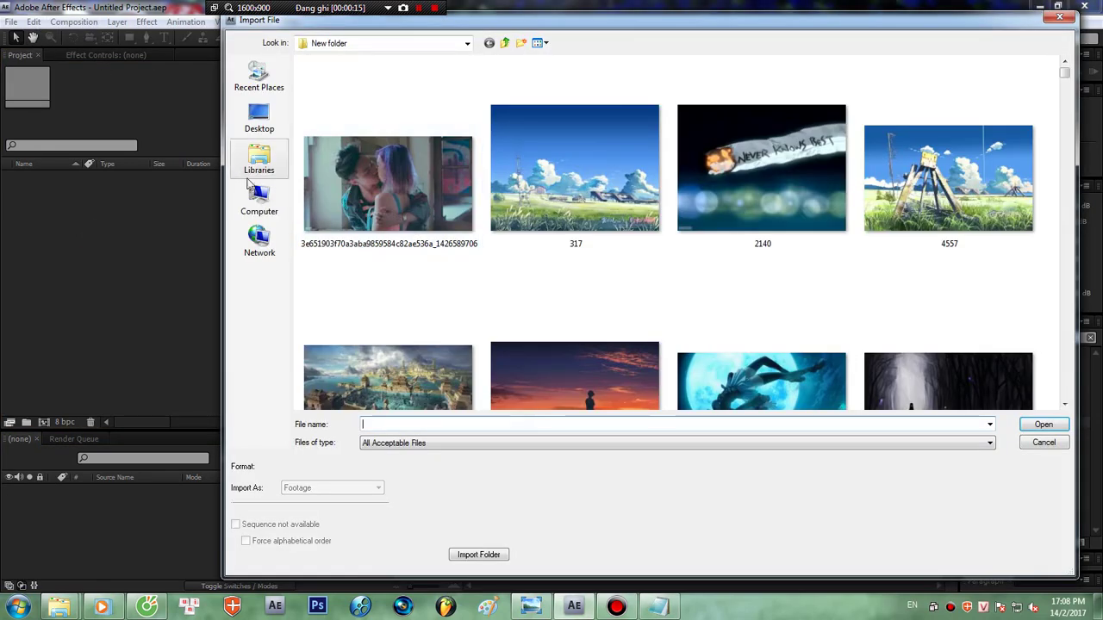
click(743, 228)
scroll(948, 207, down, 15)
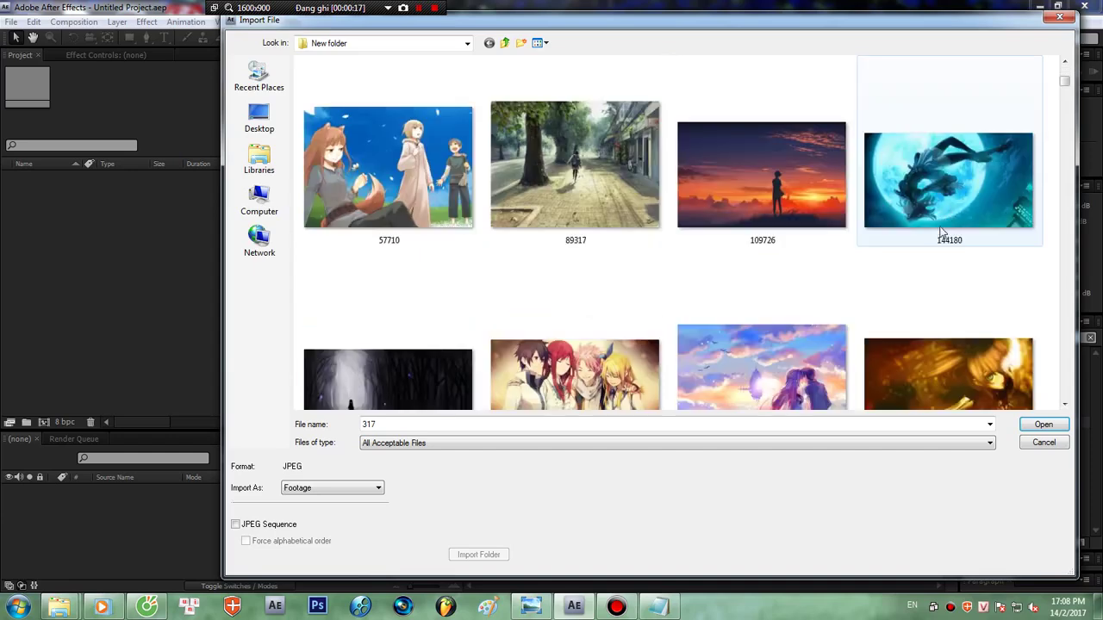
scroll(920, 237, down, 12)
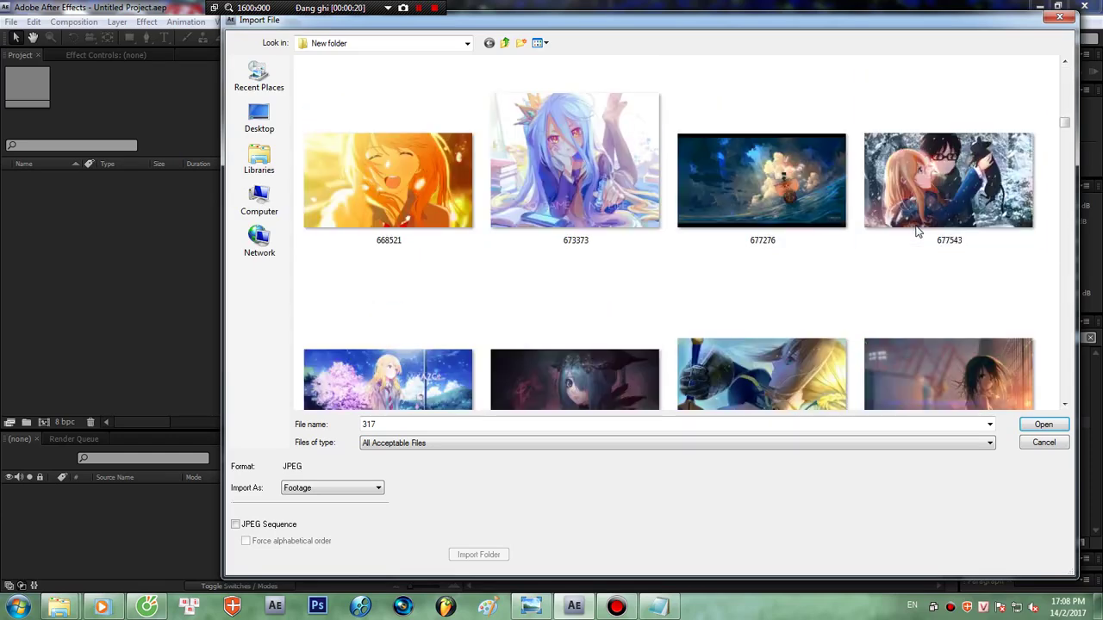
scroll(918, 233, down, 12)
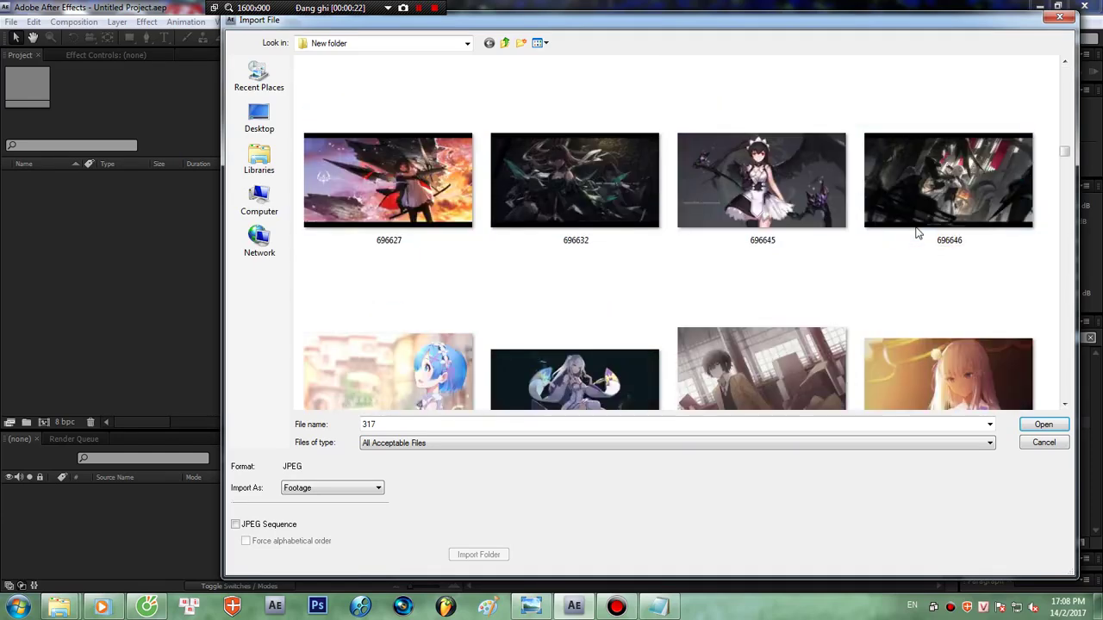
double_click(917, 235)
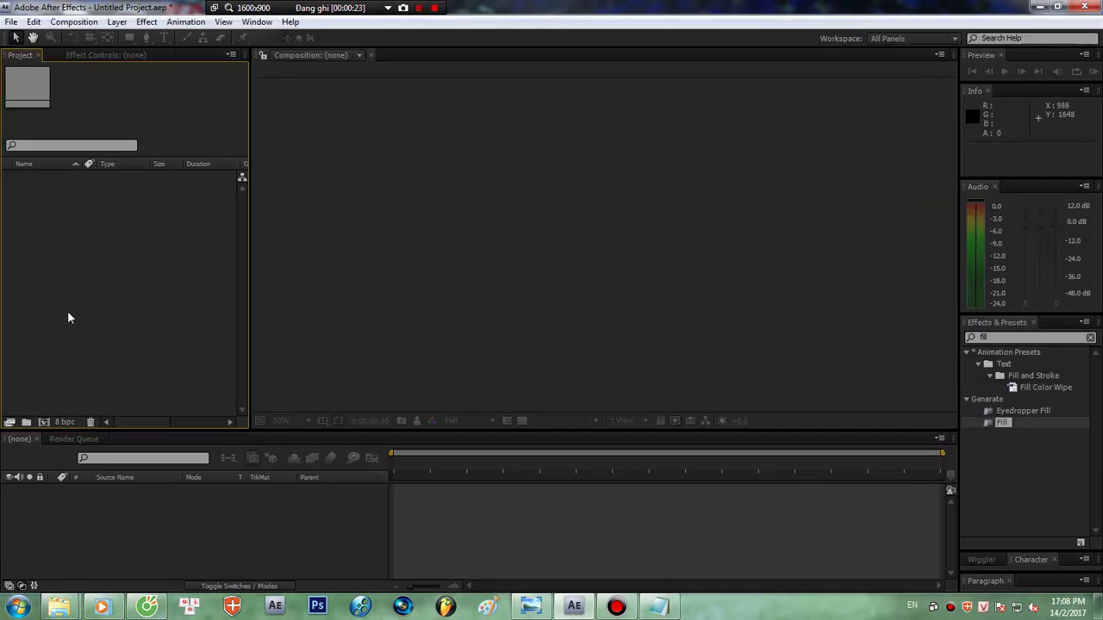
- Import the Fifth Harmony - Work from Home MP3 from the Downloads folder into the project
double_click(95, 266)
click(261, 121)
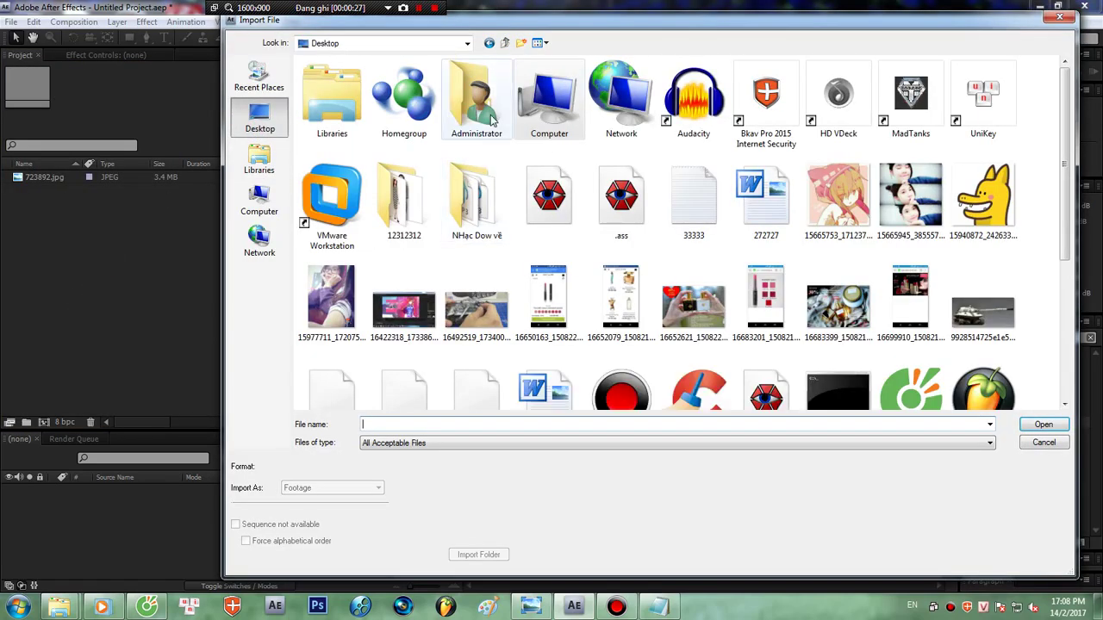
double_click(480, 99)
double_click(480, 94)
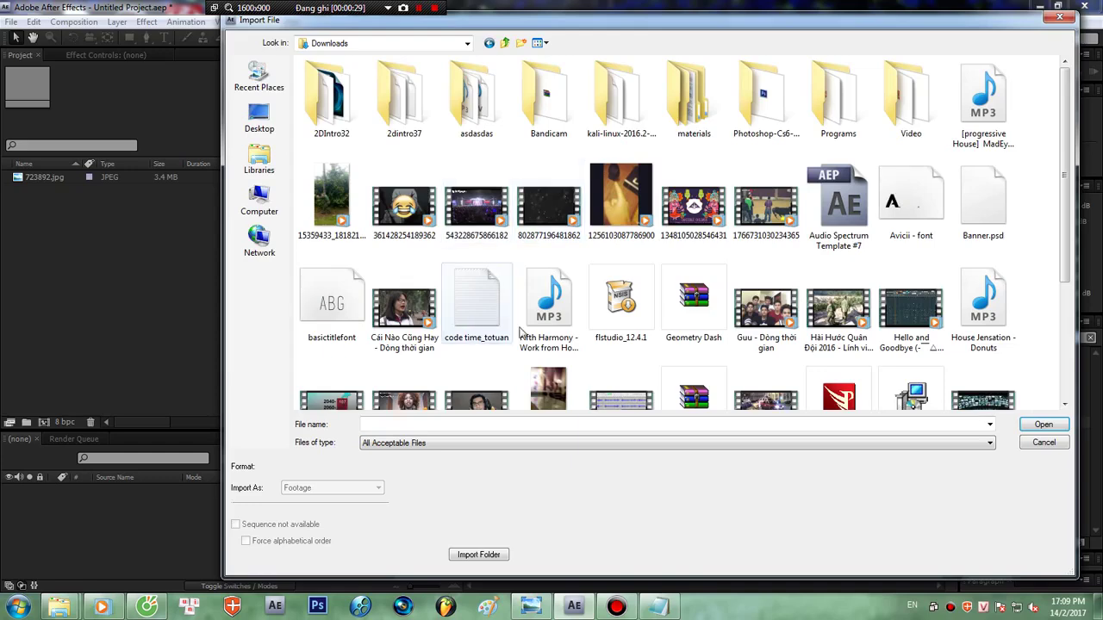
double_click(543, 345)
- Create a composition from the Fifth Harmony MP3 and add 723892.jpg as the layer beneath the audio
drag(33, 191, 44, 424)
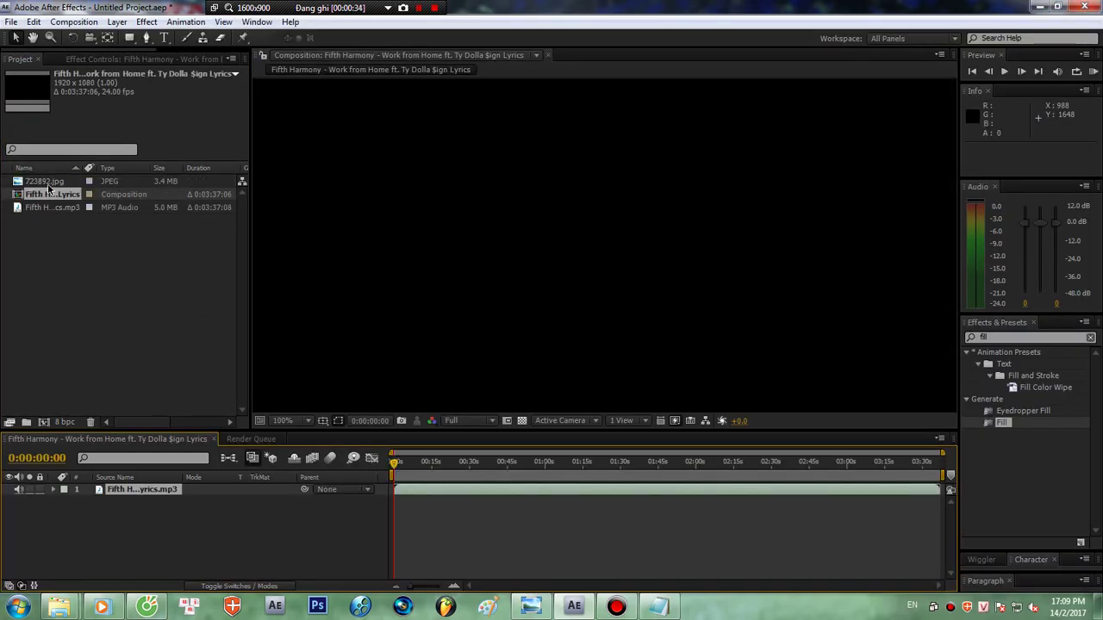
drag(47, 181, 163, 517)
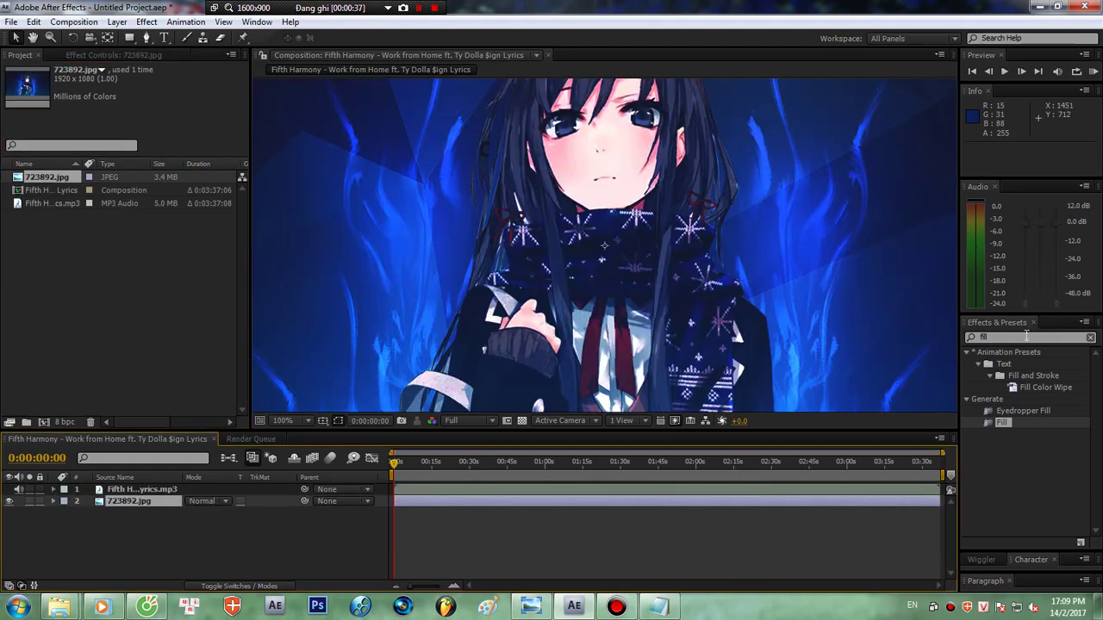
- Create a 1920 × 1080 px solid layer named Audio Spectrum in the composition
click(1026, 337)
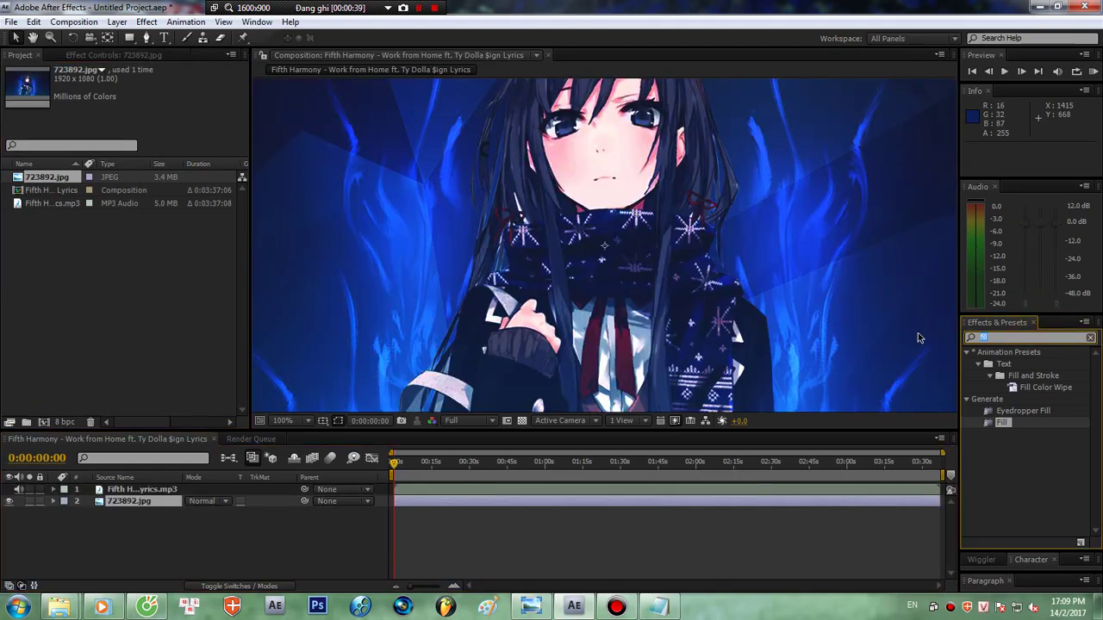
right_click(182, 536)
mouse_move(227, 380)
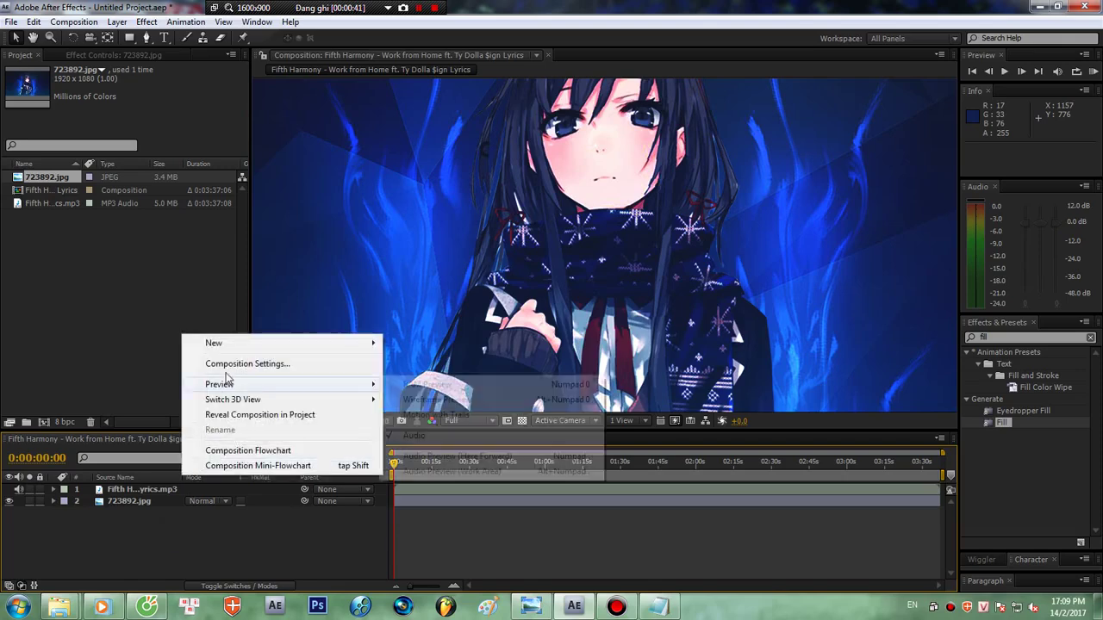
mouse_move(392, 346)
click(401, 380)
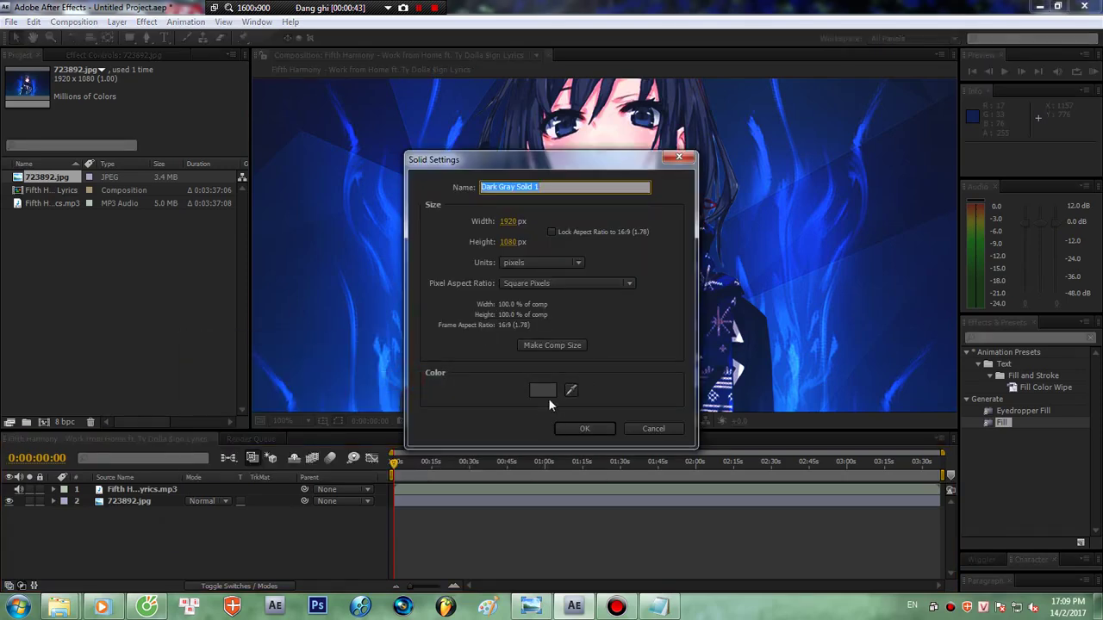
text(Audio Spectrum)
key(Return)
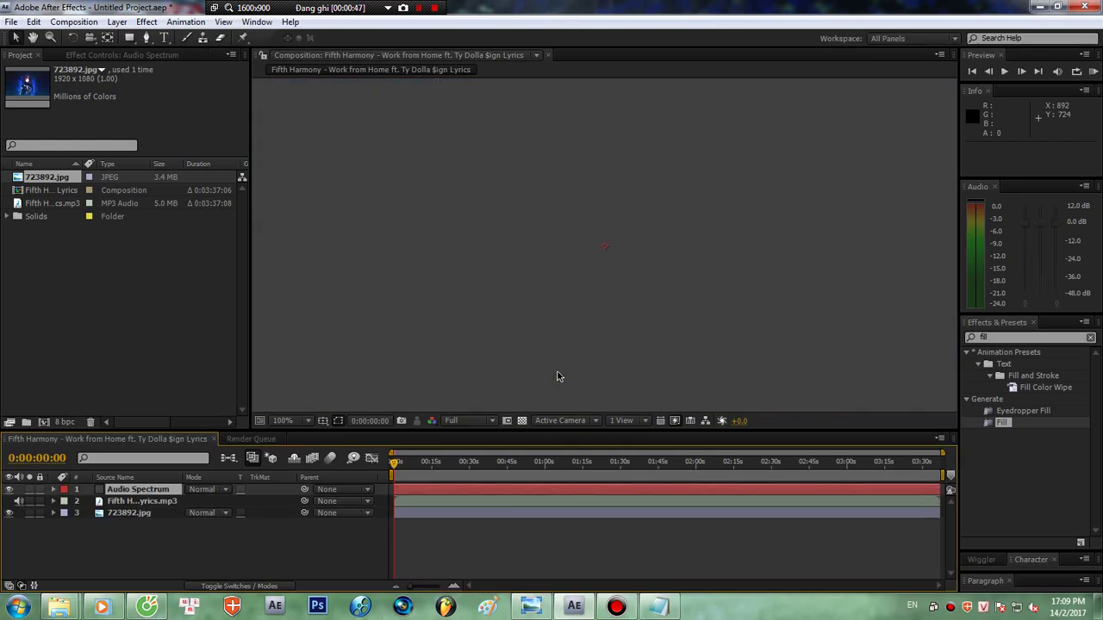
- Find the Audio Spectrum effect by searching for "audio" and apply it to the Audio Spectrum solid
key(BackSpace)
key(BackSpace)
key(BackSpace)
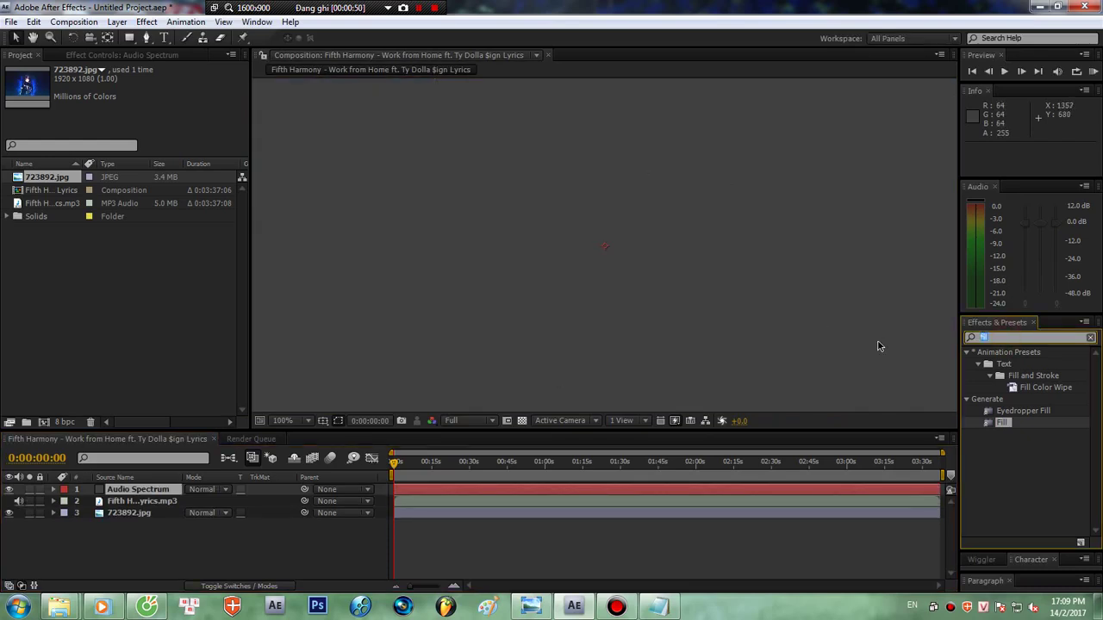
text(audio)
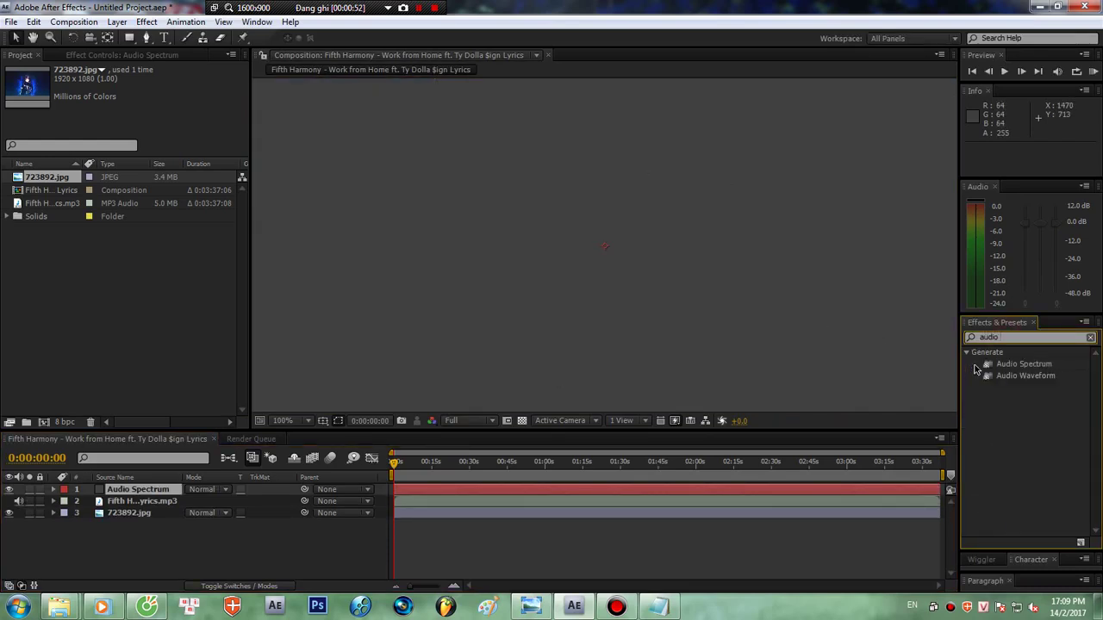
drag(991, 364, 648, 314)
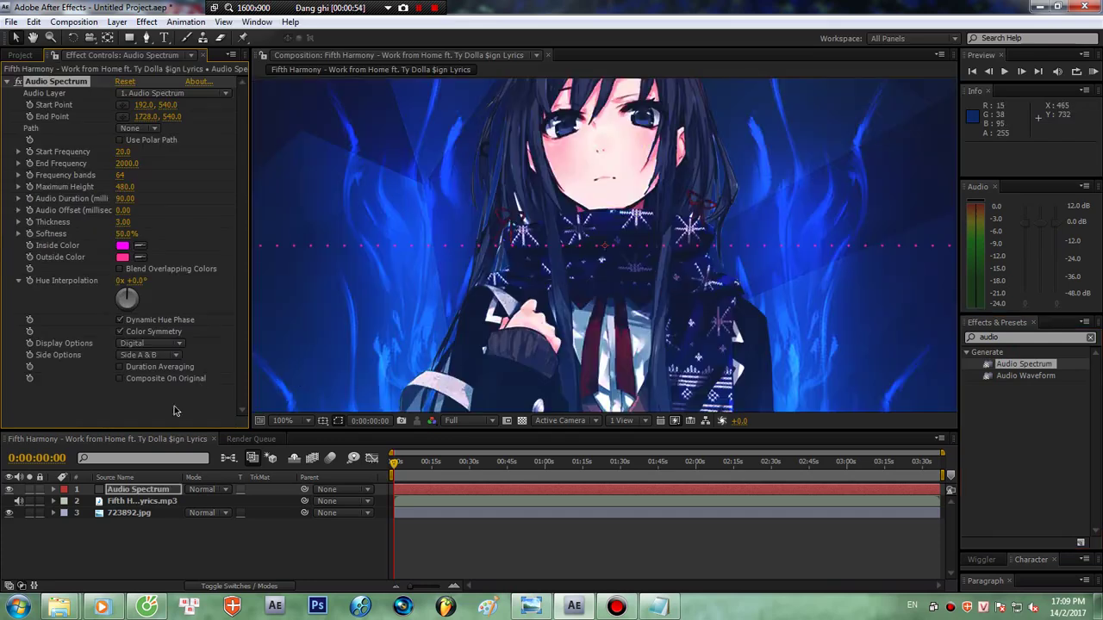
click(222, 548)
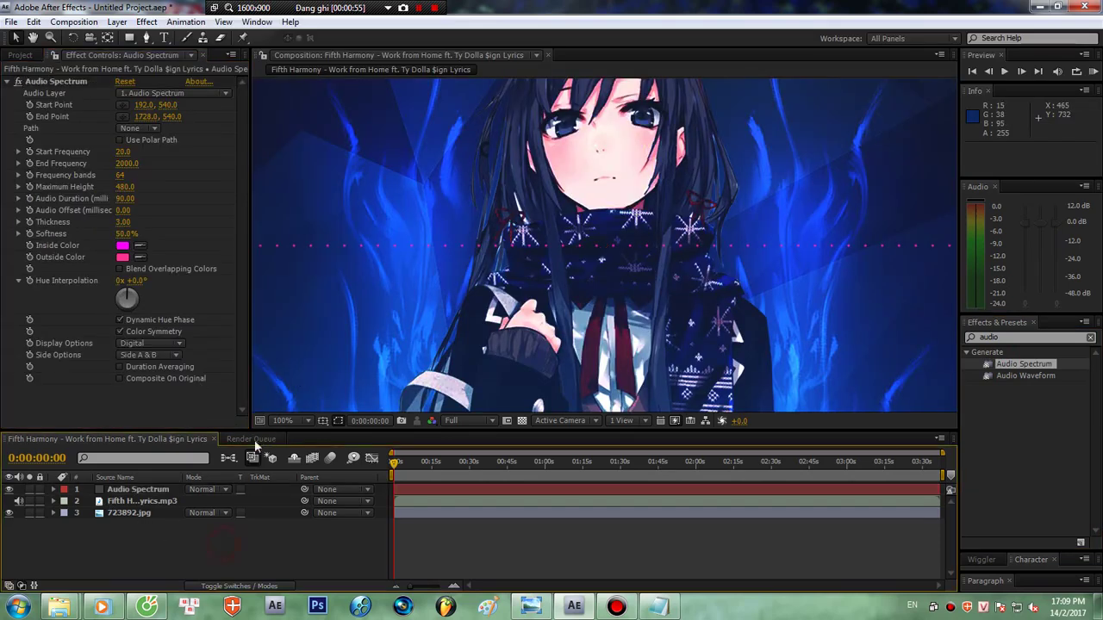
- Set the spectrum's start point X to about 229 and display the grid over the composition
click(285, 422)
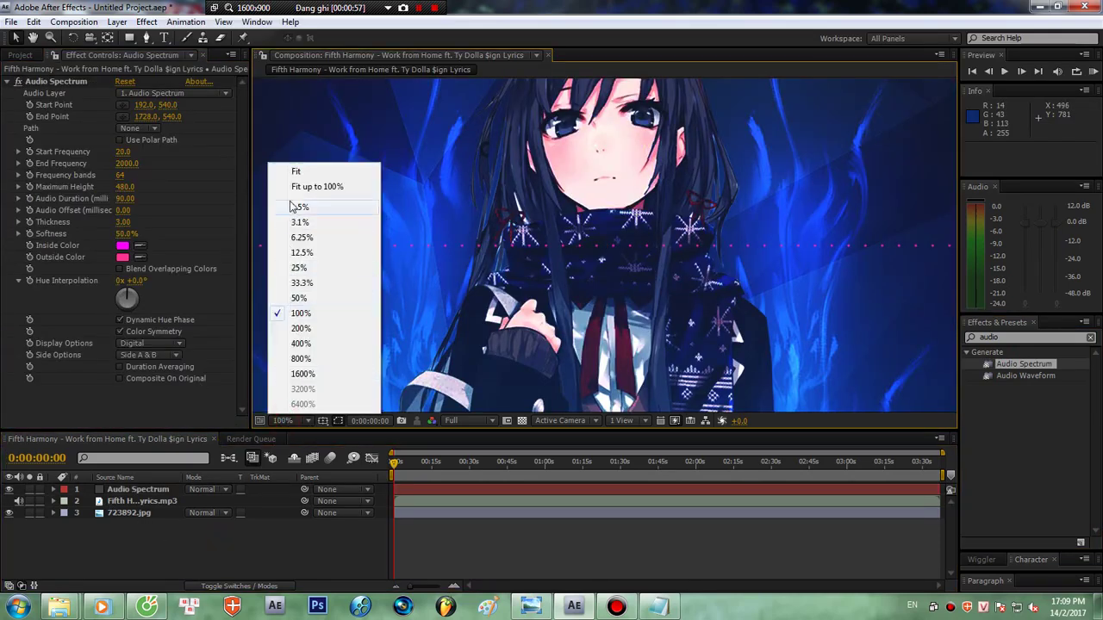
click(297, 185)
mouse_move(316, 428)
mouse_down()
mouse_move(316, 457)
mouse_move(316, 445)
mouse_up()
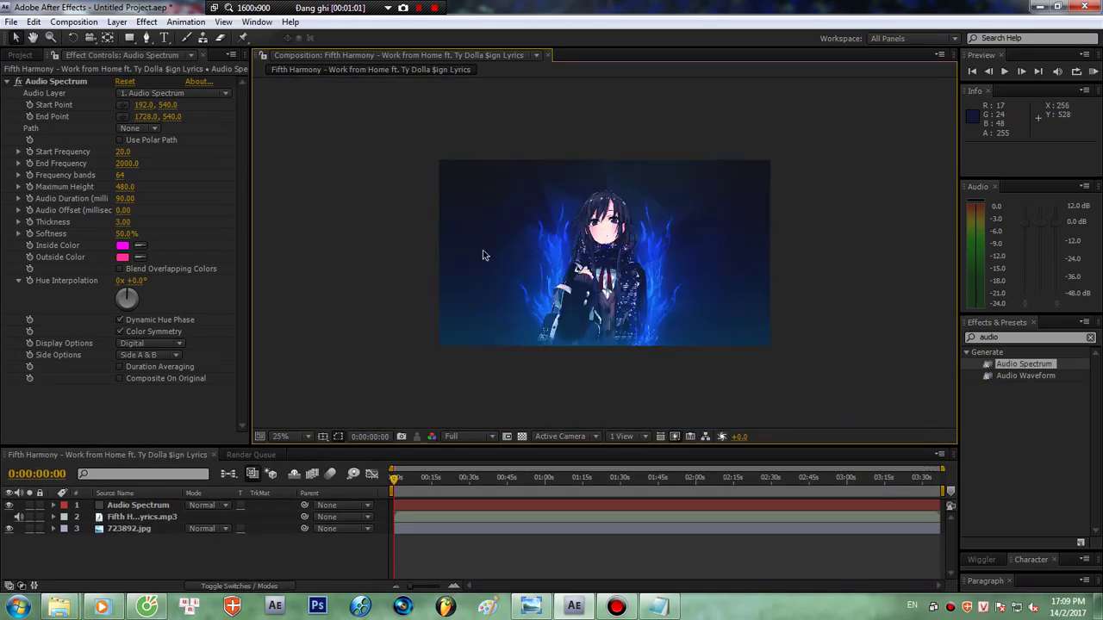
key(period)
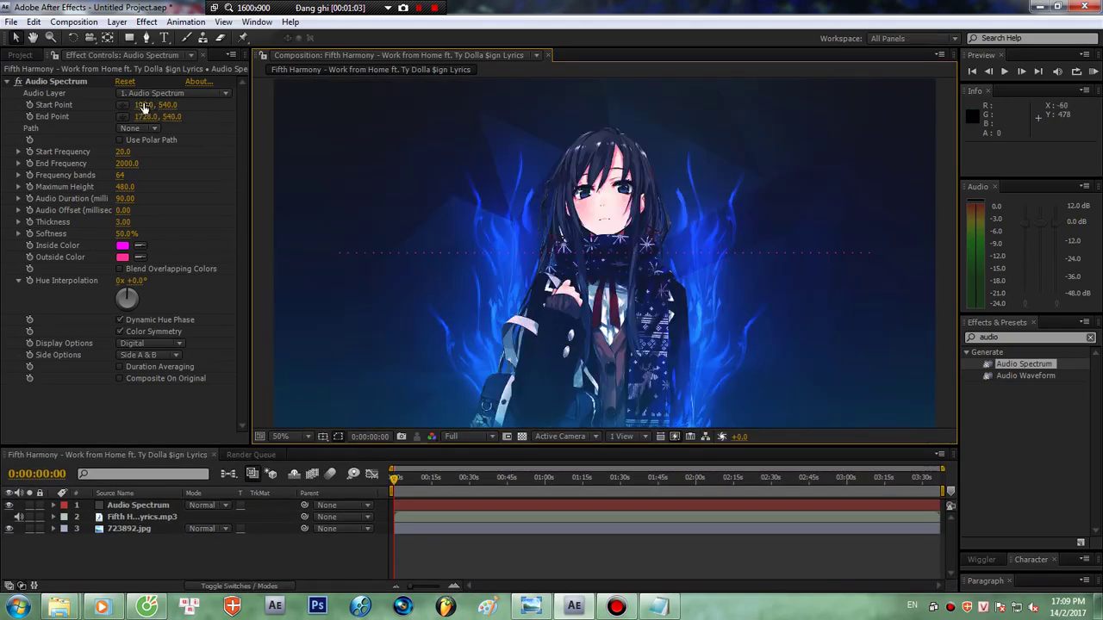
drag(145, 106, 168, 111)
click(322, 436)
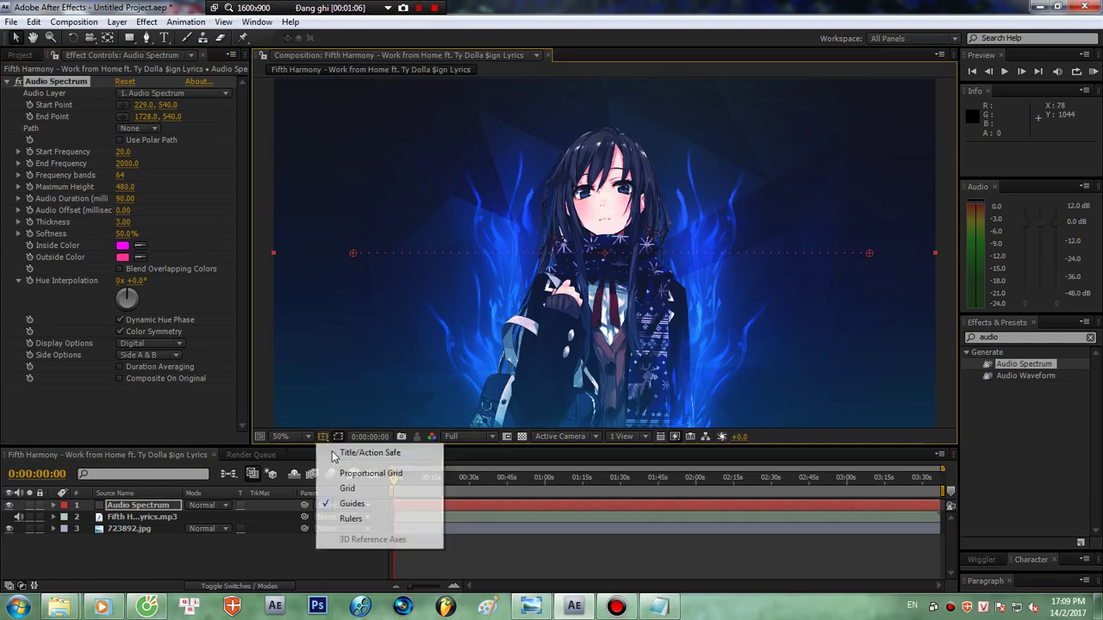
click(341, 488)
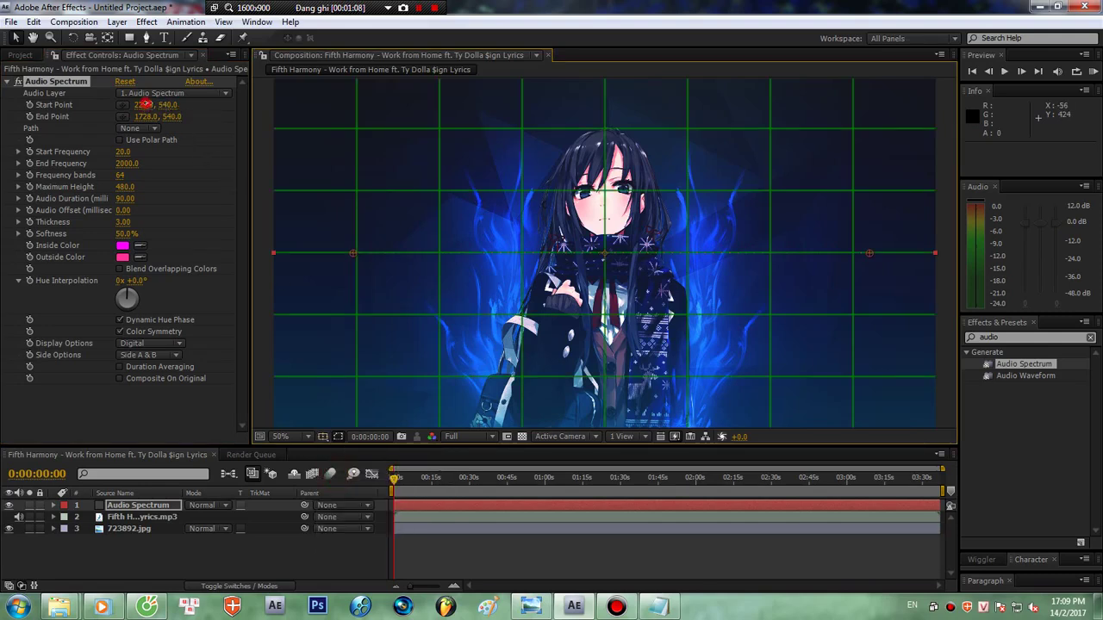
- Set the spectrum's start point to 341, 820 and its end point to 1585, 820
drag(147, 103, 188, 104)
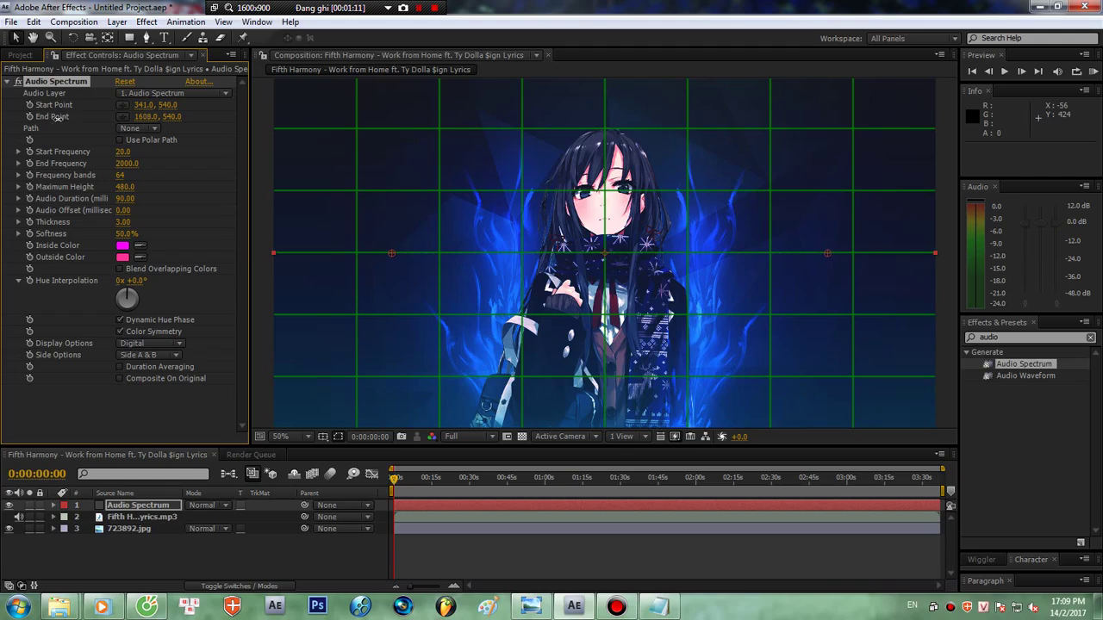
click(168, 105)
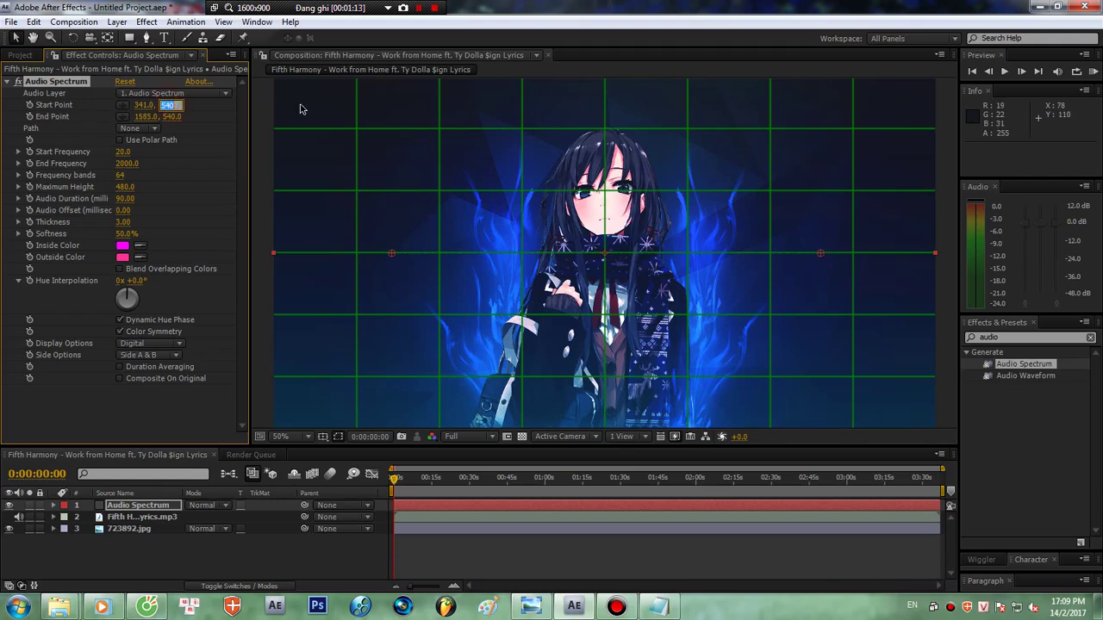
text(820)
key(Return)
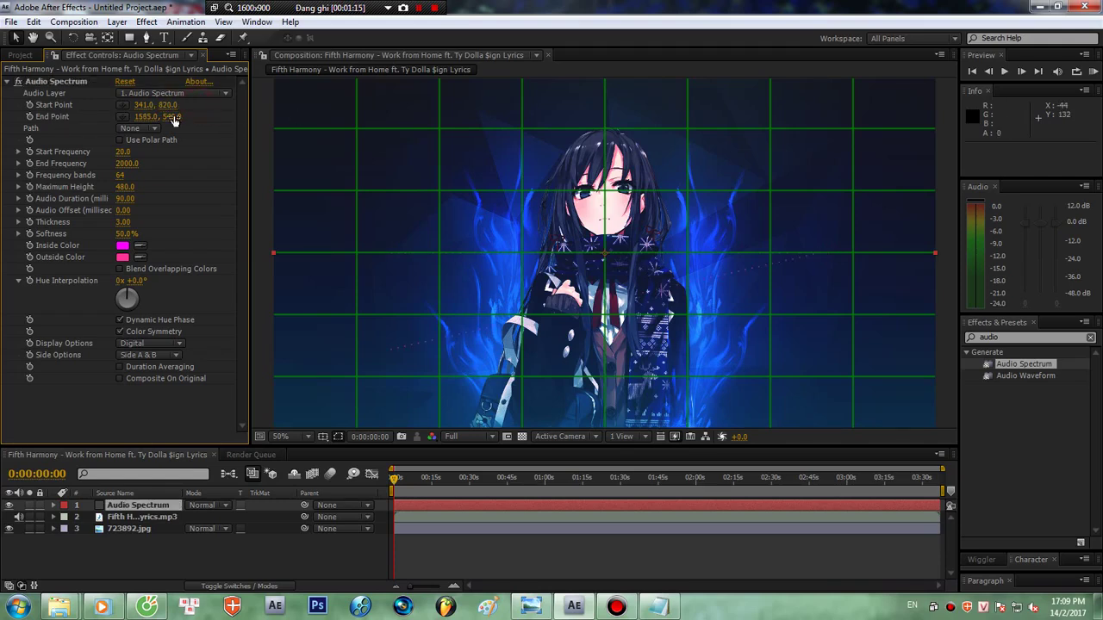
click(172, 117)
text(820)
click(201, 121)
- Set the spectrum's start frequency to 1, end frequency to 200, frequency bands to 56 and maximum height to 1200
click(123, 151)
click(127, 164)
text(200)
click(122, 176)
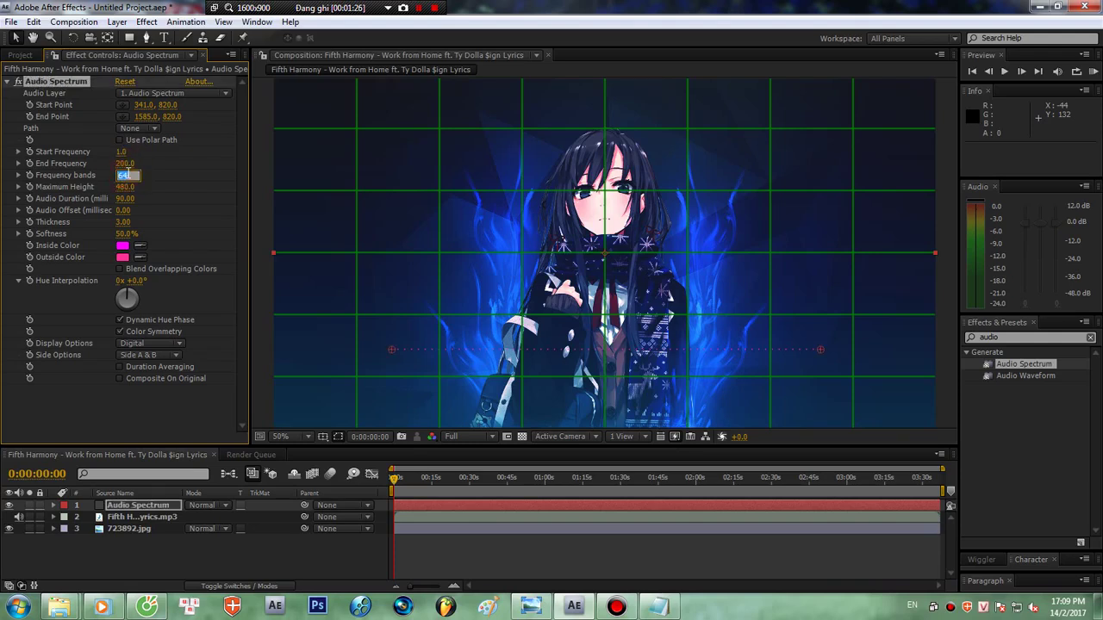
click(126, 186)
text(1200)
- Set the spectrum's audio duration to 250, audio offset to 55 and softness to 0%
click(122, 199)
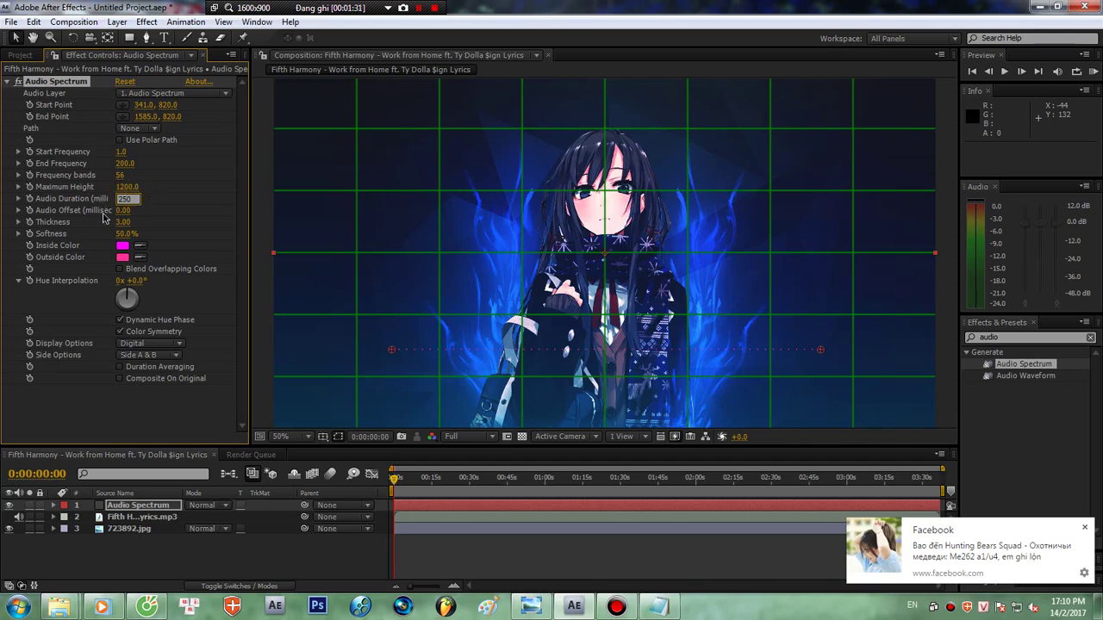
click(123, 210)
text(55)
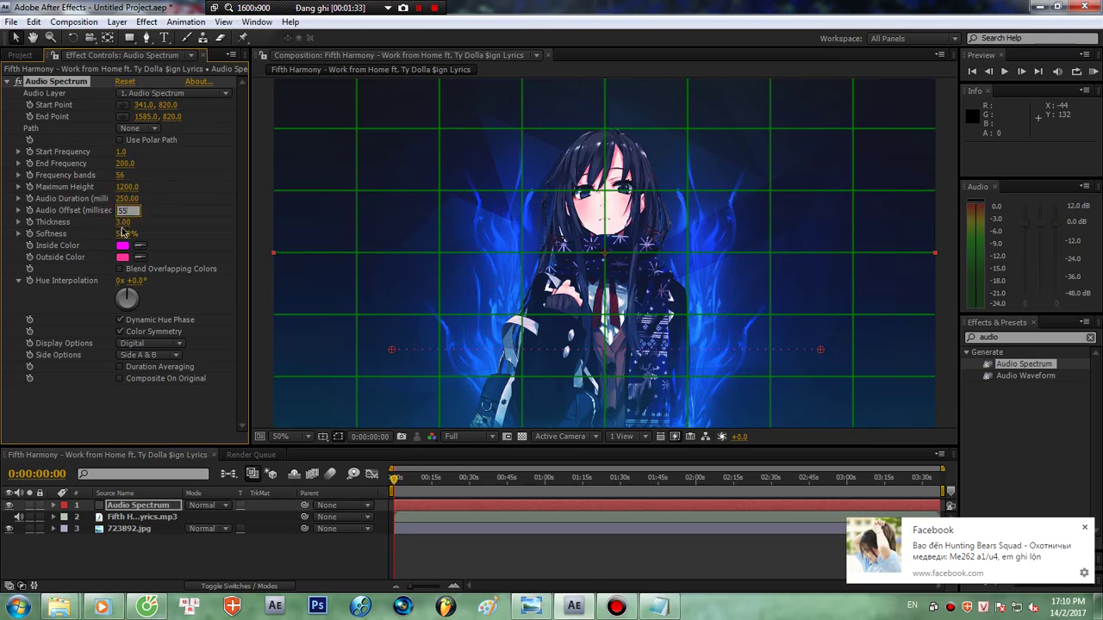
click(127, 234)
text(0)
key(Return)
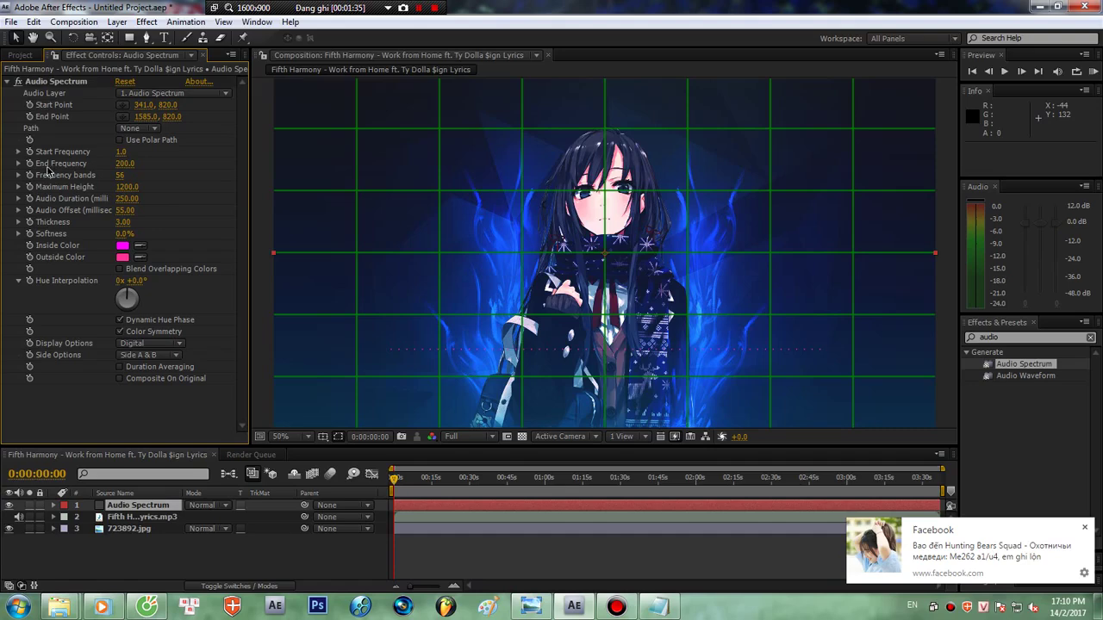
- Toggle the Audio Spectrum effect off and on, and choose the Fifth Harmony track as its audio layer
click(14, 81)
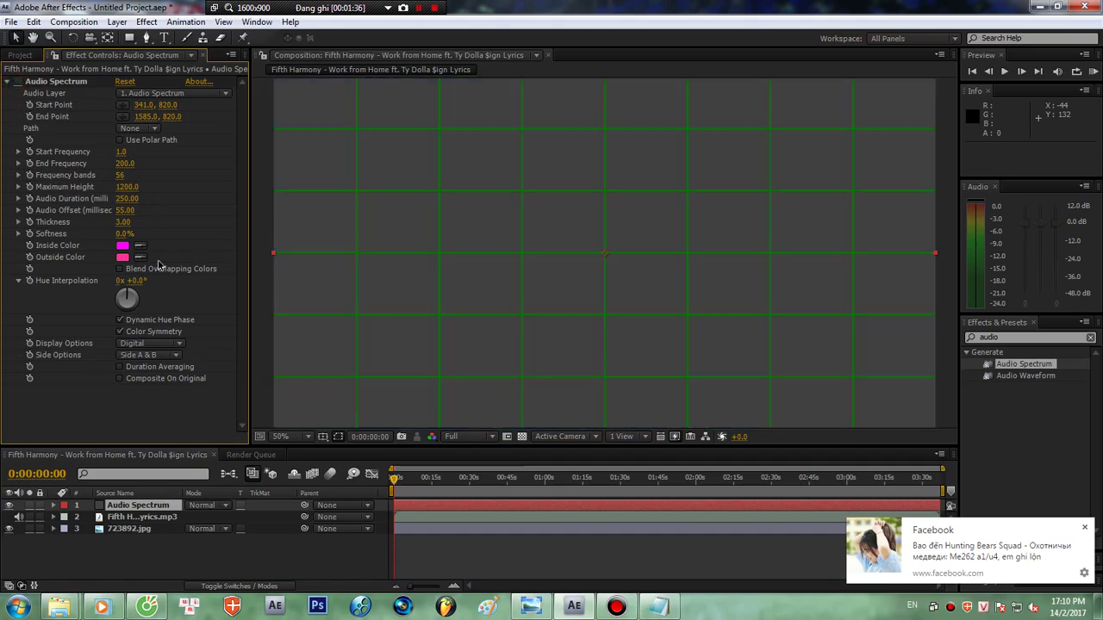
click(14, 81)
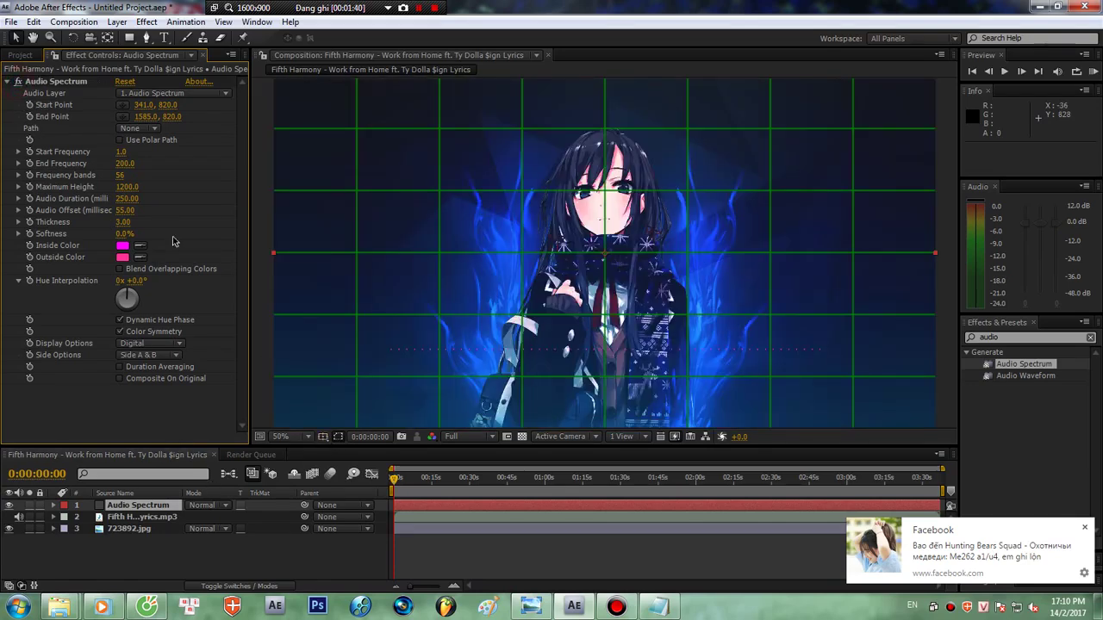
click(159, 97)
click(160, 109)
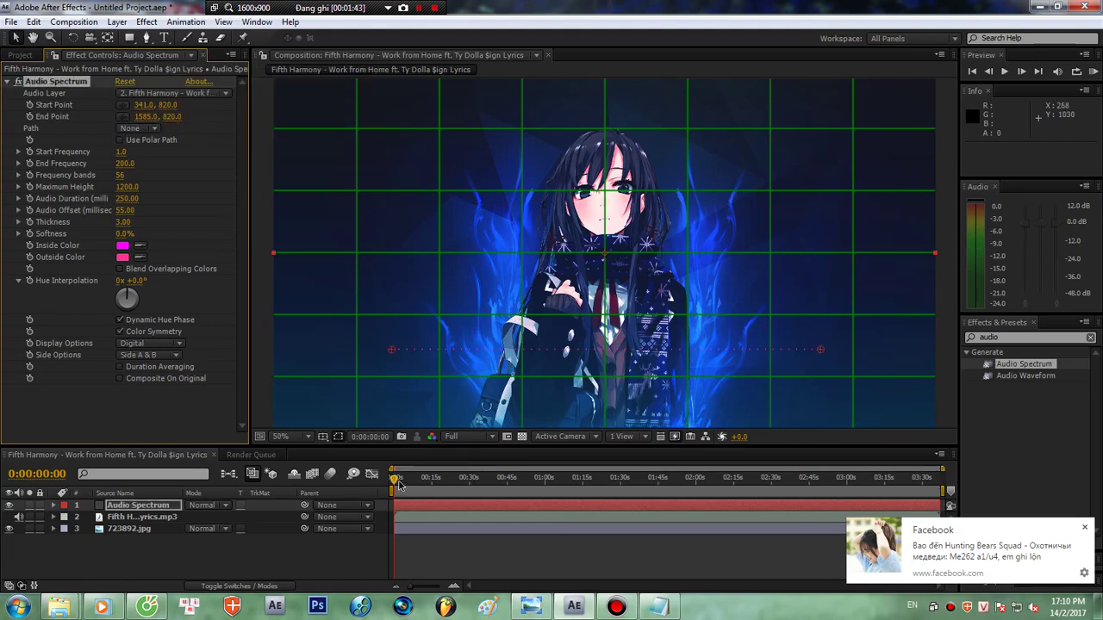
- Move the current time to about 0:00:25:11 and set the spectrum's side options to Side A
drag(408, 484, 451, 486)
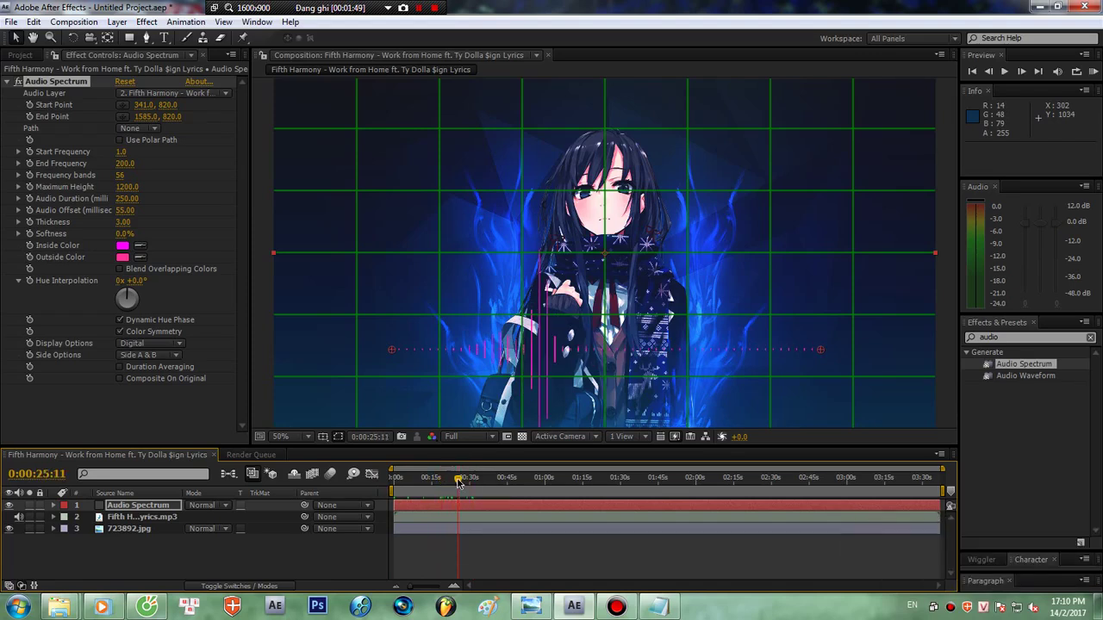
click(142, 355)
click(151, 328)
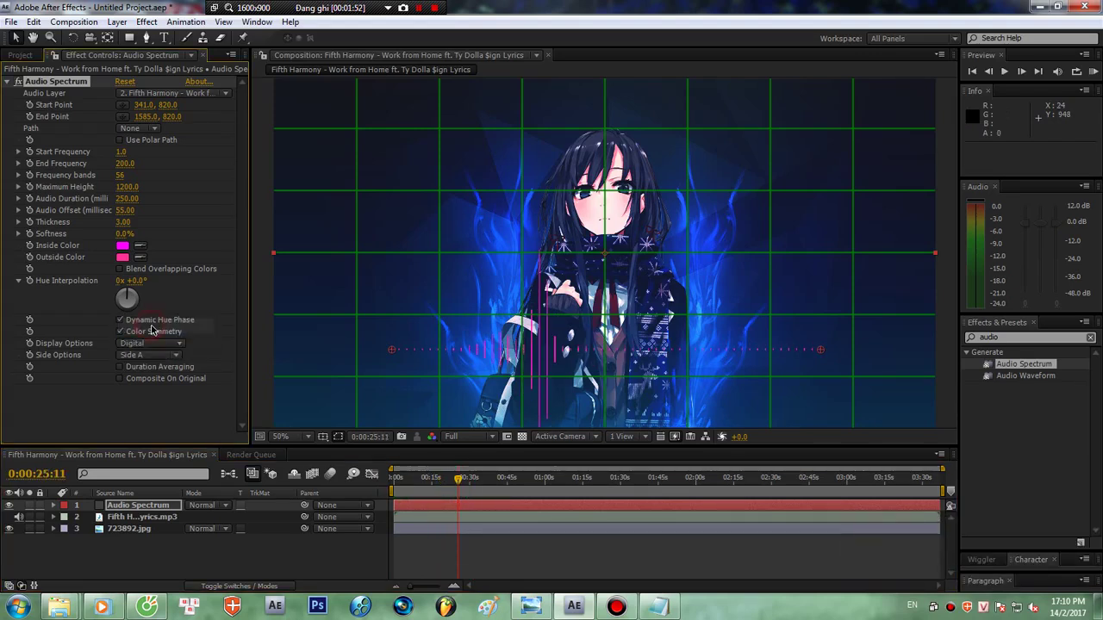
- Collapse the Audio Spectrum settings, find the Minimax effect and apply it beneath Audio Spectrum on the same layer
click(8, 81)
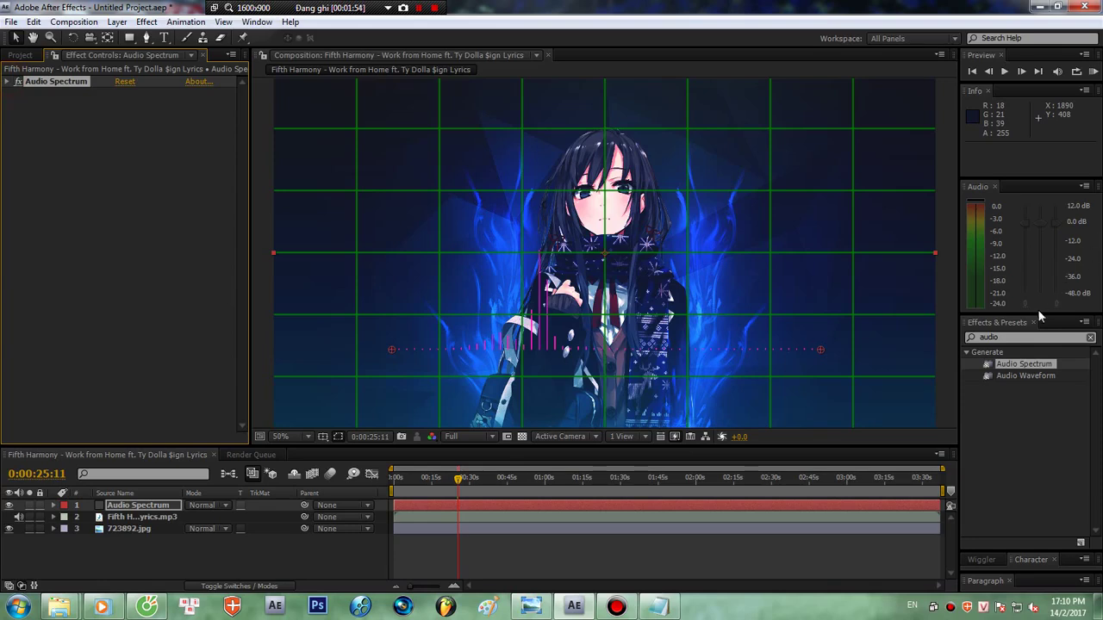
click(1015, 335)
text(mini)
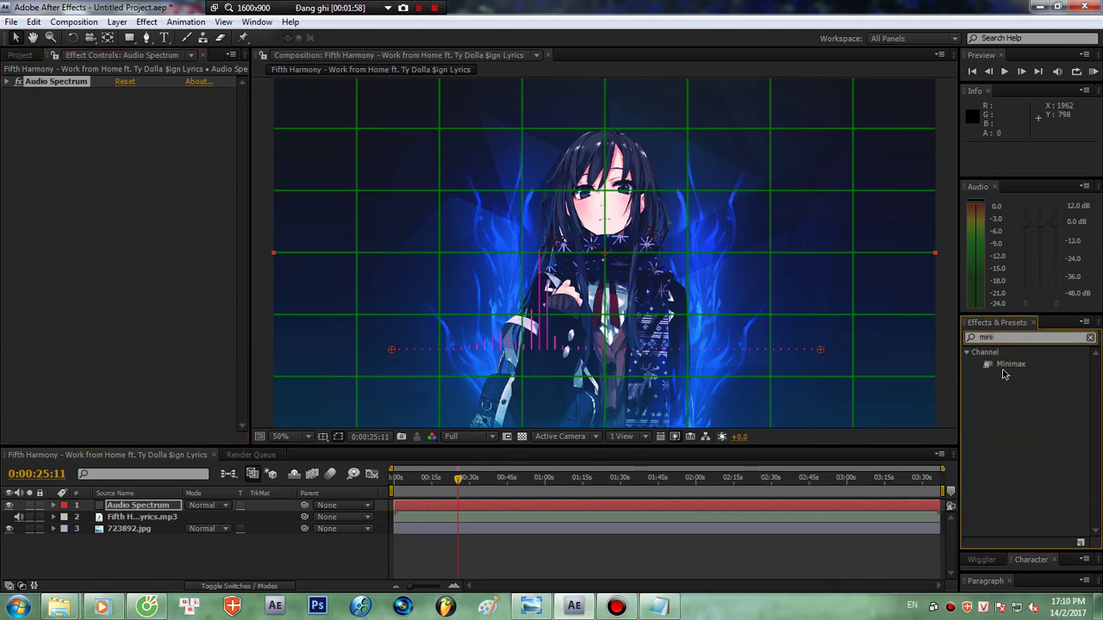
drag(1011, 364, 116, 135)
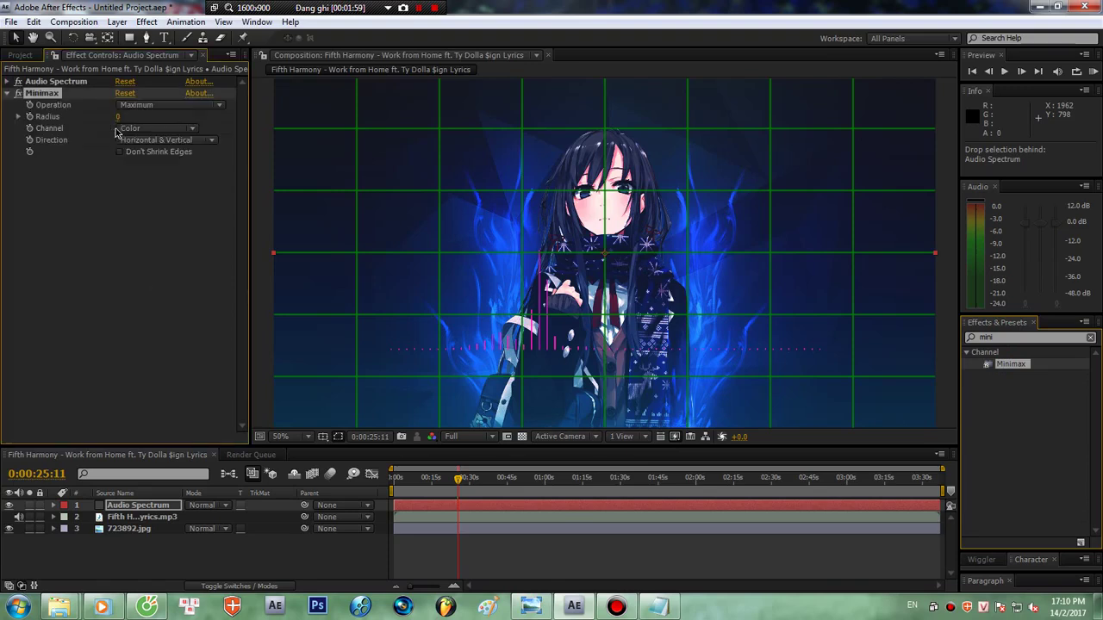
- Set the Minimax channel to Alpha and Color and its direction to Just Horizontal
click(130, 128)
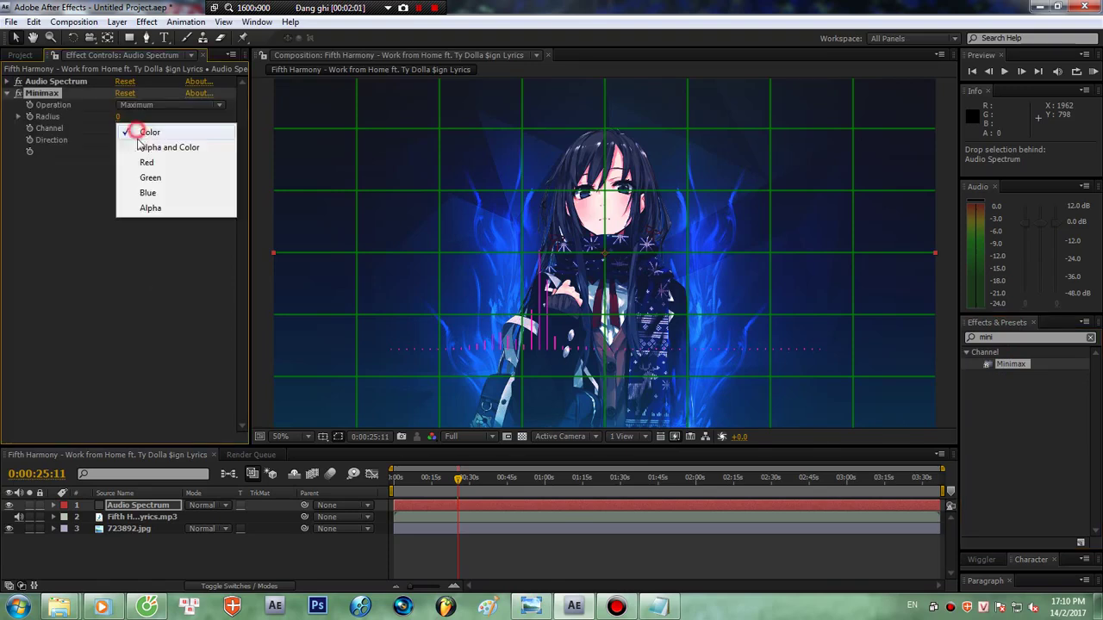
click(145, 145)
click(145, 142)
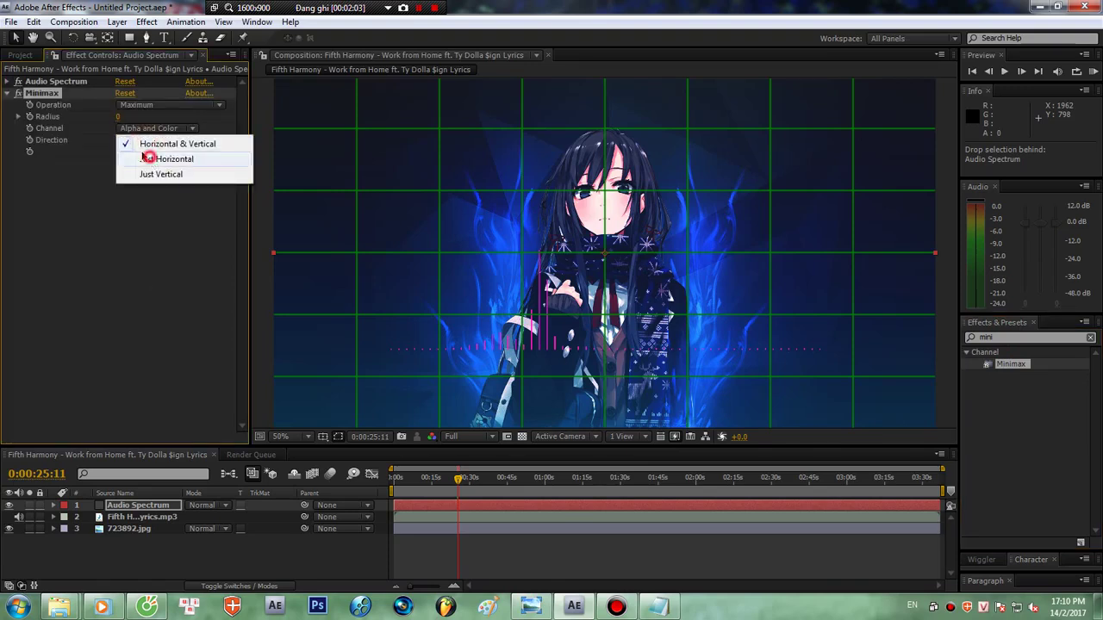
click(148, 156)
- Widen the spectrum bars with the Minimax radius, trying 8 and settling on 9
drag(121, 117, 126, 124)
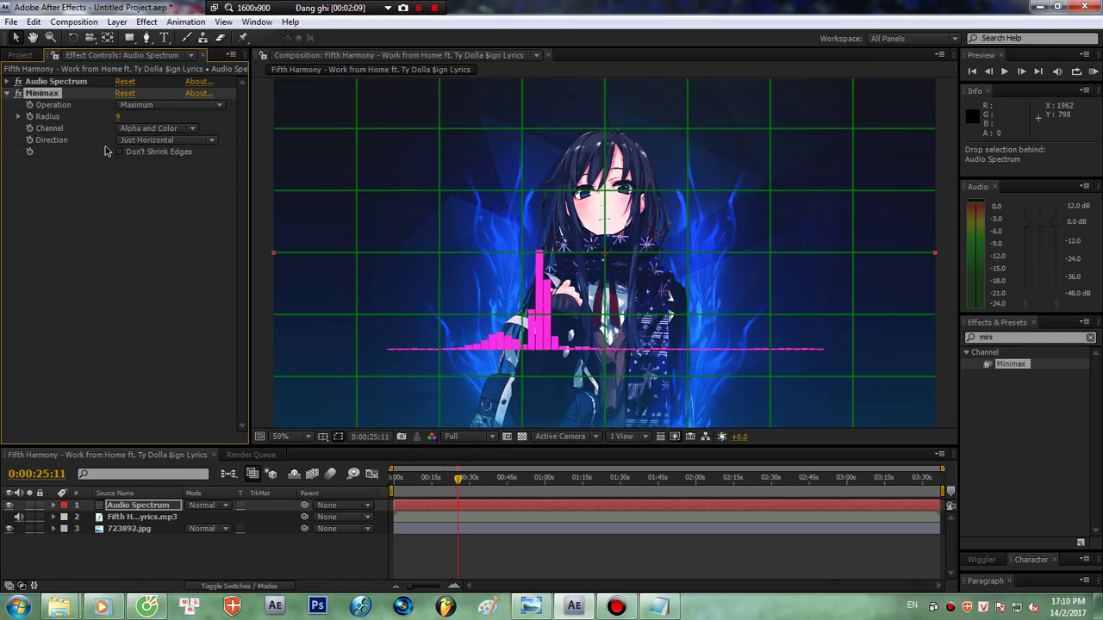
click(122, 117)
text(8)
click(101, 199)
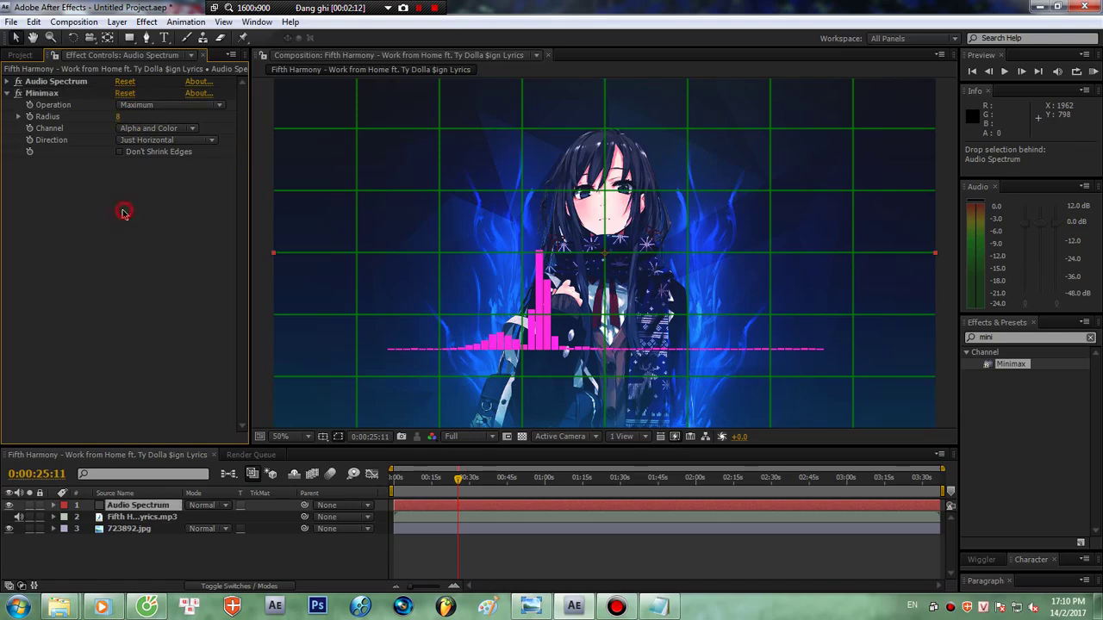
click(123, 116)
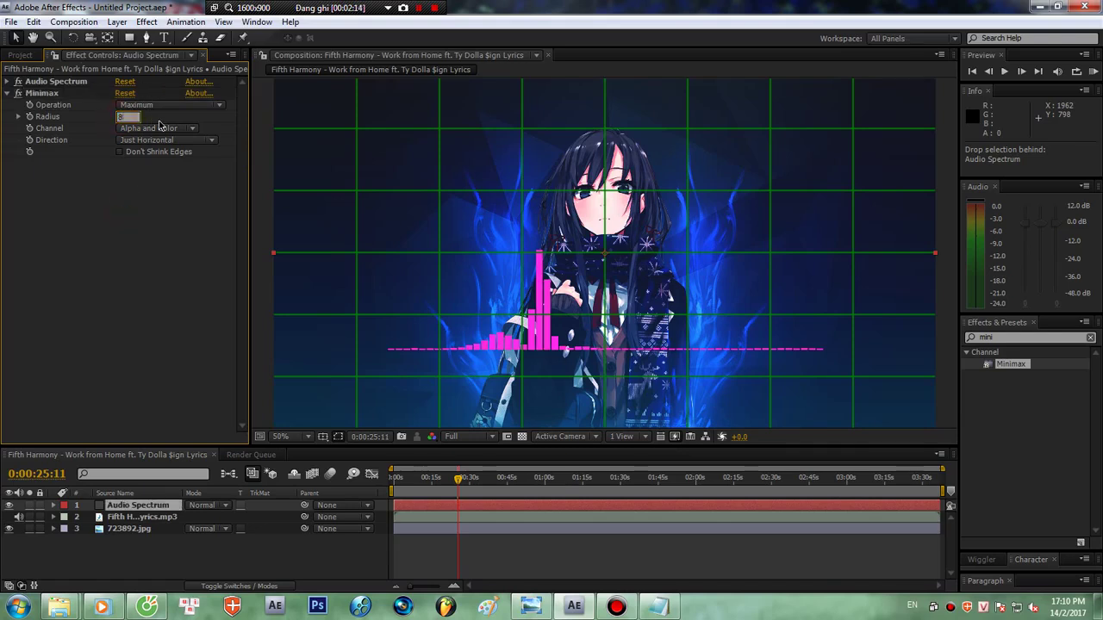
text(9)
click(140, 222)
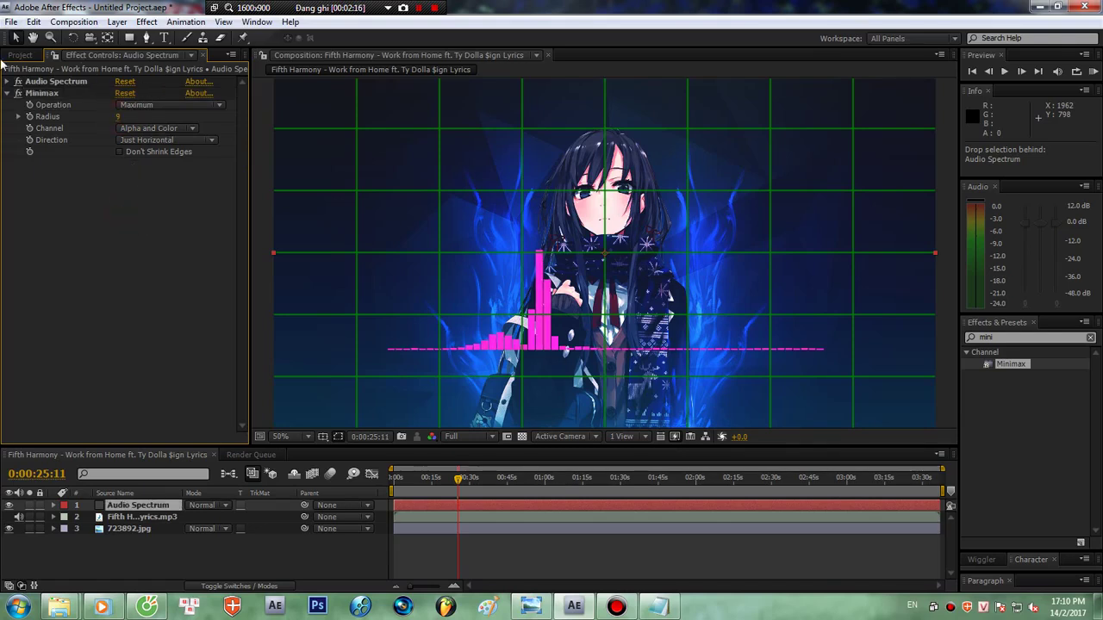
- Collapse the Minimax settings, find the Fill effect and apply it below Minimax on the spectrum layer
click(7, 92)
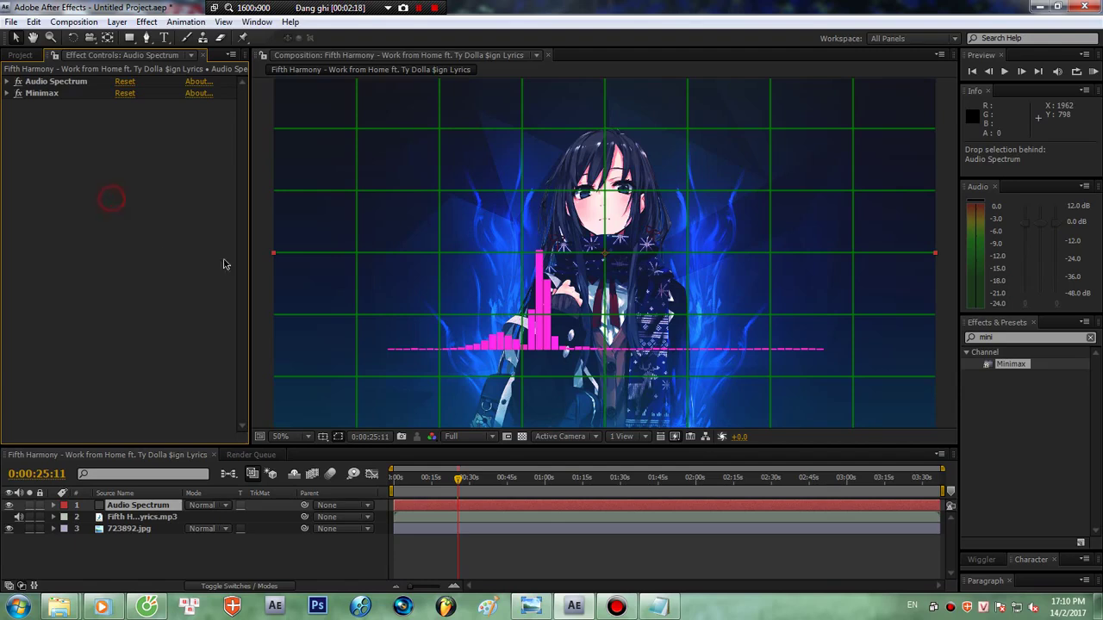
click(1005, 337)
text(fill)
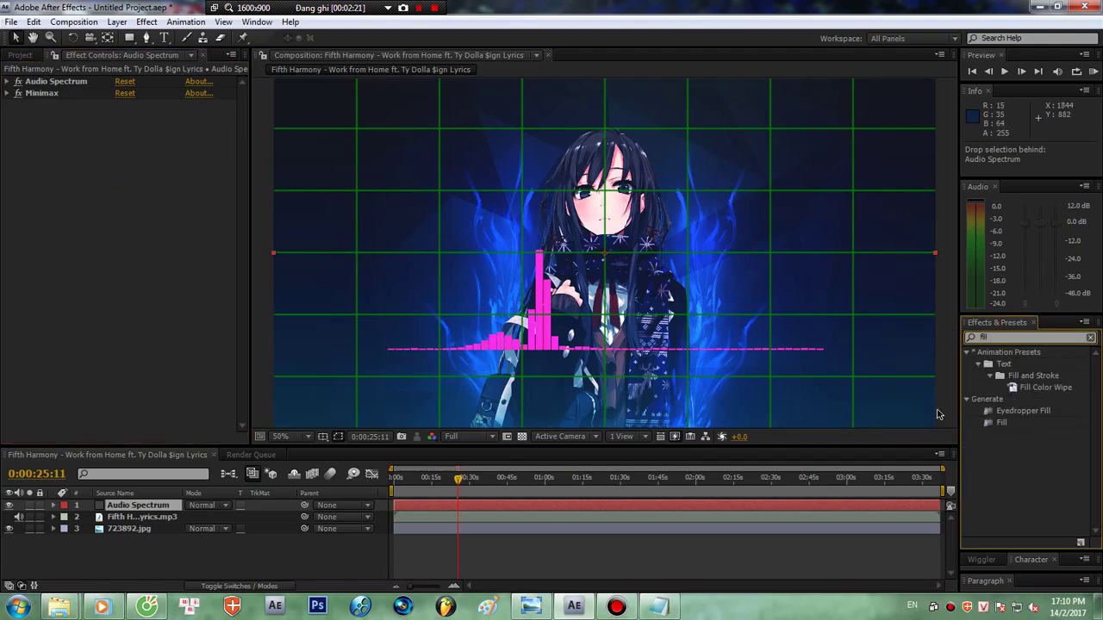
drag(1001, 422, 43, 146)
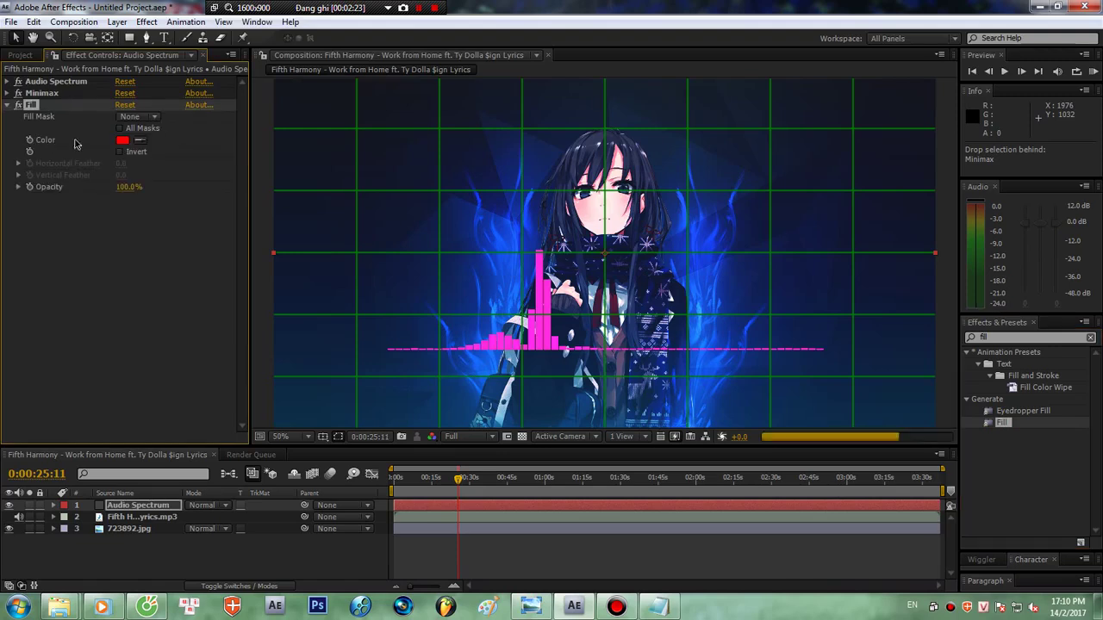
- Set the Fill effect's color to white (FFFFFF)
click(123, 140)
click(787, 373)
drag(846, 352, 887, 354)
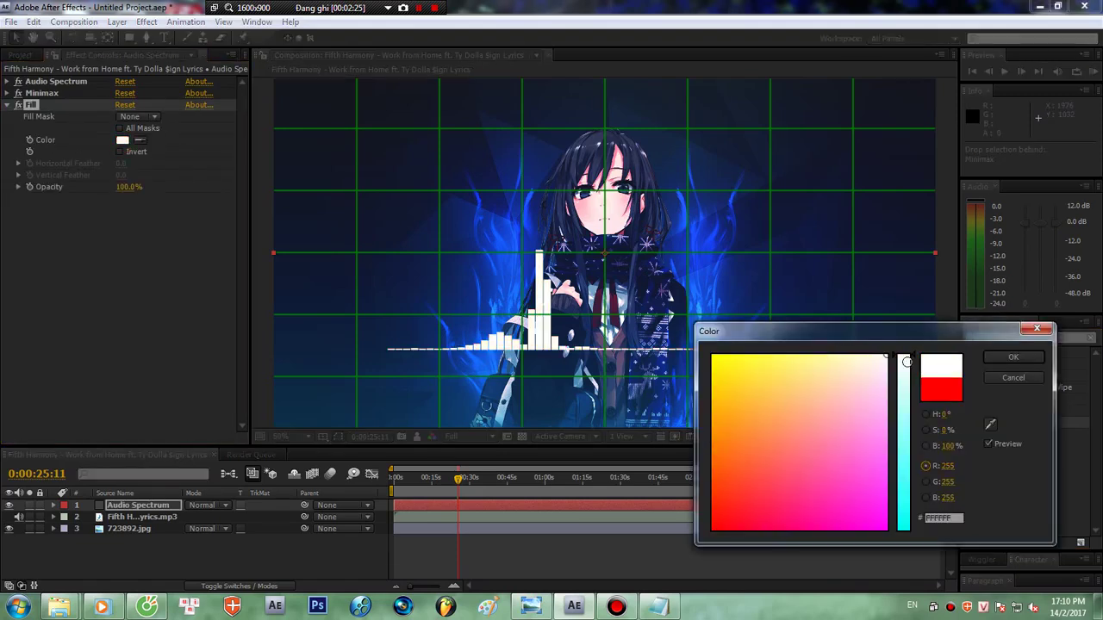
click(1013, 357)
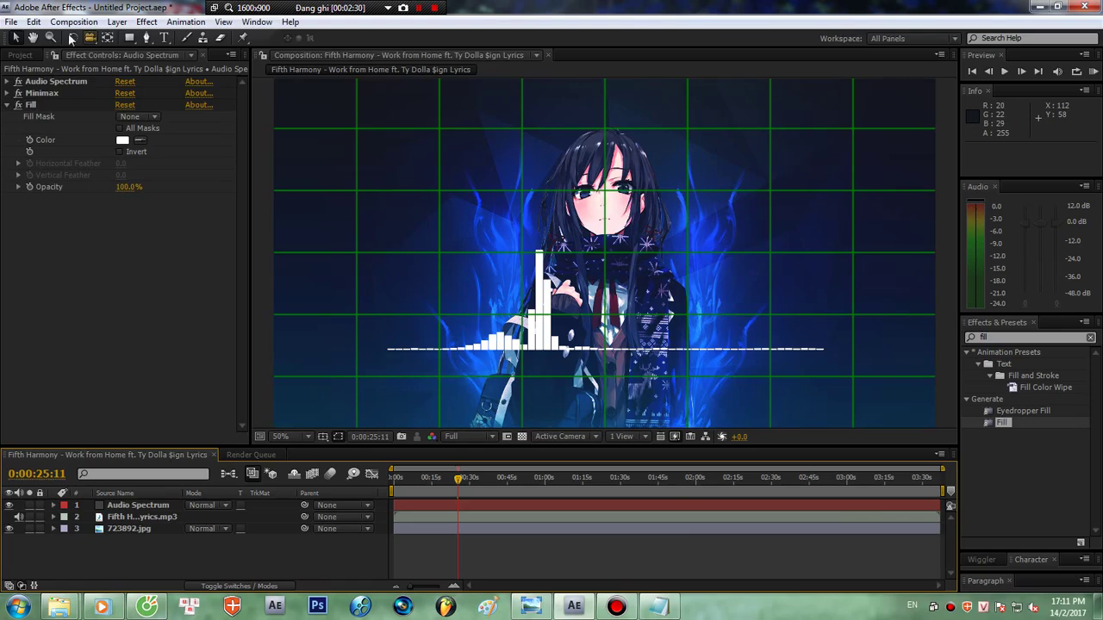
- Draw a straight white line with the Pen tool just below the spectrum bars, spanning their full width
click(34, 39)
scroll(662, 327, up, 1)
drag(662, 327, 754, 87)
drag(251, 221, 58, 220)
drag(660, 239, 571, 253)
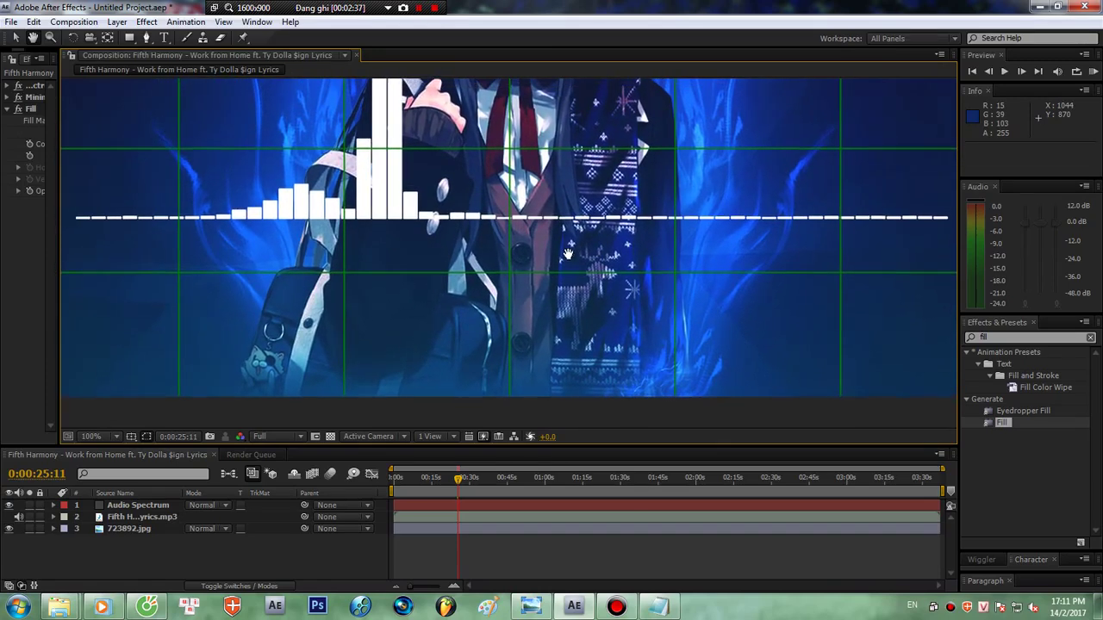
click(147, 37)
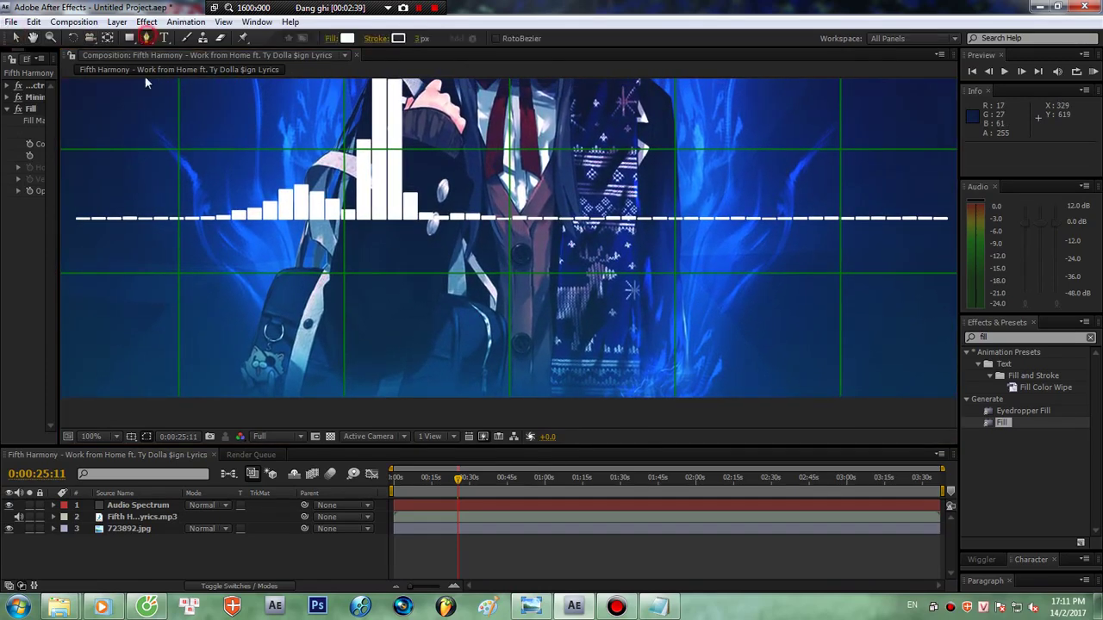
click(75, 228)
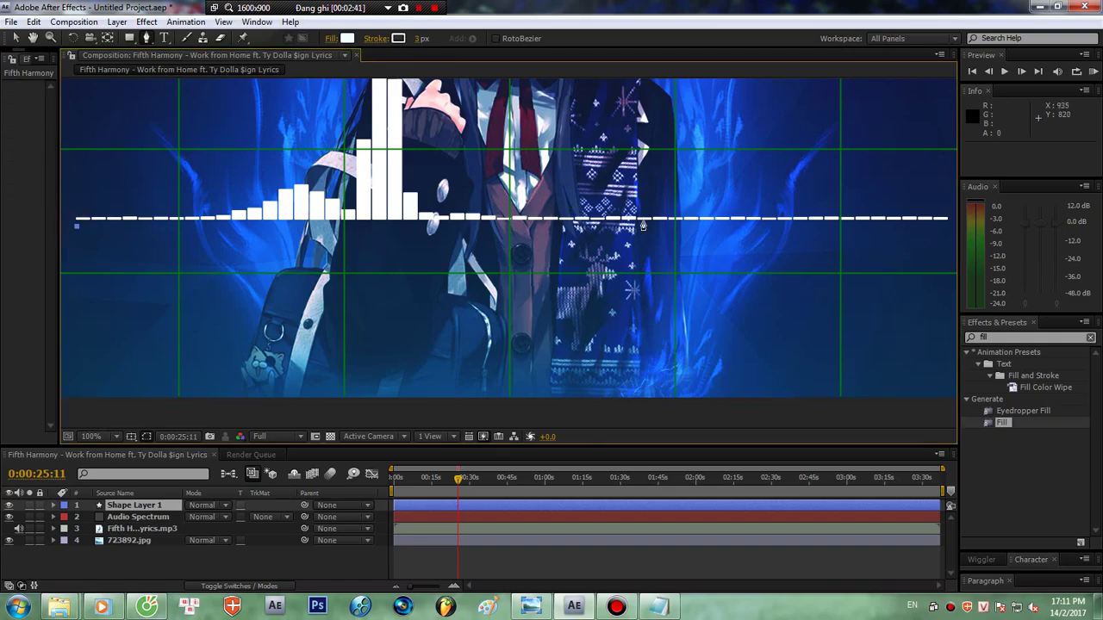
click(947, 228)
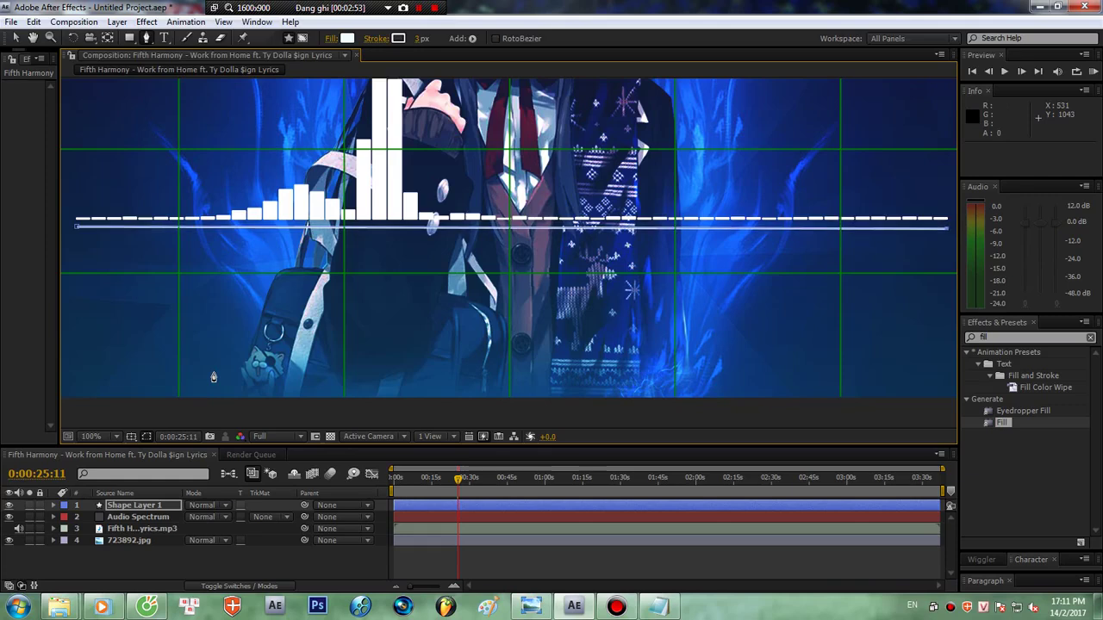
- Nudge the line's shape layer upward to position 960, 536, closer to the spectrum bars
click(356, 559)
click(136, 505)
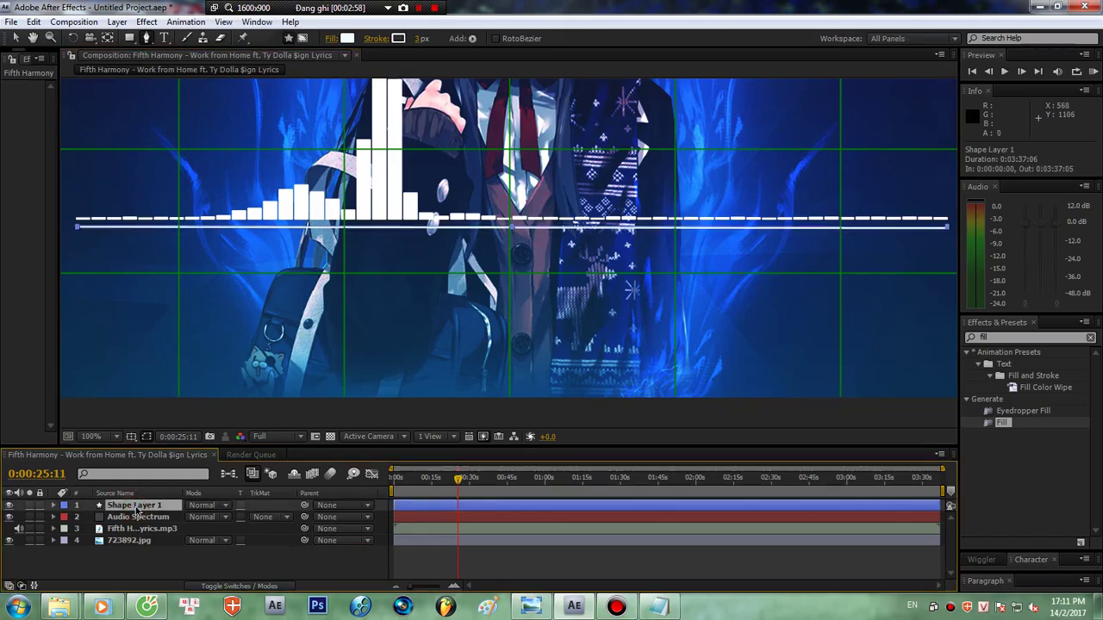
key(Up)
key(Up)
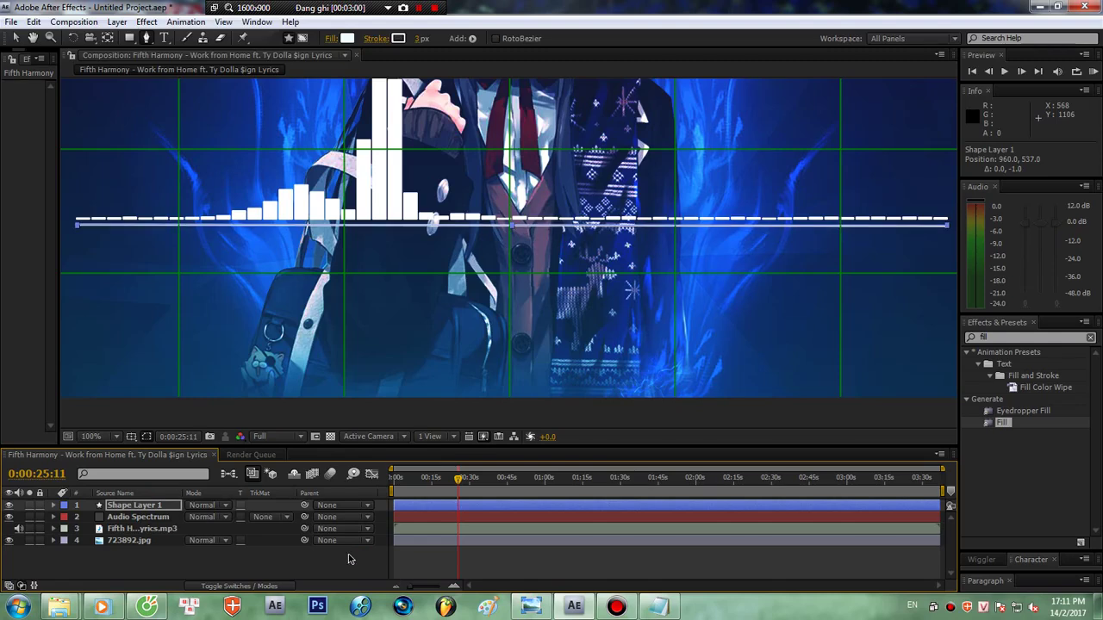
key(Up)
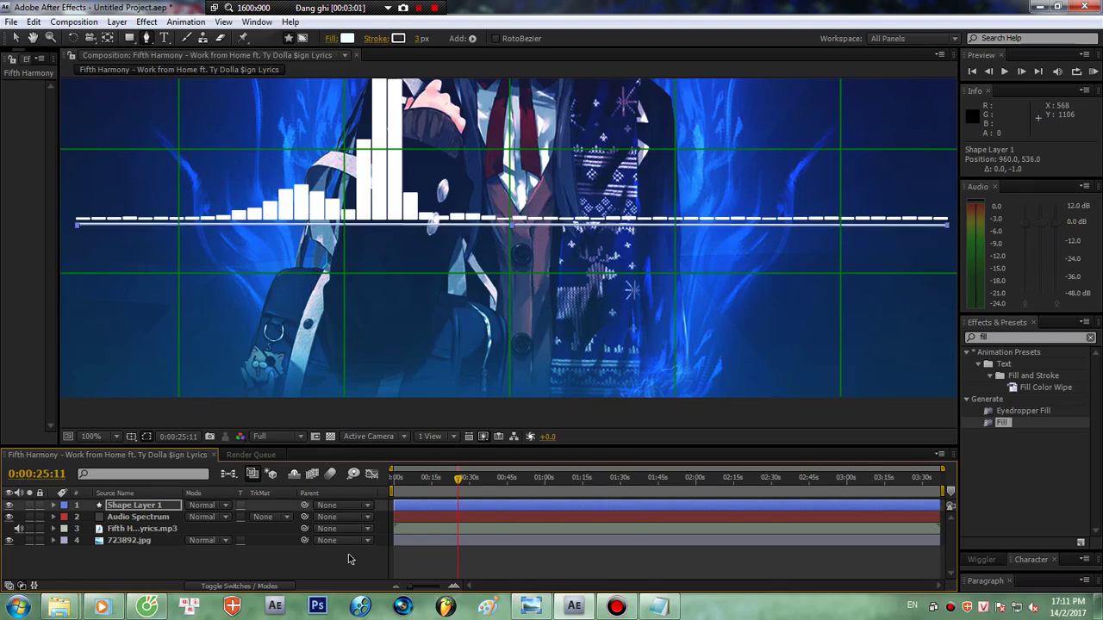
click(349, 559)
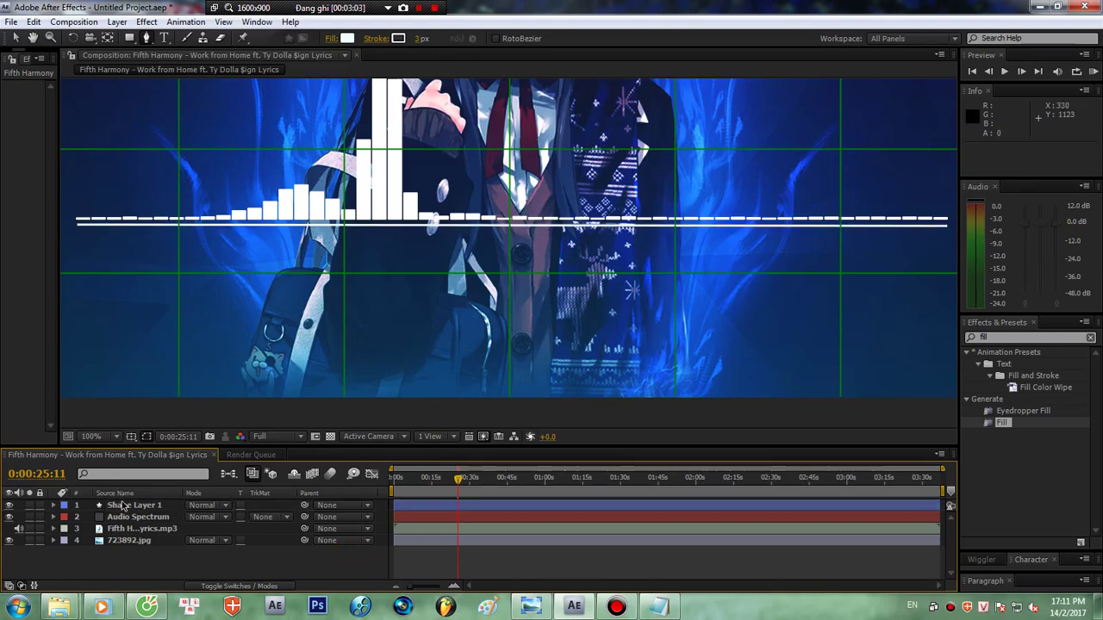
- Remove the line's starting point, look into the shape layer's transform properties and delete the layer
click(123, 506)
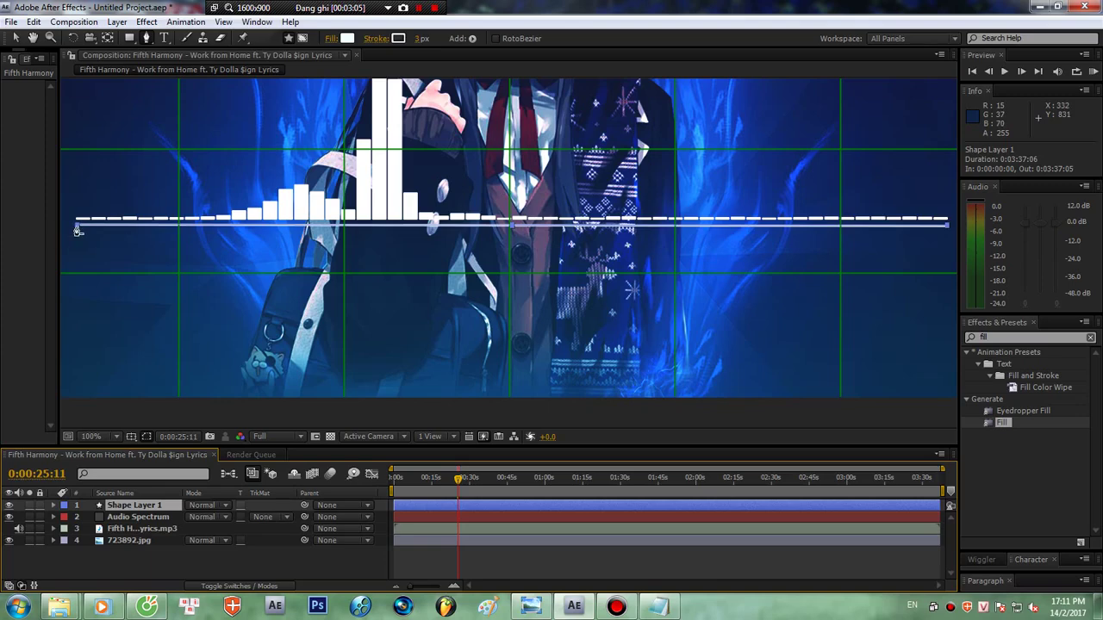
click(78, 231)
click(118, 506)
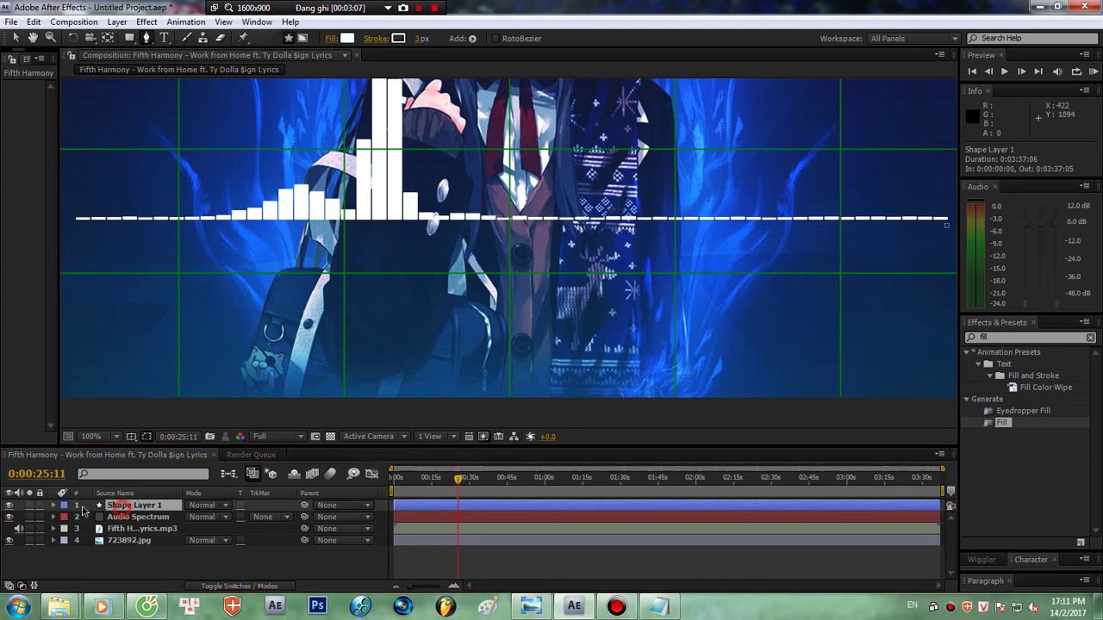
click(53, 505)
click(64, 528)
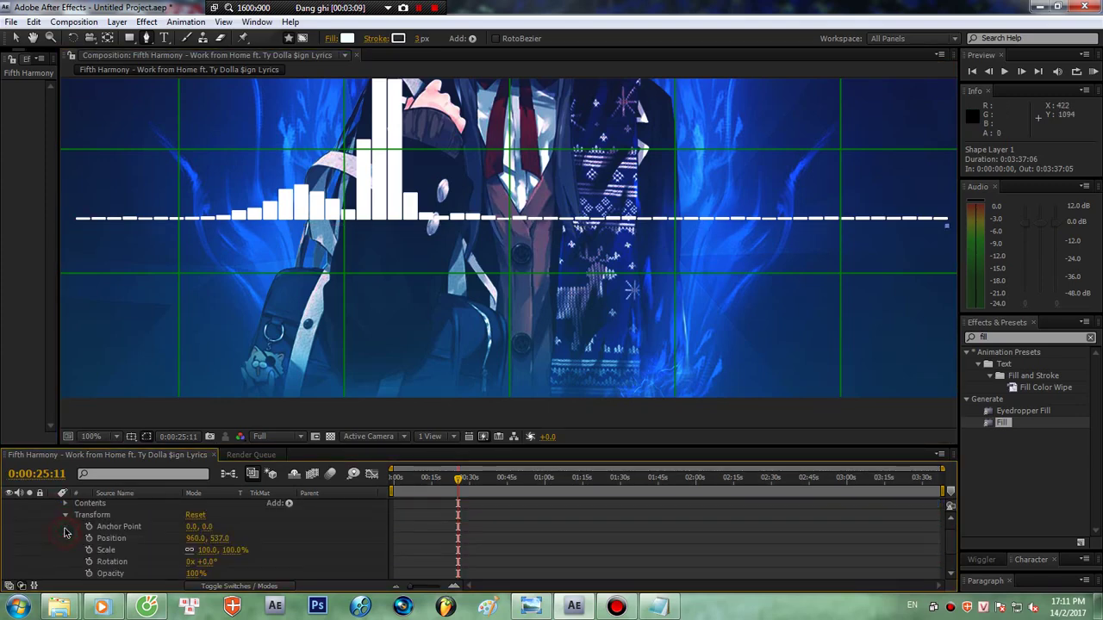
click(66, 515)
click(126, 506)
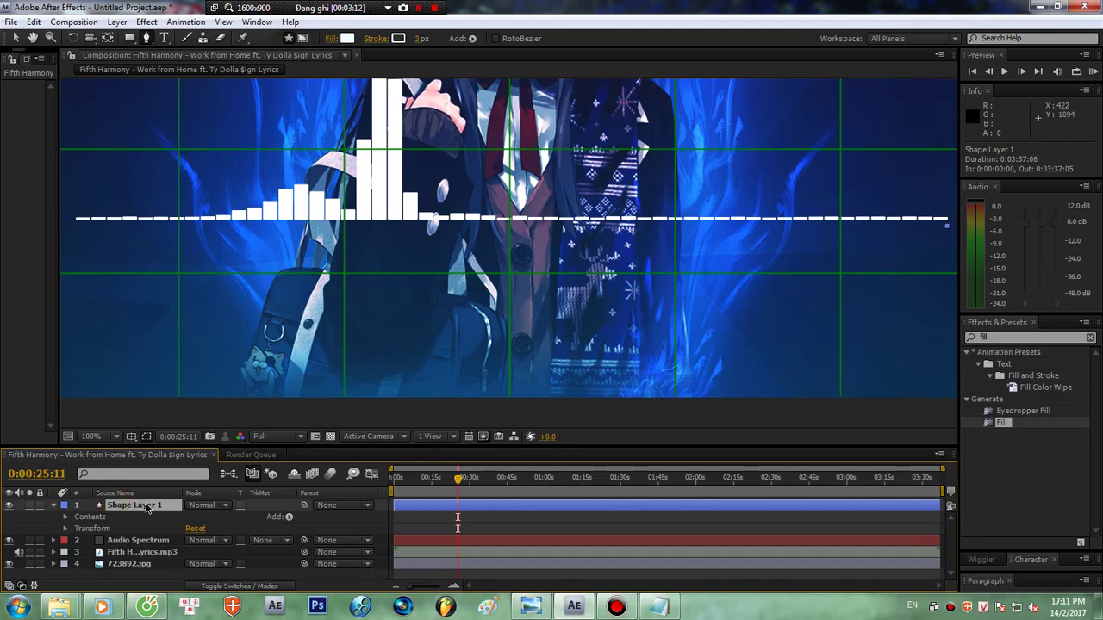
key(Delete)
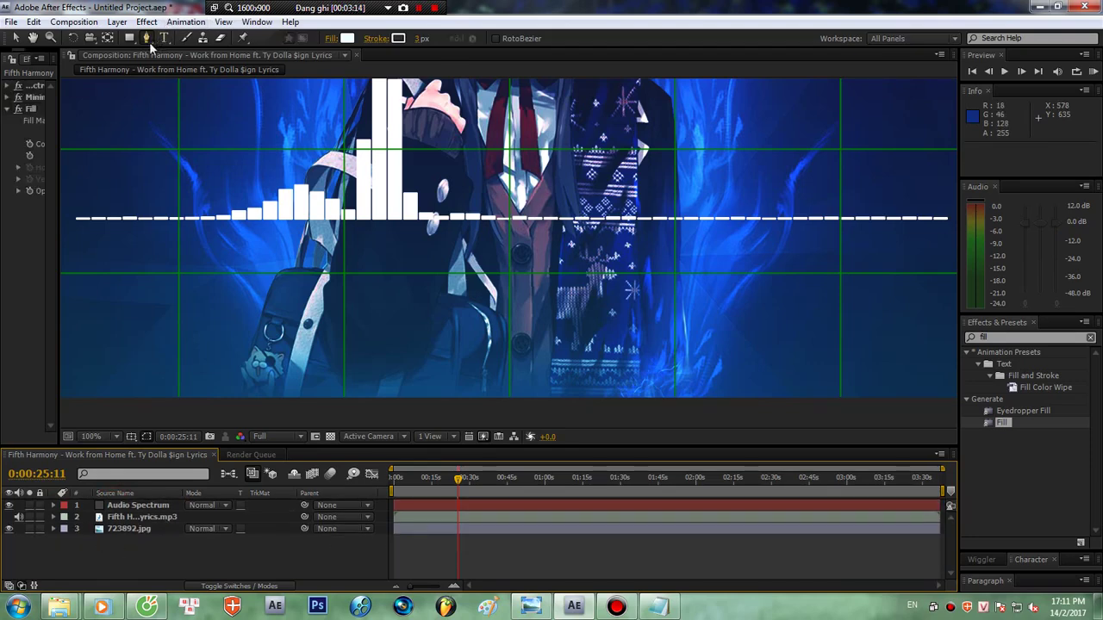
- Redraw the straight line below the spectrum bars across their full width and nudge it up to position 960, 538
click(75, 227)
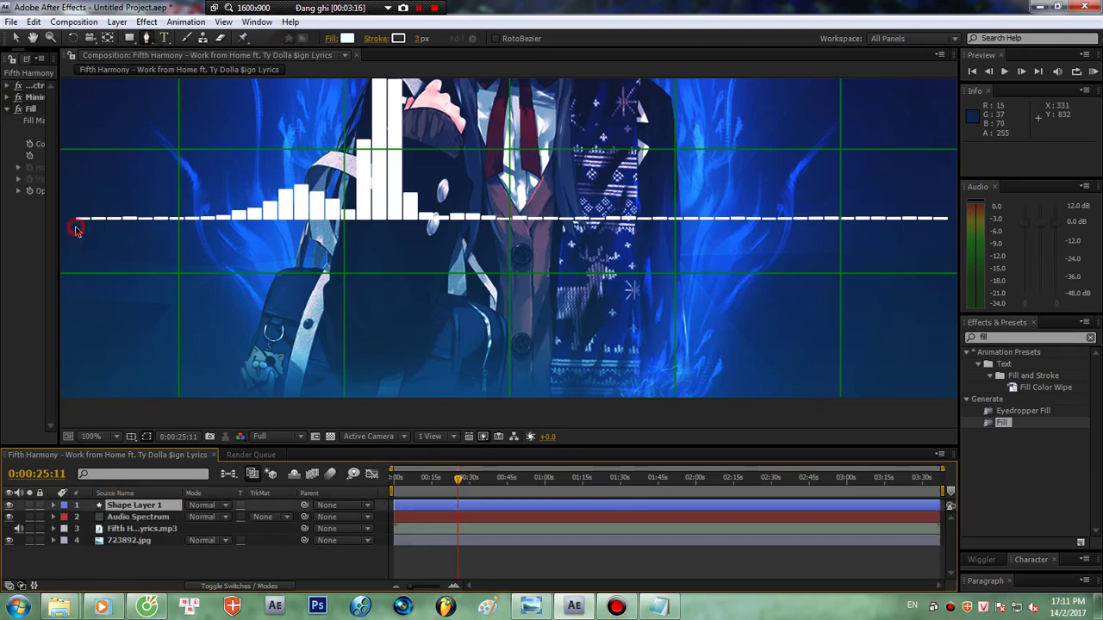
click(945, 228)
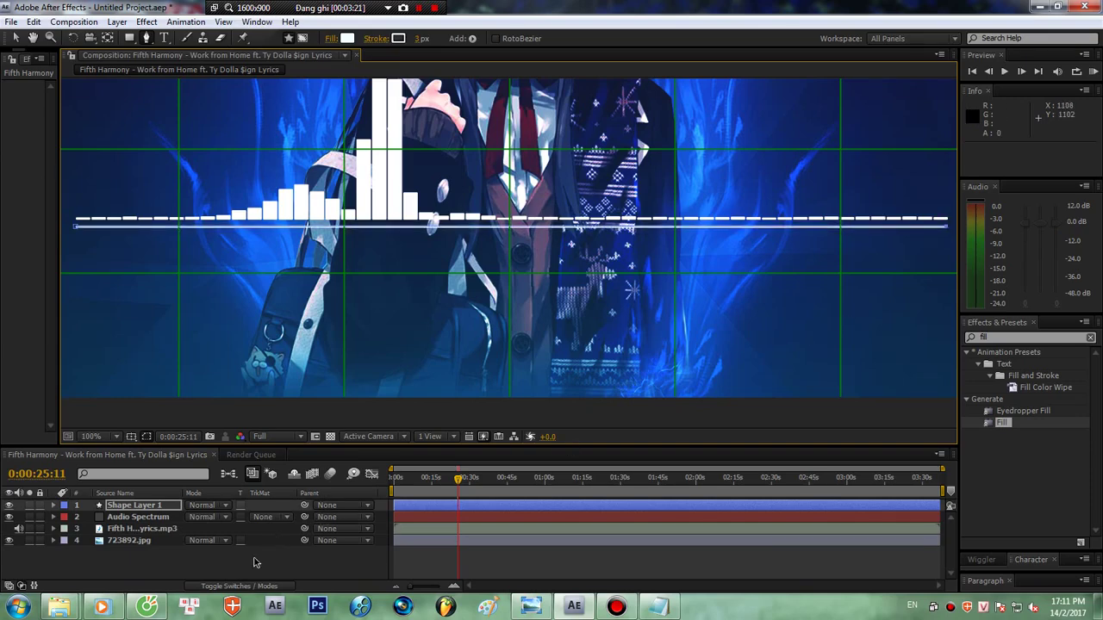
click(138, 517)
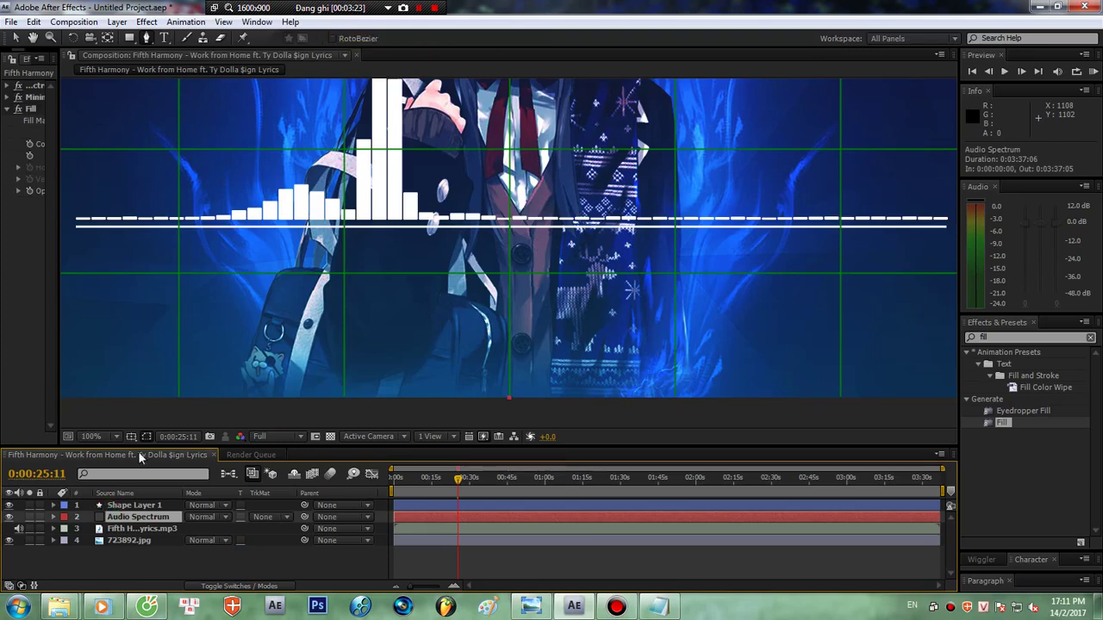
click(123, 506)
key(Up)
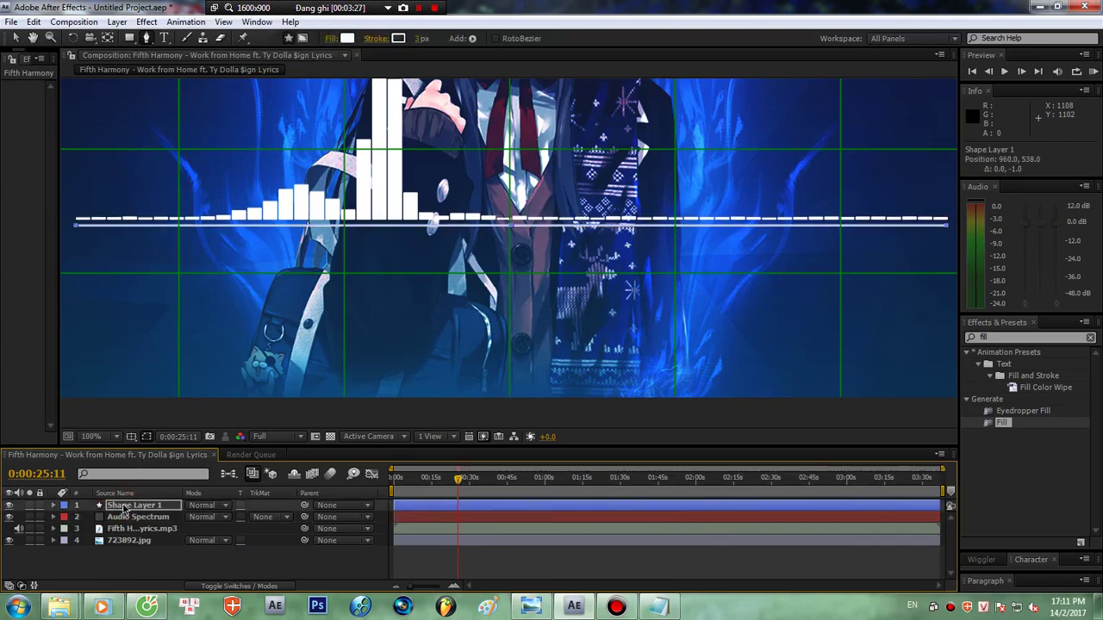
click(216, 564)
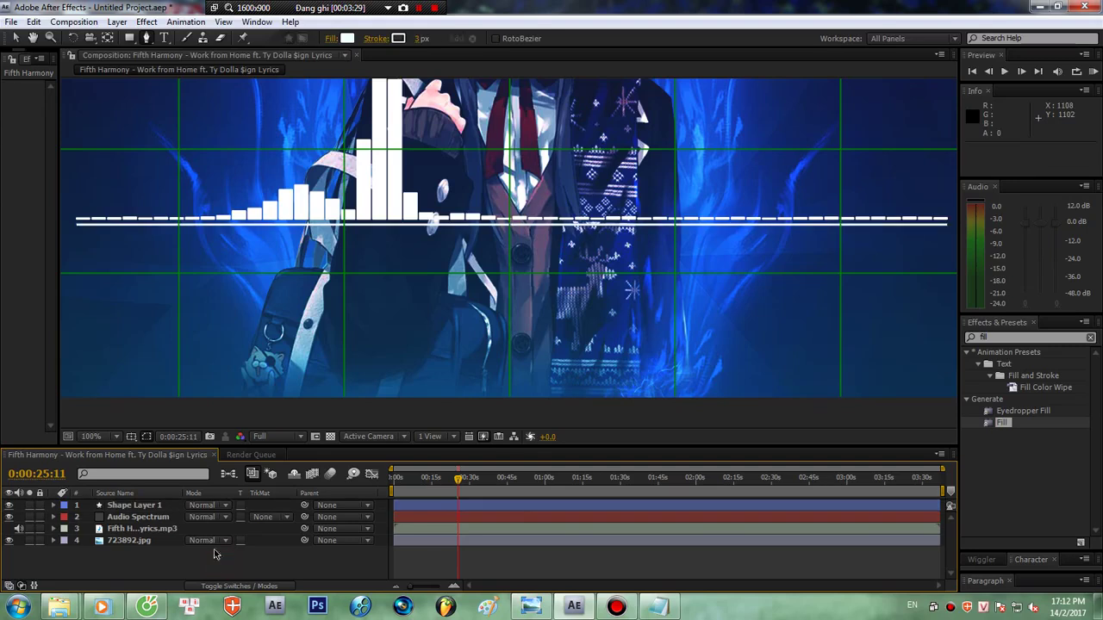
- Set the stroke width of the full-width baseline in Shape Layer 1 to 4 px
click(418, 39)
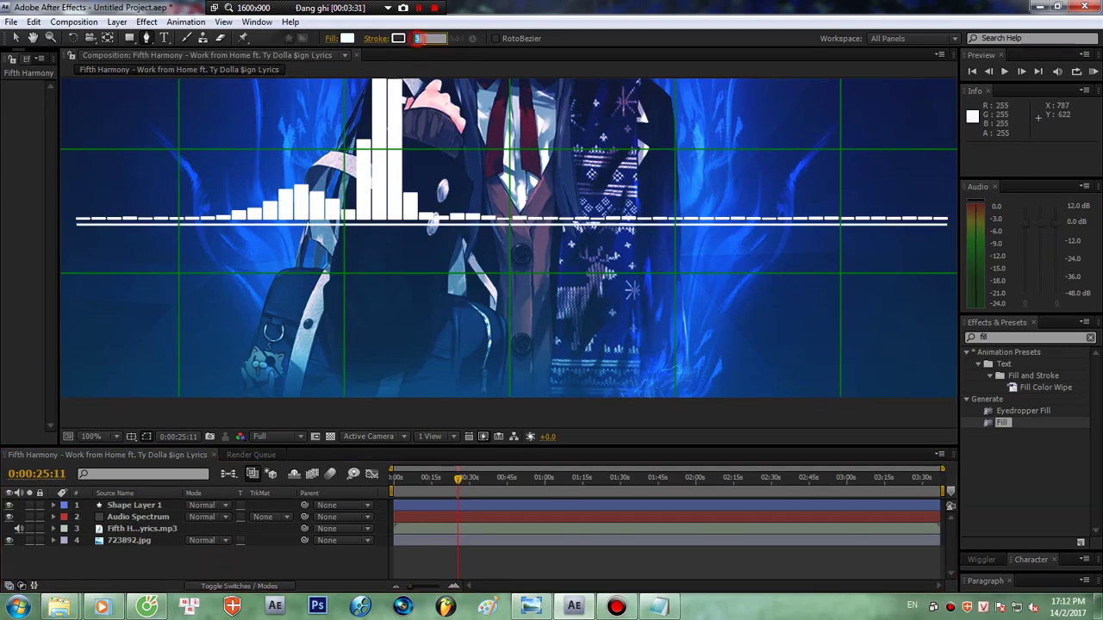
text(4)
click(249, 552)
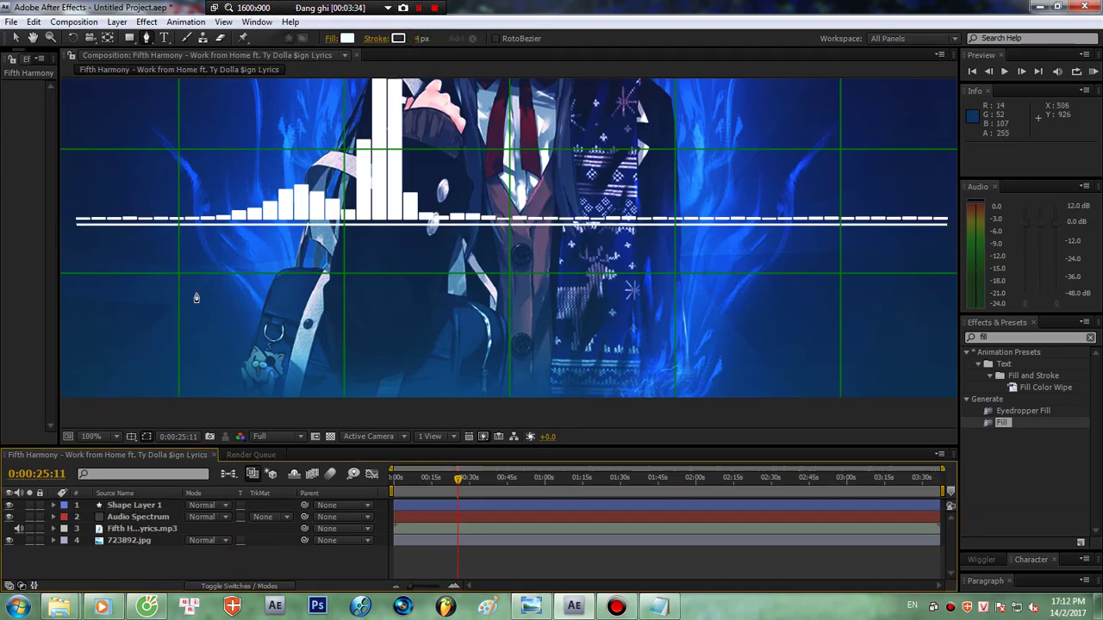
click(144, 505)
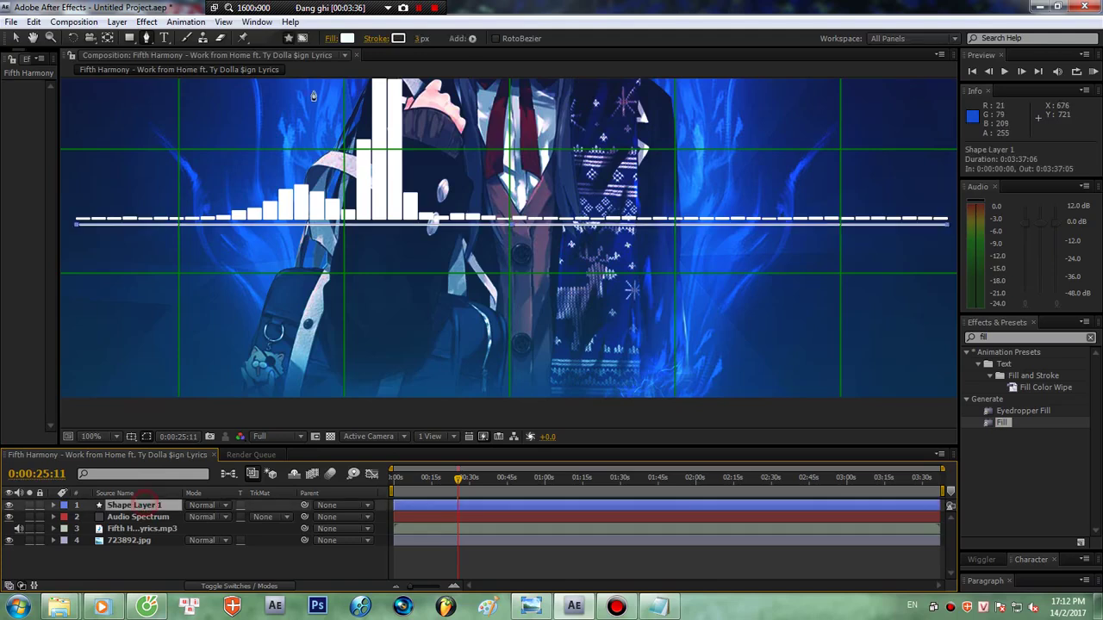
click(421, 38)
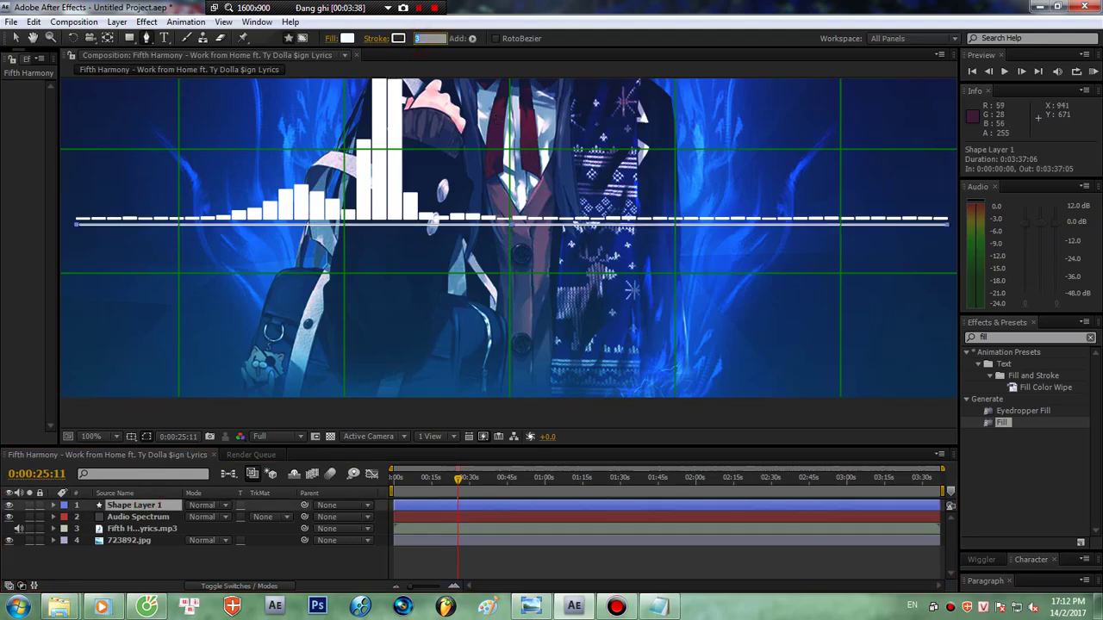
text(4)
click(194, 569)
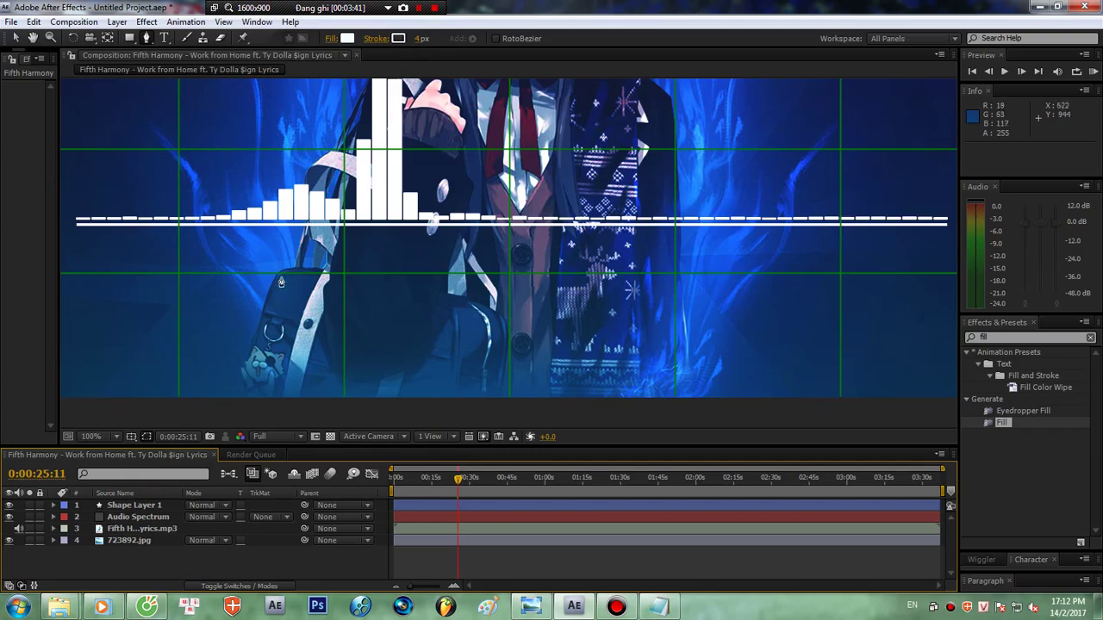
- Draw a shorter horizontal line beneath the baseline with the Pen tool and set its stroke width to 3 px
drag(436, 492, 509, 480)
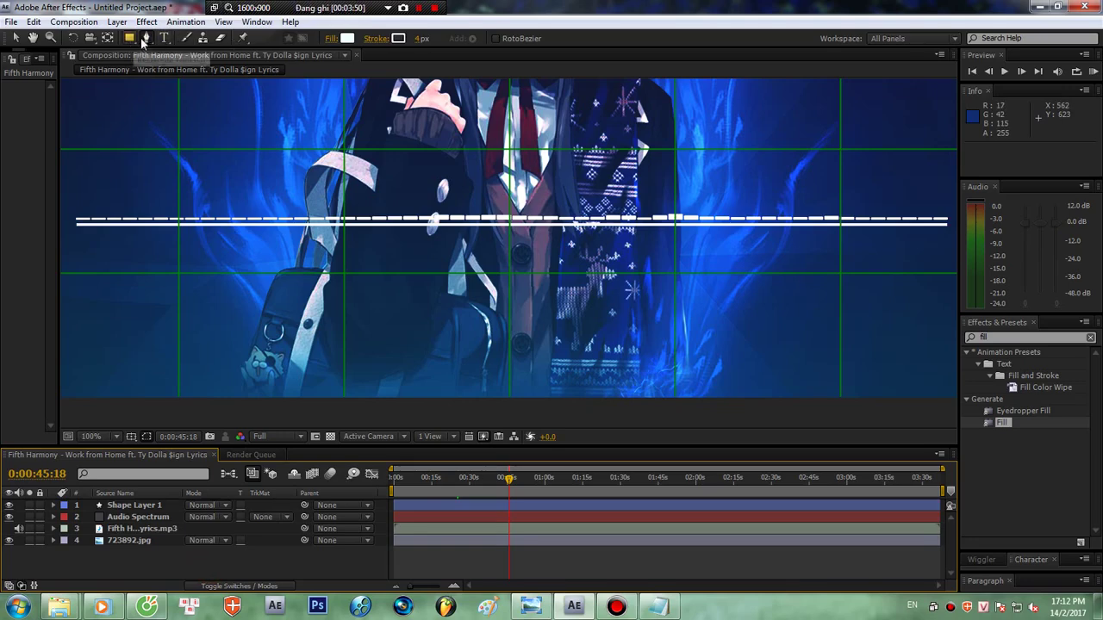
click(259, 258)
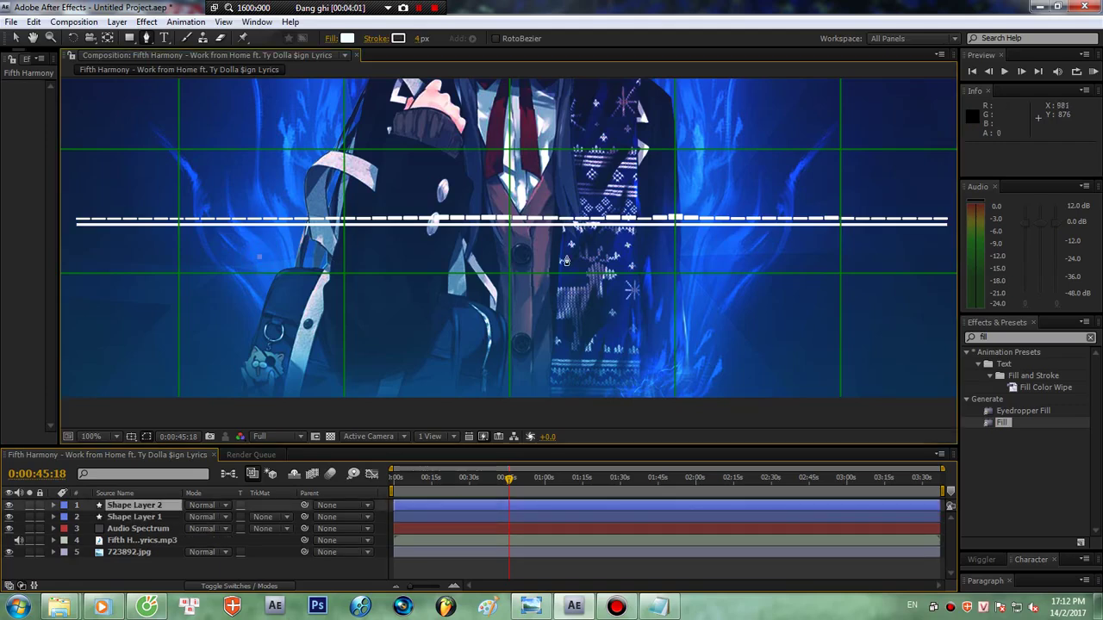
click(761, 261)
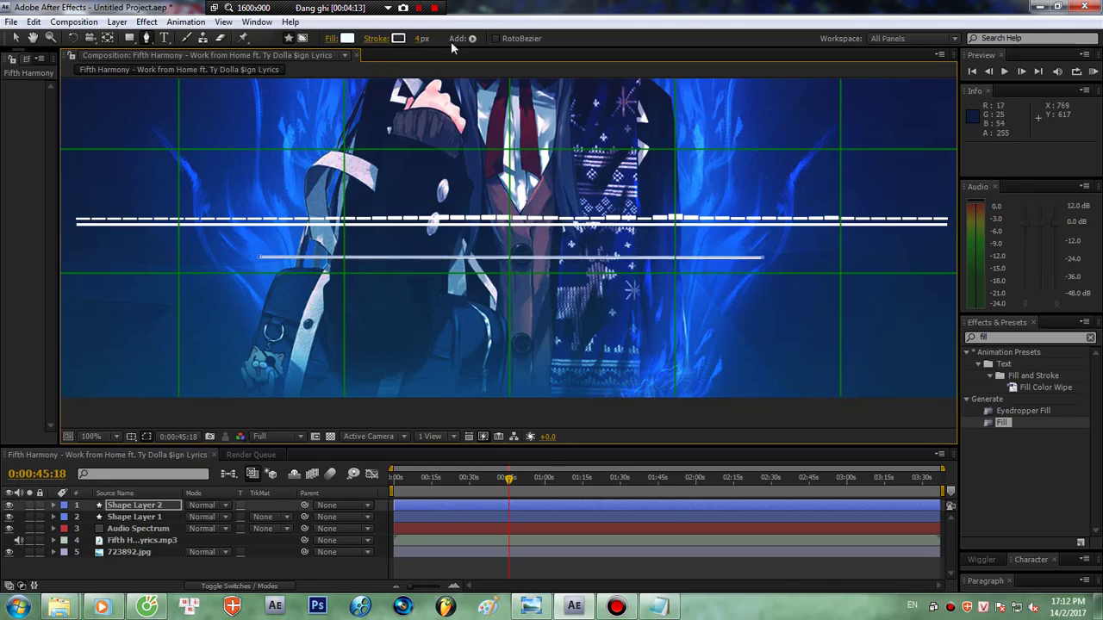
click(420, 38)
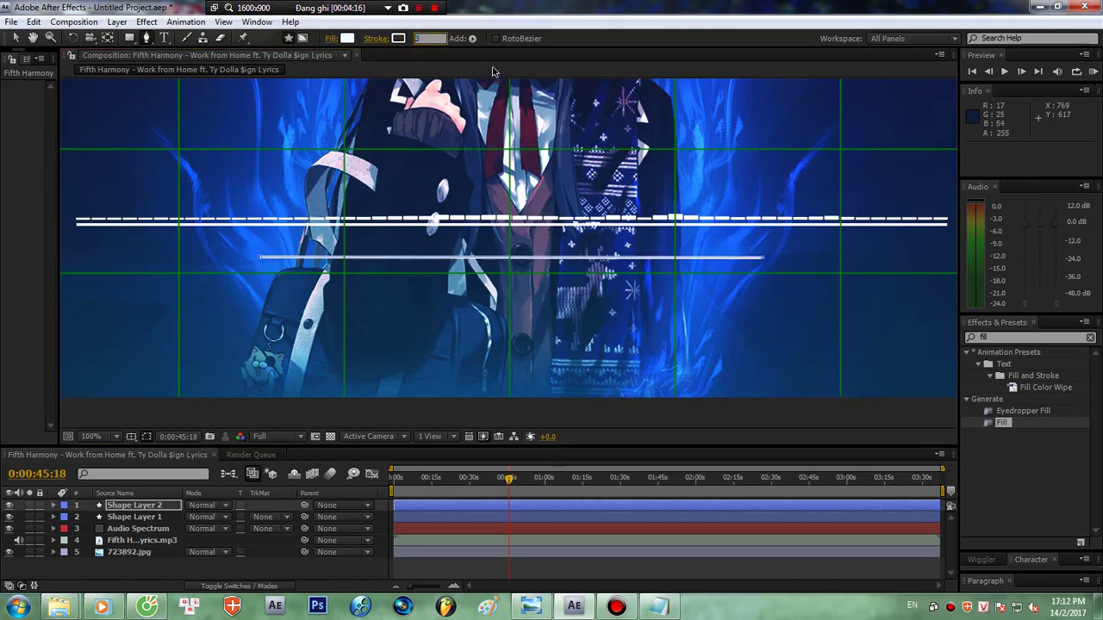
key(Return)
click(345, 574)
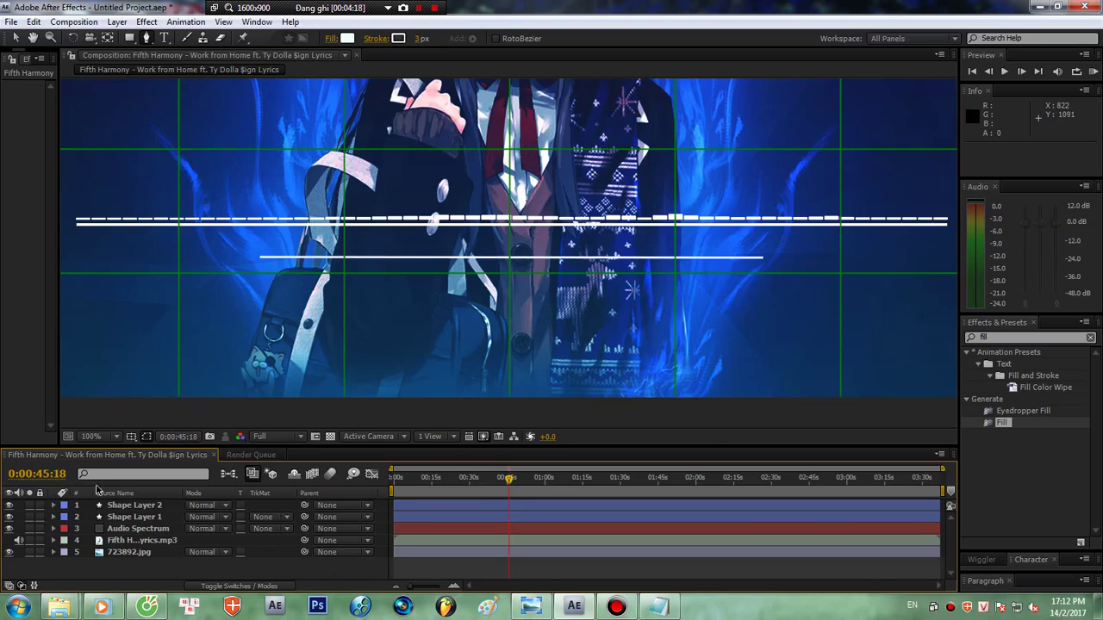
- Select Shape Layer 2, switch to Notepad and replace the note with "ta bấm Ctrl + D để copy cái thanh đó"
click(136, 507)
click(658, 607)
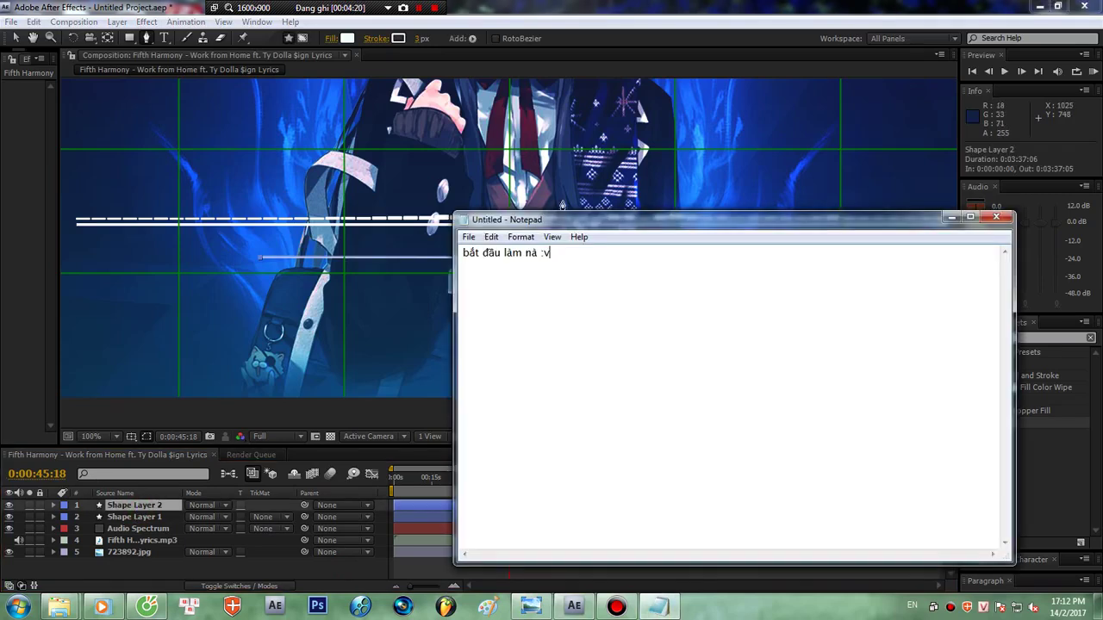
click(559, 259)
drag(558, 259, 461, 254)
text(ta bấm Ctrl +)
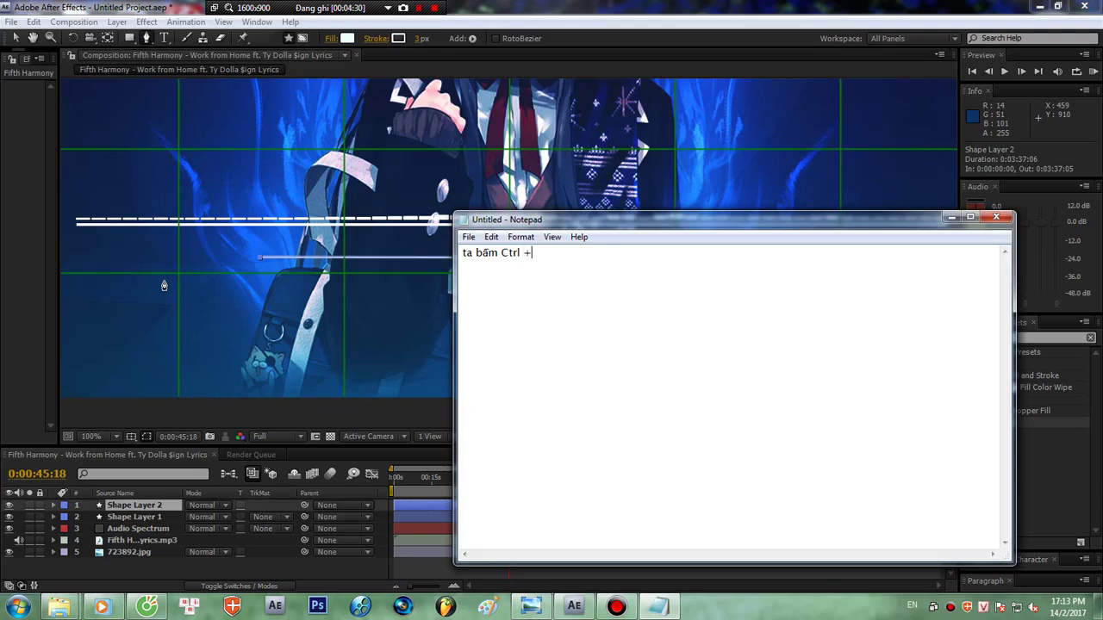
text(để)
text(copy cái thanh đó)
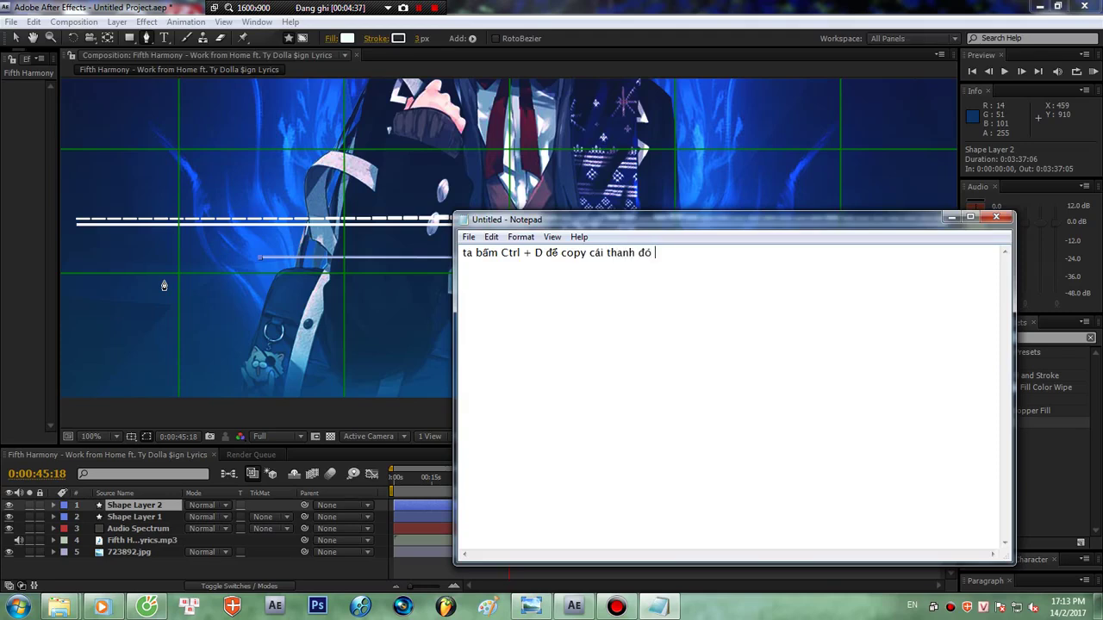
- Switch back to After Effects and duplicate Shape Layer 2, which holds the shorter line
click(447, 5)
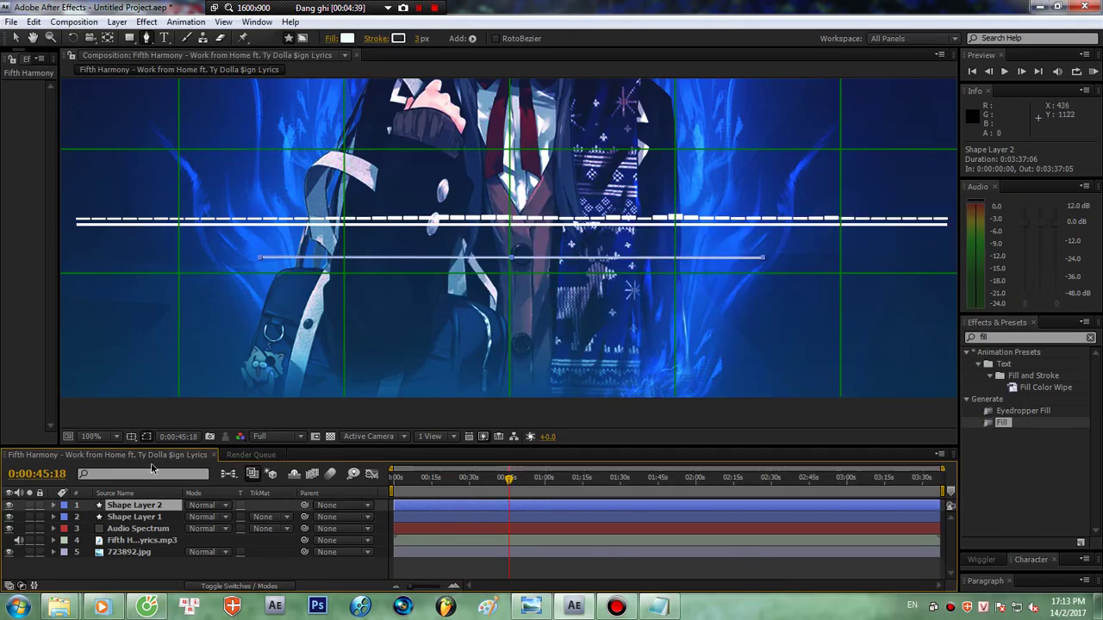
key(ctrl+d)
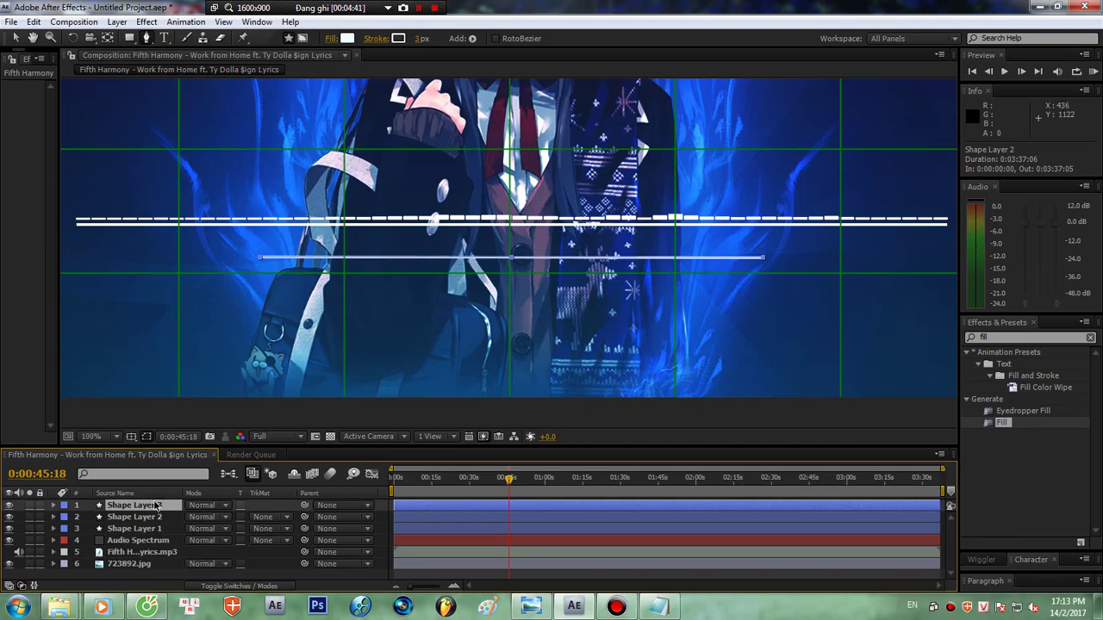
click(136, 517)
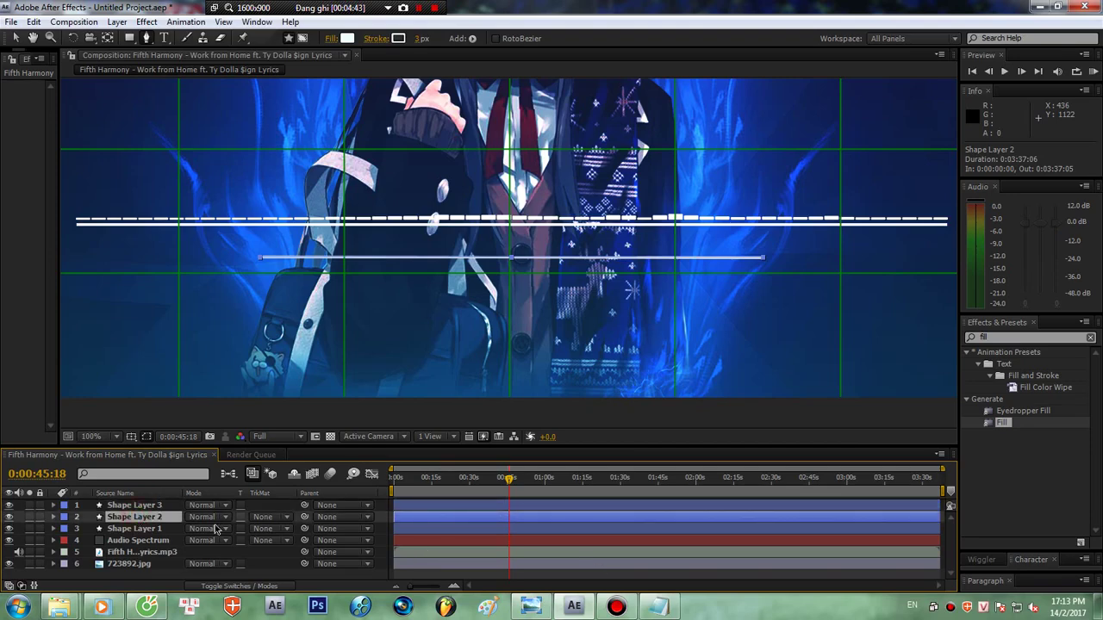
click(127, 506)
click(116, 516)
- Clear the note's text in Notepad and return to After Effects
click(660, 607)
click(679, 253)
key(ctrl+a)
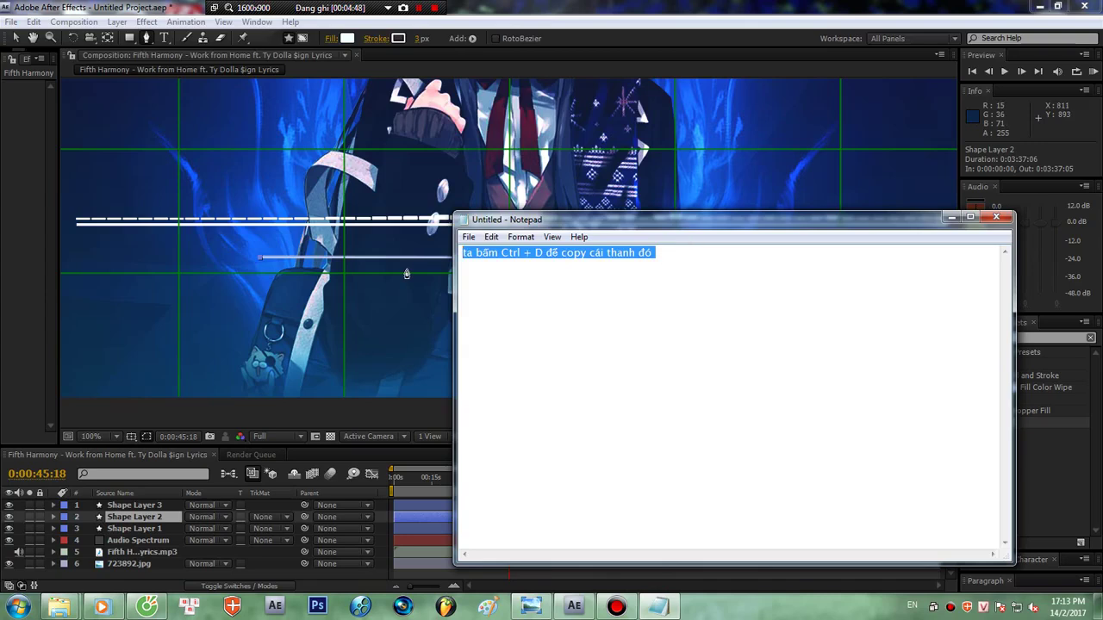
text(la)
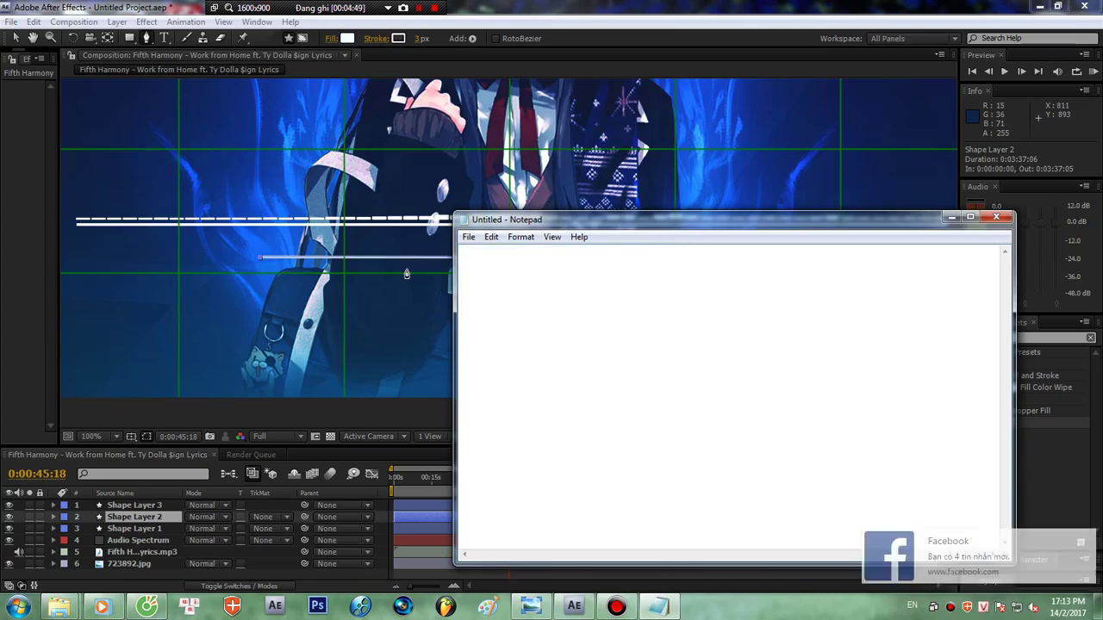
click(566, 6)
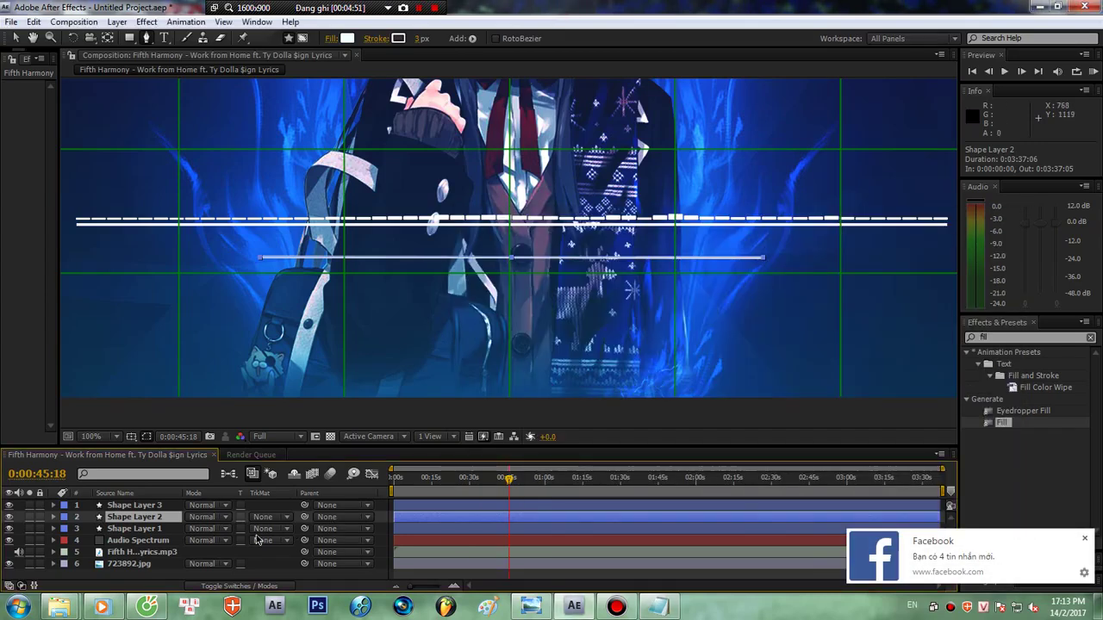
- Add a Trim Paths operator to the contents of the duplicated line, Shape Layer 3
click(136, 505)
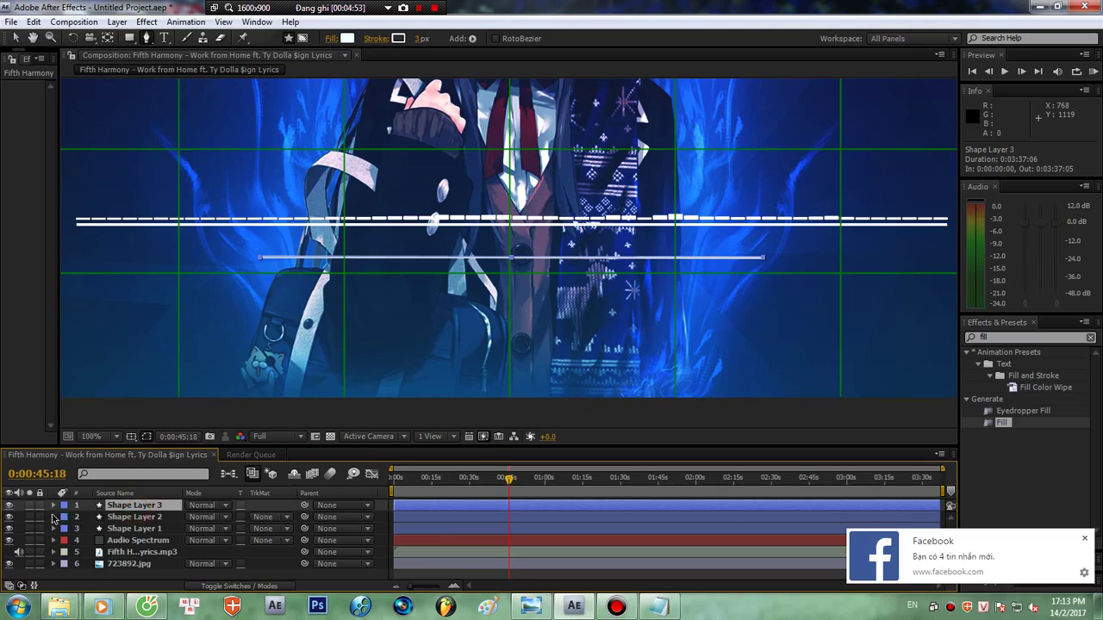
click(54, 505)
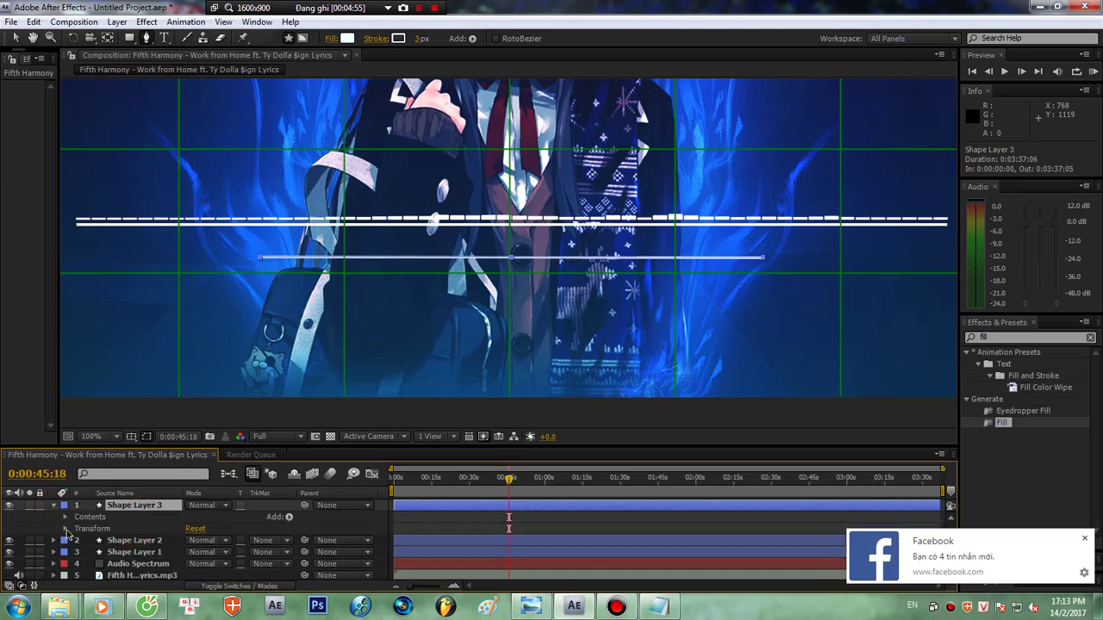
click(53, 505)
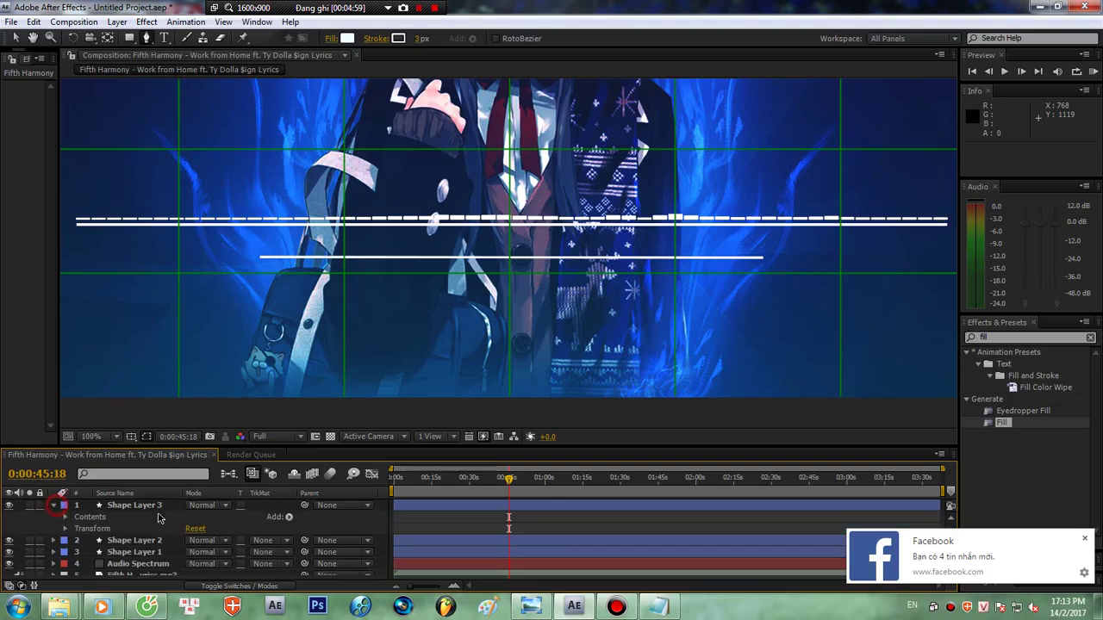
click(54, 505)
click(289, 517)
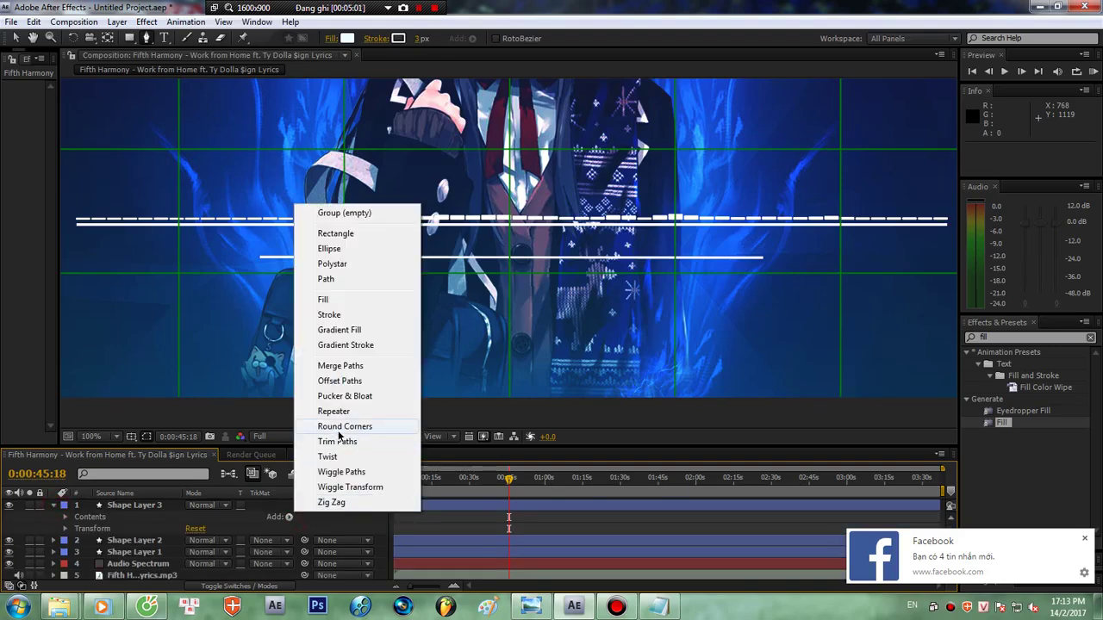
click(338, 442)
- Set a Trim Paths End keyframe of 0% at 0:00:00:00 on Shape Layer 3
drag(509, 480, 393, 481)
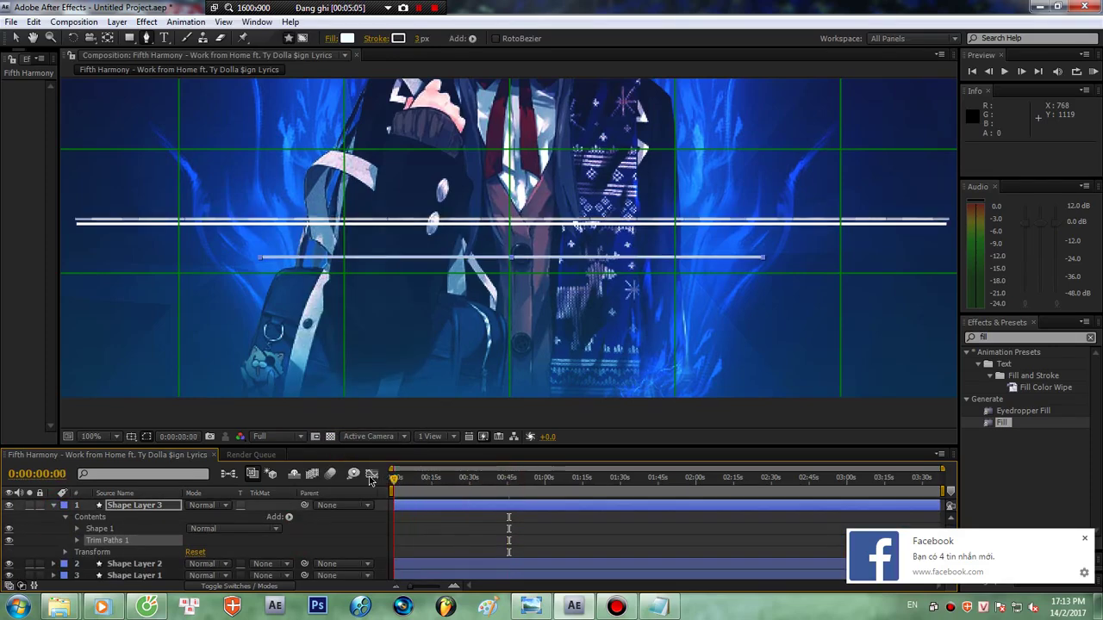
click(78, 540)
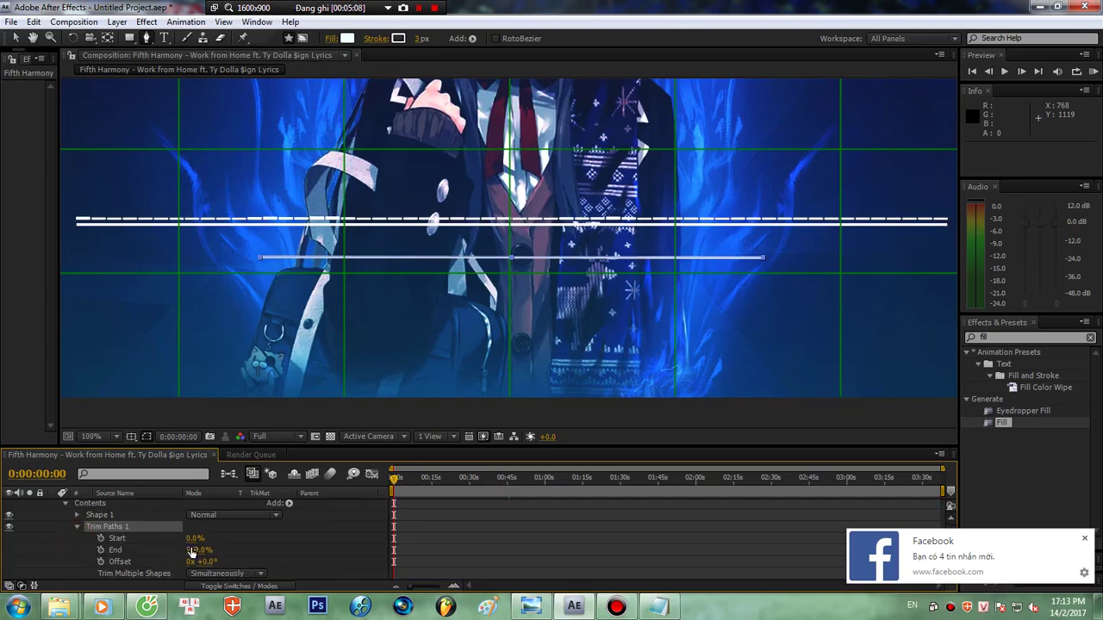
drag(198, 549, 148, 551)
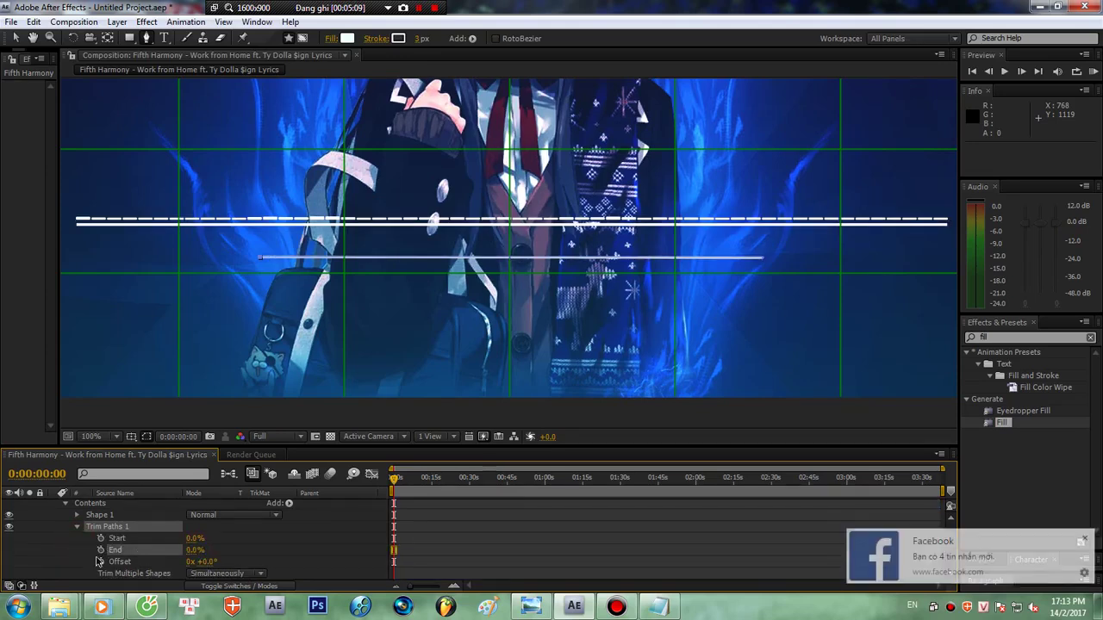
click(100, 550)
- Keyframe the Trim Paths End of Shape Layer 3 to 100% at 0:03:37:05 and collapse the layer's properties
click(941, 480)
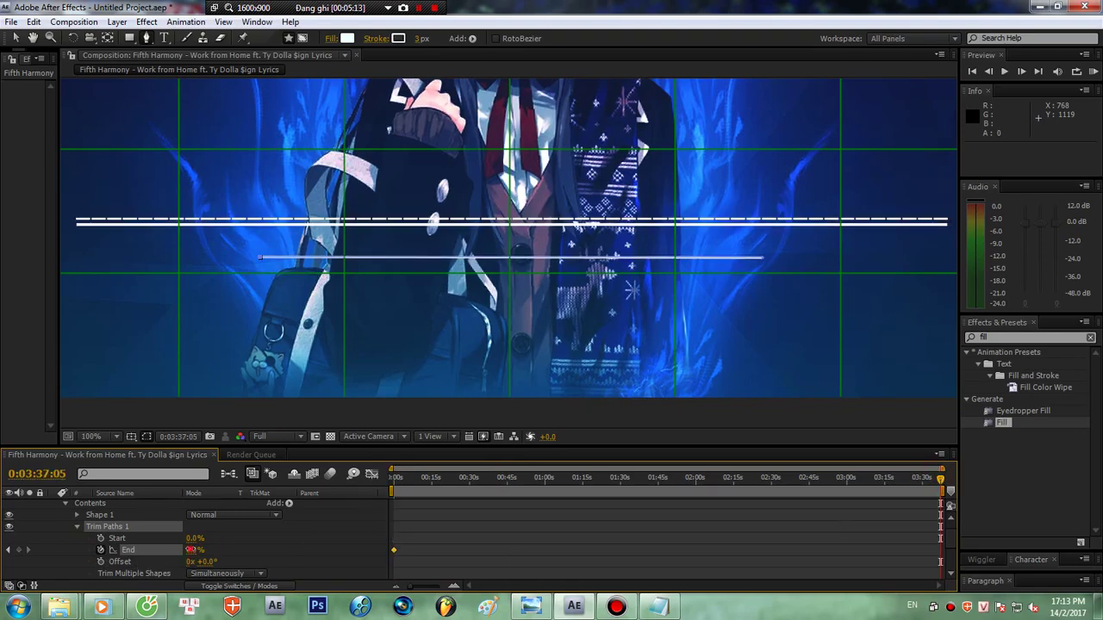
drag(198, 550, 377, 550)
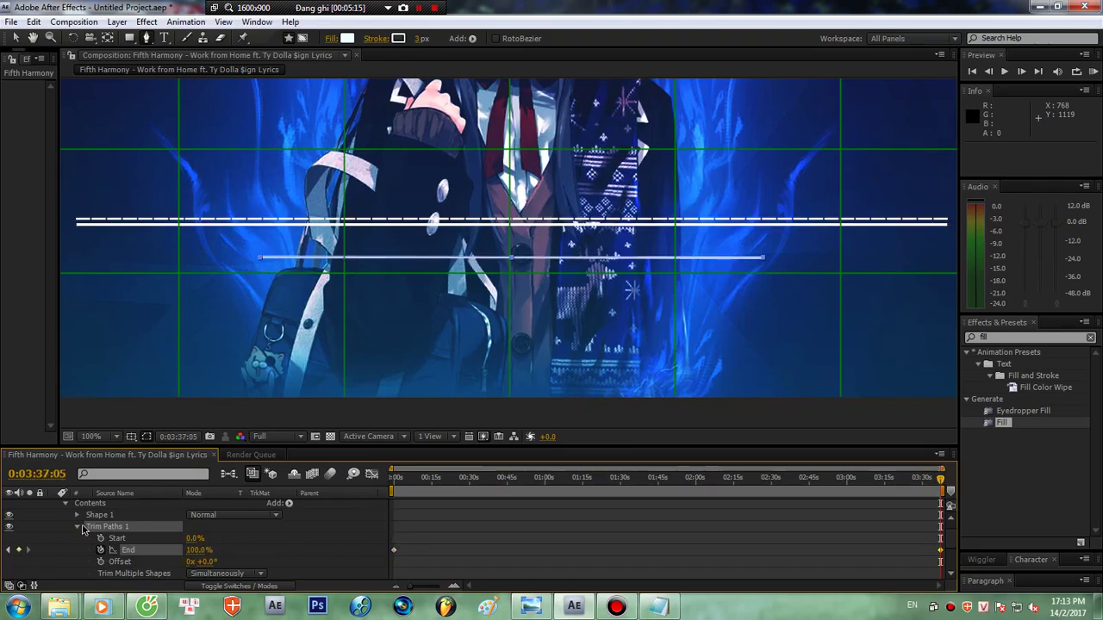
click(76, 526)
click(68, 504)
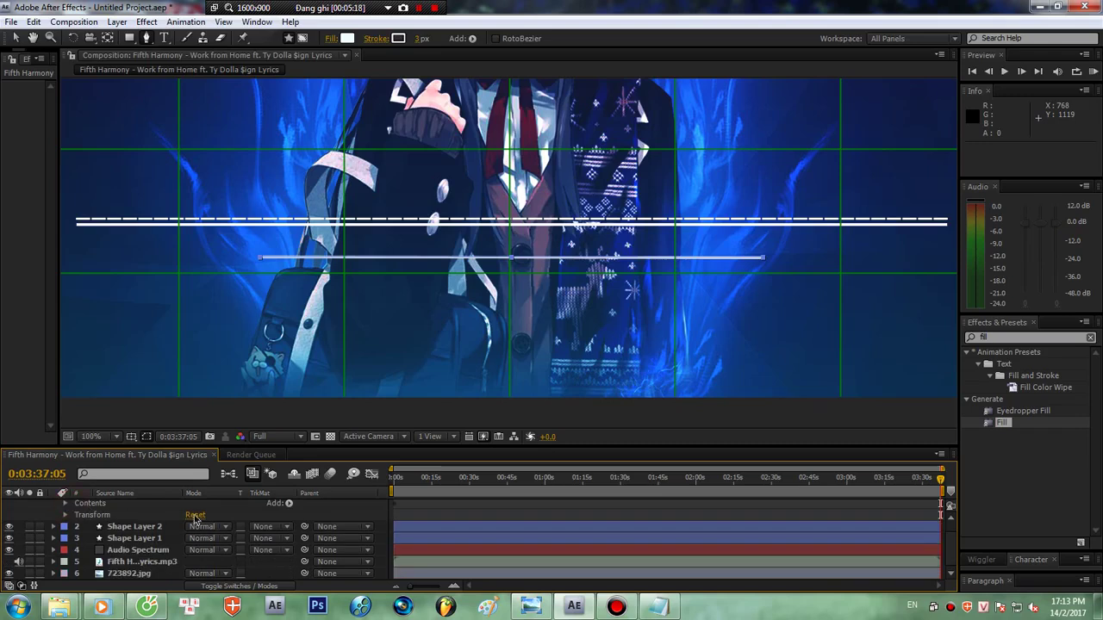
click(54, 505)
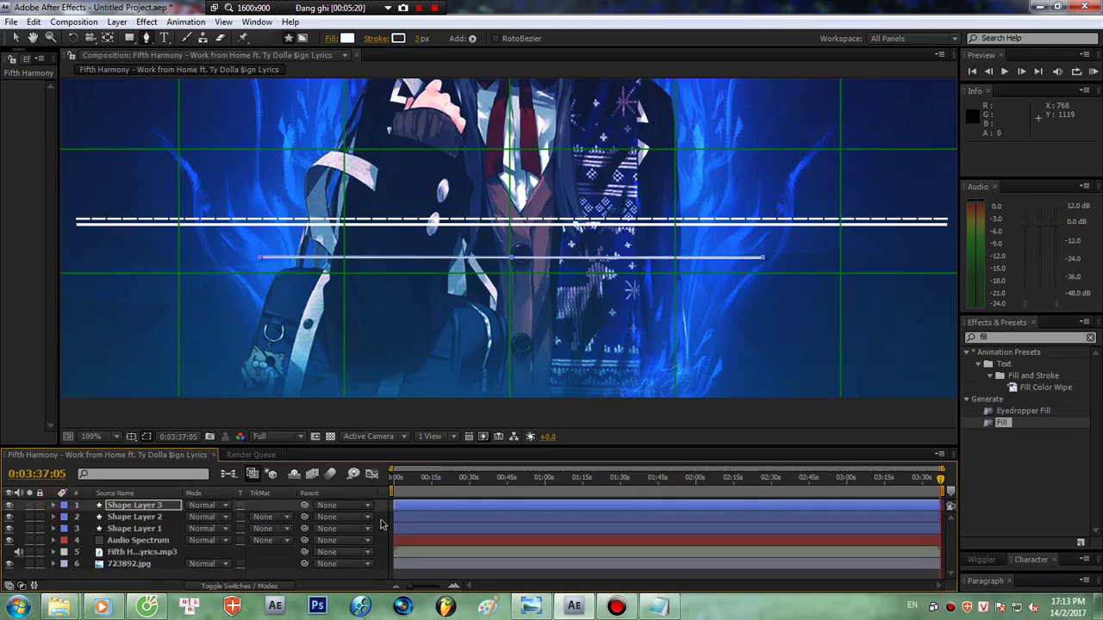
- Set the opacity of Shape Layer 2 to 35% and collapse its properties
click(127, 517)
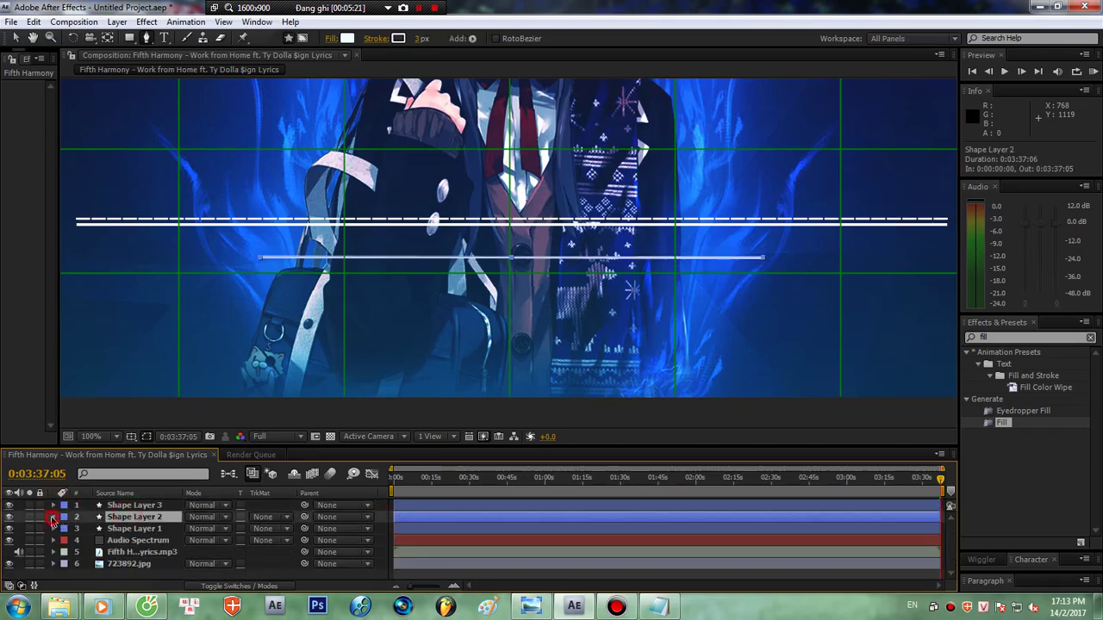
click(53, 517)
click(65, 540)
click(197, 573)
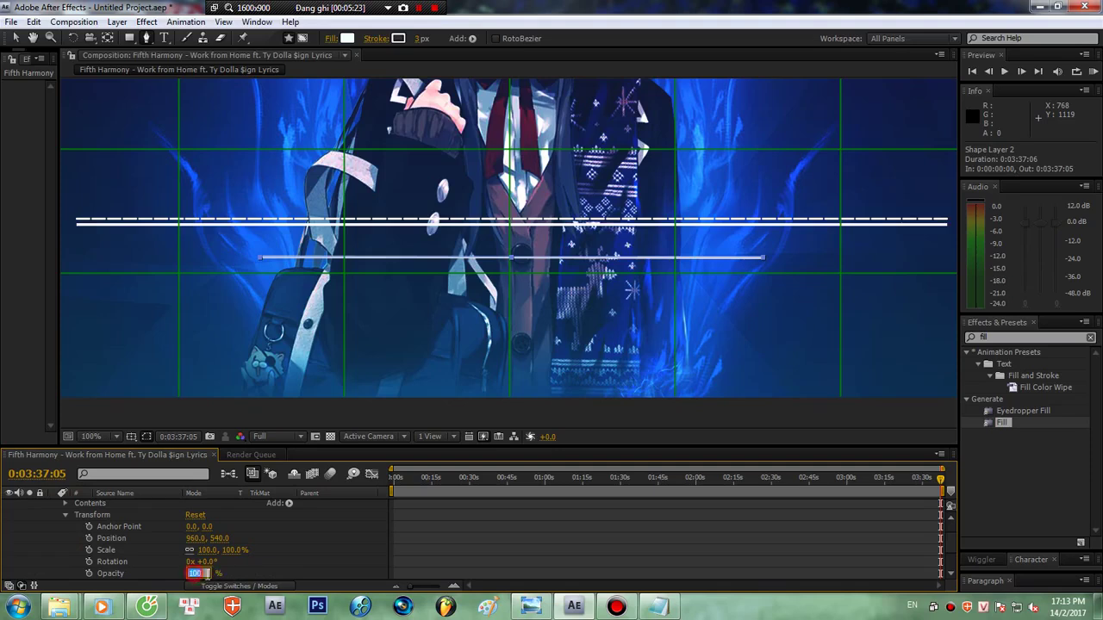
text(35)
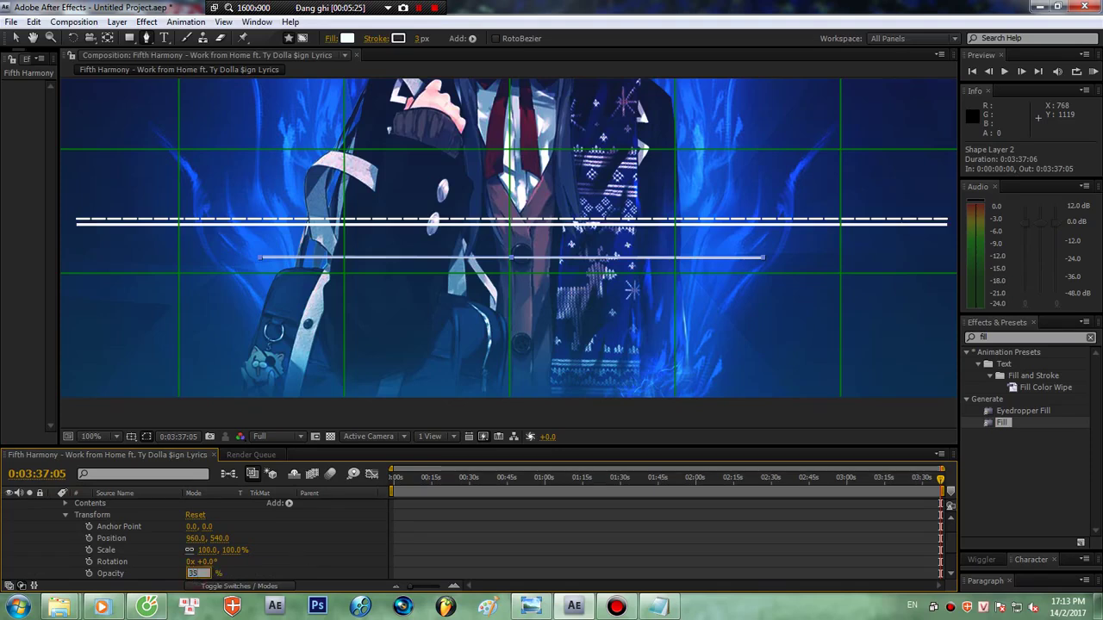
click(296, 557)
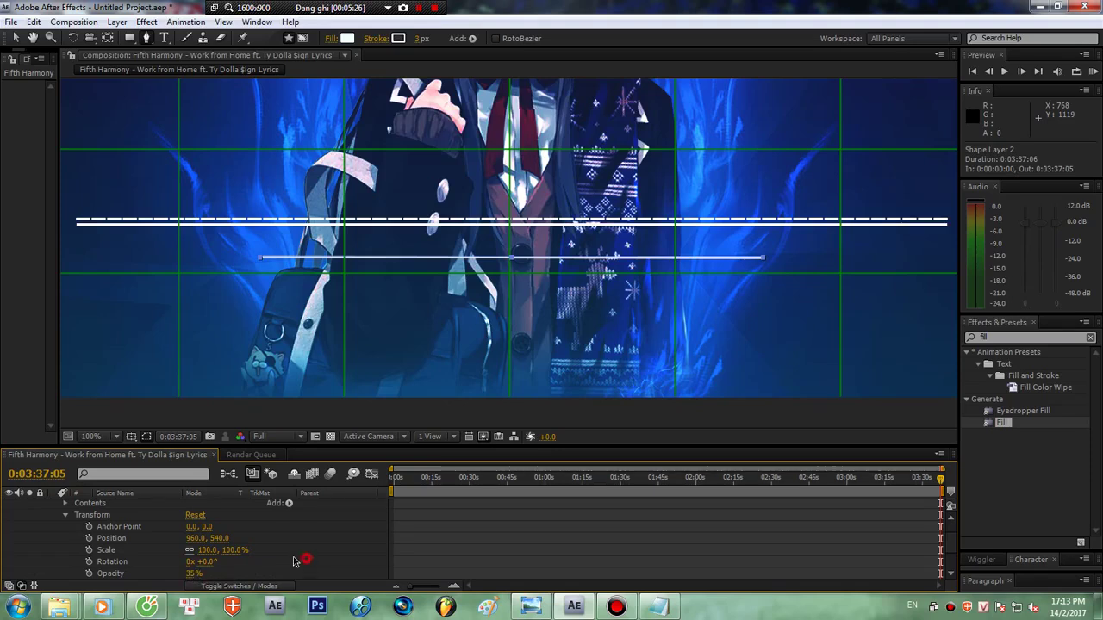
scroll(54, 515, up, 1)
click(54, 517)
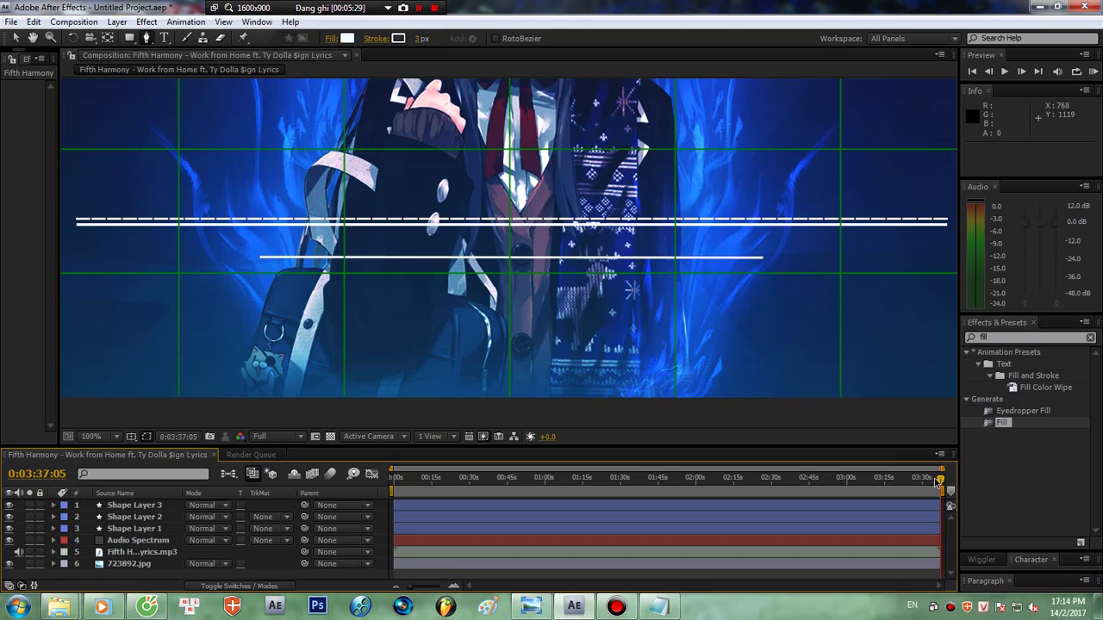
- Move the current time to 0:01:57:12 and hide the green grid overlay in the composition view
drag(935, 479, 690, 487)
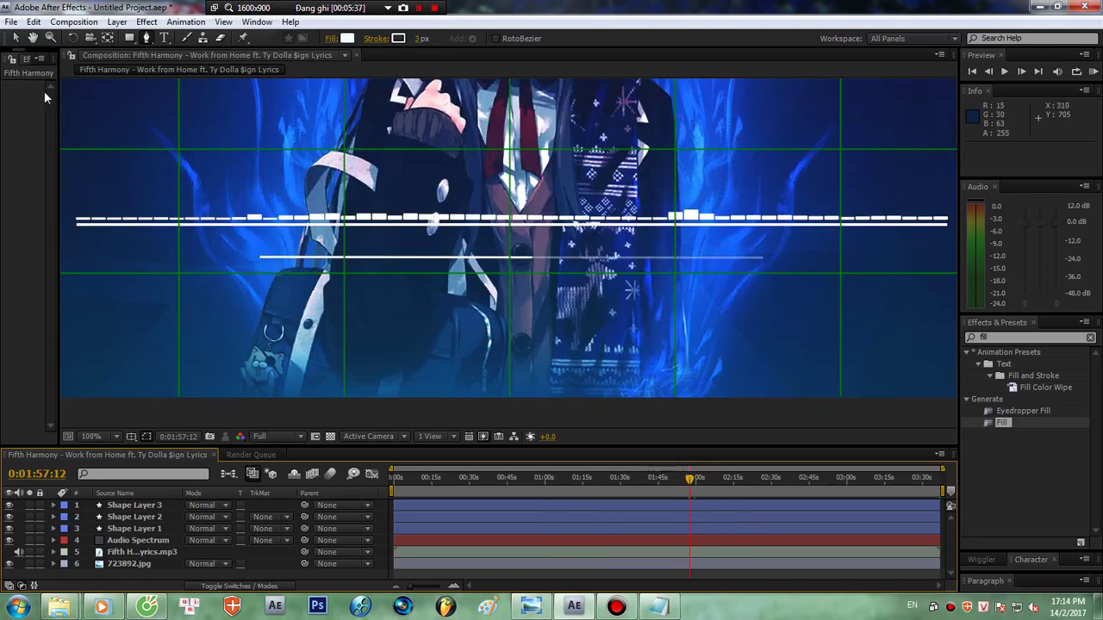
click(15, 38)
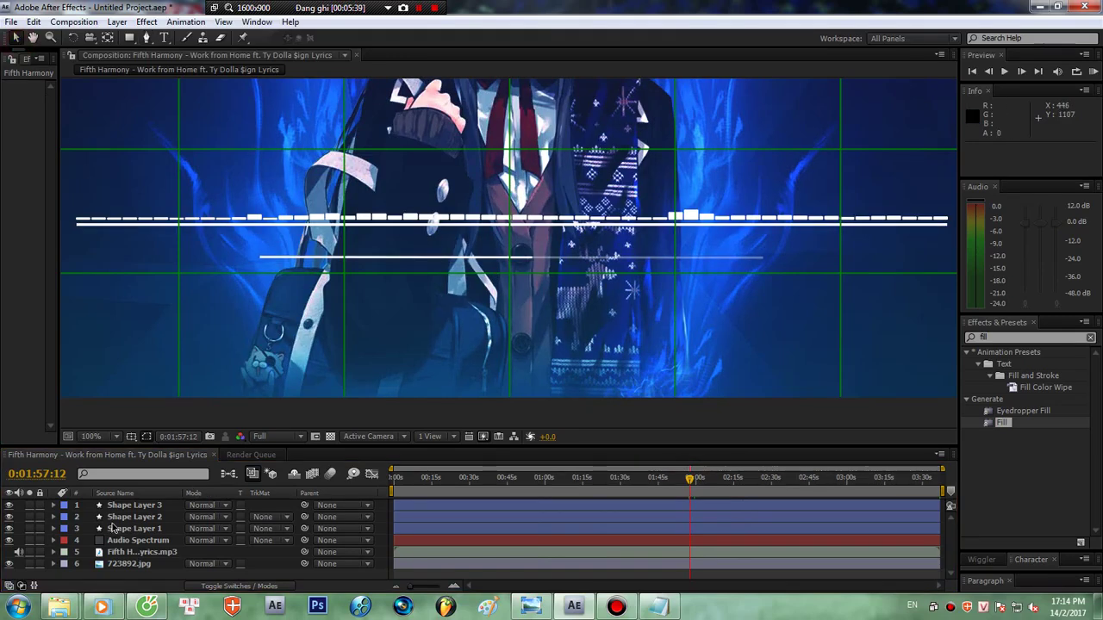
click(131, 518)
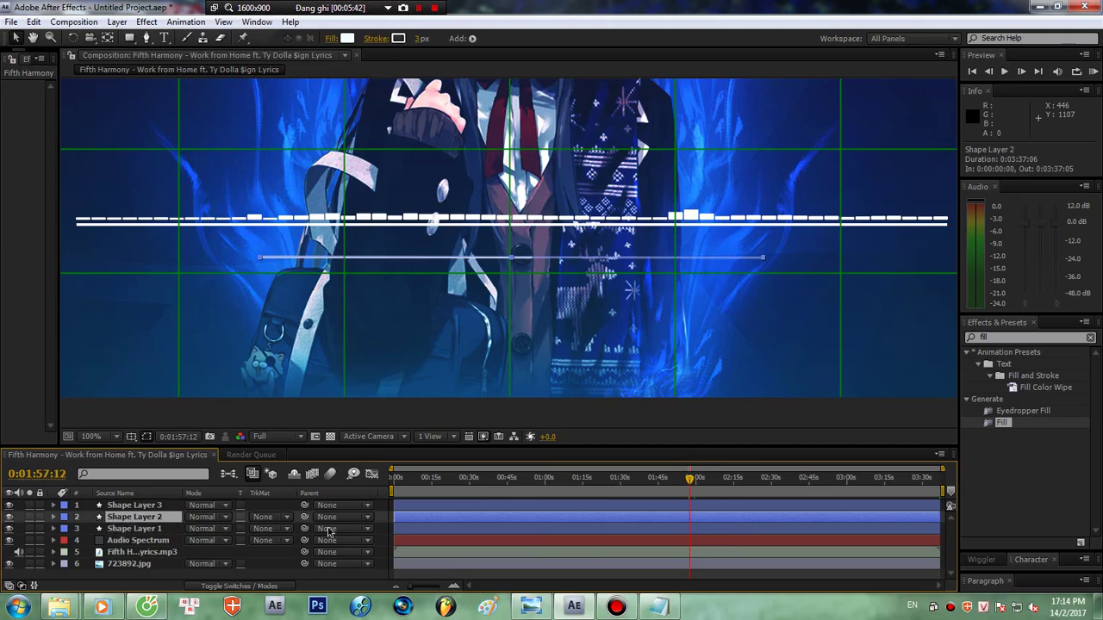
click(377, 533)
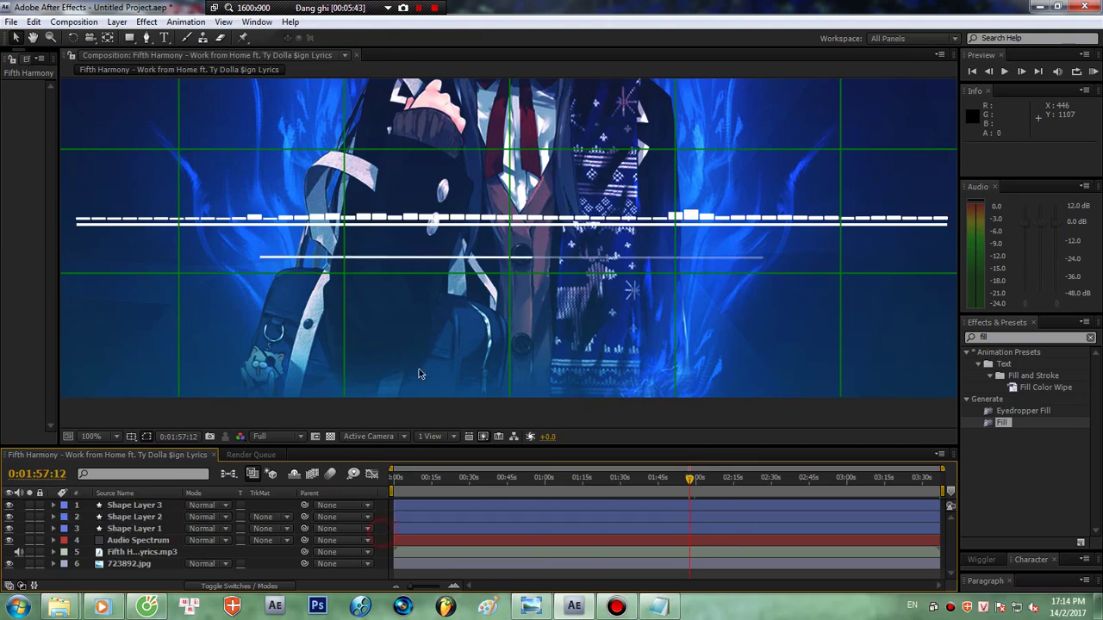
click(133, 437)
click(159, 406)
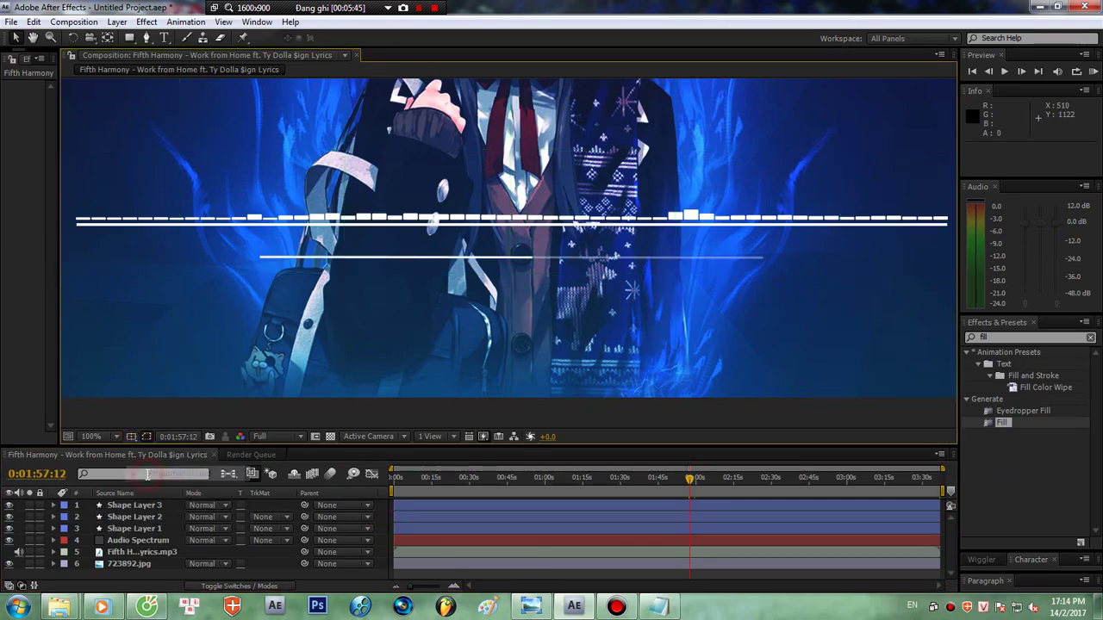
- Create a text layer reading "Time" and place it just below the progress line at about 898, 942
right_click(386, 520)
mouse_move(431, 343)
click(614, 358)
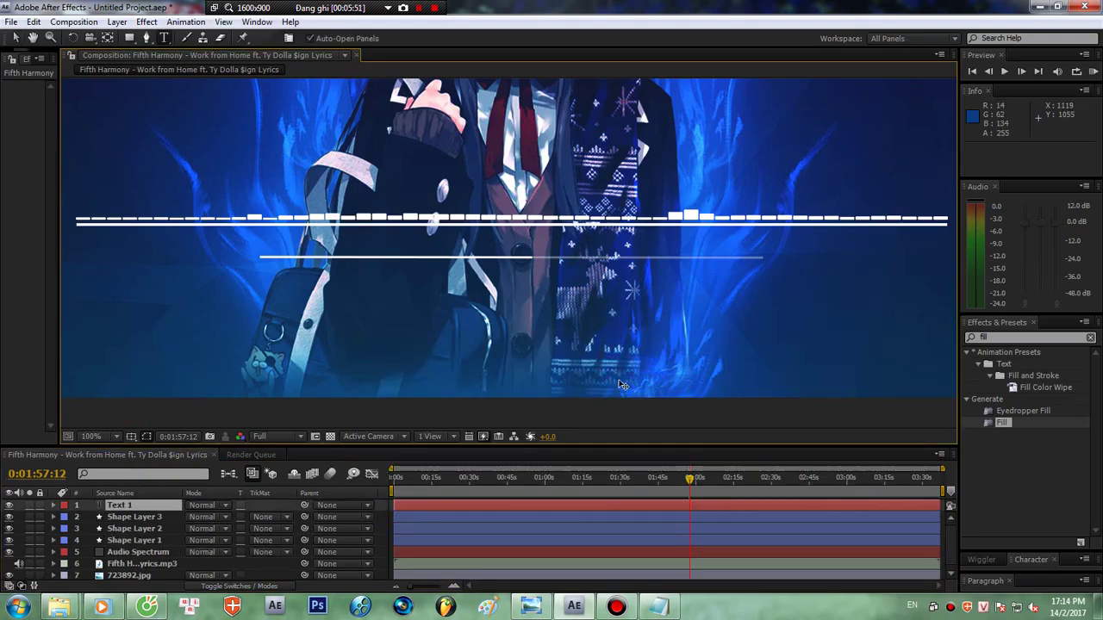
scroll(603, 314, down, 2)
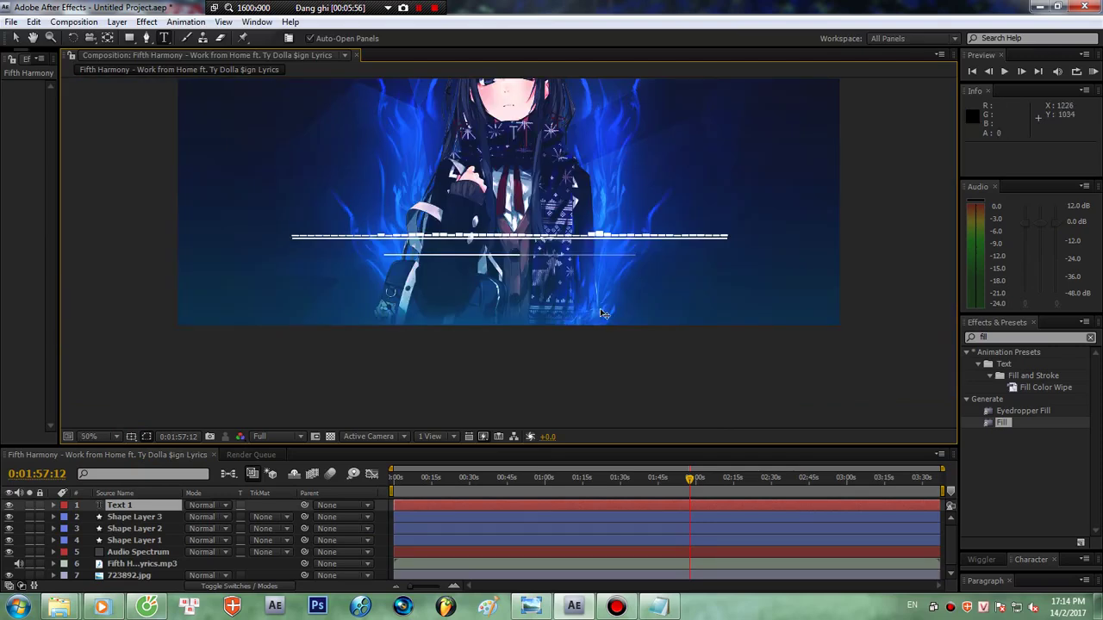
drag(528, 133, 491, 270)
scroll(591, 337, up, 2)
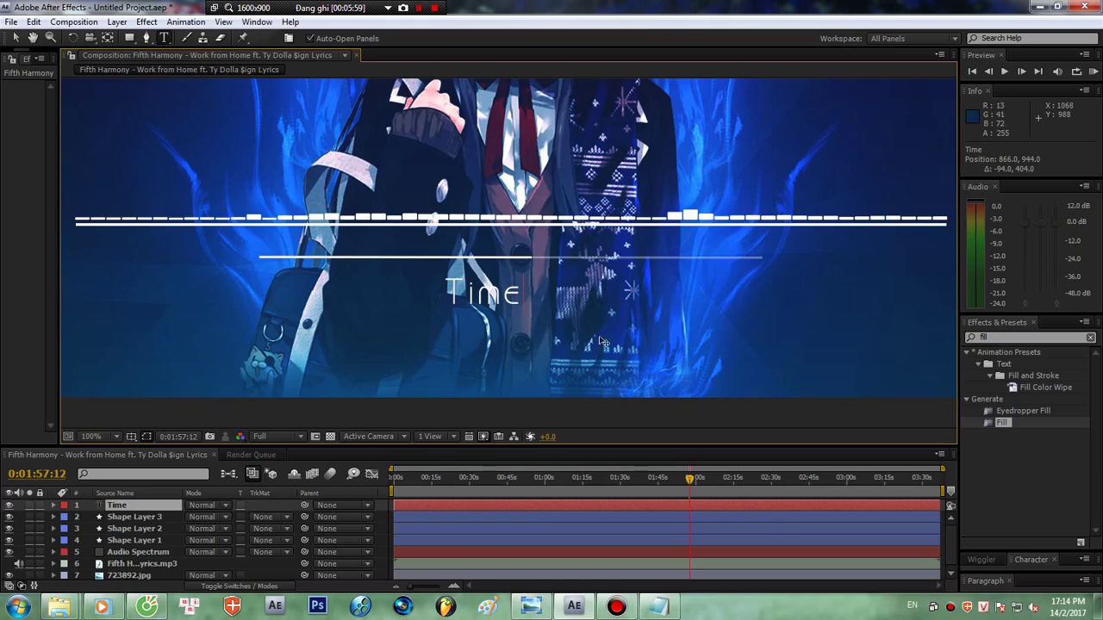
drag(630, 330, 651, 333)
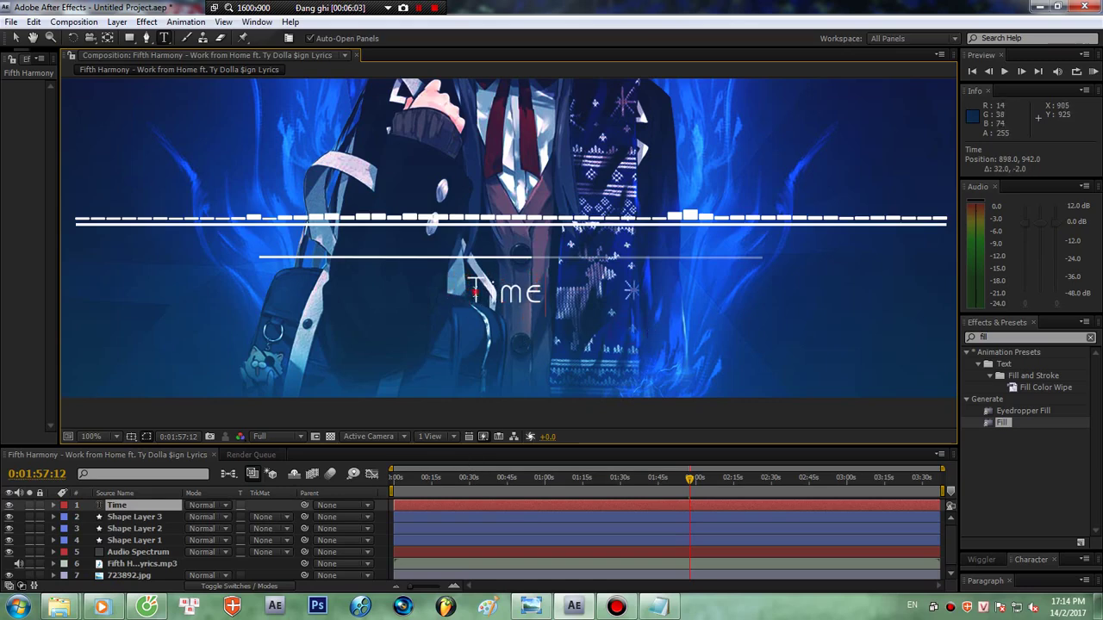
- Switch to Notepad, write the note "copy đoạn code time này vào" and return to After Effects
double_click(474, 293)
click(659, 607)
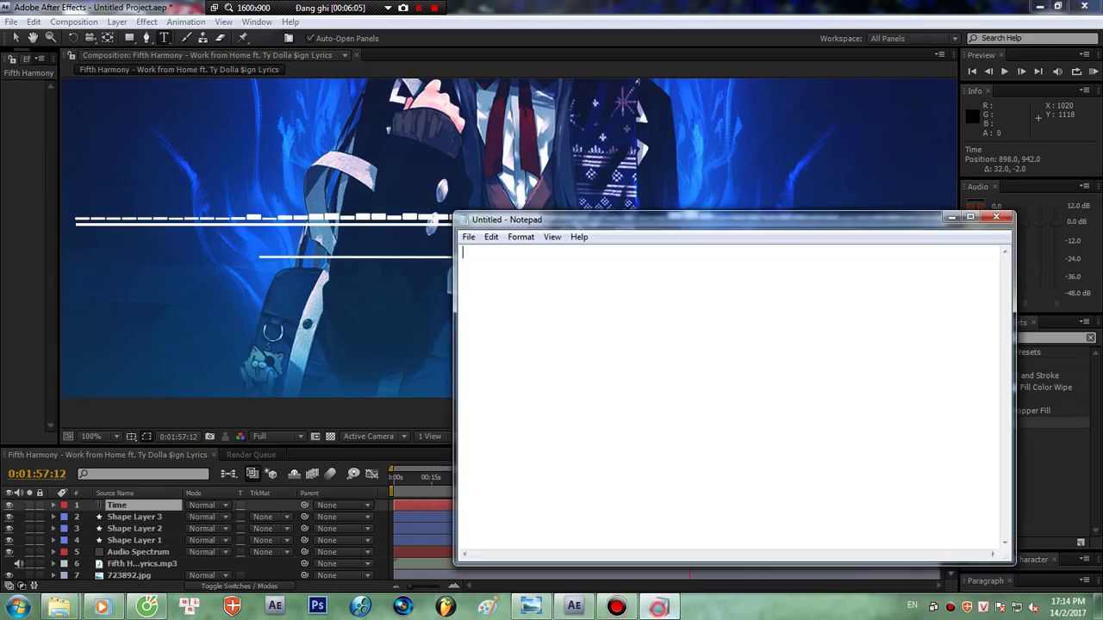
text(cope)
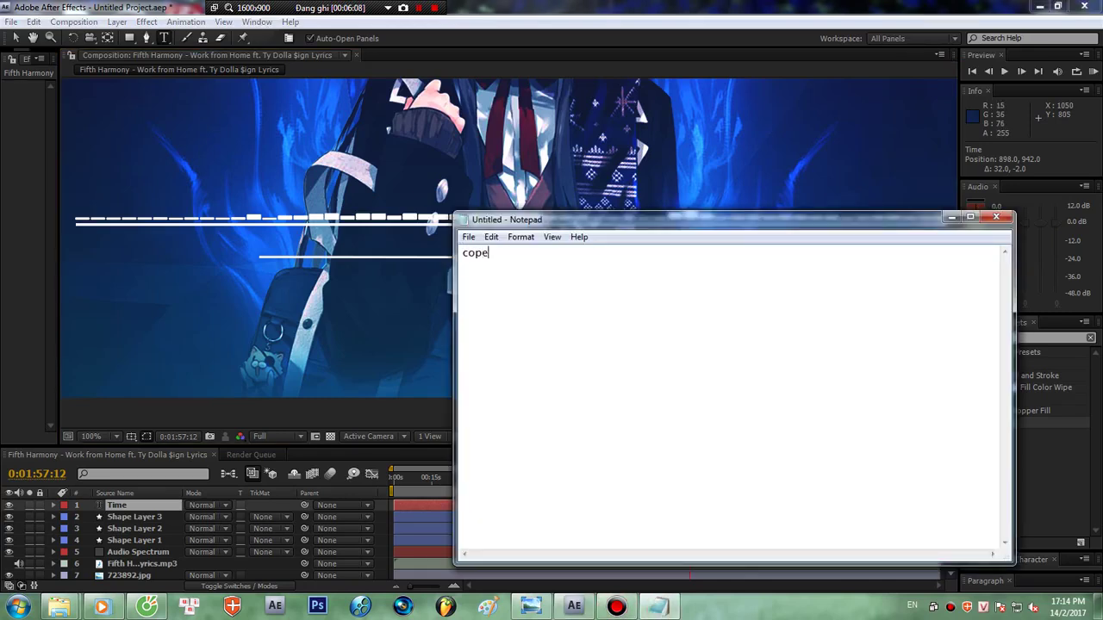
key(BackSpace)
text(y)
text(vào)
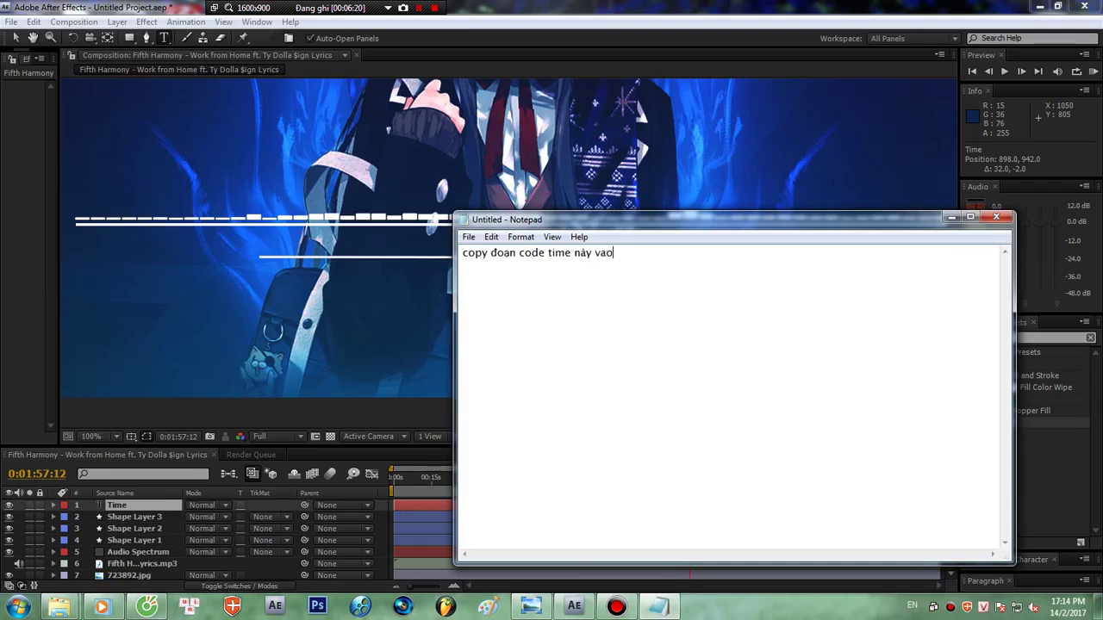
click(604, 191)
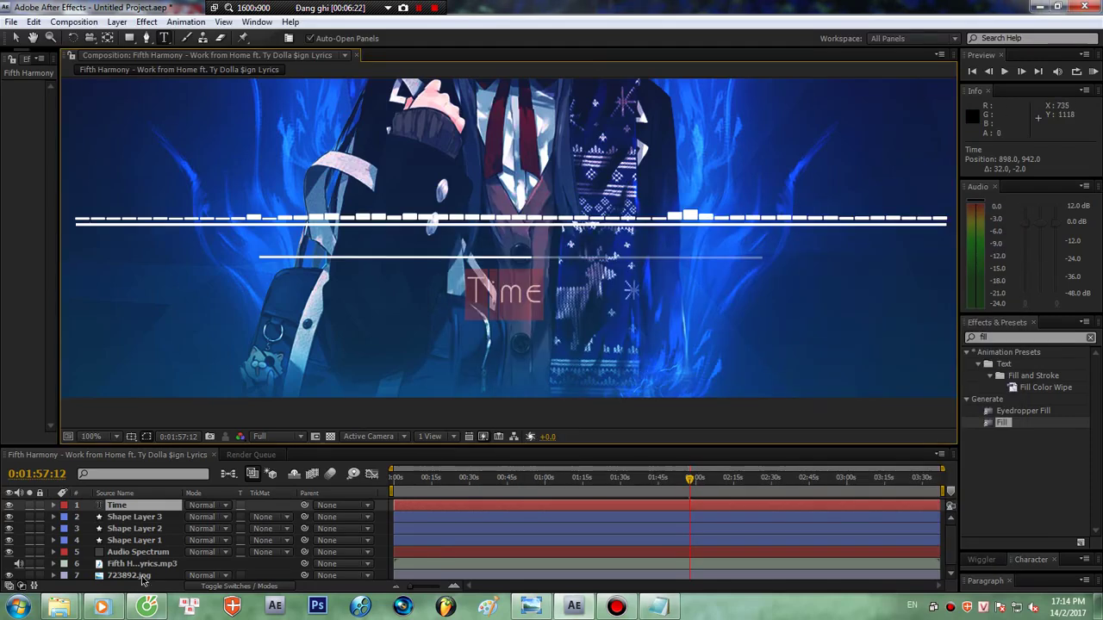
- Open the text file code time_totuan from the Downloads folder
mouse_move(59, 608)
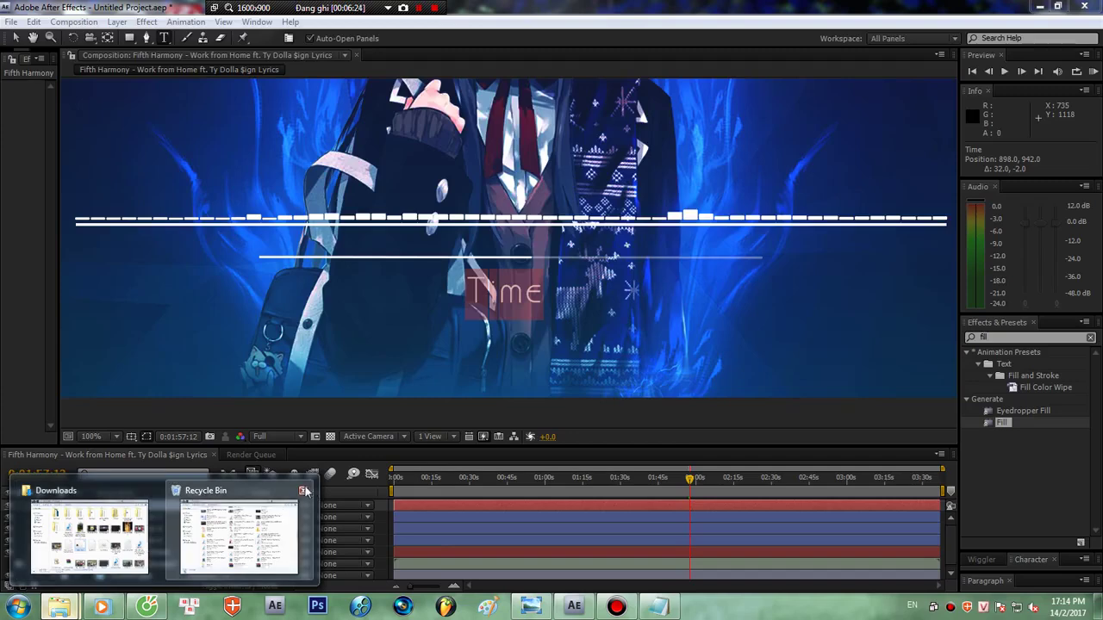
click(127, 545)
click(429, 245)
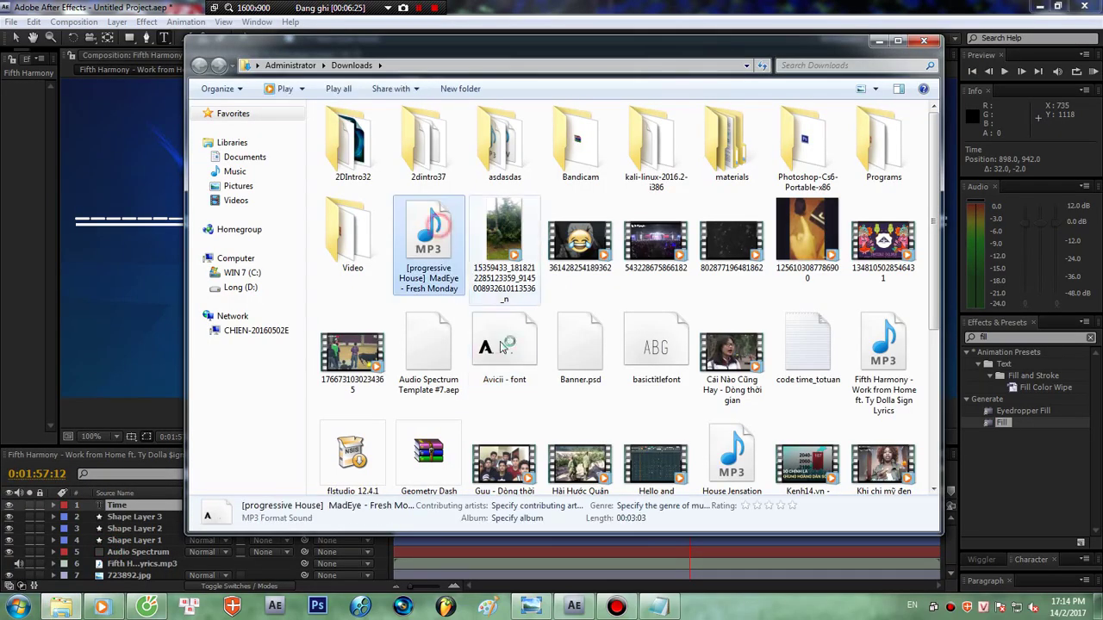
double_click(906, 343)
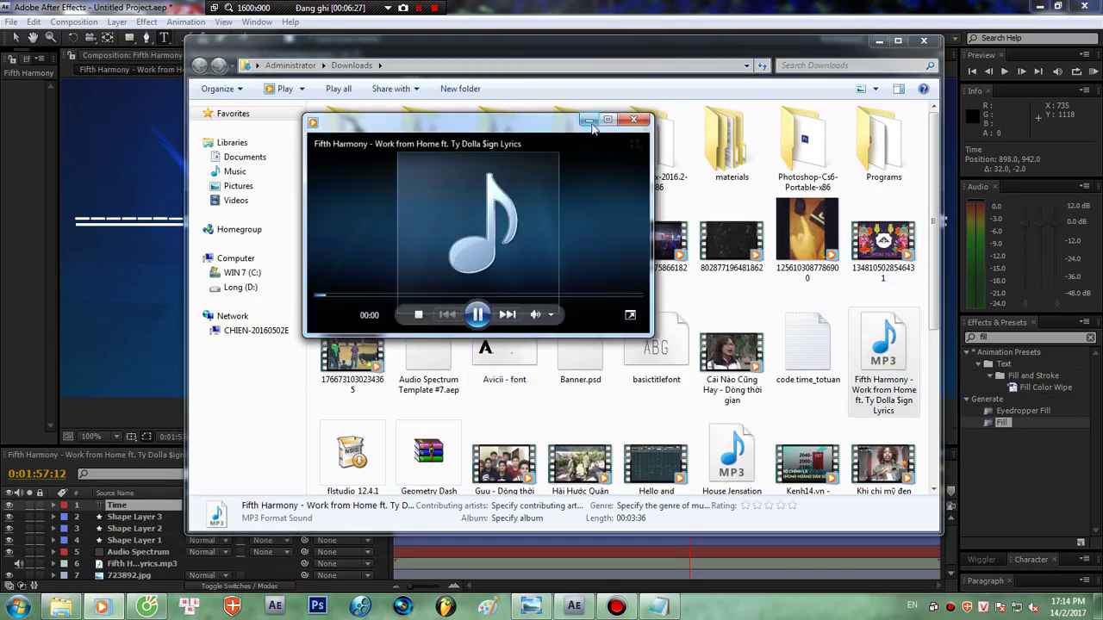
click(591, 125)
double_click(808, 349)
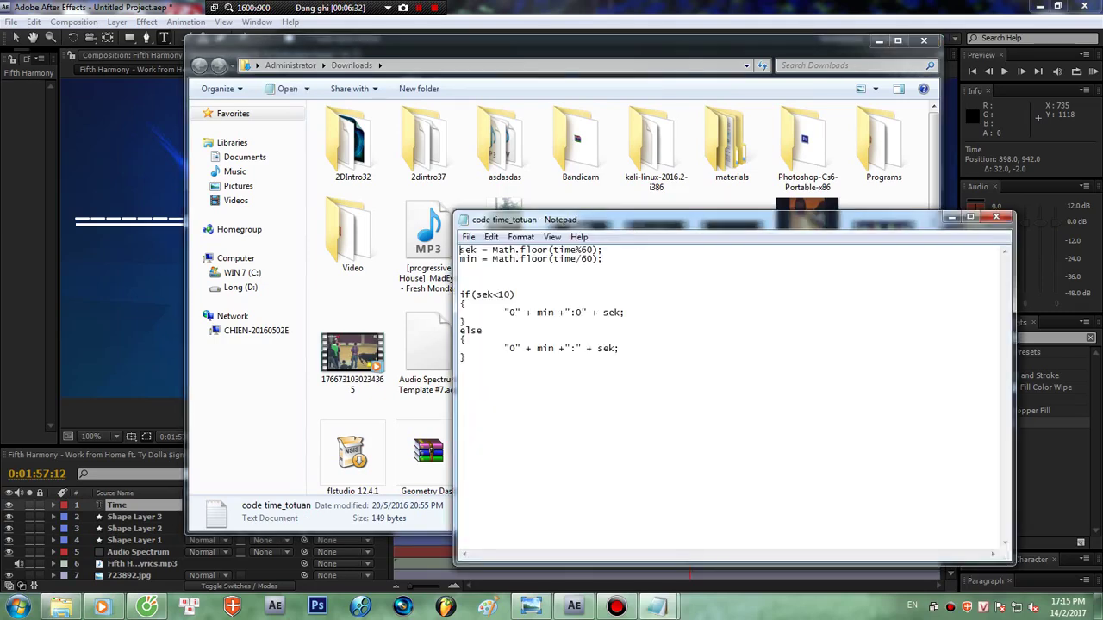
- Copy the entire time expression from code time_totuan, close the file and return to After Effects
key(shift+Down)
key(shift+Down)
key(shift+Down)
key(shift+Down)
key(shift+Down)
key(shift+Down)
key(shift+Down)
key(shift+Down)
key(shift+Down)
key(shift+Down)
key(shift+Down)
key(shift+Down)
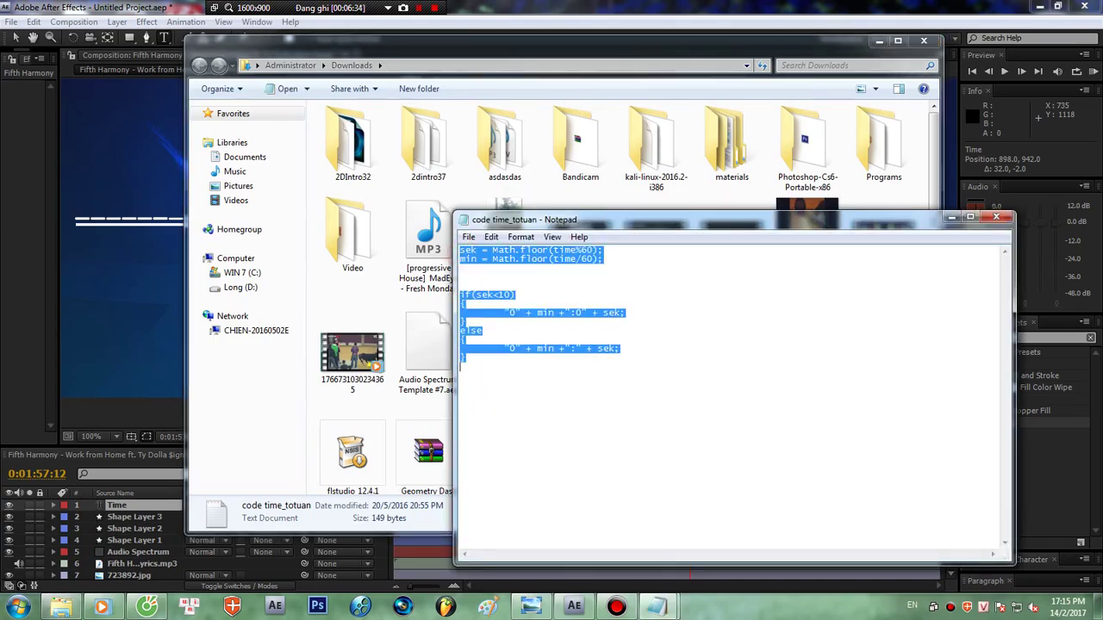
click(951, 217)
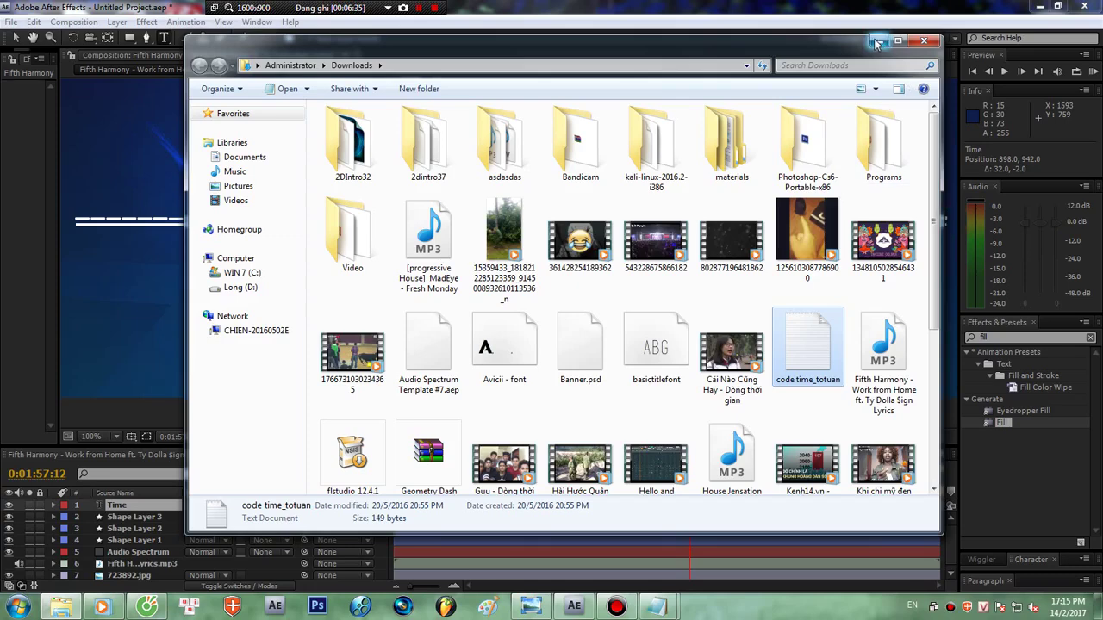
click(657, 607)
click(695, 566)
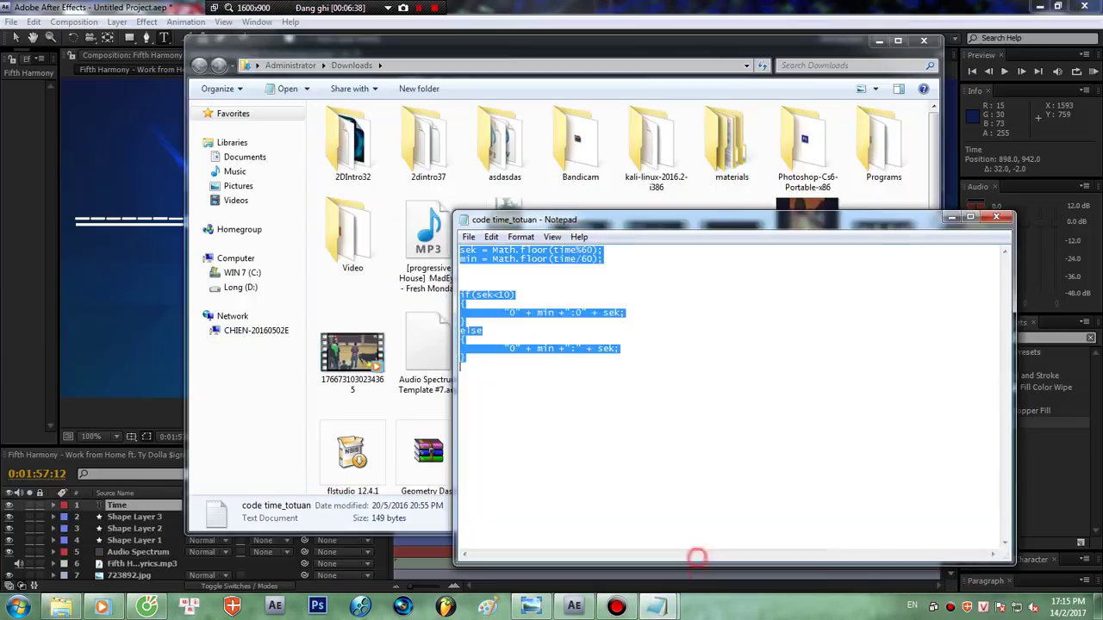
right_click(527, 257)
click(558, 303)
click(997, 219)
click(879, 40)
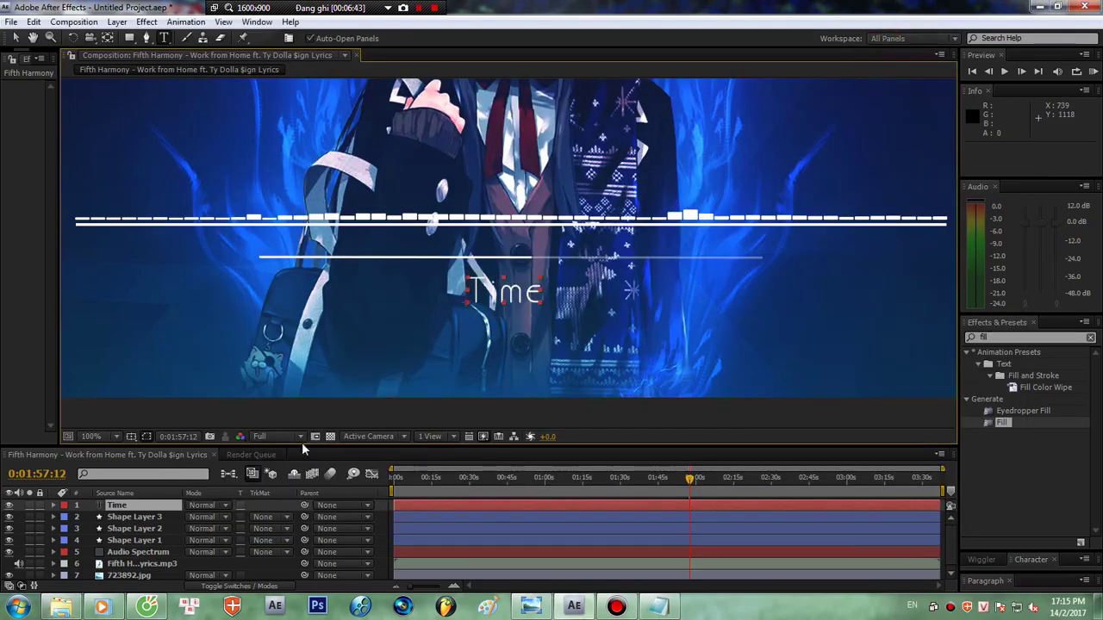
- Expand the Text properties of the Time layer to reach Source Text
click(53, 506)
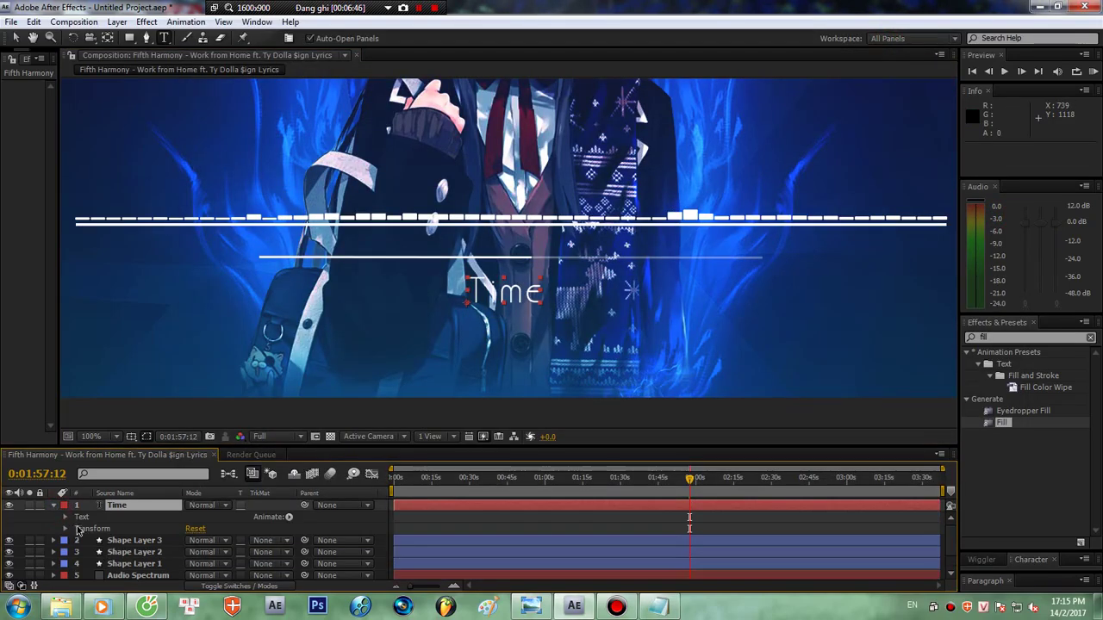
click(65, 528)
click(65, 528)
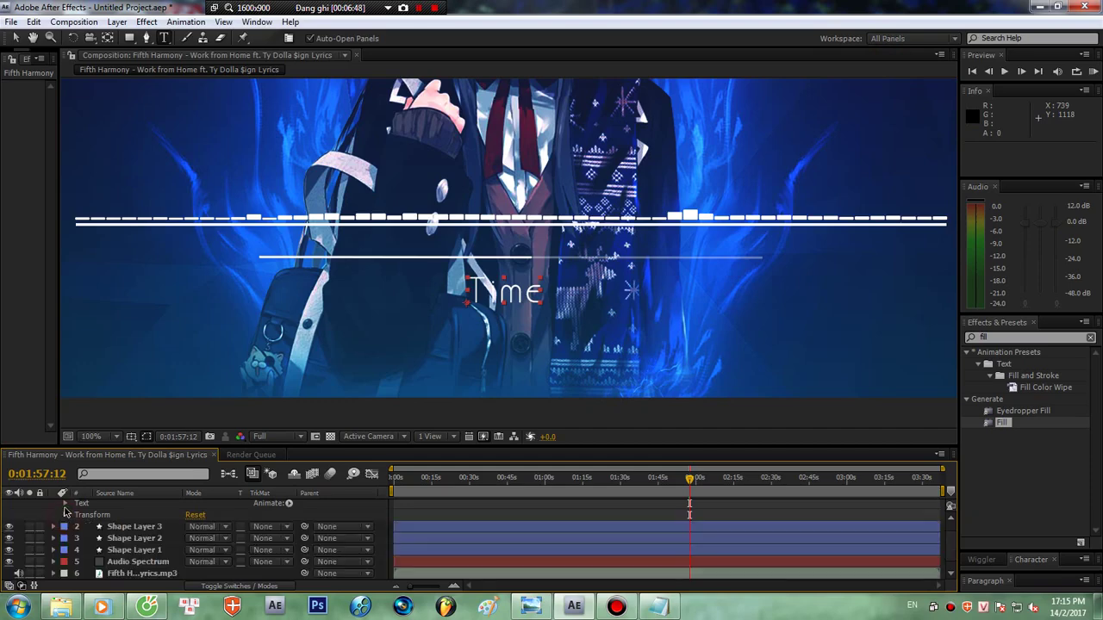
click(65, 517)
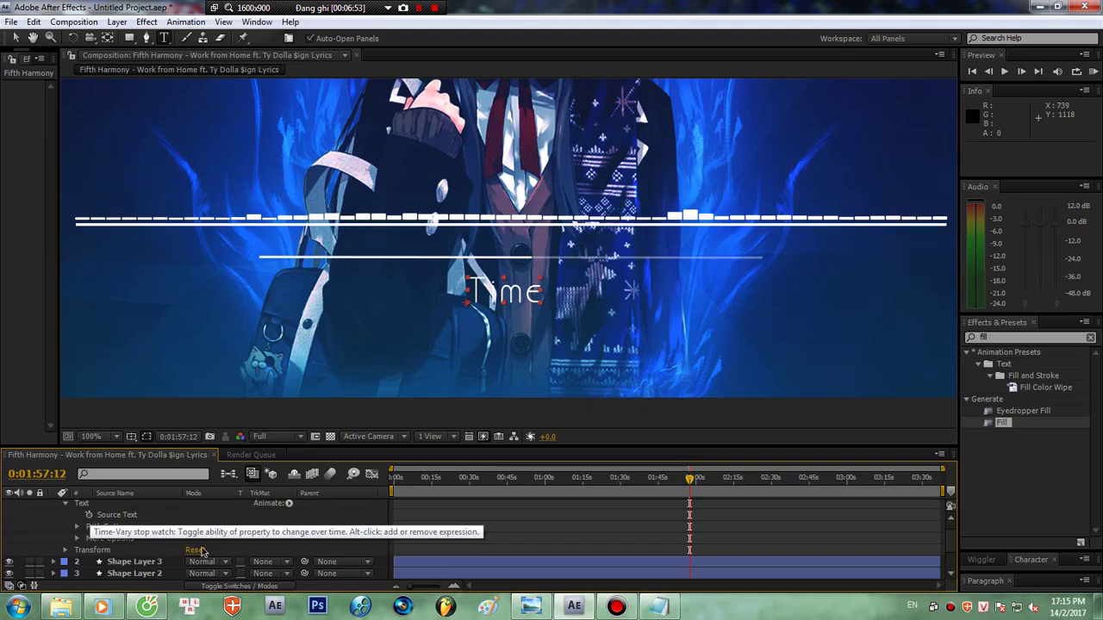
- Replace the Notepad note with "bấm nút Alt + chuột trái vào" and return to After Effects
click(659, 607)
click(618, 255)
drag(618, 255, 341, 256)
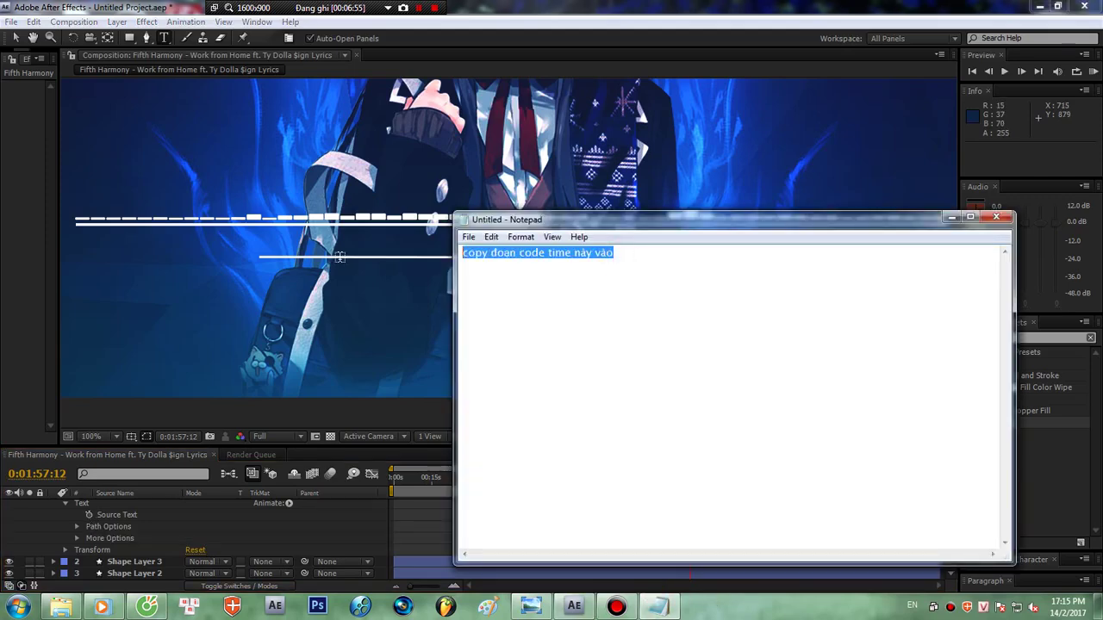
text(b)
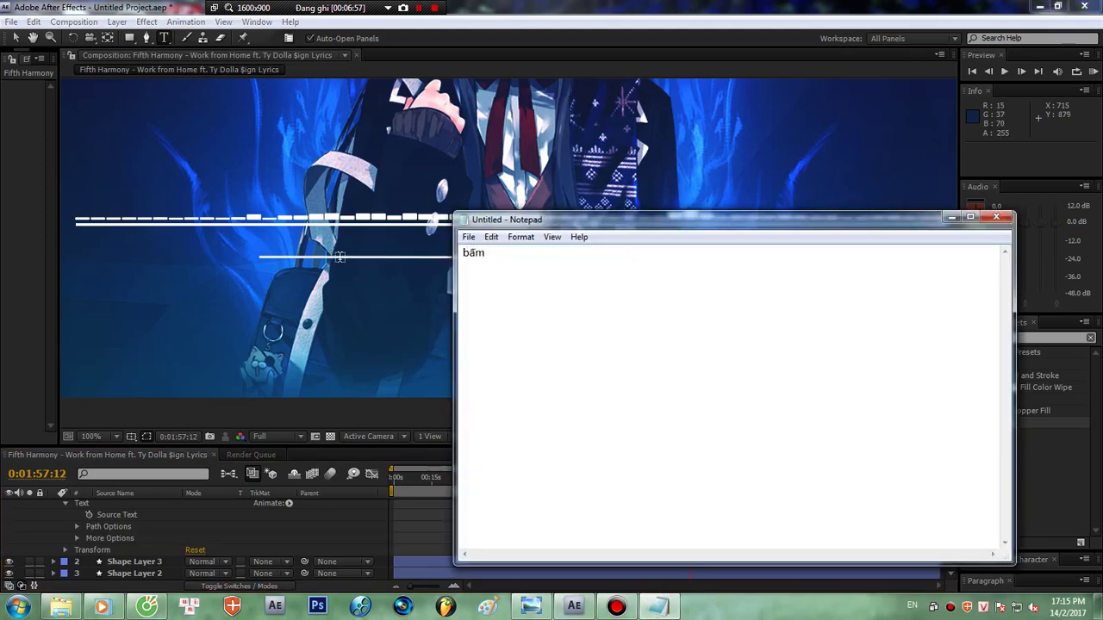
text(ấm nút)
text(Alt + chuột)
text( tra)
text(i c)
key(BackSpace)
text(va)
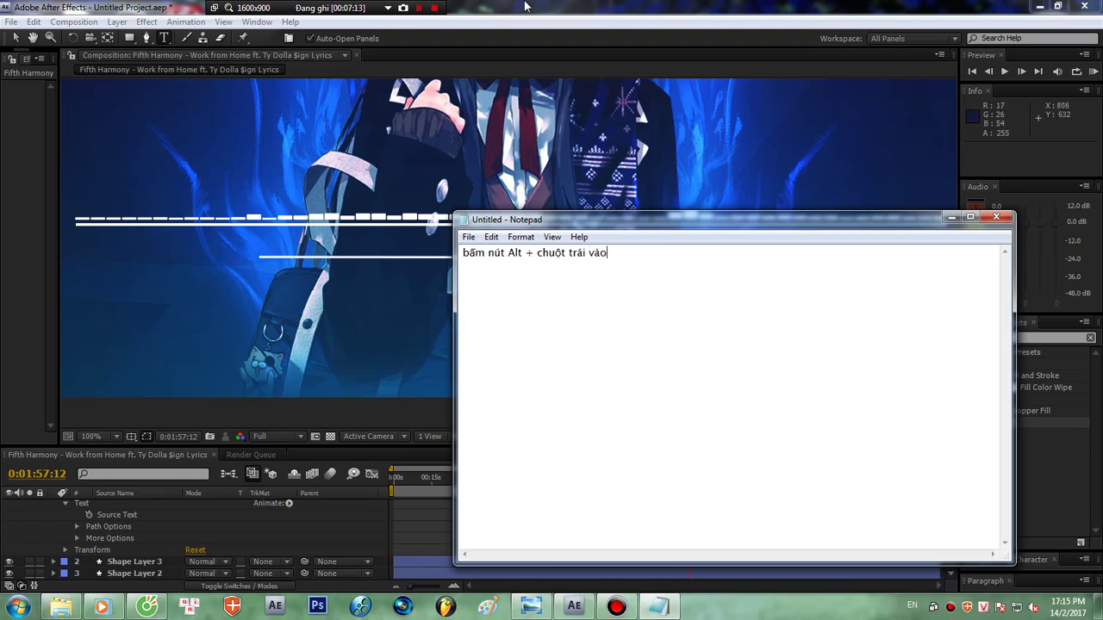
click(336, 260)
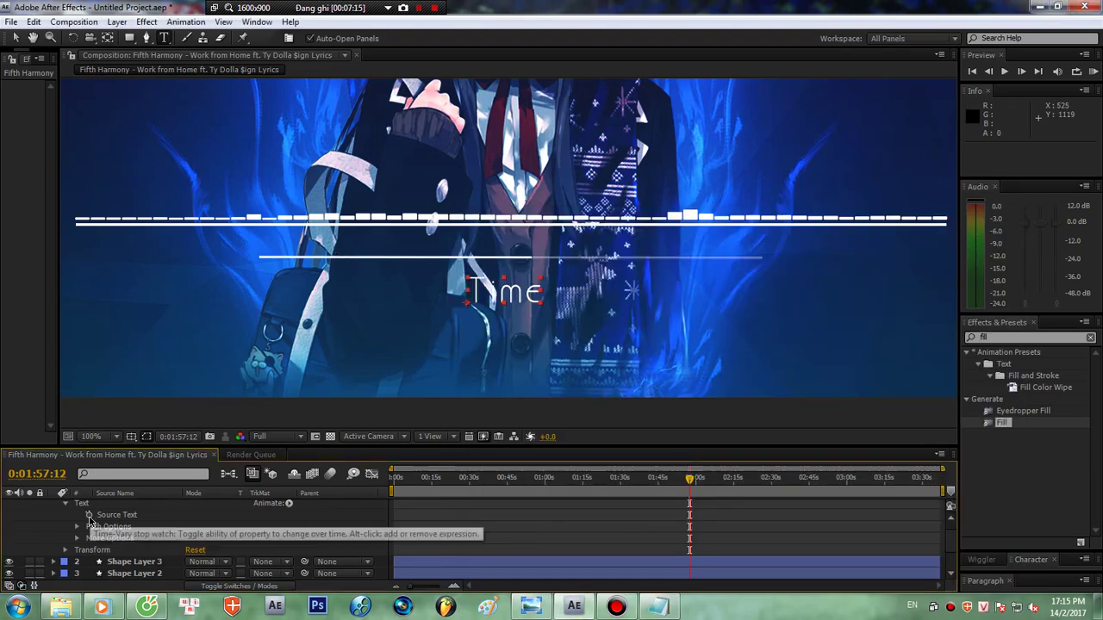
- Add an expression to the Time layer's Source Text, replace its default with the copied time code and collapse the layer
alt+click(88, 514)
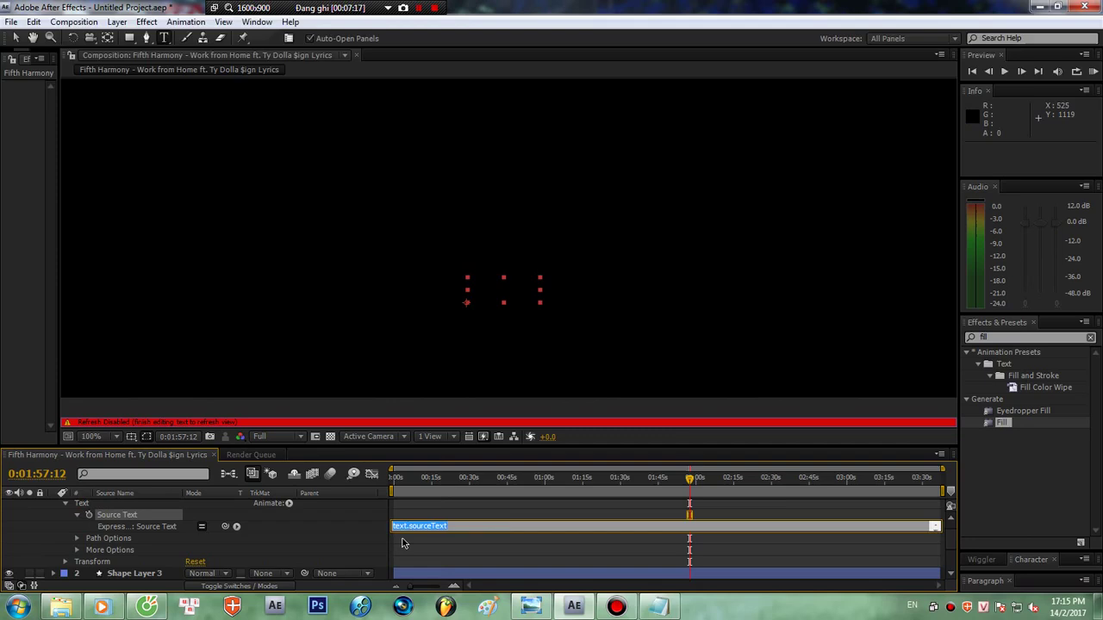
right_click(506, 525)
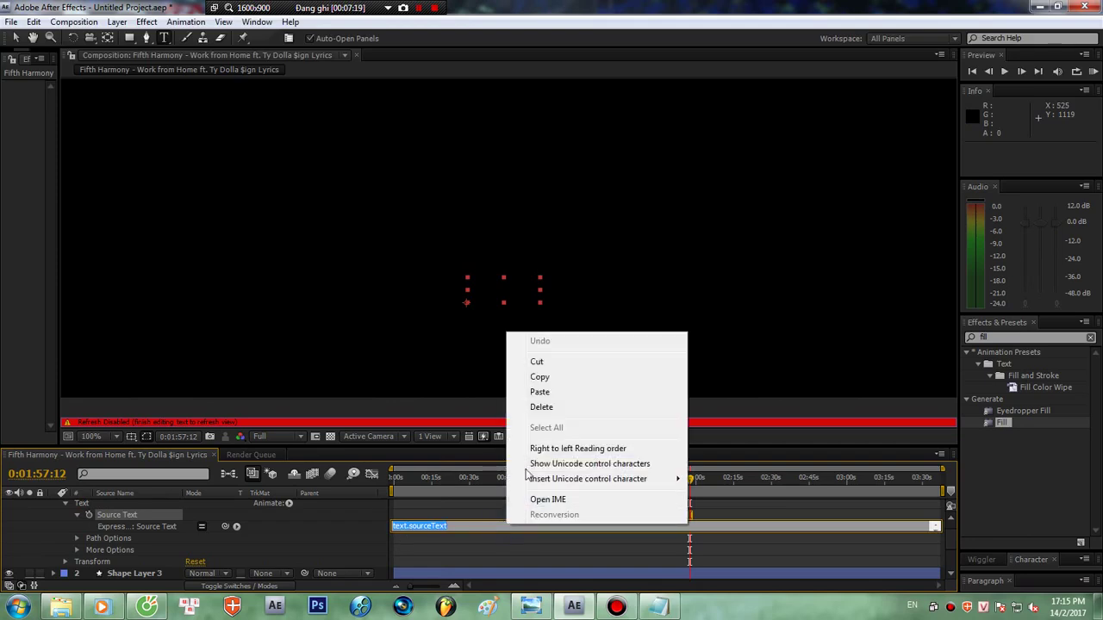
click(540, 407)
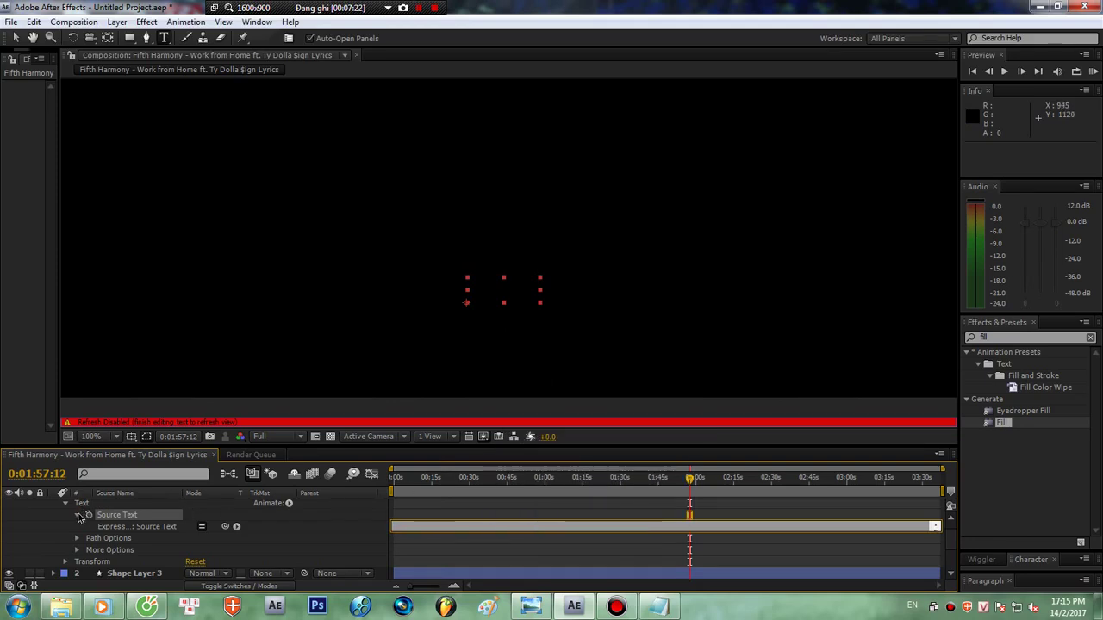
key(ctrl+v)
click(80, 515)
click(78, 515)
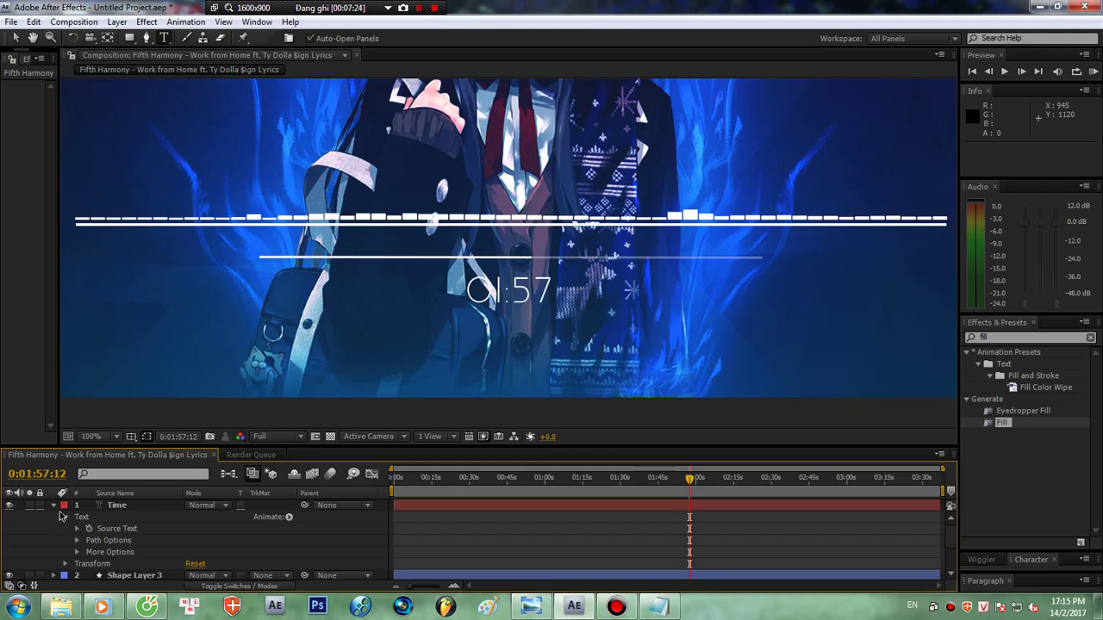
click(54, 505)
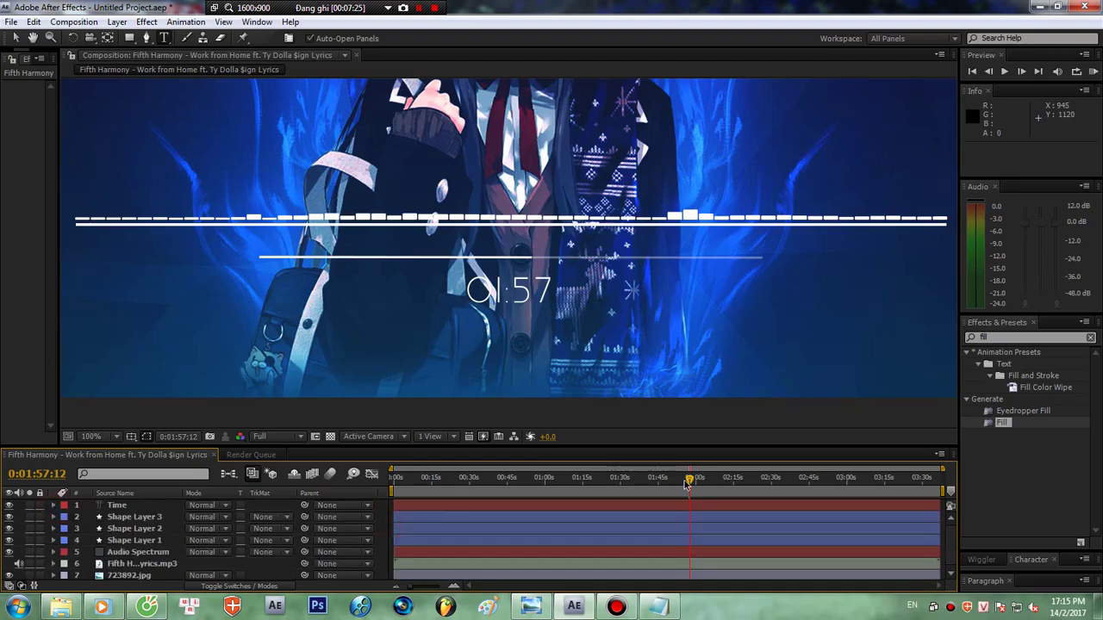
- Move the current time back to 0:01:07:22
drag(687, 485, 564, 488)
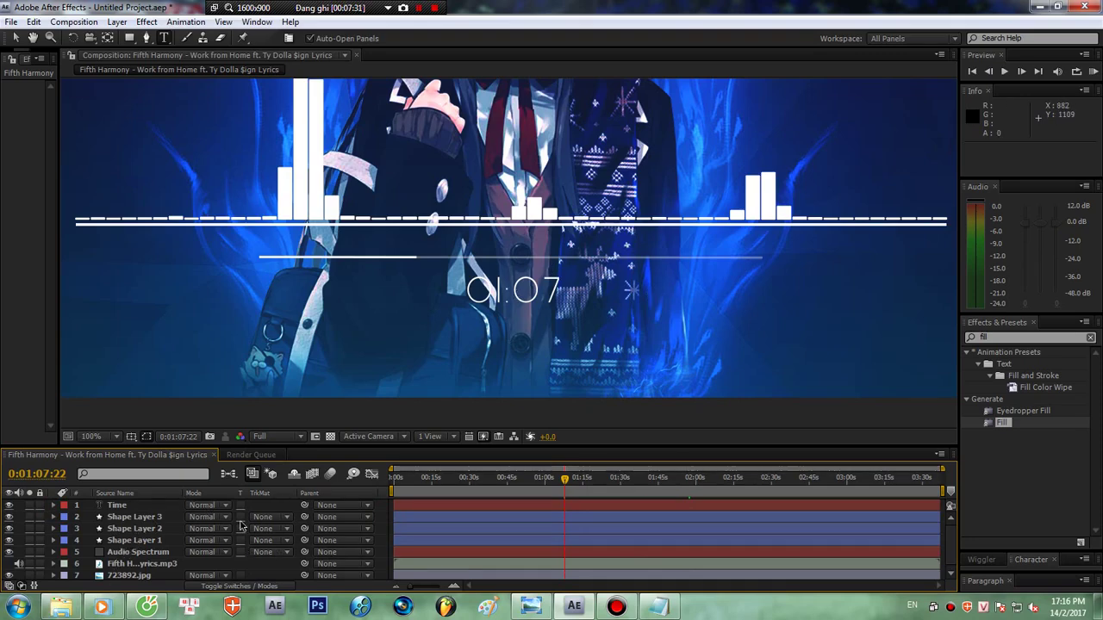
- Add a new text layer to the composition
click(383, 507)
right_click(385, 509)
mouse_move(571, 347)
click(640, 367)
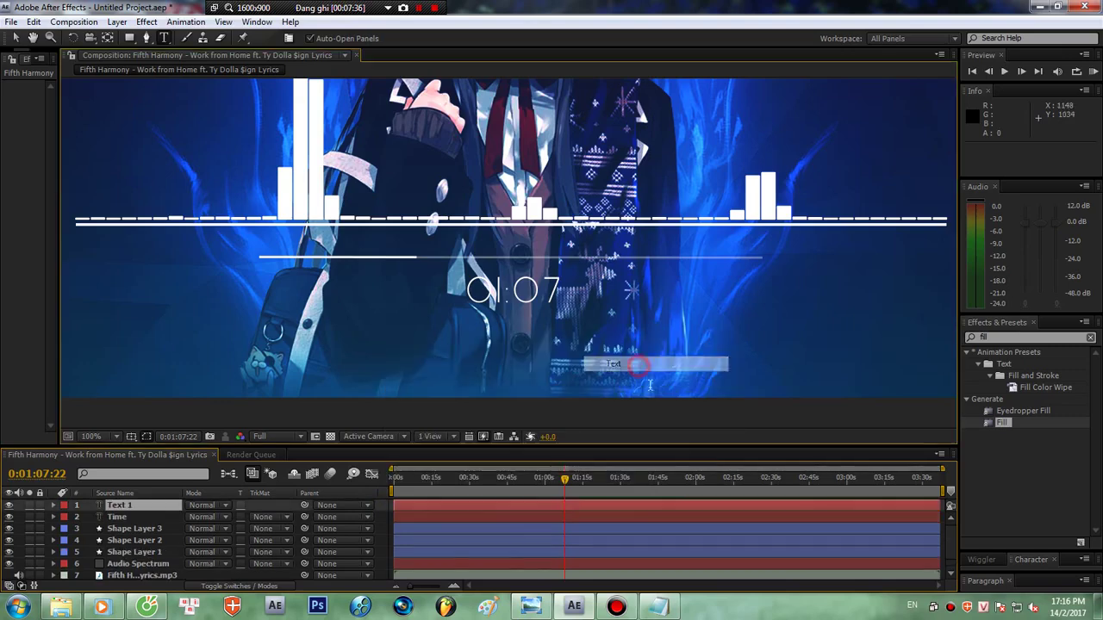
- Switch to Notepad, replace the note with "giờ là tên bài hát" and return to After Effects
click(658, 607)
drag(640, 254, 311, 263)
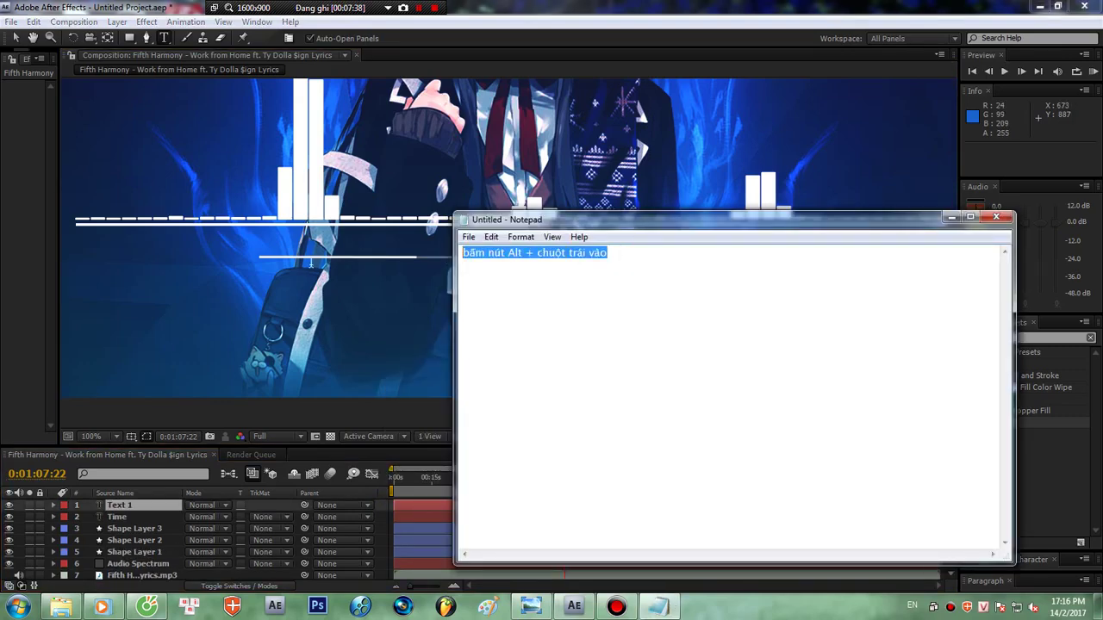
text(g)
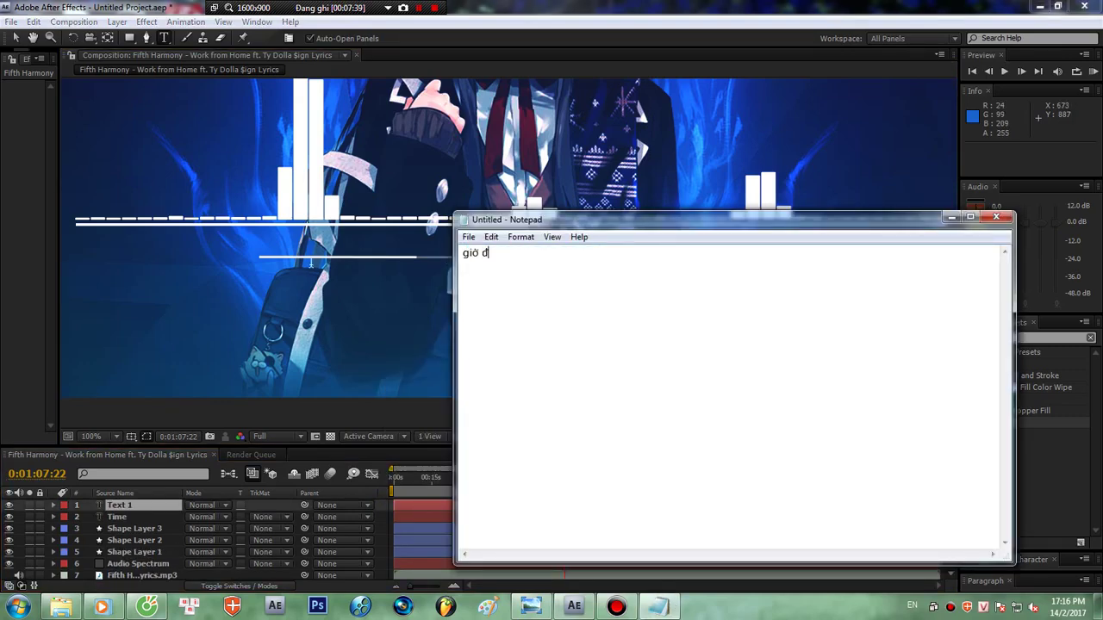
text(iờ đ)
key(BackSpace)
key(BackSpace)
text(là tên baì)
click(583, 10)
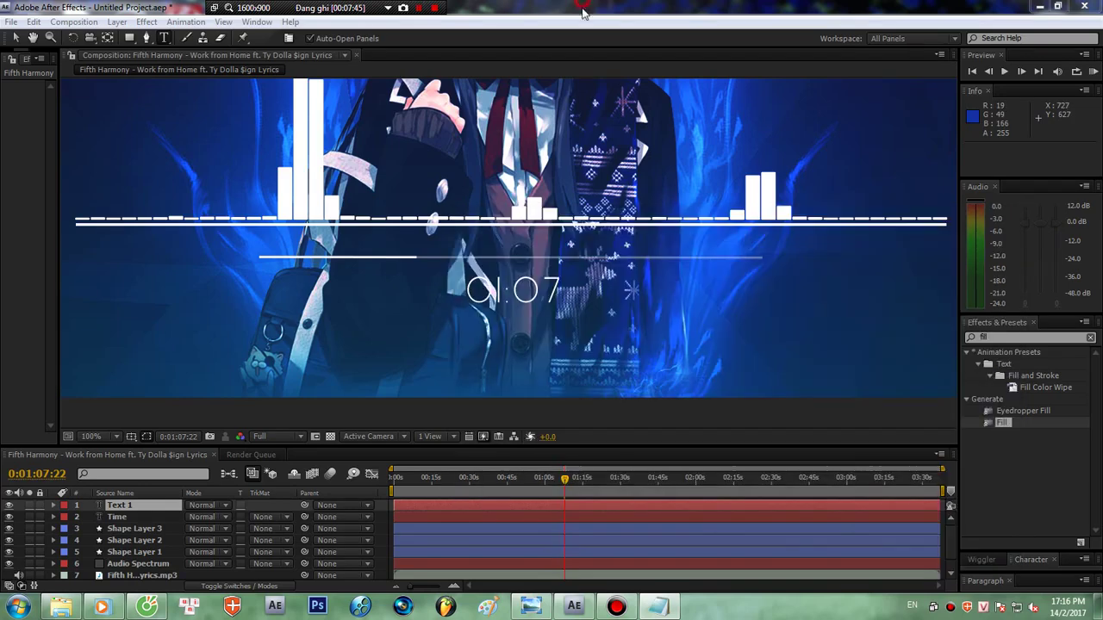
- Delete the empty text layer above the Time layer
key(comma)
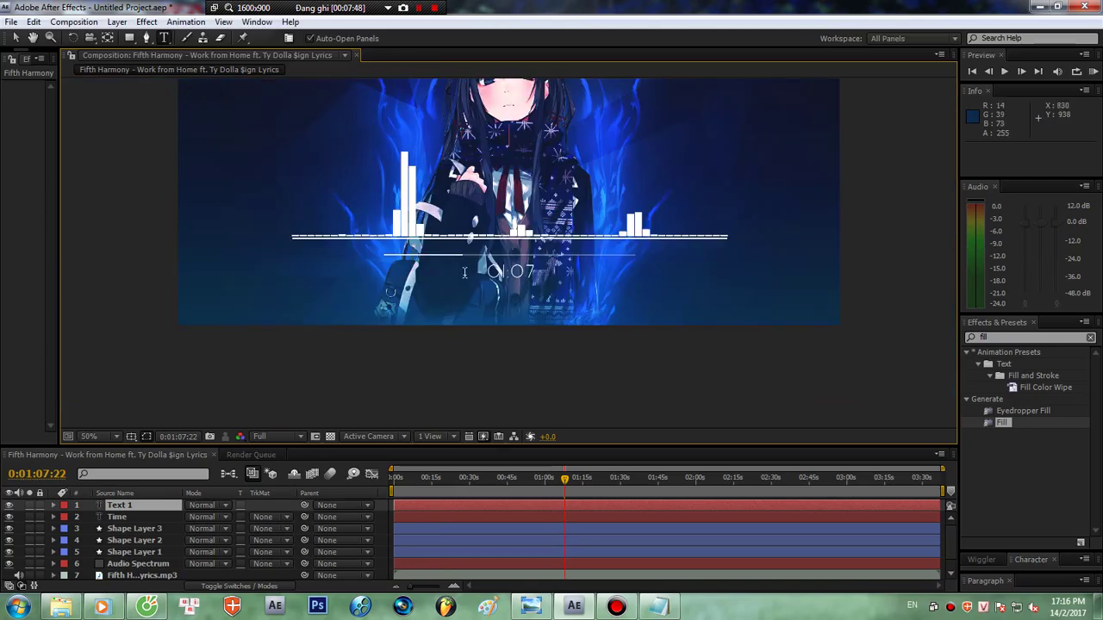
click(165, 504)
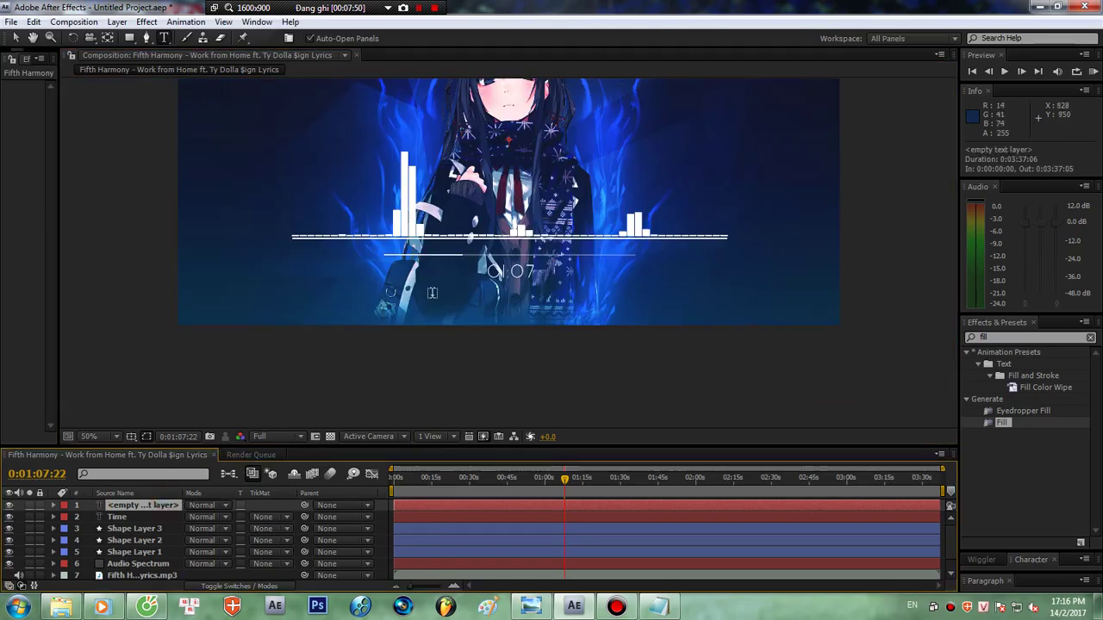
key(Delete)
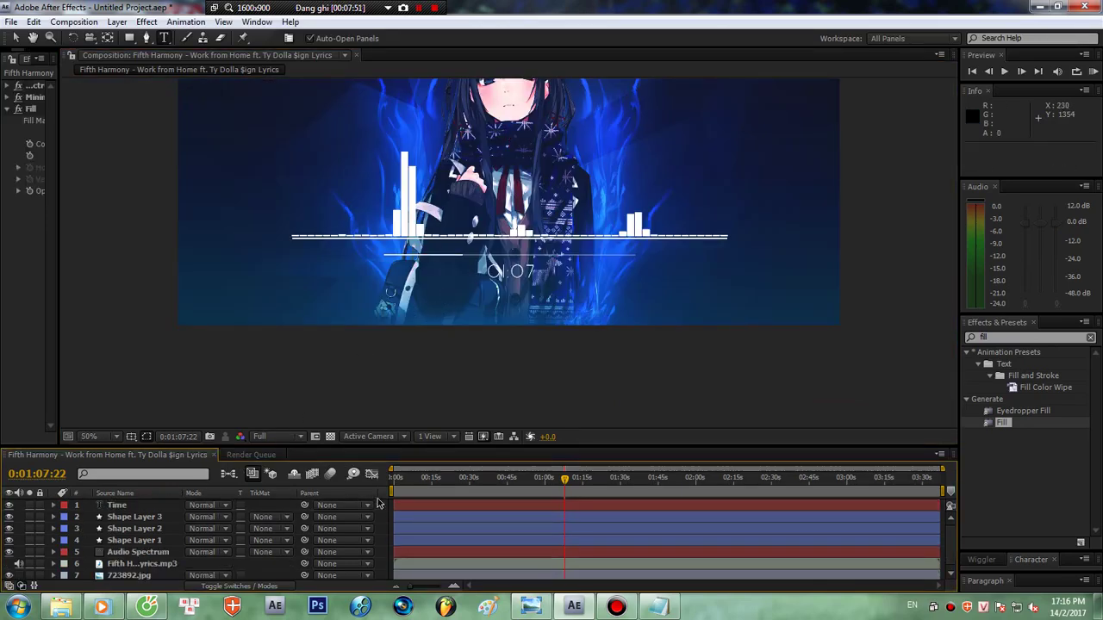
- Create a text layer reading "Fifth" and move it below the time counter to about 720, 1008
right_click(386, 514)
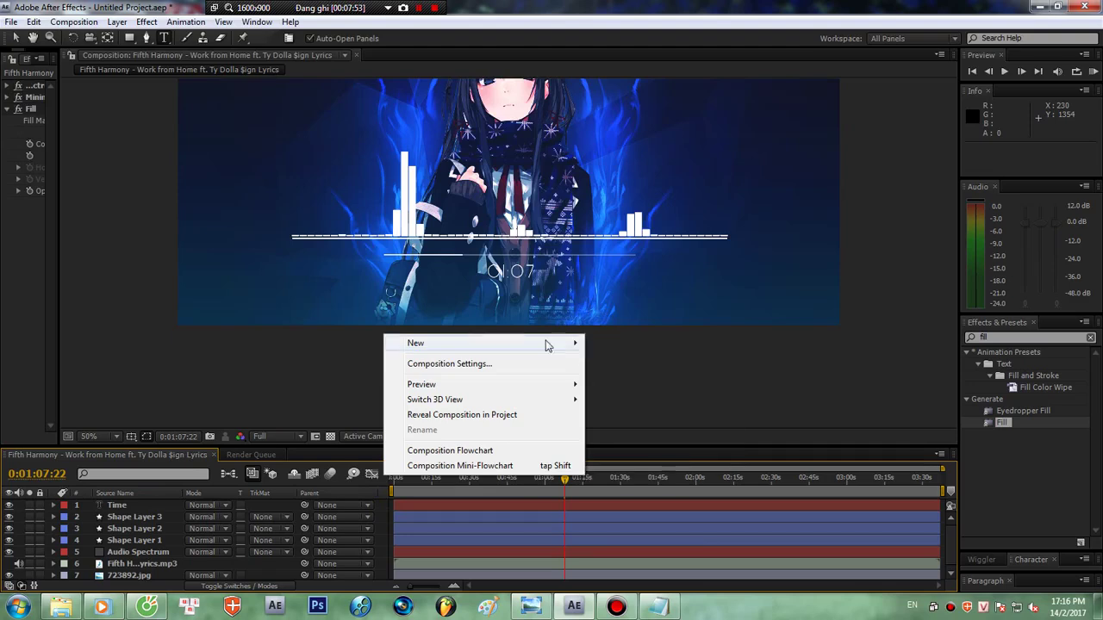
click(607, 363)
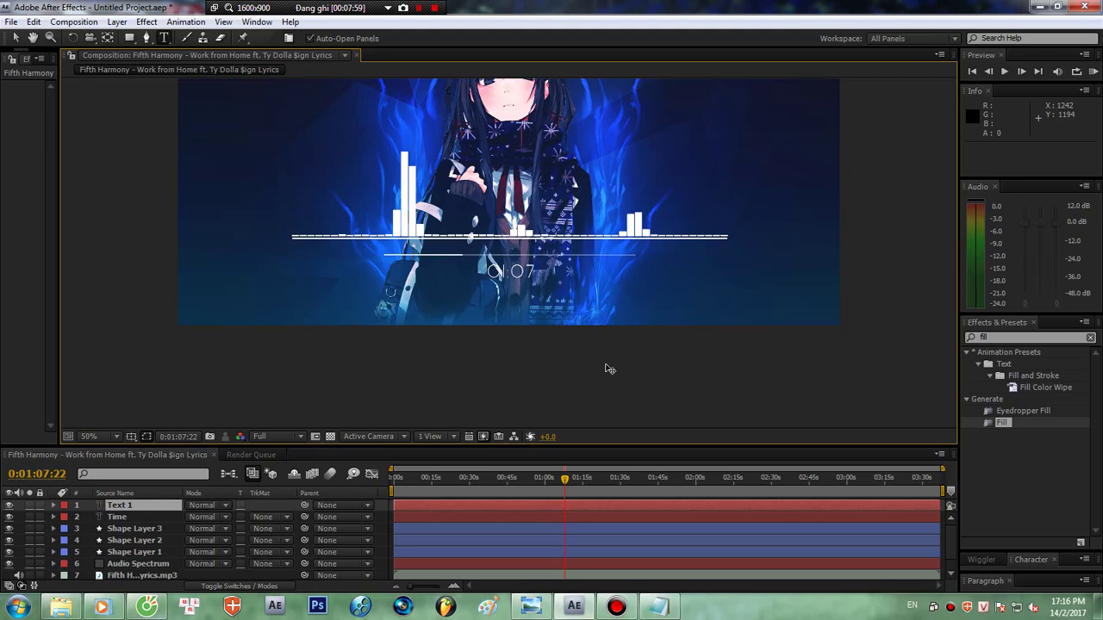
text(ifth)
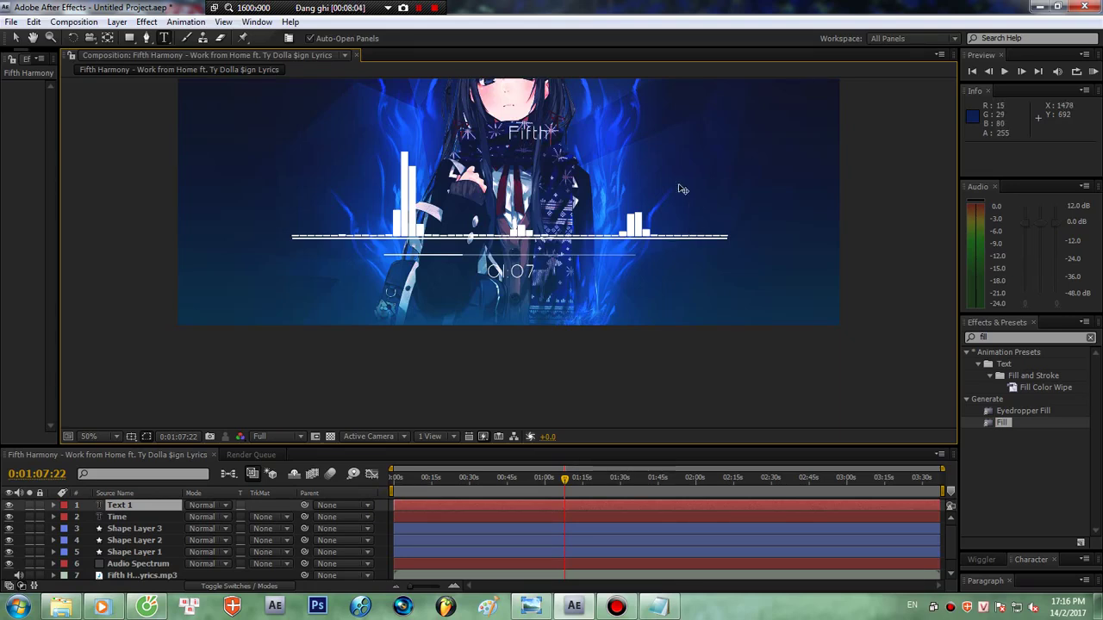
drag(680, 185, 563, 399)
scroll(604, 335, up, 1)
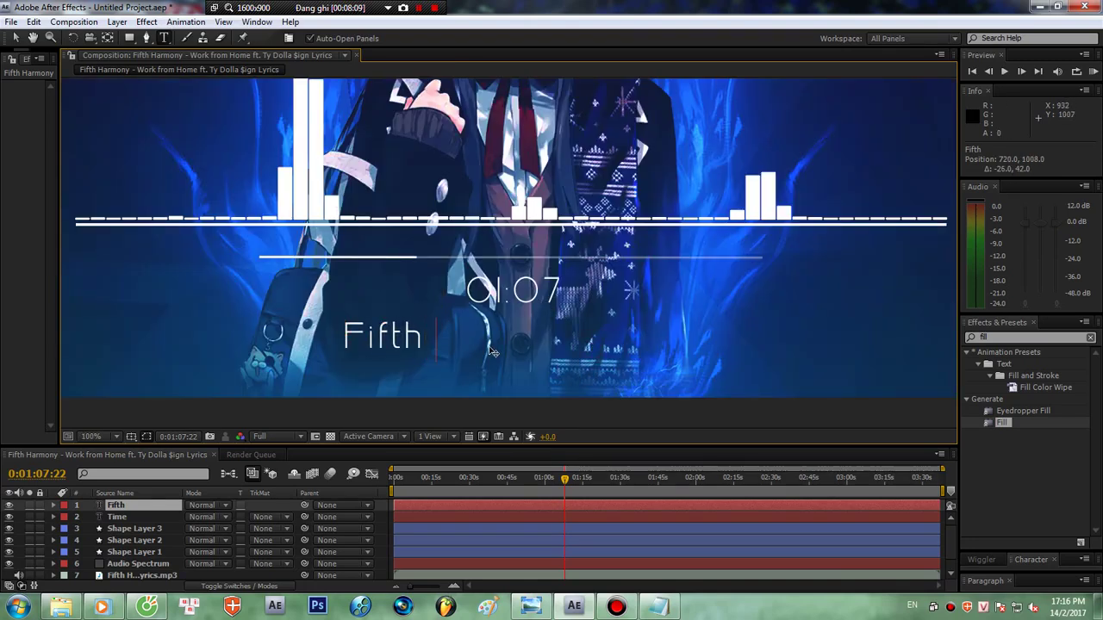
- Extend the "Fifth" text so the title reads "Fifth Harmory - Work from Home"
text(Harmo)
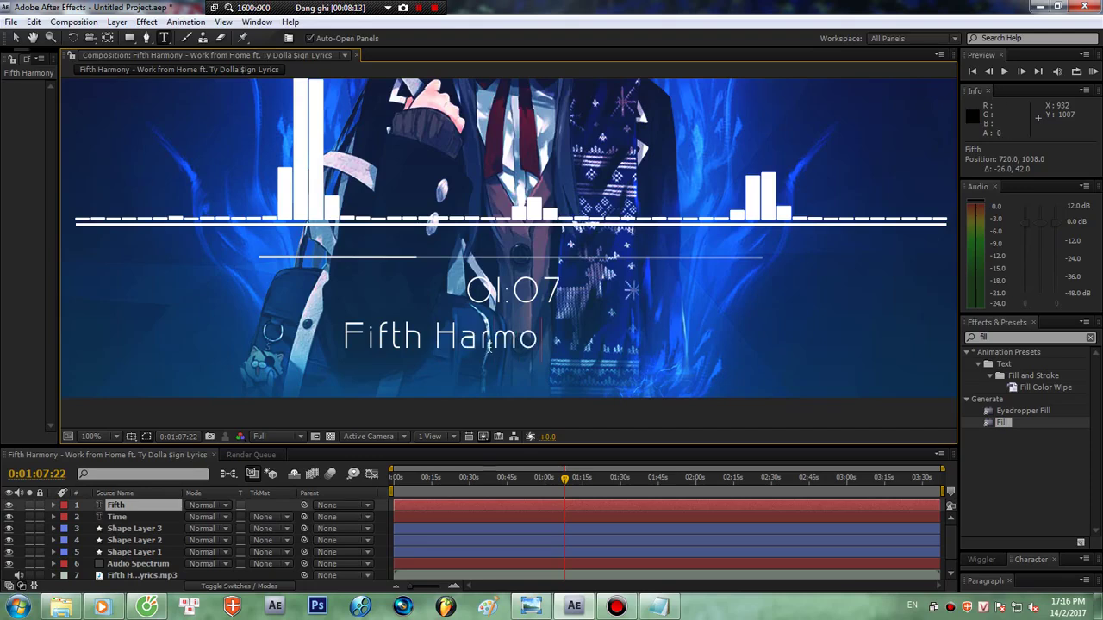
text(ry)
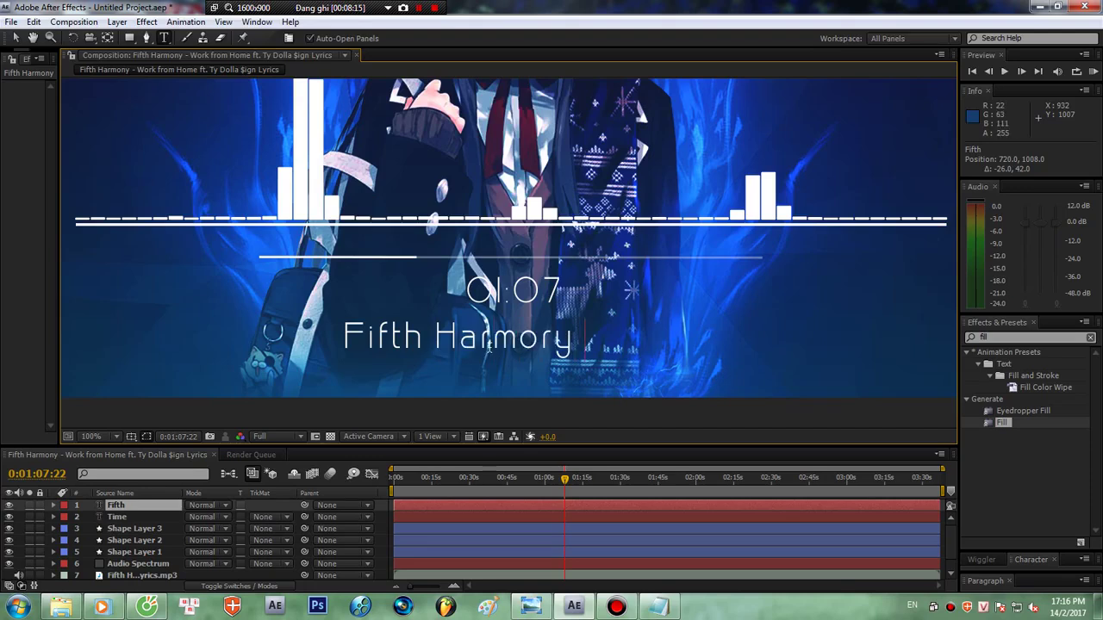
text( - w)
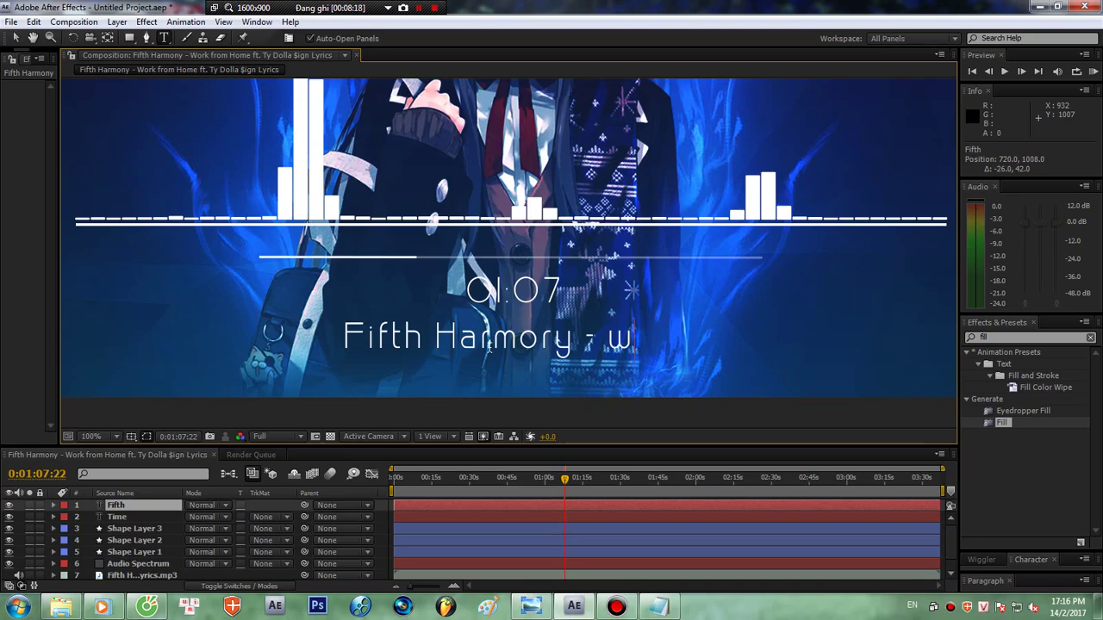
key(BackSpace)
text(U)
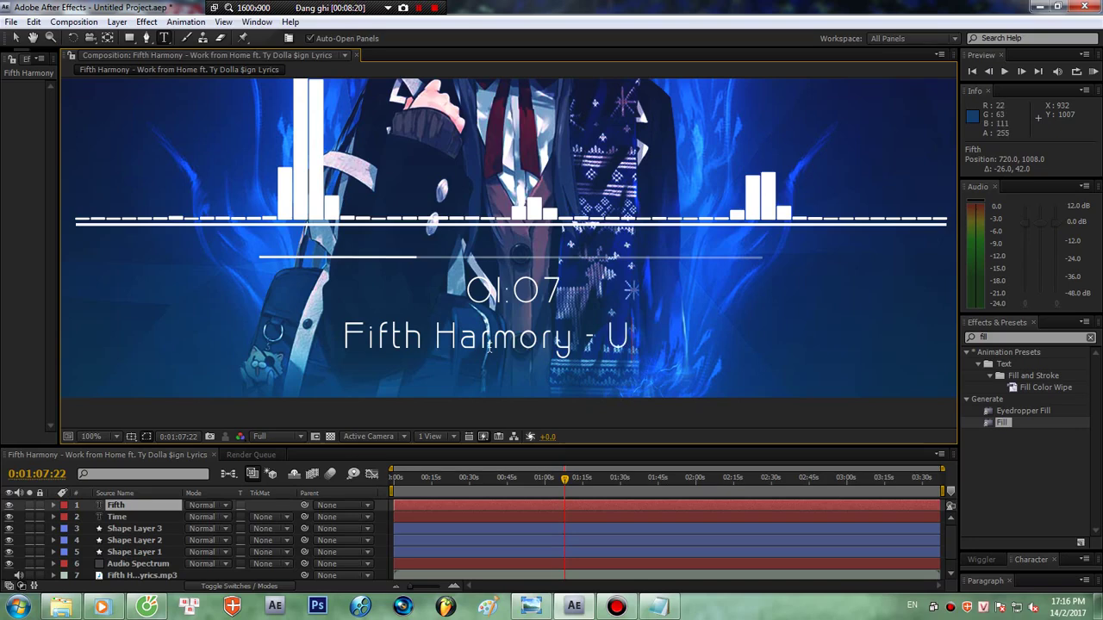
key(BackSpace)
text(Worf)
key(BackSpace)
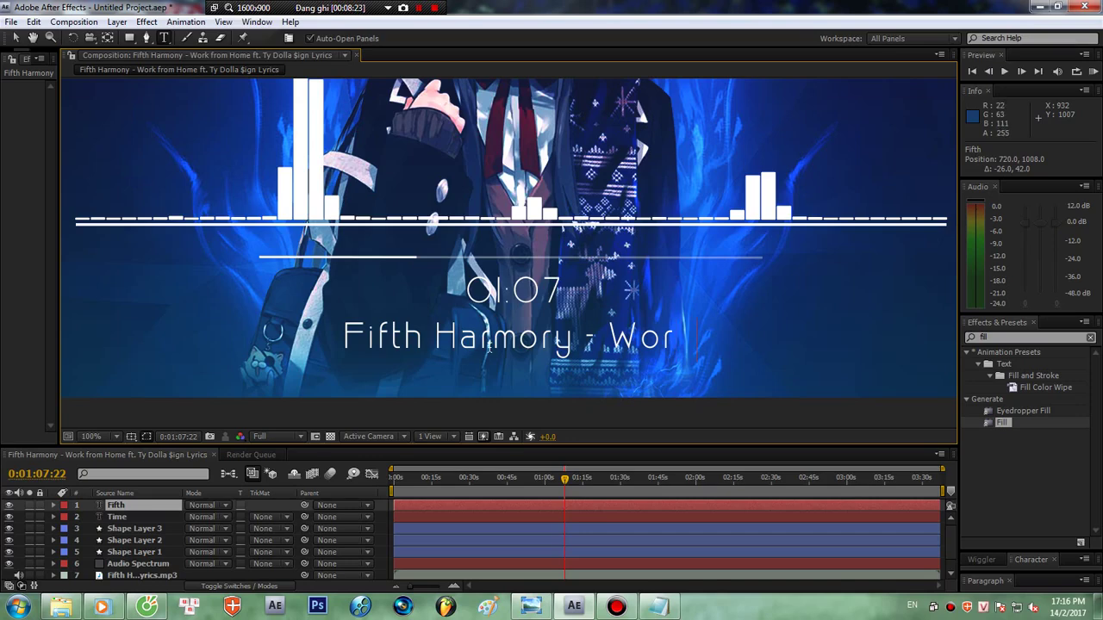
text(k f)
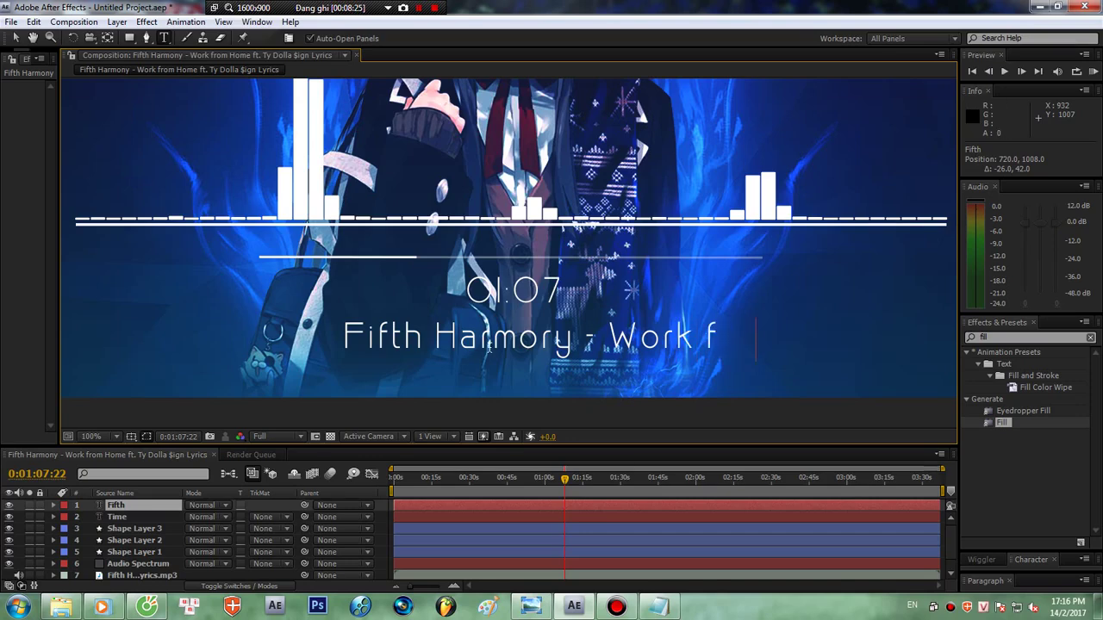
text(rom Home)
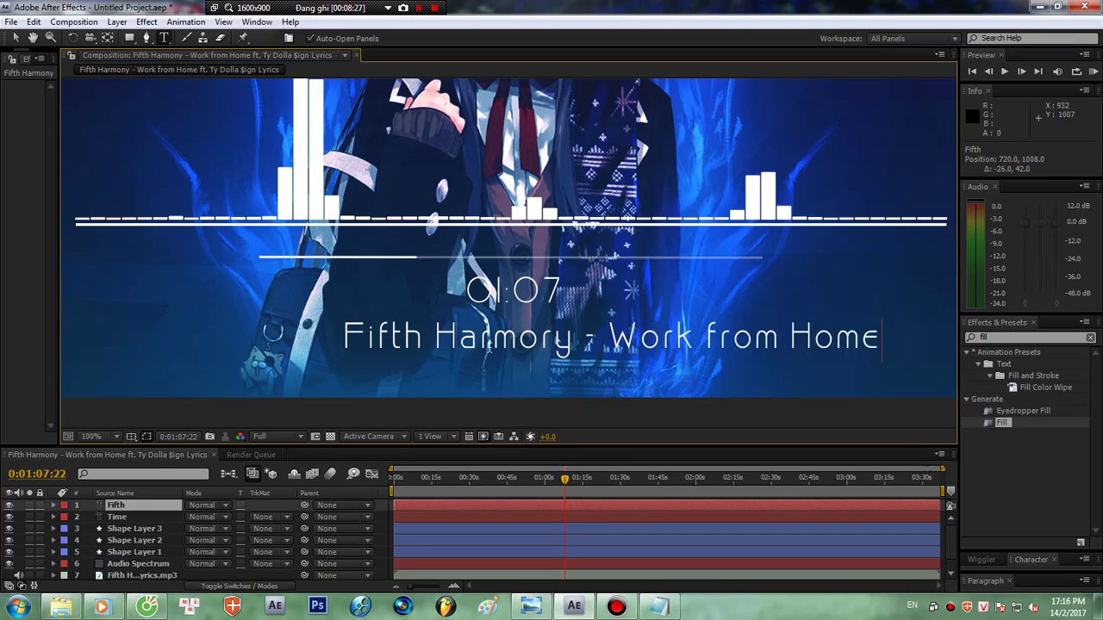
- Move the song title under the time counter to about 586, 1003 and deselect its layer
click(875, 294)
drag(874, 294, 799, 289)
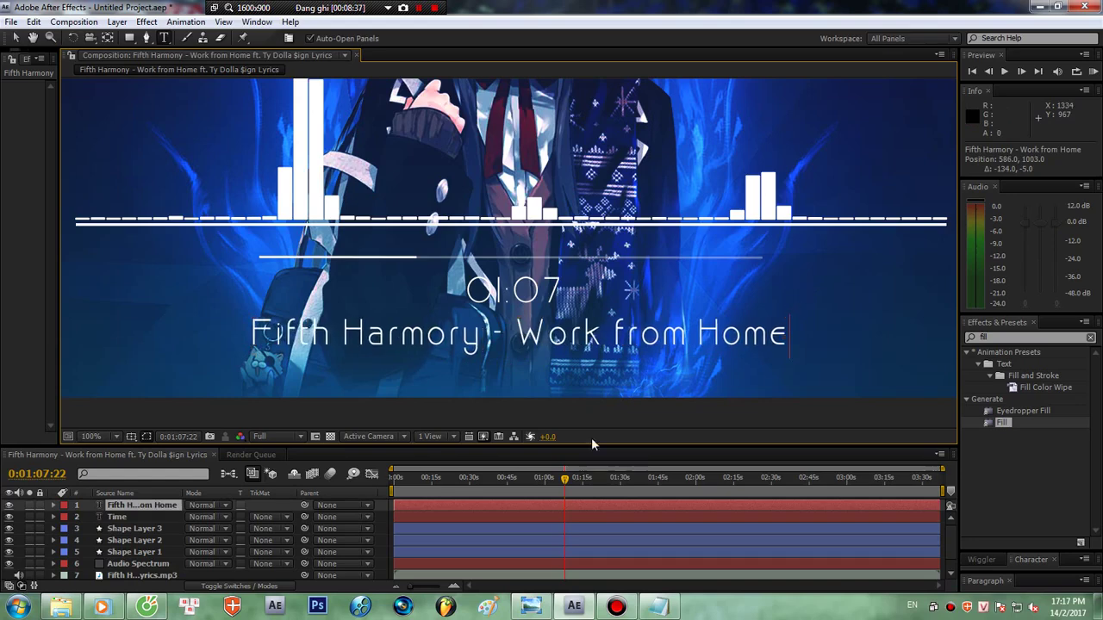
scroll(362, 275, down, 2)
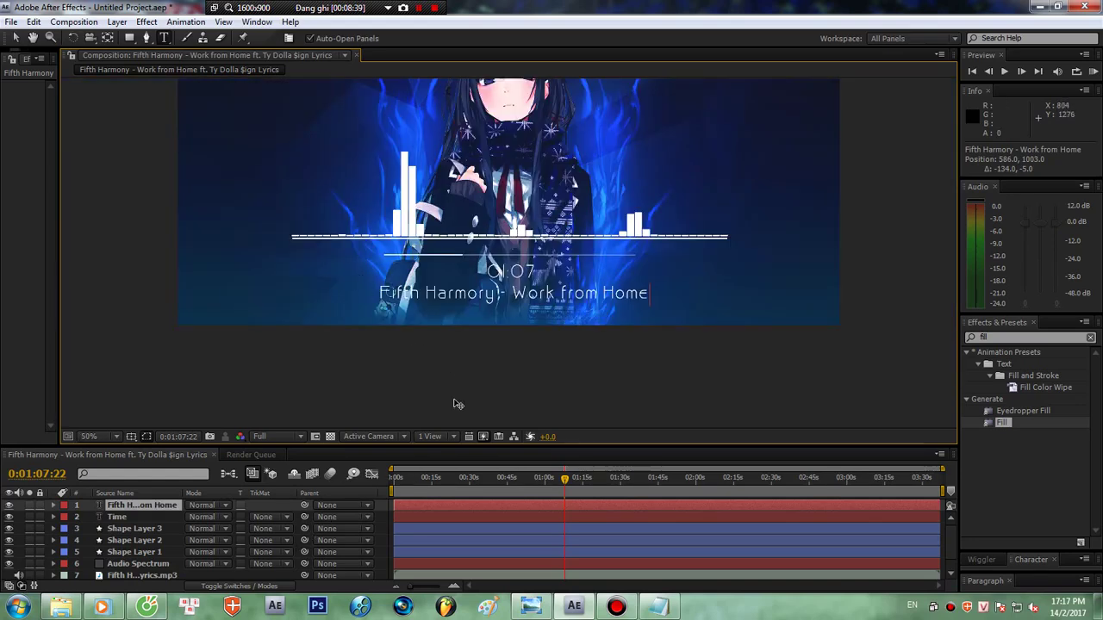
scroll(465, 282, up, 2)
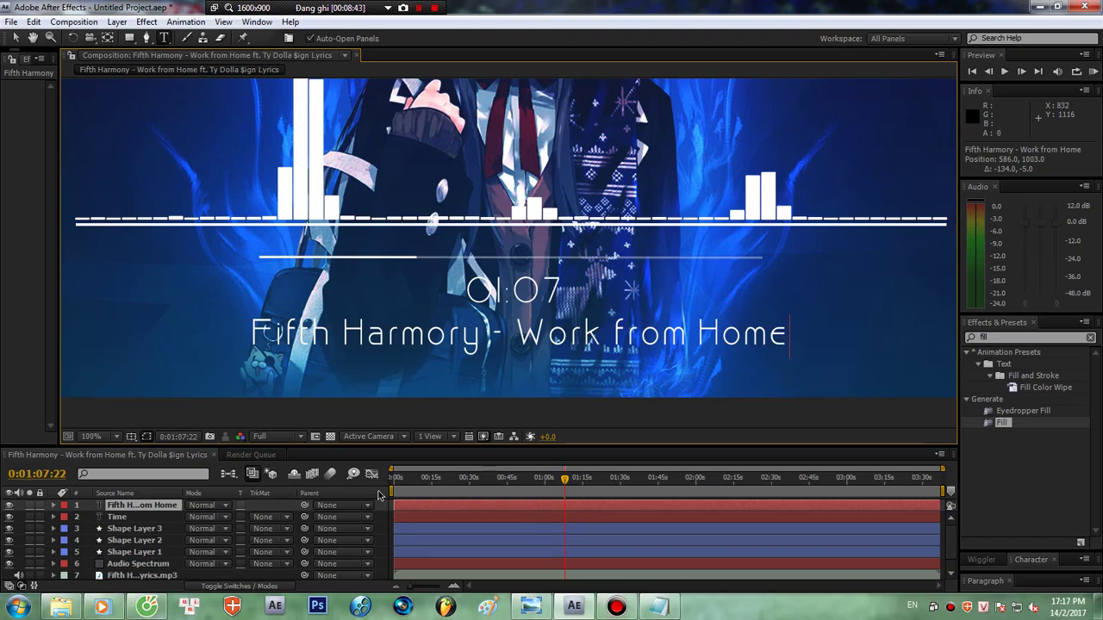
click(387, 527)
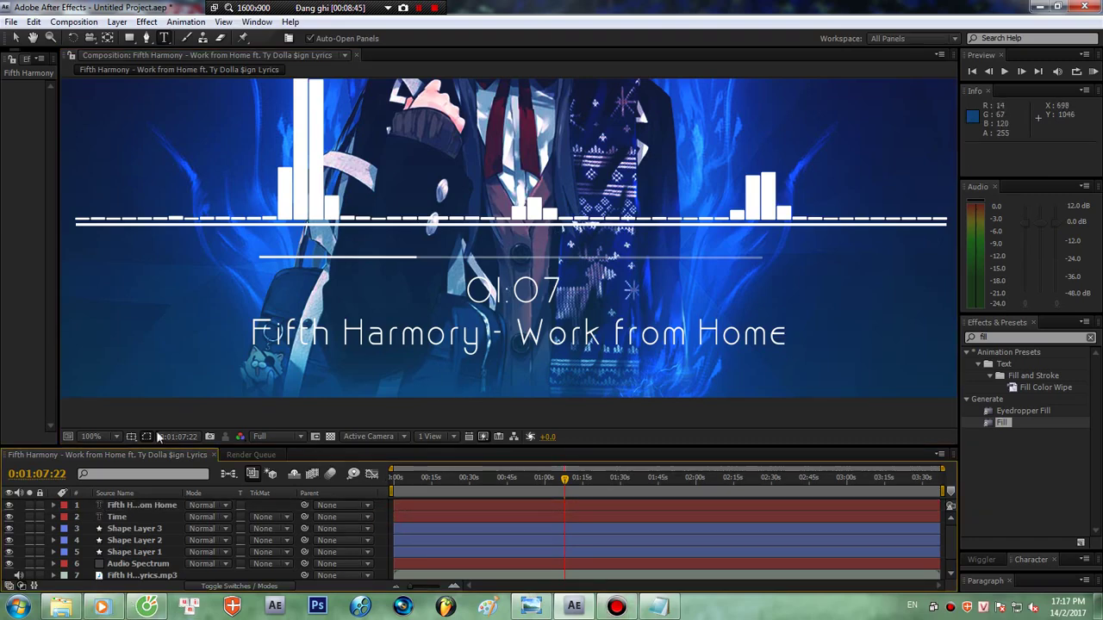
- Examine the whole composition and the placement of the song title, time counter and spectrum bars
scroll(394, 278, down, 3)
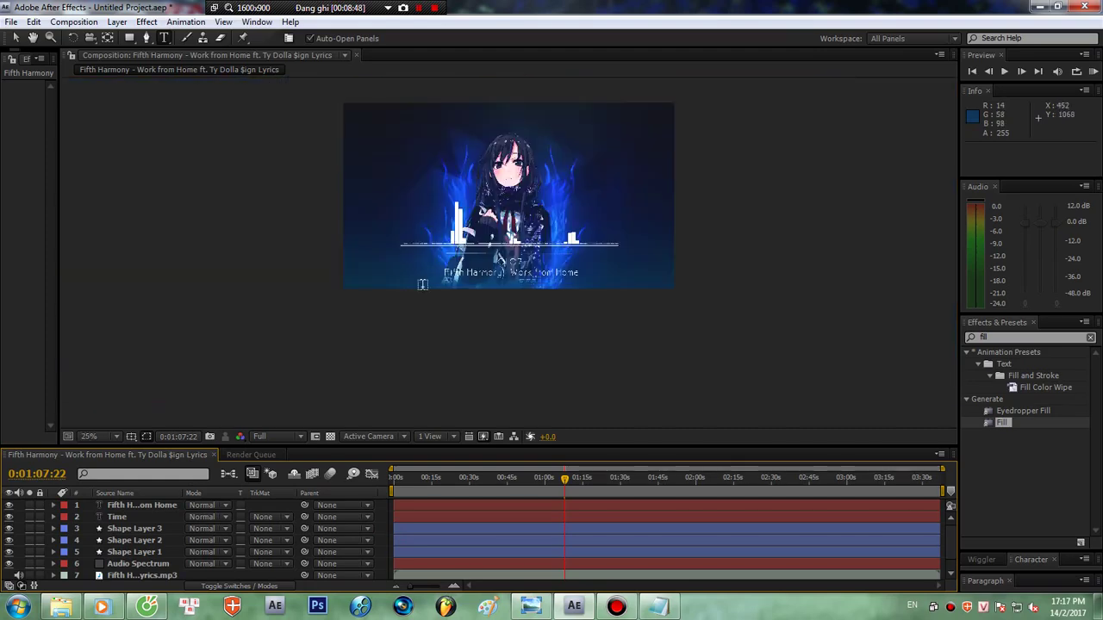
scroll(228, 186, up, 1)
key(h)
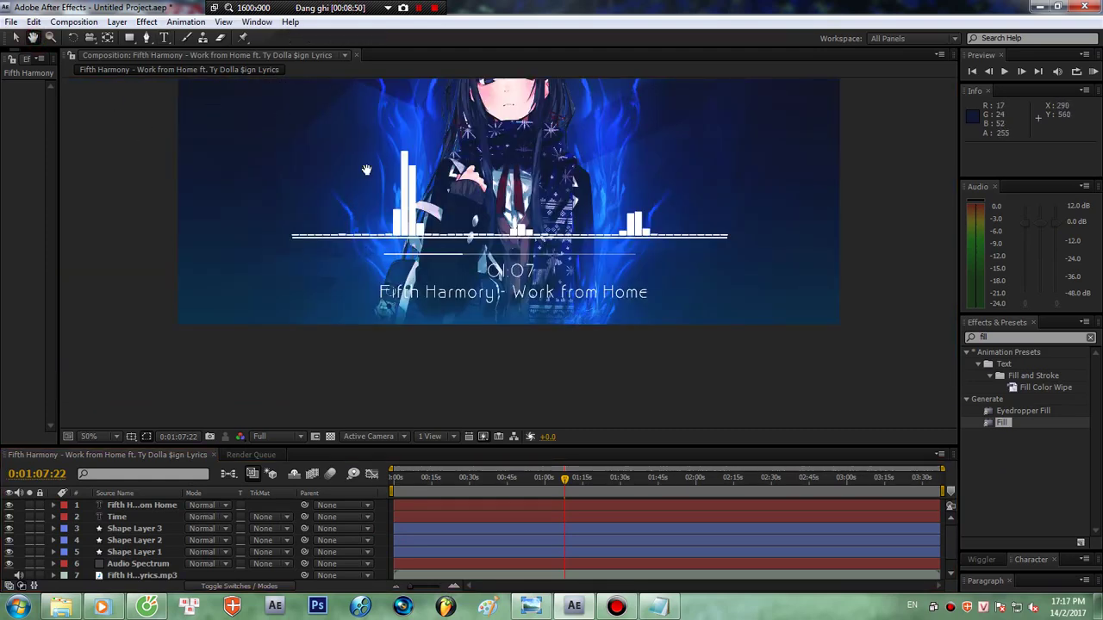
drag(379, 176, 391, 274)
click(89, 436)
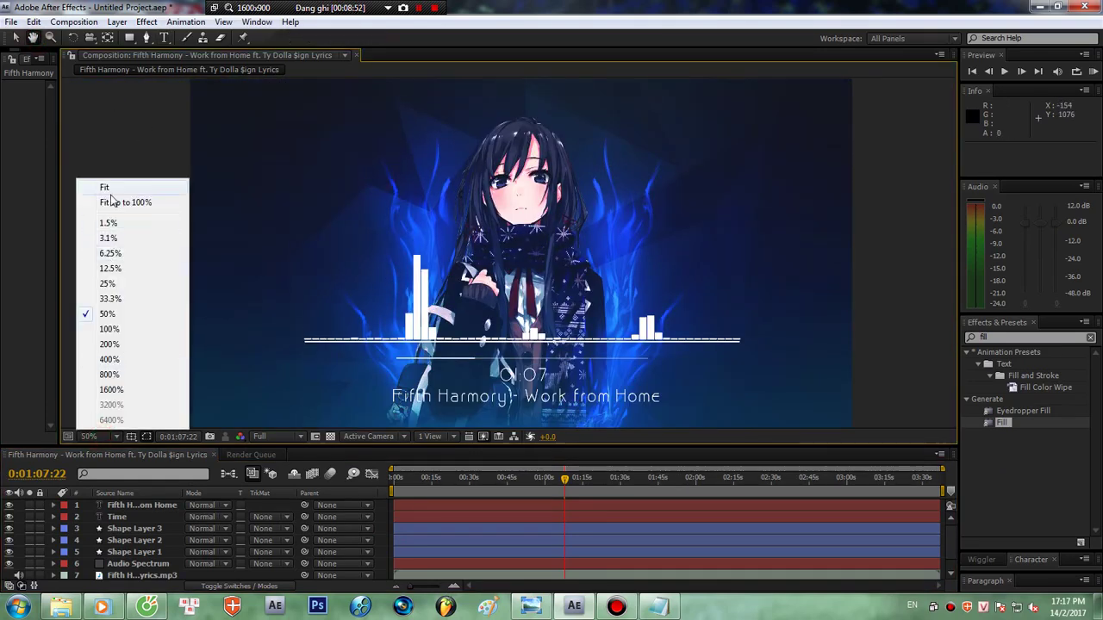
click(108, 201)
scroll(508, 328, up, 1)
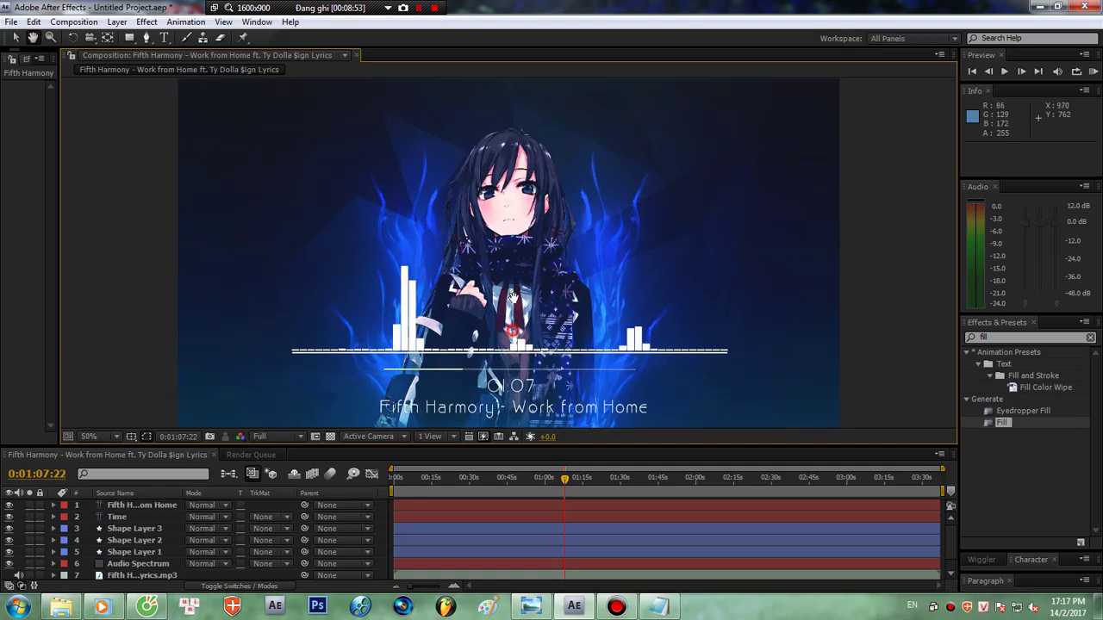
drag(508, 328, 508, 254)
scroll(508, 255, up, 2)
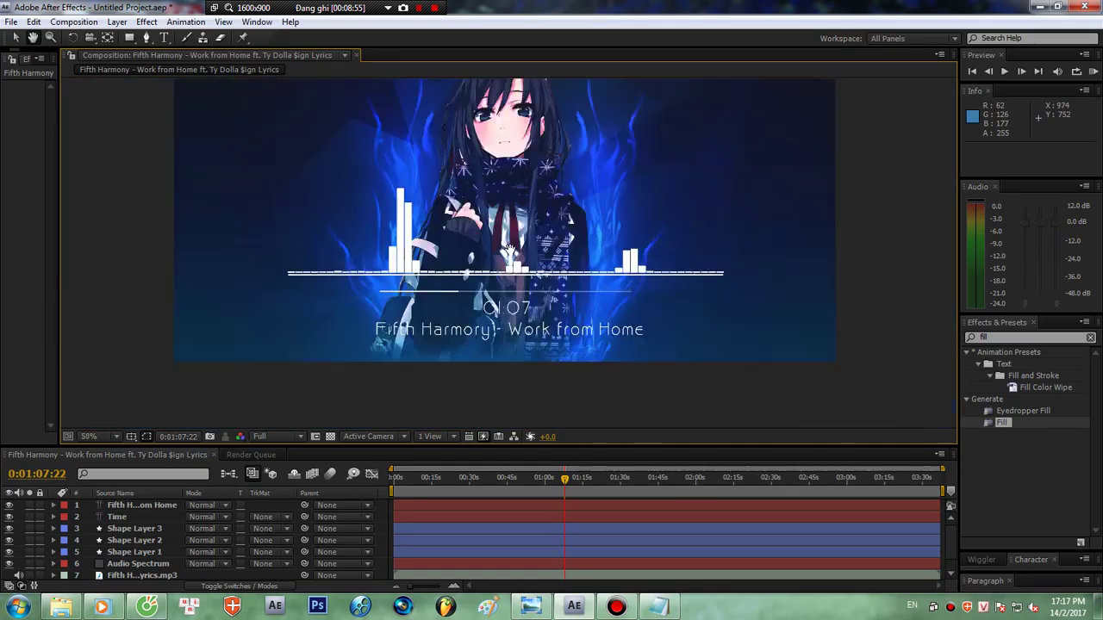
scroll(520, 301, down, 2)
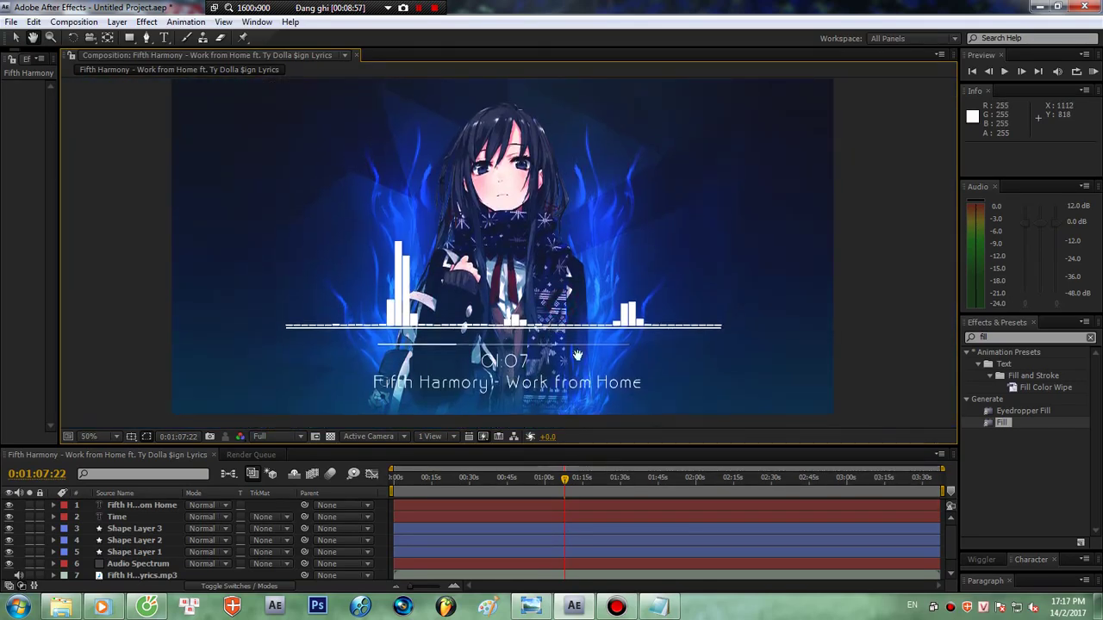
- Switch to Notepad and erase the note about the song title
click(660, 606)
drag(606, 254, 463, 255)
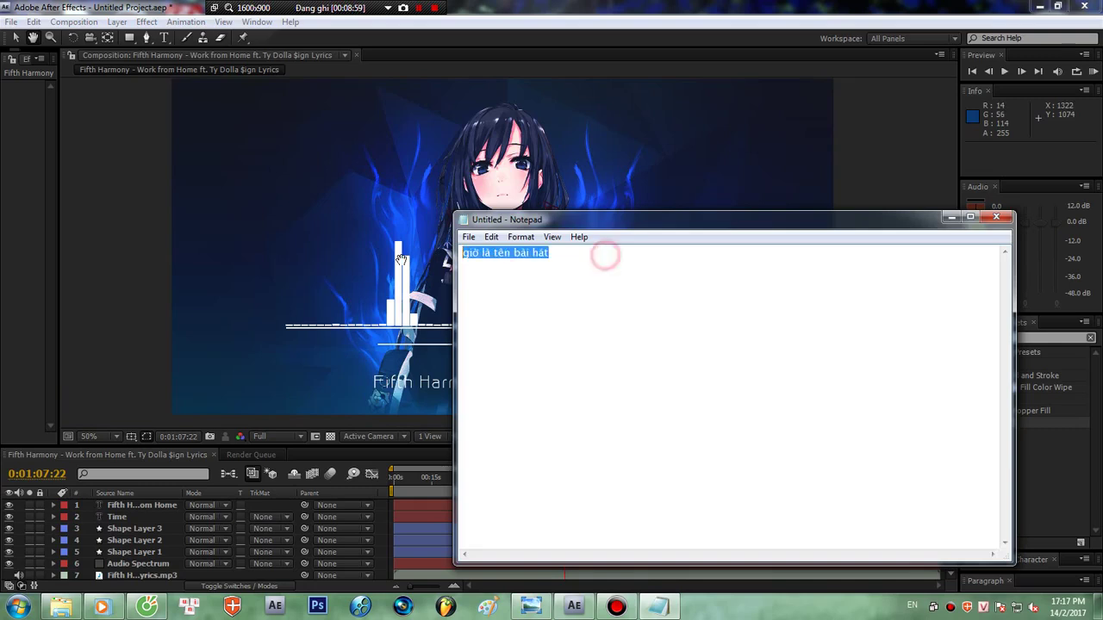
text(thế)
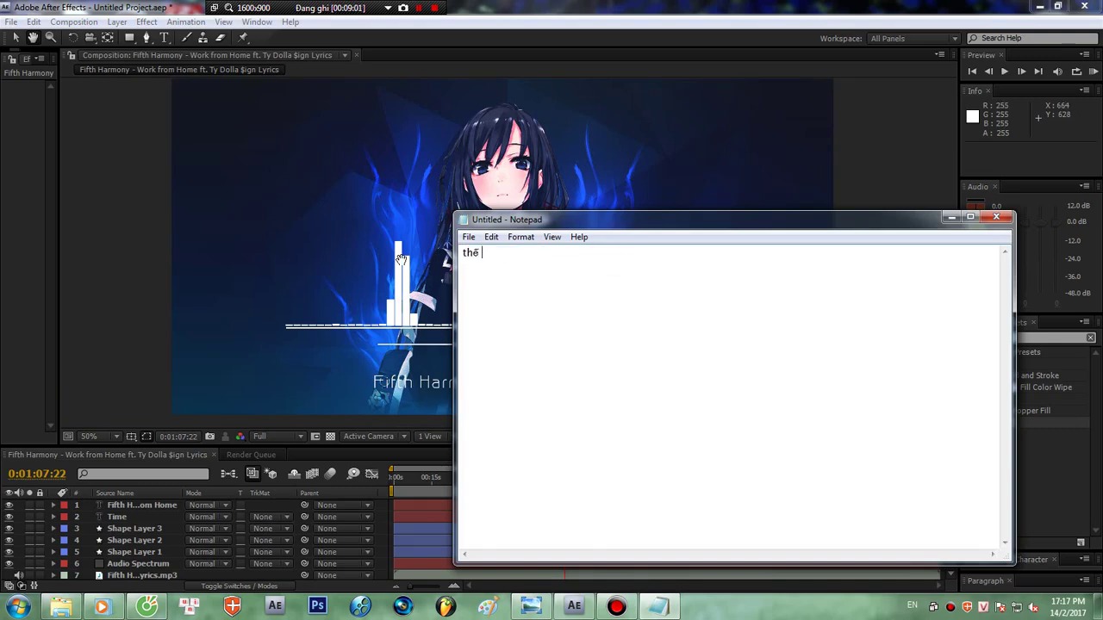
text( là ok rồi)
key(BackSpace)
key(BackSpace)
key(BackSpace)
key(BackSpace)
key(BackSpace)
key(BackSpace)
key(BackSpace)
key(BackSpace)
key(BackSpace)
key(BackSpace)
key(BackSpace)
key(BackSpace)
key(BackSpace)
key(BackSpace)
key(BackSpace)
key(BackSpace)
- Write the note "bây giờ nếu muốn cái sóng nhạc với nhũng thứ khác nổi hơn thì ta"
text(bây giờ nếu muốn)
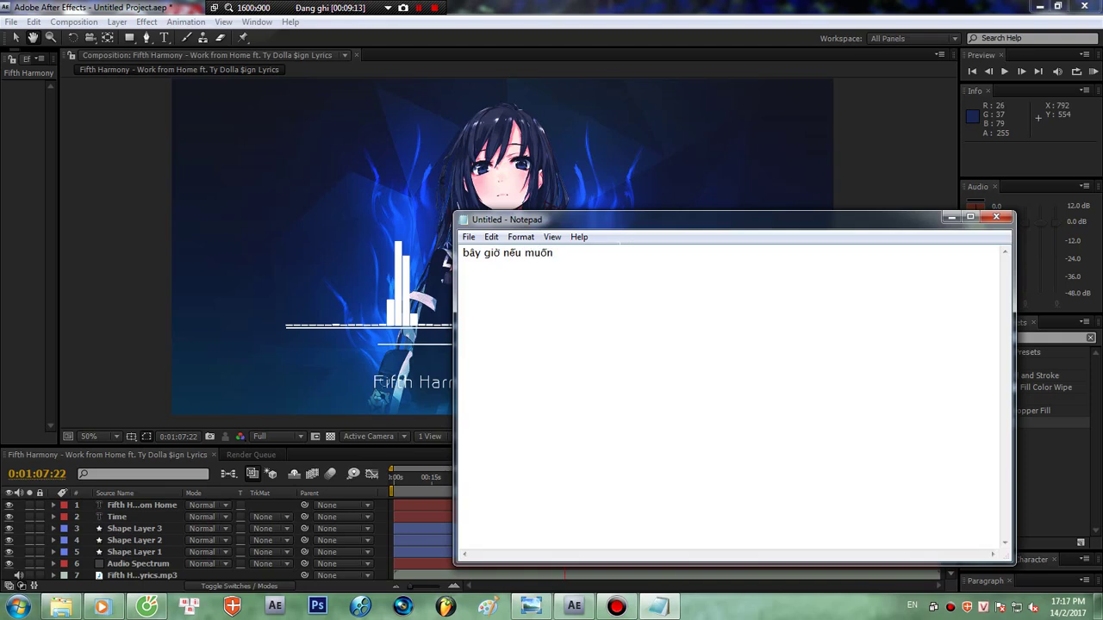
text( câis )
text(cai)
text( song)
text( nhạc vo)
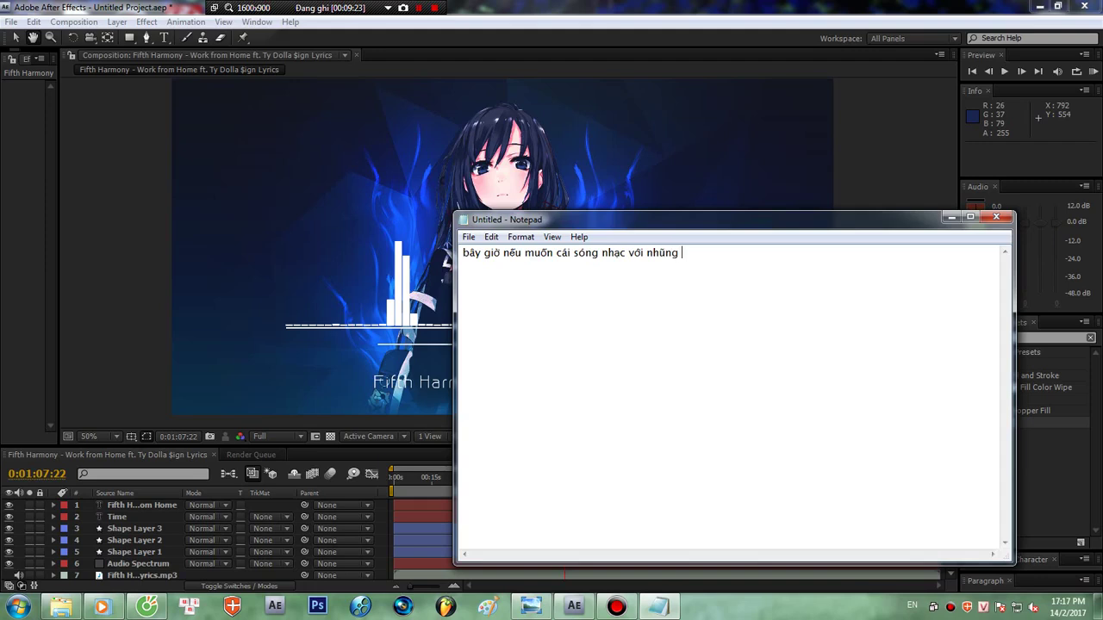
text(hac)
text(h)
text(ta đung)
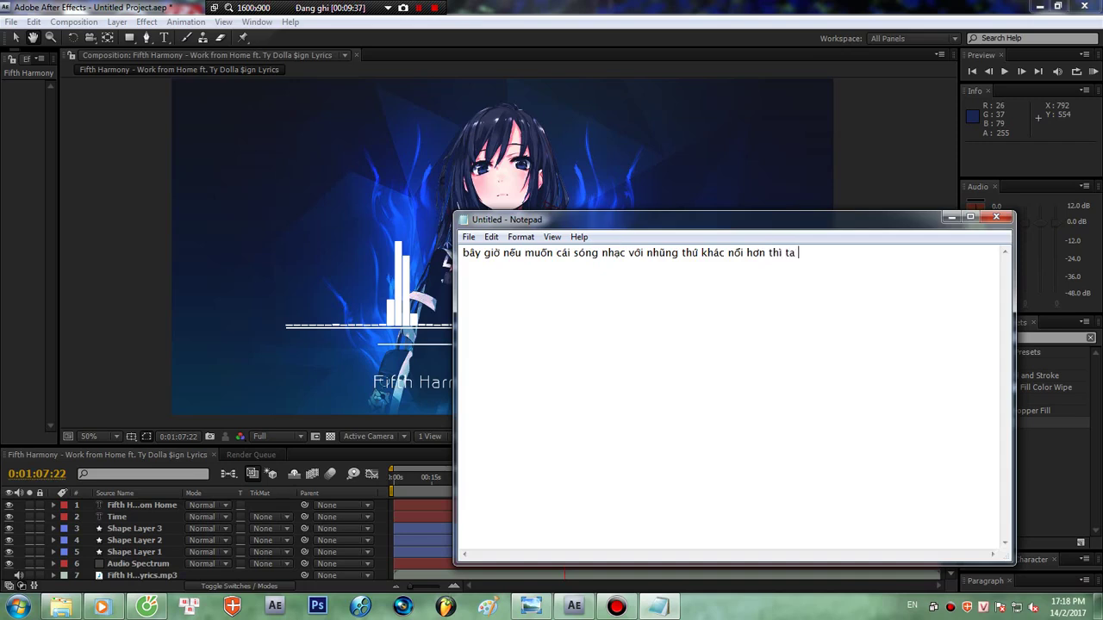
- Finish the note with the words "dùng drop shadow"
key(BackSpace)
key(BackSpace)
key(BackSpace)
text(dung)
text( dro shado)
click(843, 252)
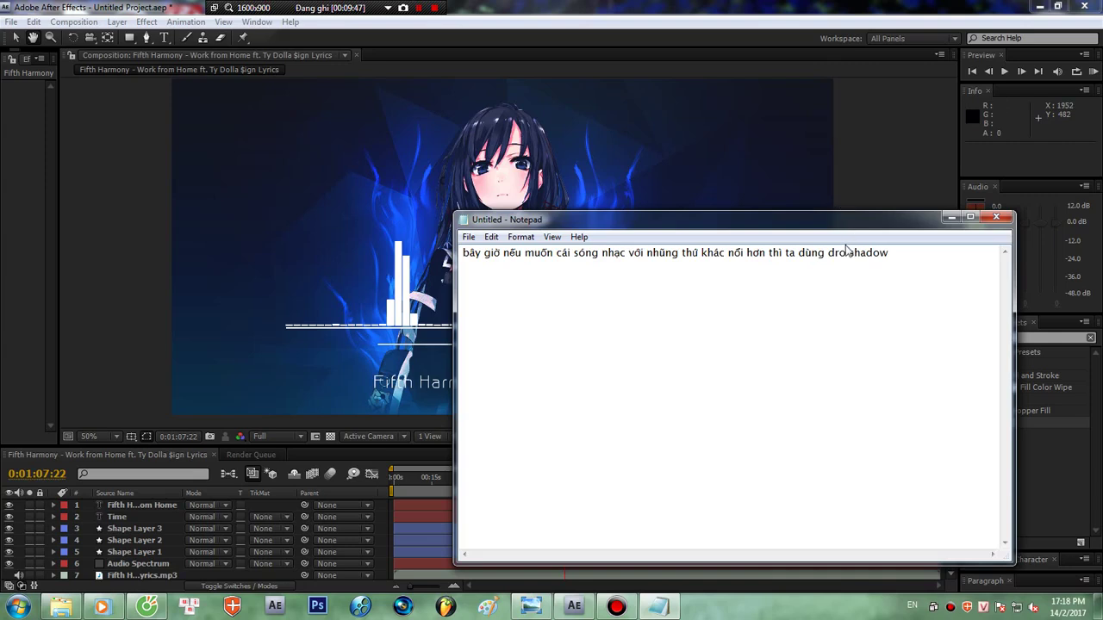
text(pe)
- Return to After Effects, search the effects for "drop sh" and activate the Selection tool
click(877, 7)
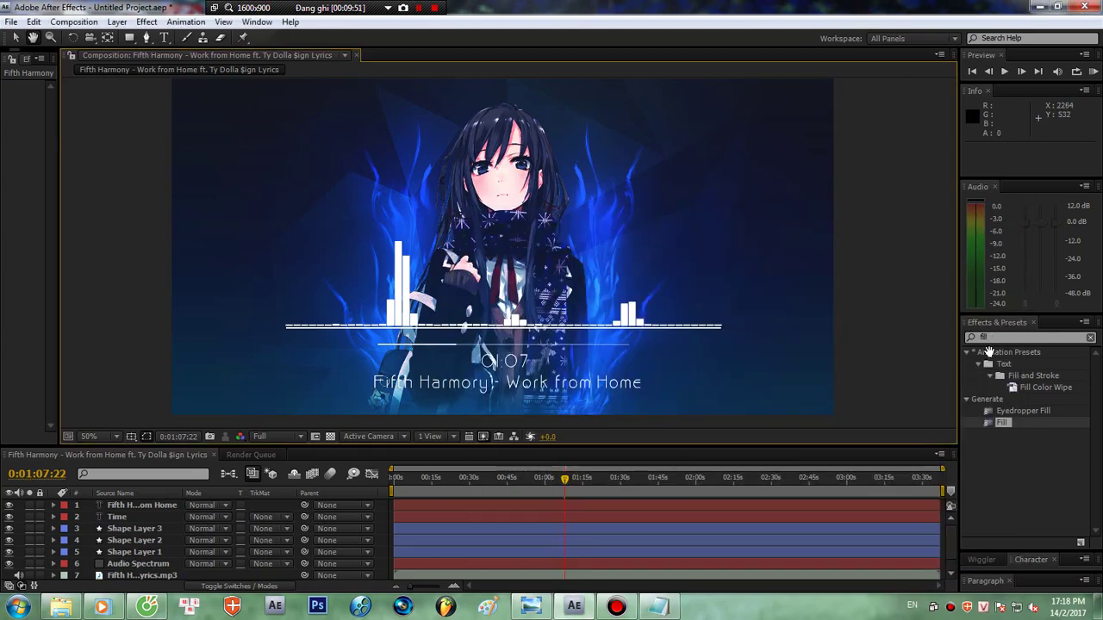
click(991, 339)
drag(991, 340, 947, 336)
text(dre)
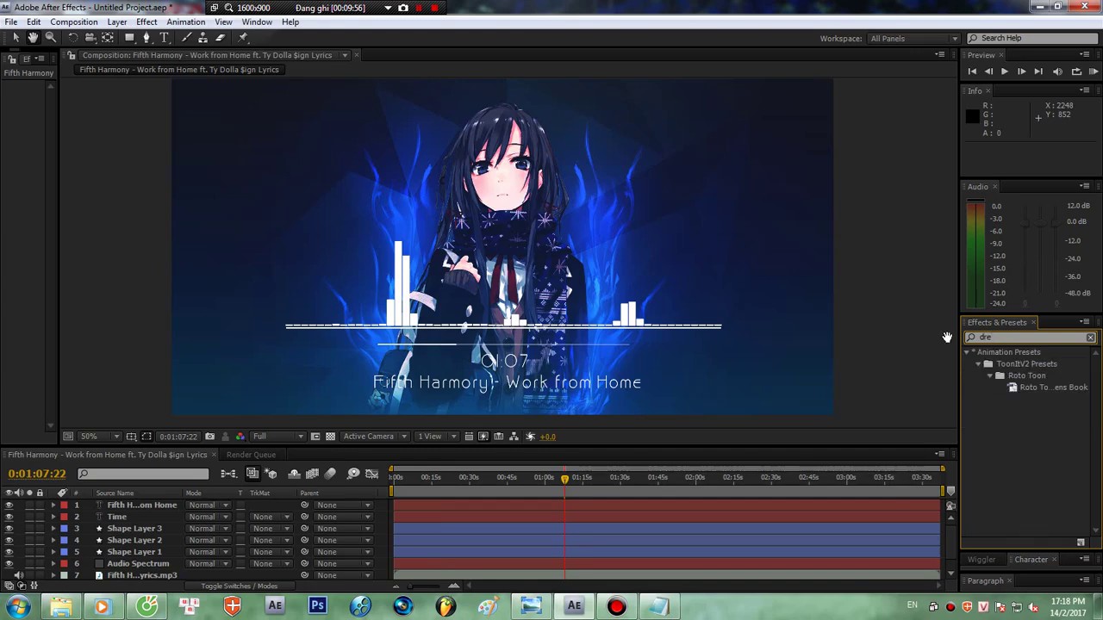
key(BackSpace)
text(o)
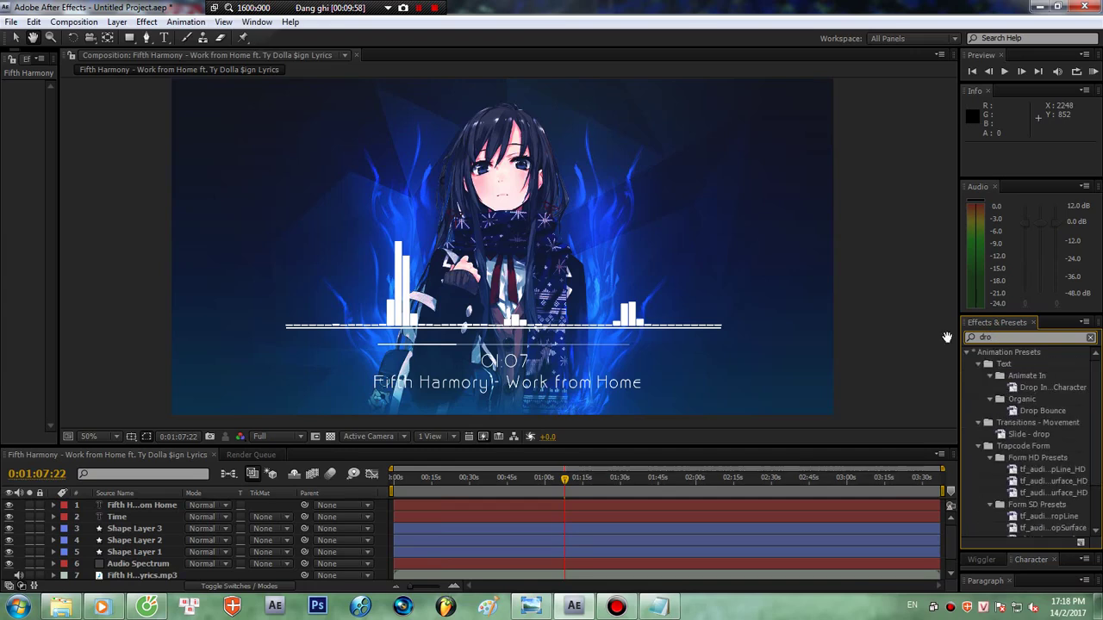
text(p)
scroll(1008, 388, down, 2)
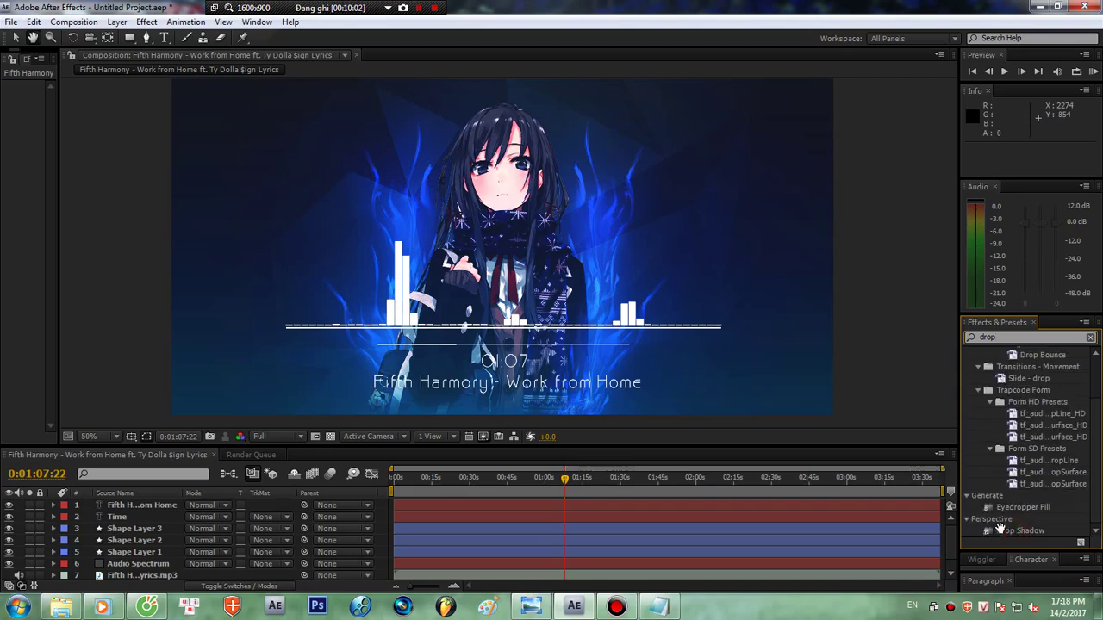
click(15, 38)
click(1021, 336)
text(sh)
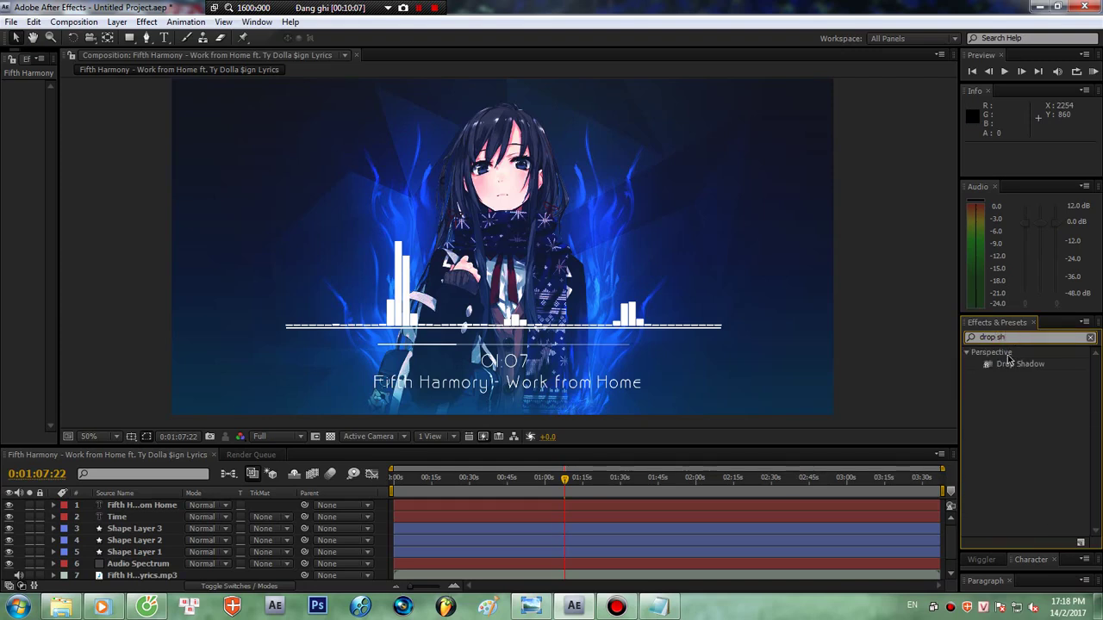
- Widen the effect settings area, apply Drop Shadow to the Audio Spectrum layer and collapse its Fill settings
mouse_move(1013, 364)
mouse_down()
mouse_move(556, 258)
mouse_move(453, 265)
mouse_move(433, 329)
mouse_move(1030, 368)
mouse_up()
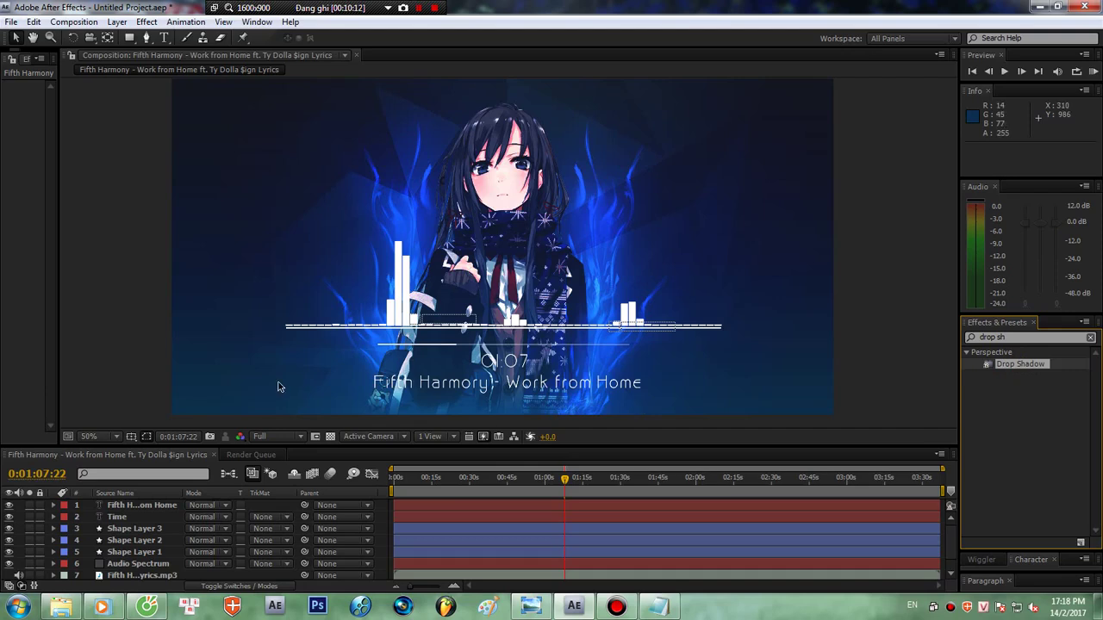
drag(57, 136, 224, 139)
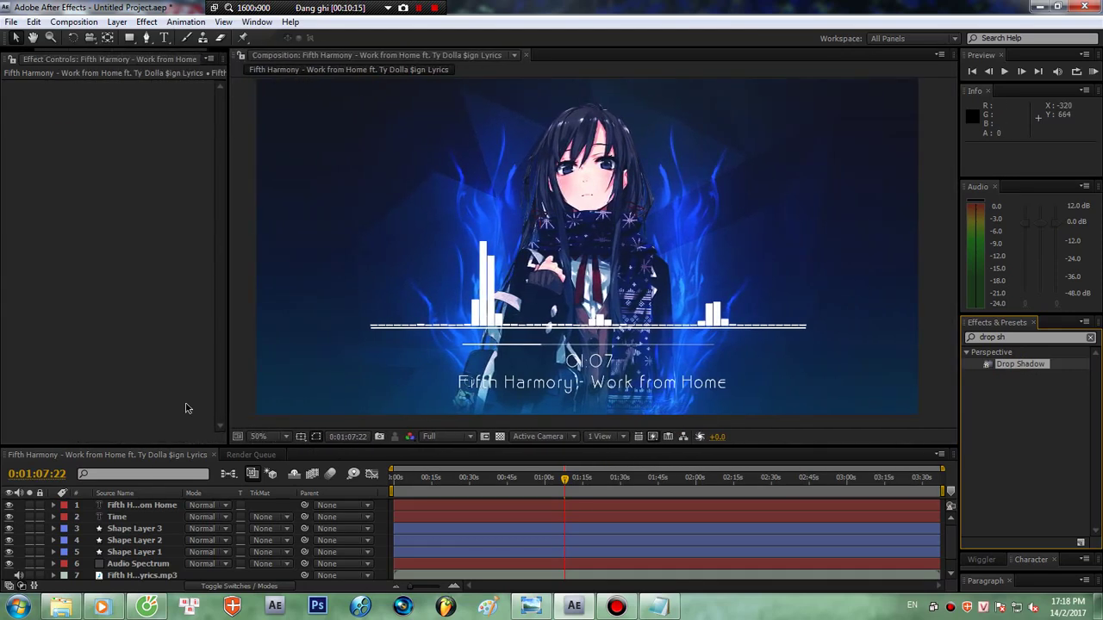
click(147, 508)
scroll(149, 517, down, 1)
click(145, 550)
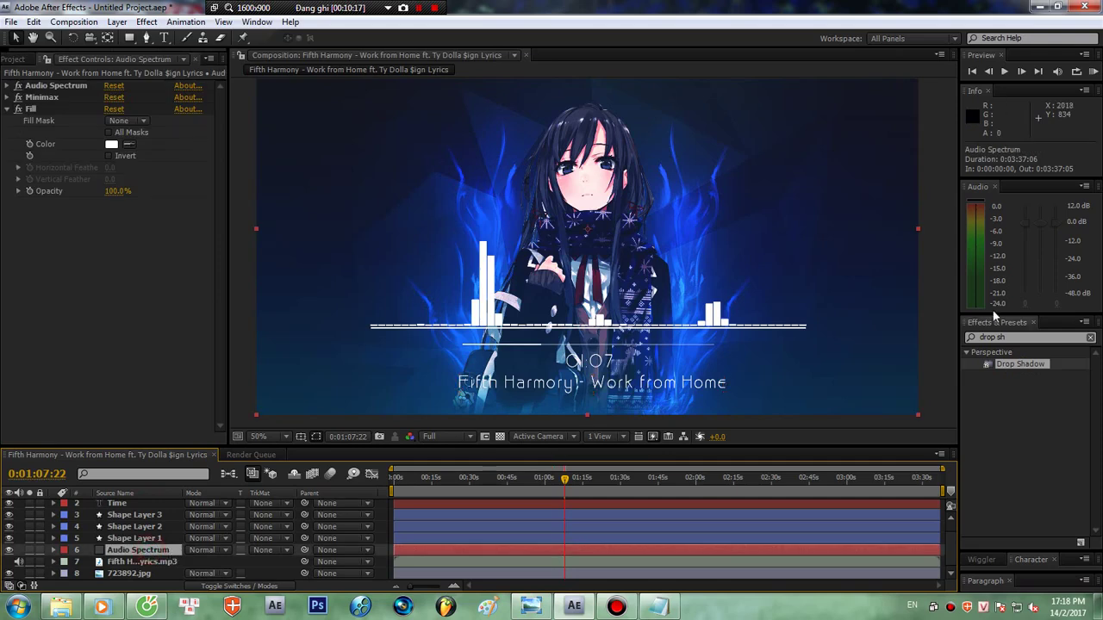
drag(858, 346, 79, 256)
drag(5, 109, 5, 107)
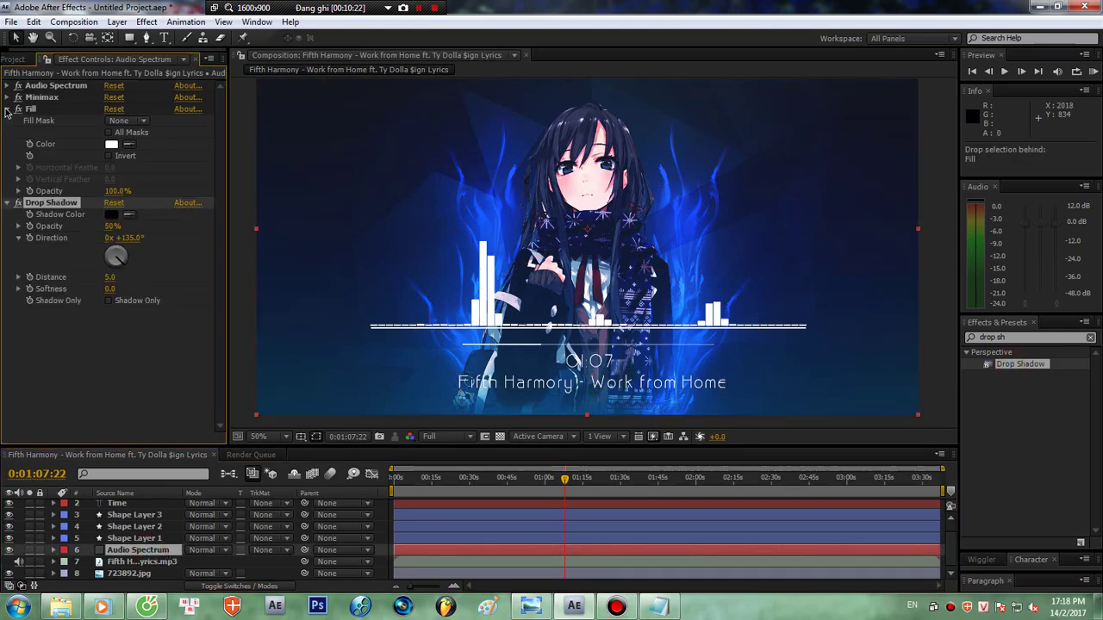
click(7, 109)
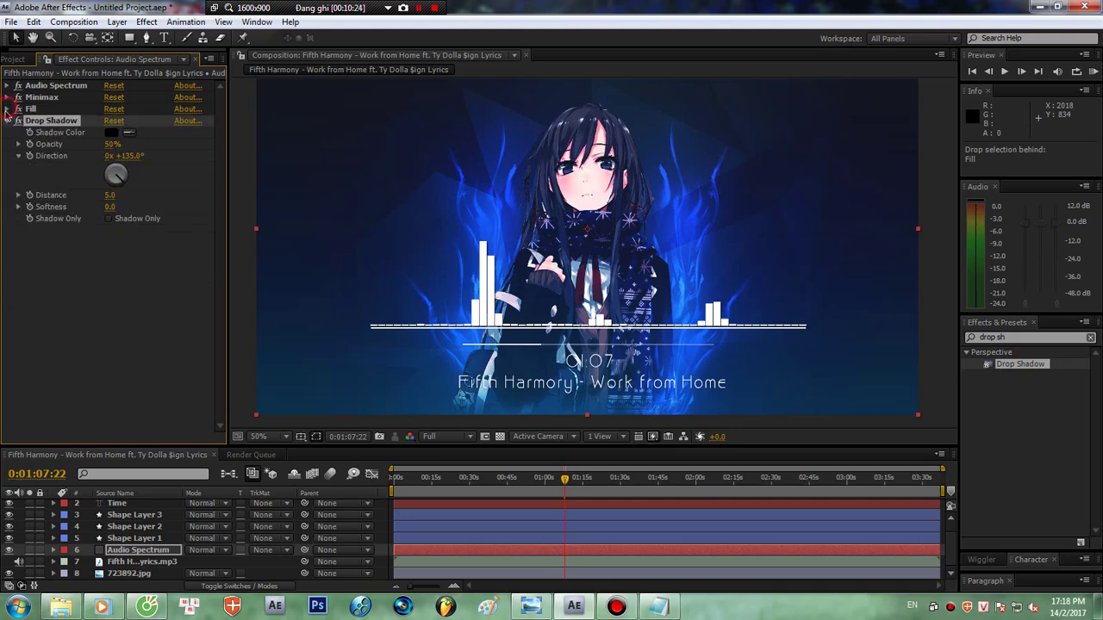
- Set the Audio Spectrum layer's drop shadow to direction 0°, distance 0 and opacity 100%
click(127, 156)
text(0)
click(110, 196)
text(0)
click(136, 267)
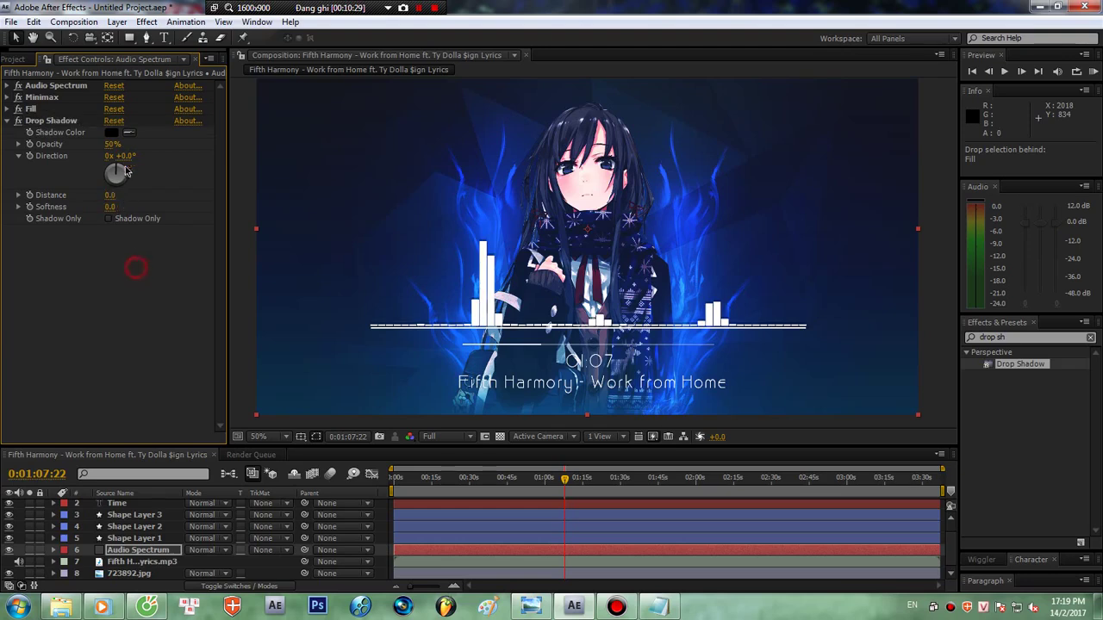
click(112, 144)
text(100)
key(Return)
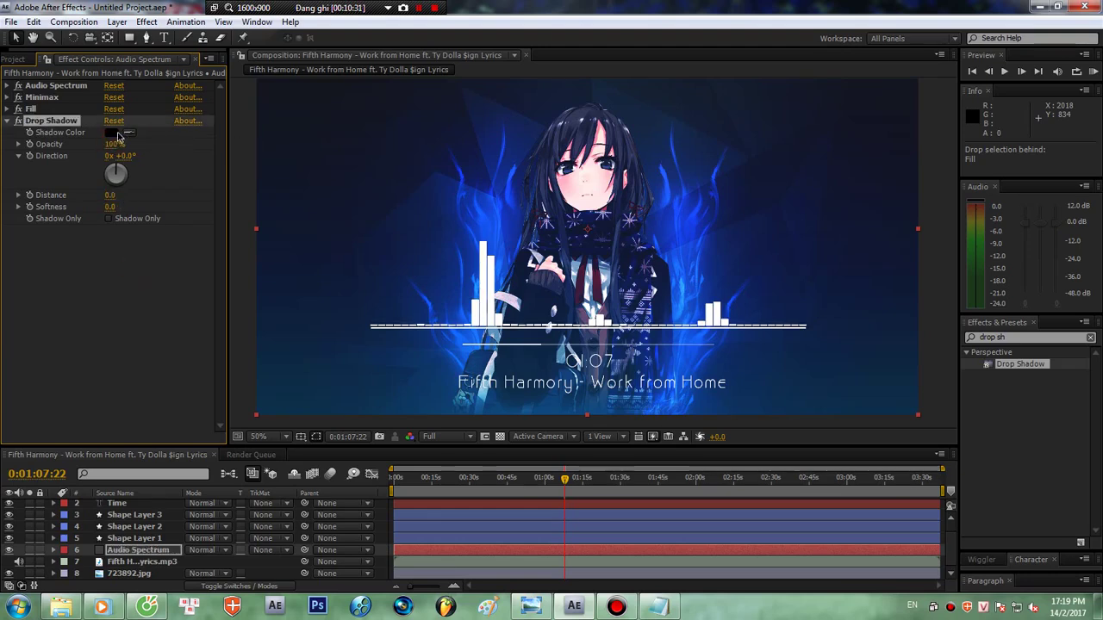
- Keep the Audio Spectrum layer's shadow color black and set the shadow softness to 50
click(117, 135)
click(1008, 357)
drag(110, 207, 146, 203)
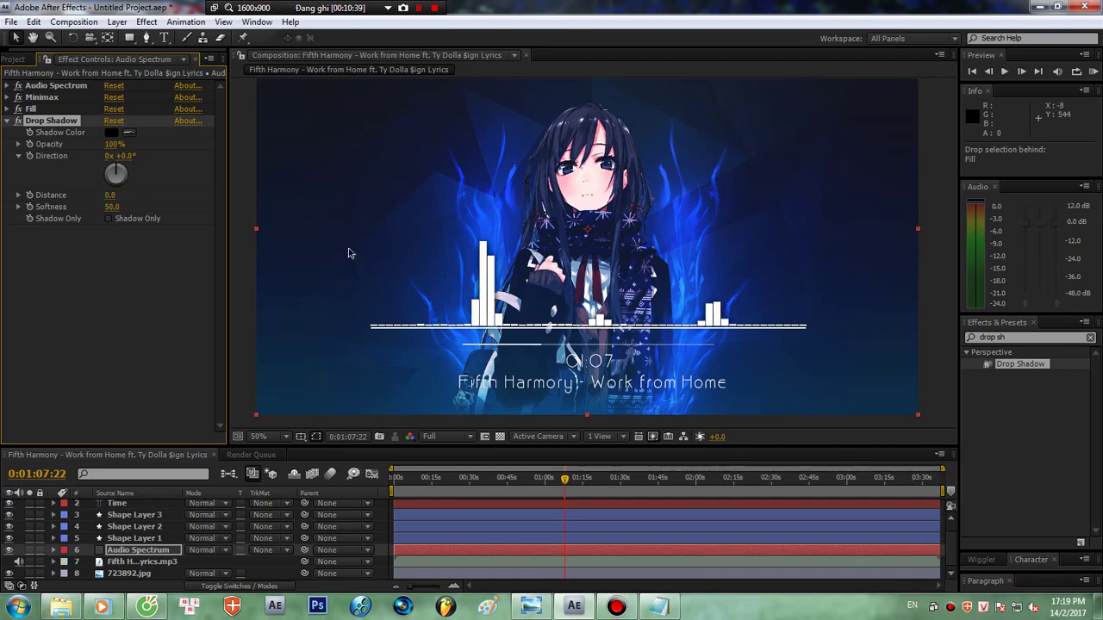
key(slash)
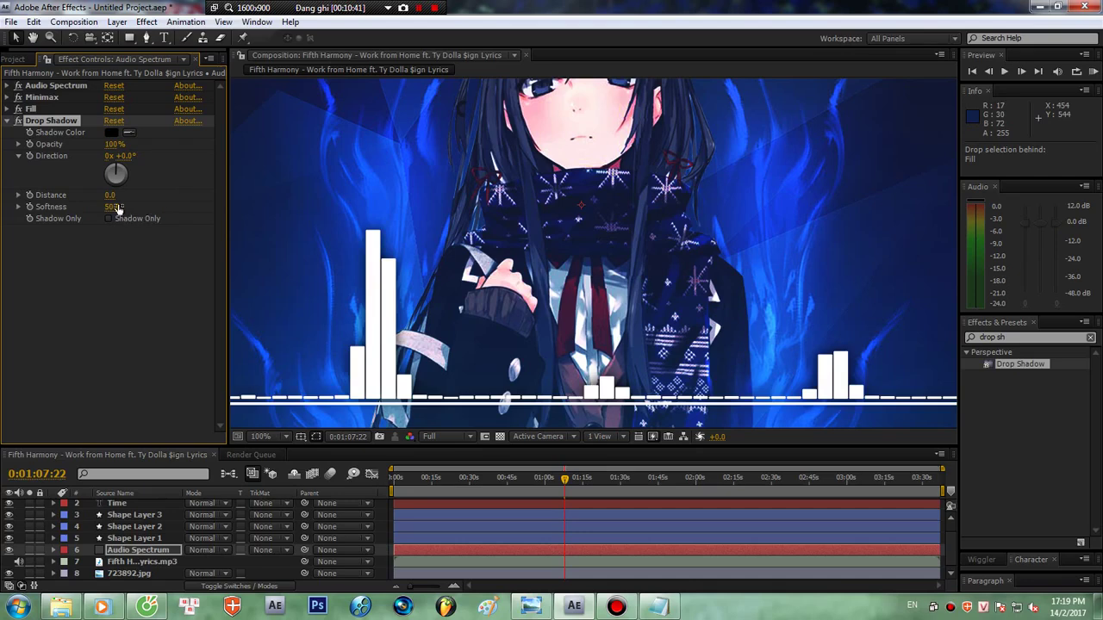
drag(118, 209, 143, 221)
drag(112, 208, 103, 209)
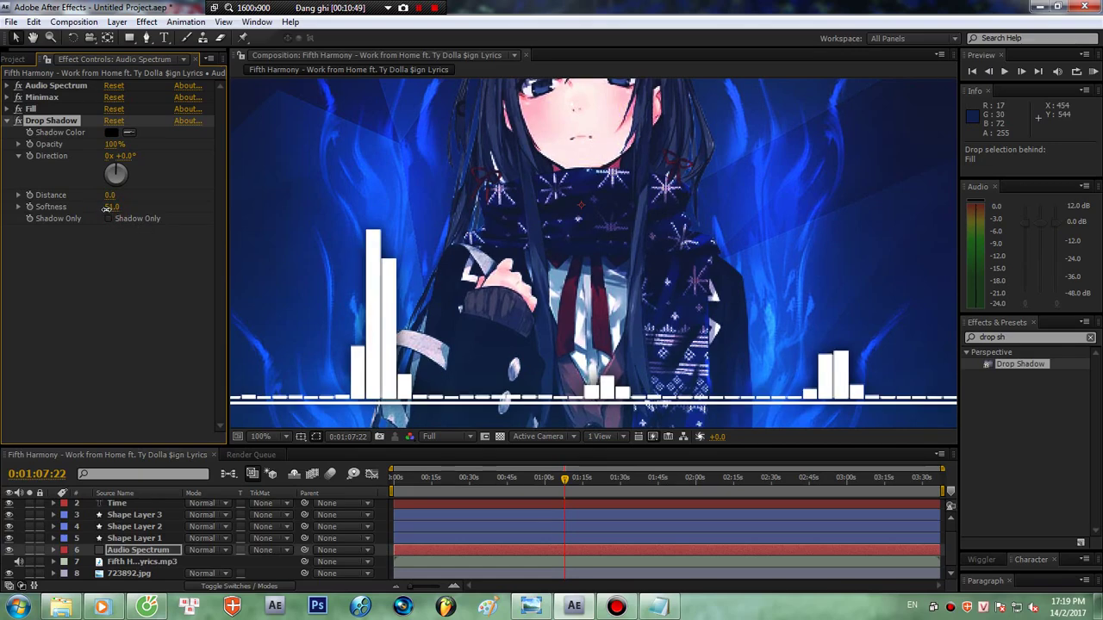
click(110, 208)
text(5)
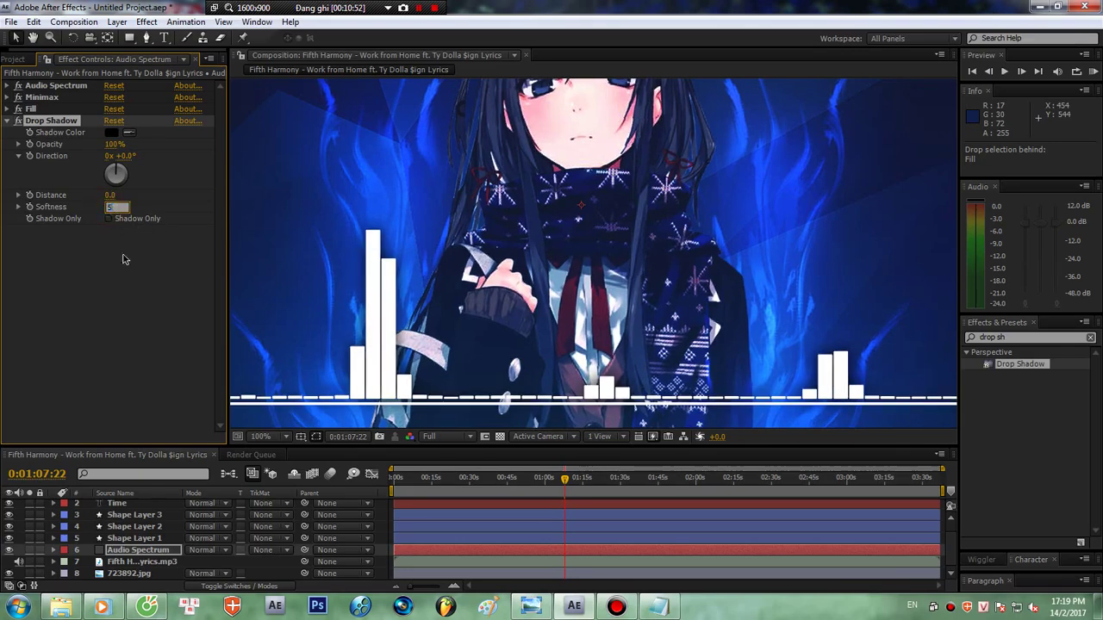
text(0)
click(148, 317)
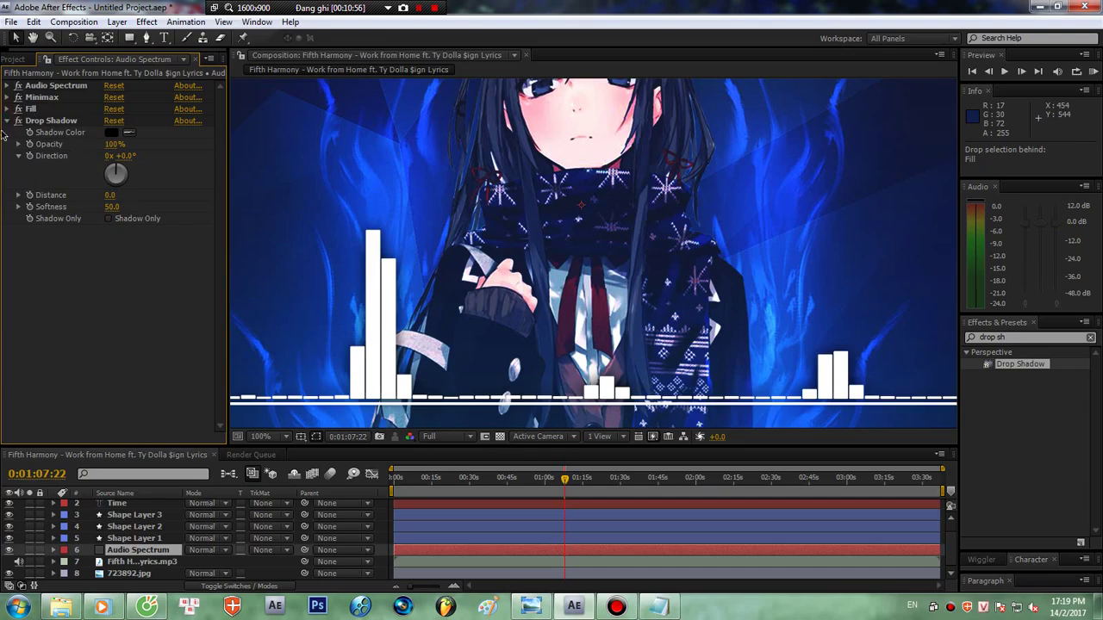
- Apply Drop Shadow to Shape Layer 1 with direction 0° and distance 0, adjusting its opacity and softness
click(150, 539)
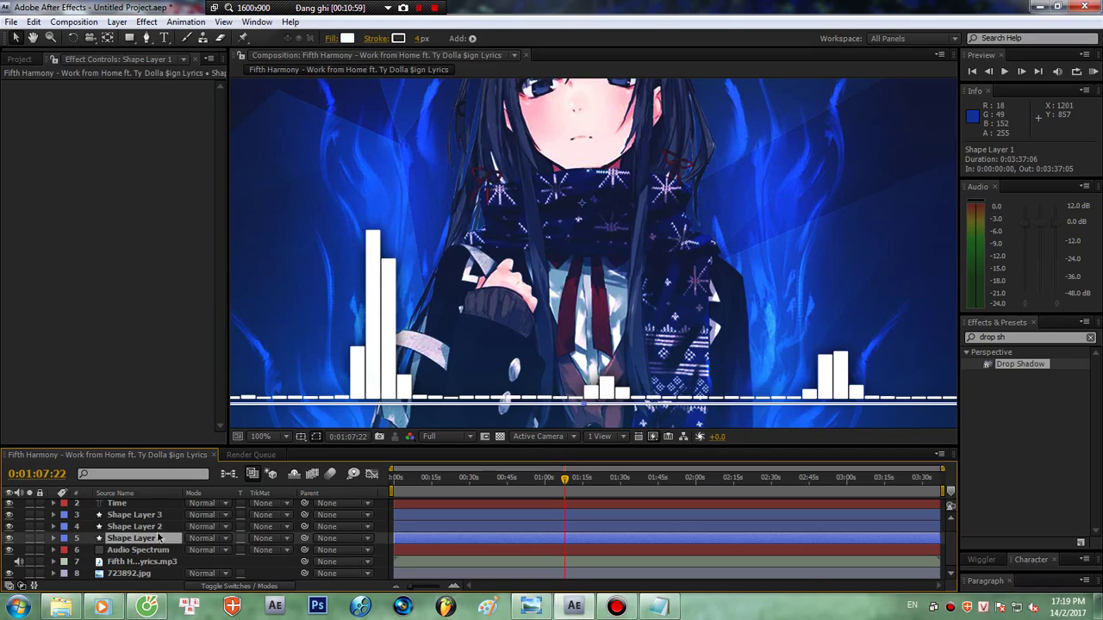
drag(1033, 367, 84, 152)
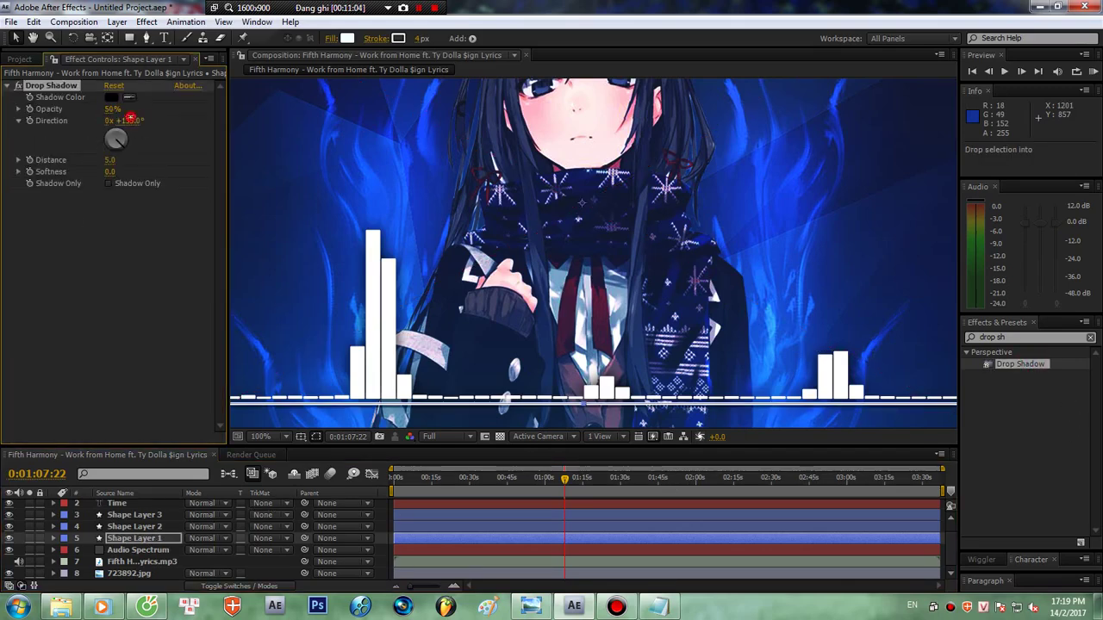
click(129, 121)
text(0)
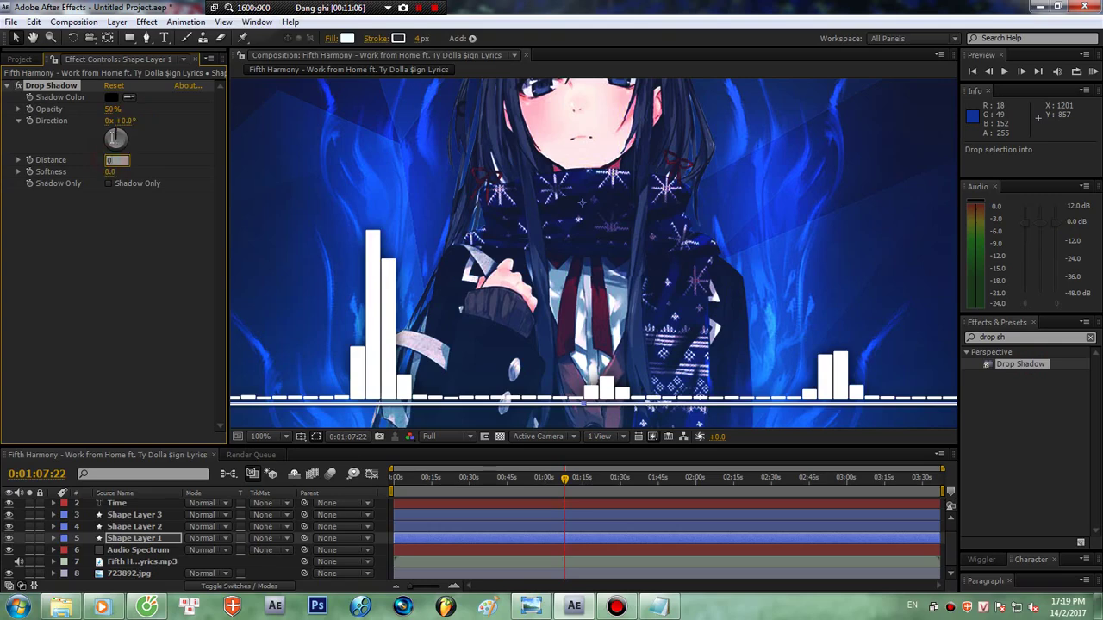
click(112, 109)
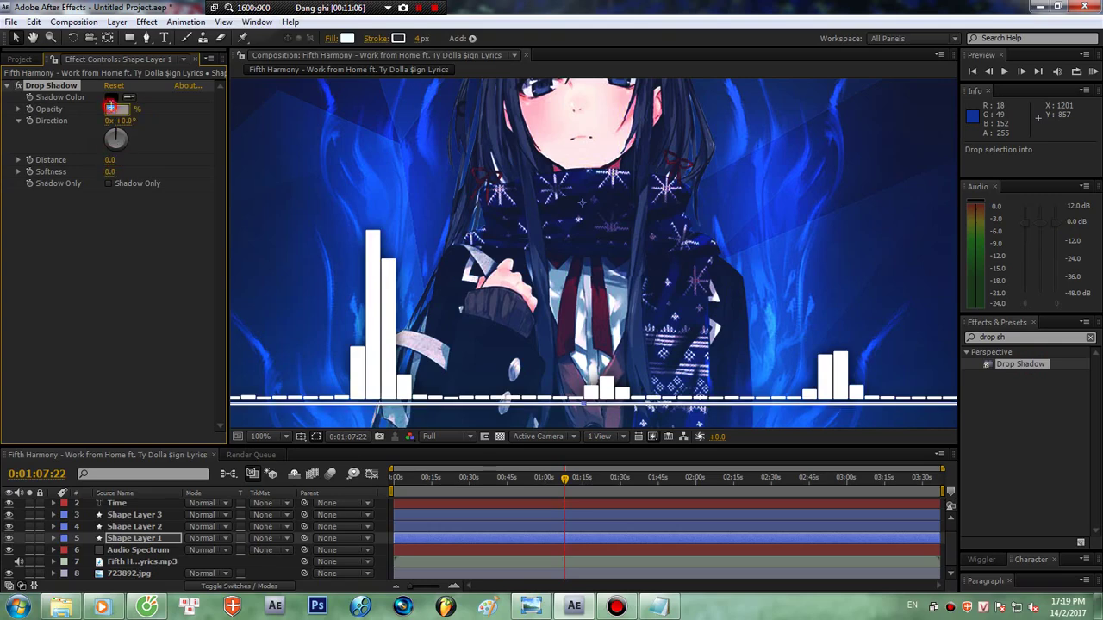
click(162, 115)
drag(109, 172, 137, 171)
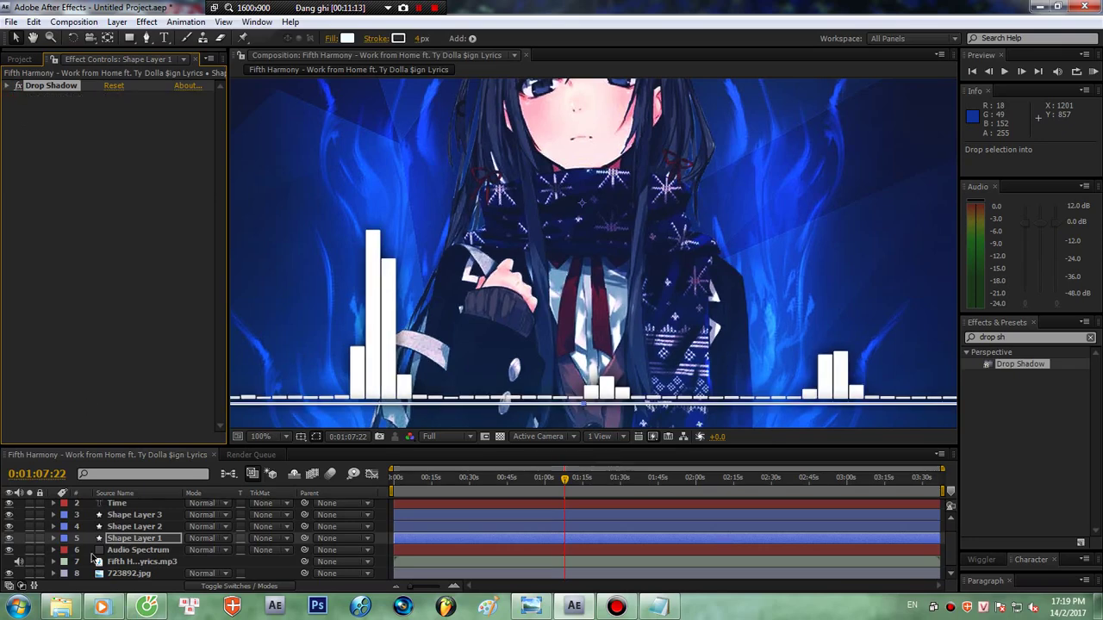
- Apply Drop Shadow to Shape Layer 2 with direction 0°, distance 0, opacity 100% and softness 17
click(129, 526)
scroll(411, 247, down, 1)
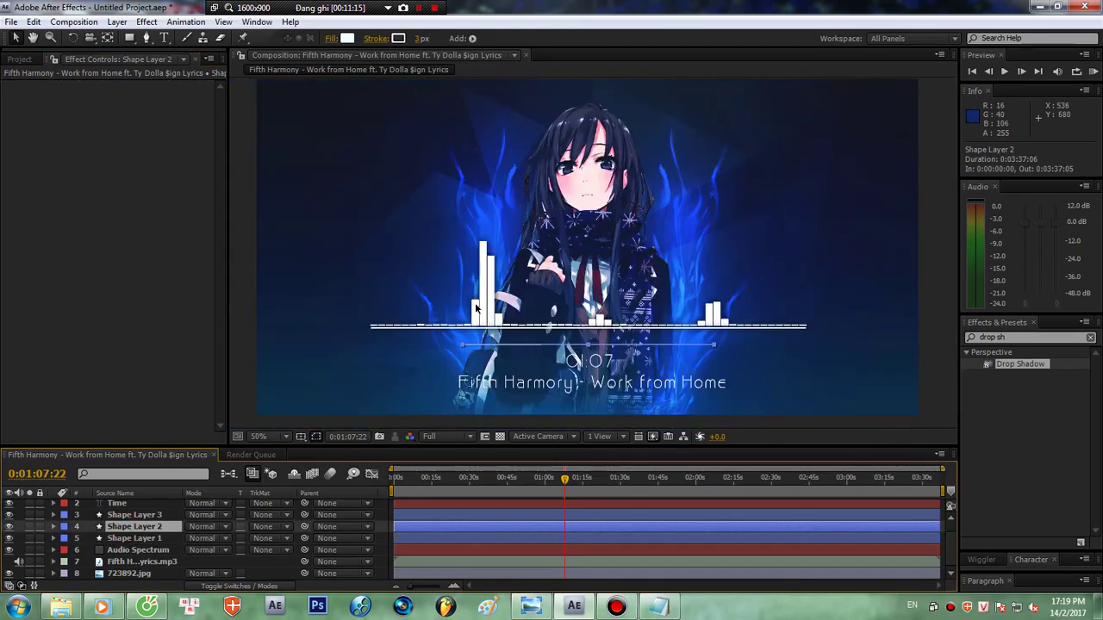
drag(1025, 364, 77, 131)
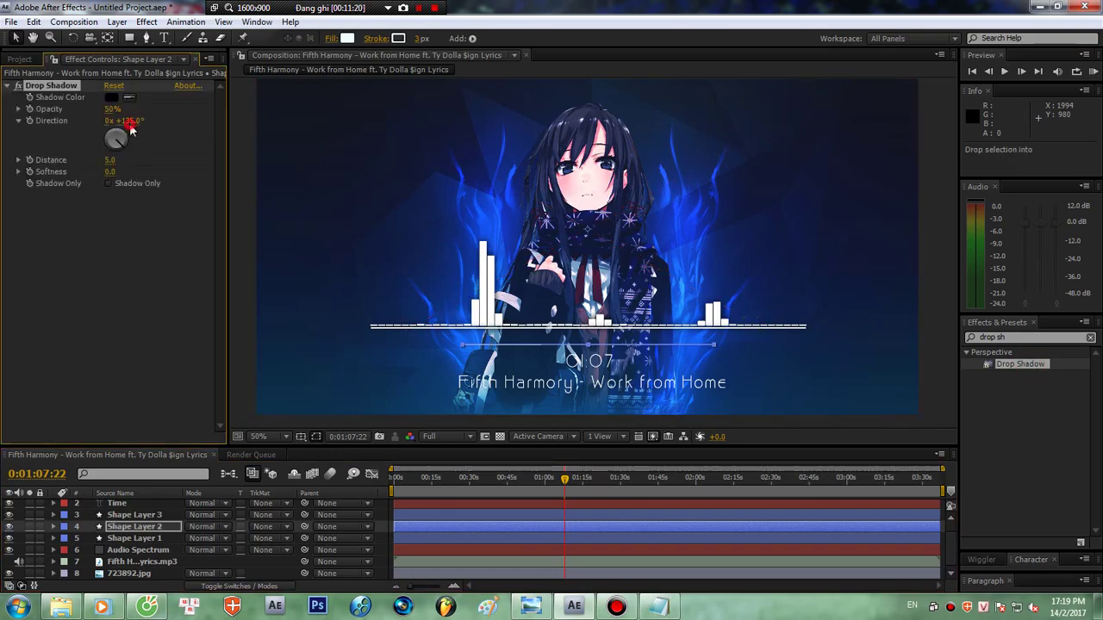
click(129, 122)
text(0)
key(Tab)
text(0)
drag(110, 110, 185, 113)
drag(128, 167, 124, 168)
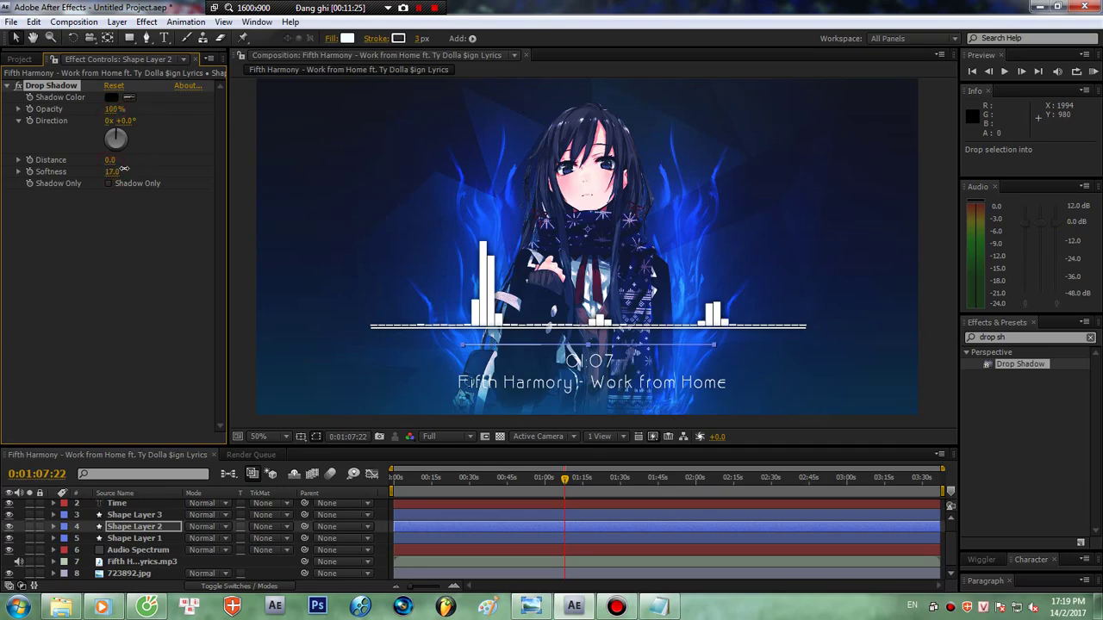
- Fine-tune the softness of Shape Layer 2's drop shadow to about 19 while viewing the progress line up close
scroll(407, 238, up, 2)
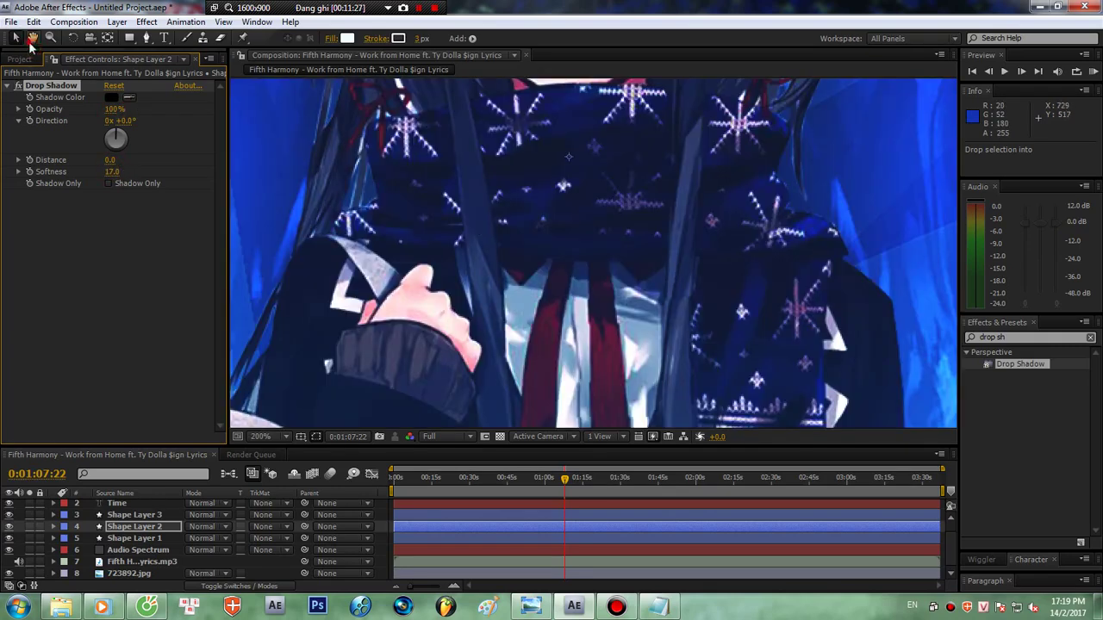
click(32, 38)
scroll(386, 229, down, 1)
scroll(387, 229, down, 1)
drag(468, 259, 463, 178)
scroll(465, 215, up, 1)
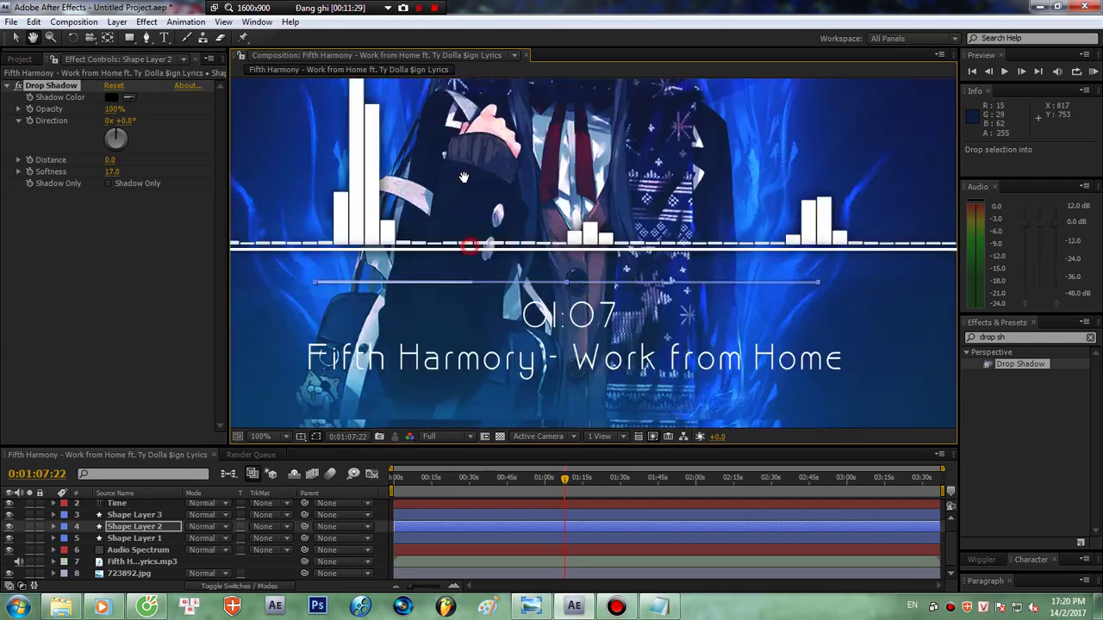
scroll(464, 197, up, 1)
scroll(462, 215, down, 1)
drag(446, 219, 464, 215)
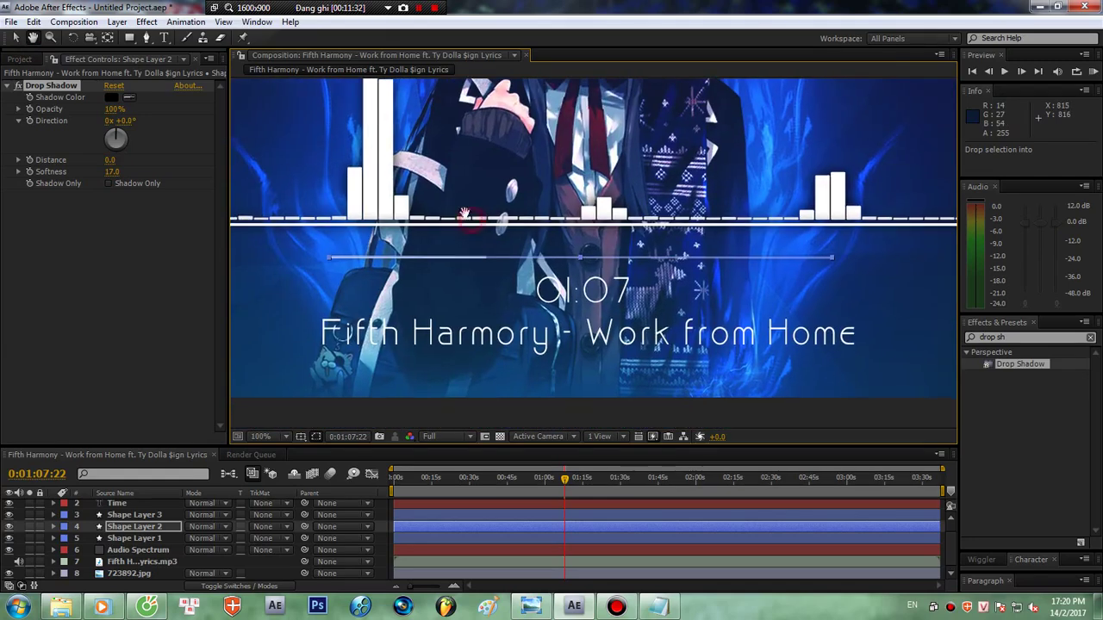
click(15, 40)
click(114, 176)
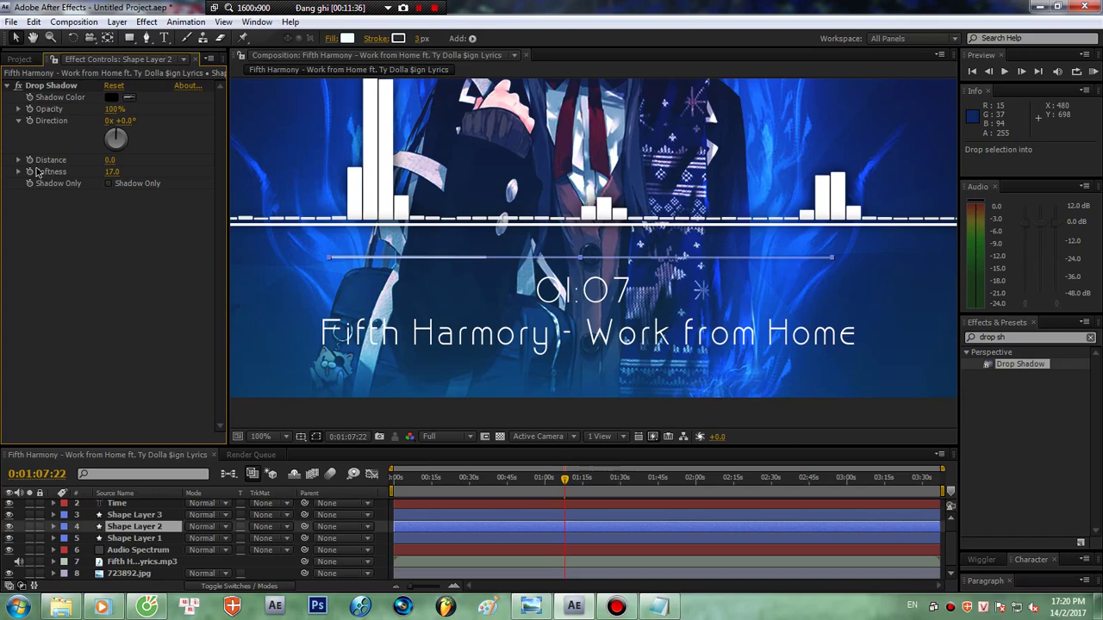
mouse_move(112, 171)
mouse_down()
mouse_move(61, 173)
mouse_move(139, 175)
mouse_move(112, 173)
mouse_move(130, 172)
mouse_up()
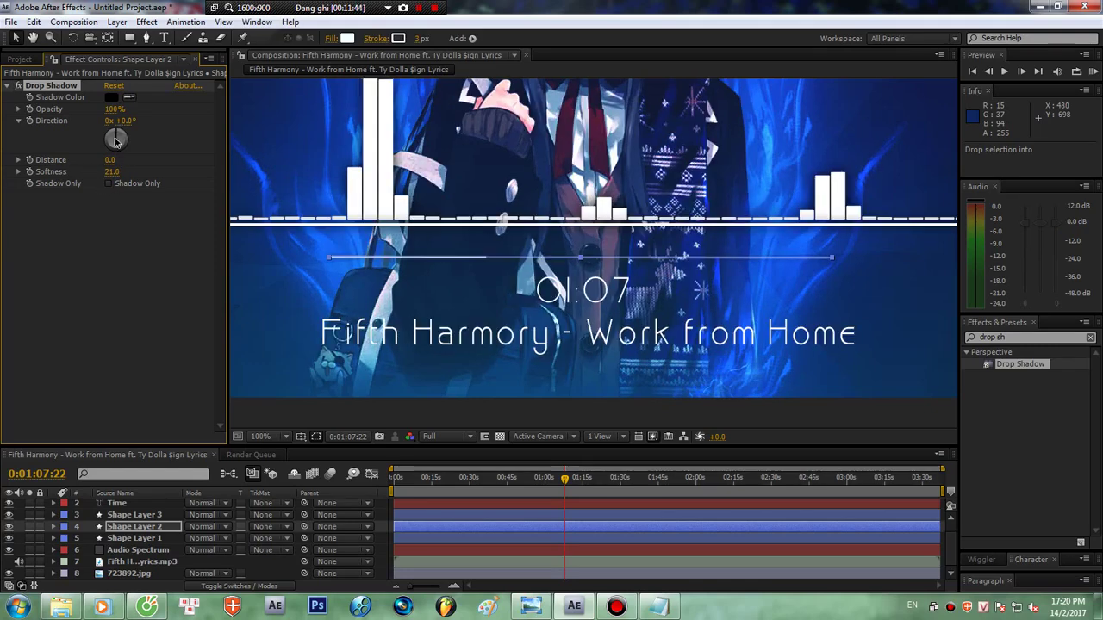
drag(102, 171, 144, 178)
drag(110, 172, 126, 172)
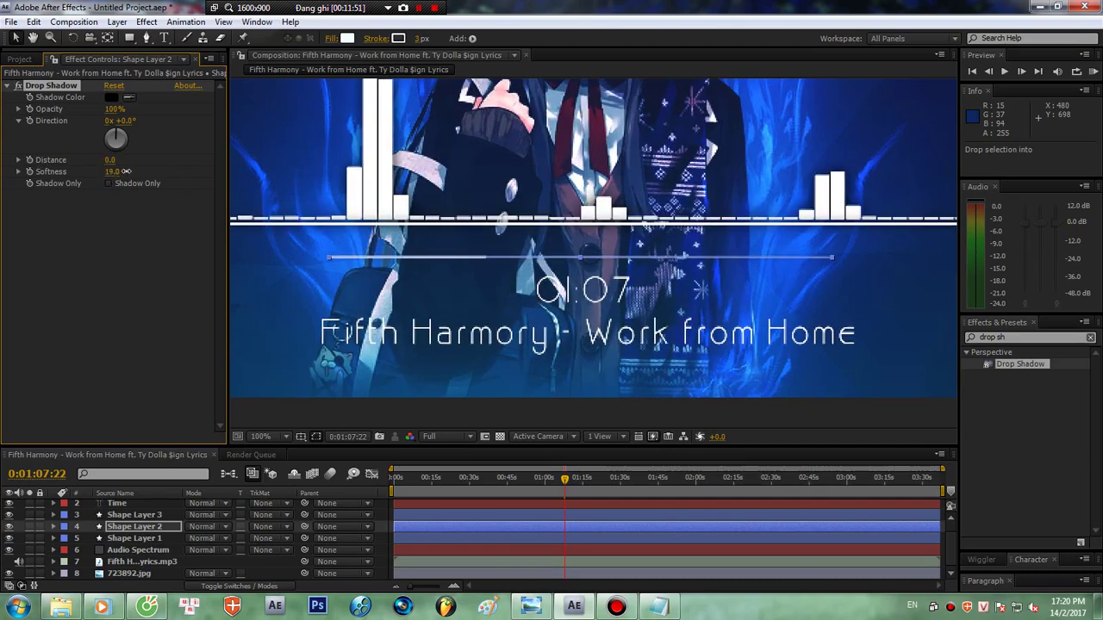
click(19, 86)
click(132, 516)
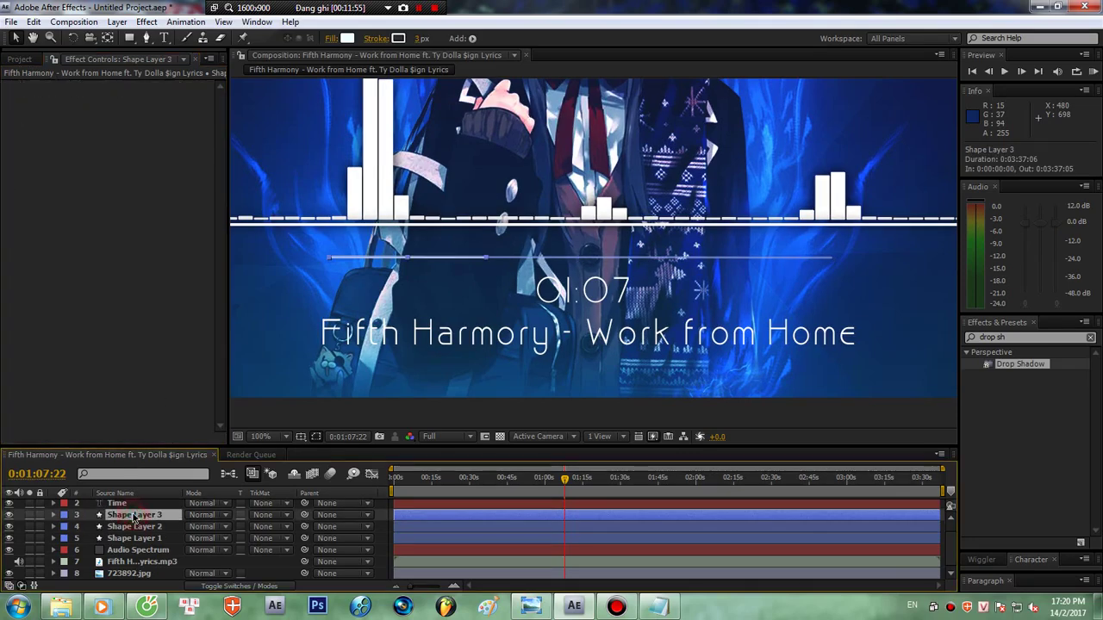
click(134, 526)
click(135, 515)
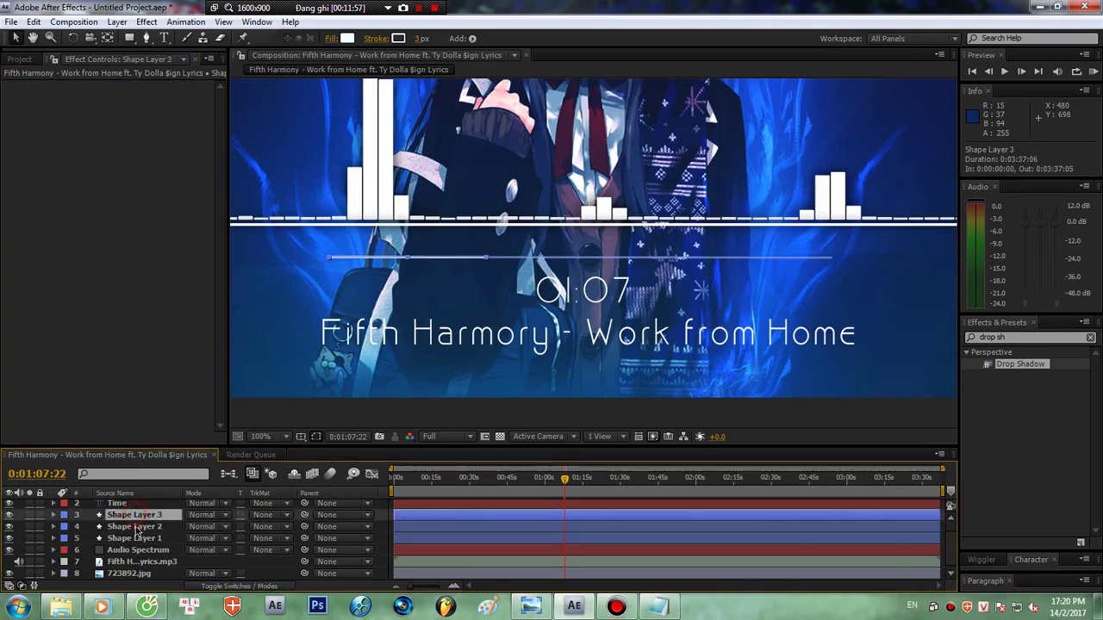
click(135, 526)
click(136, 516)
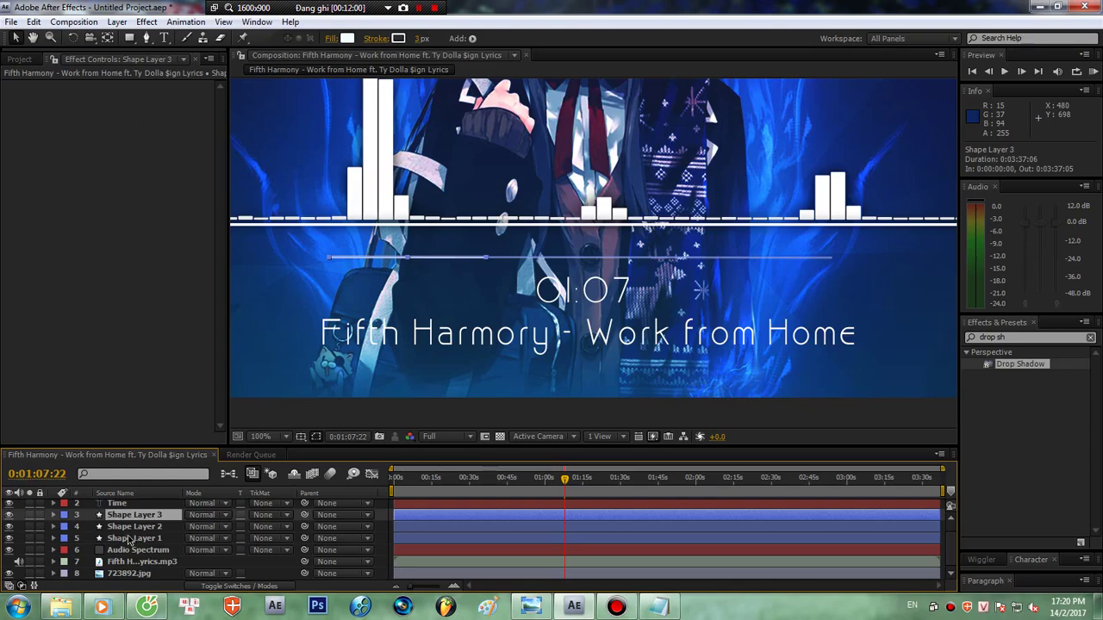
- Set the softness of Shape Layer 2's drop shadow to 35
click(133, 526)
click(8, 87)
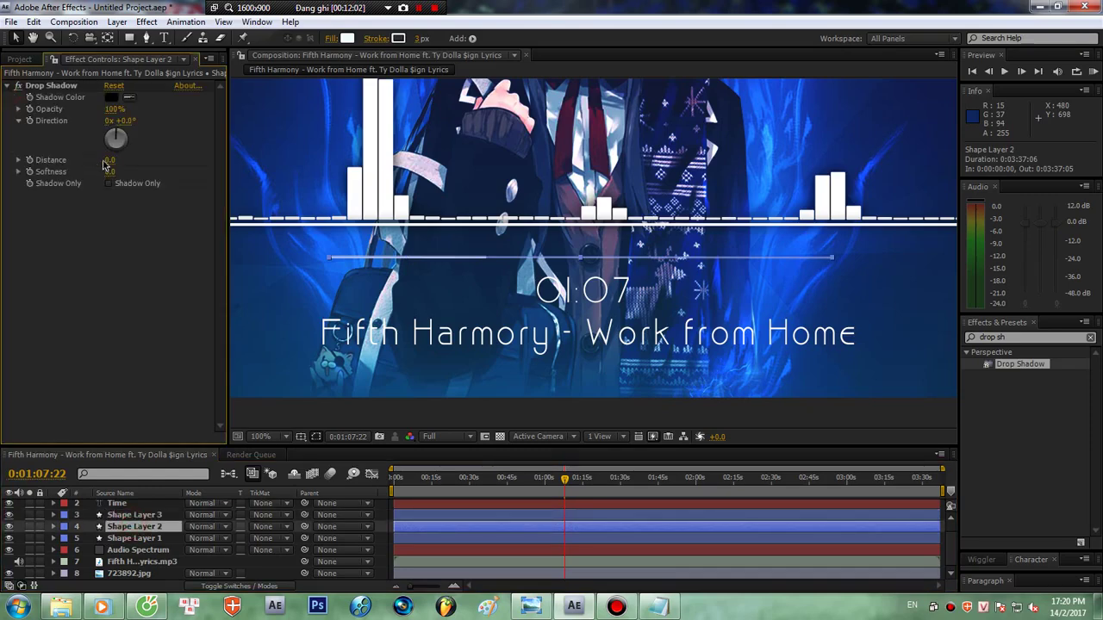
click(109, 173)
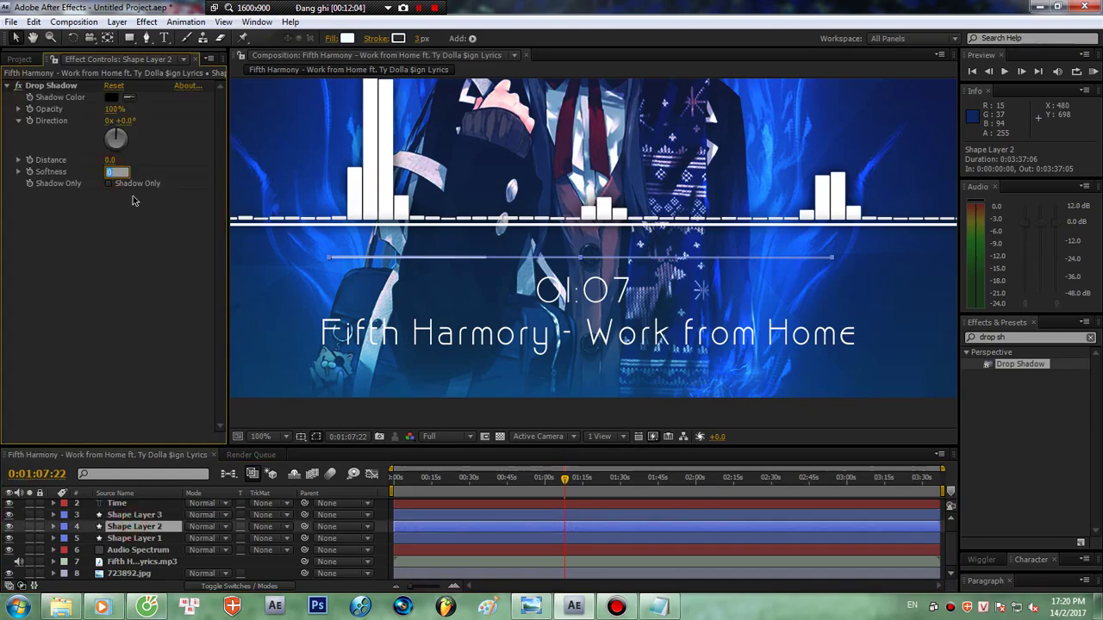
text(34)
key(Return)
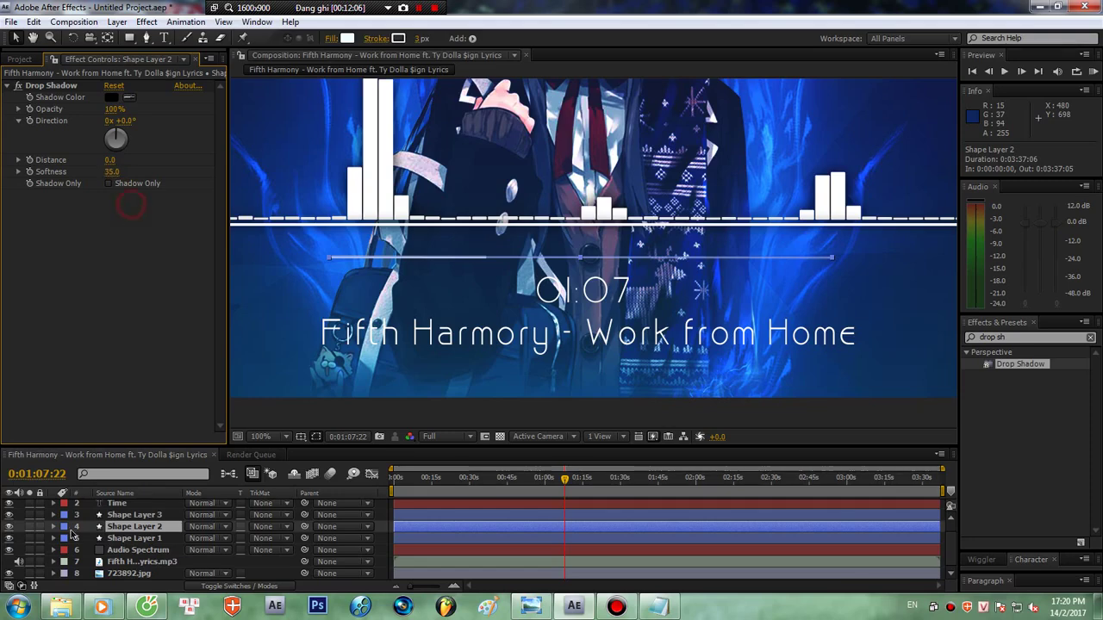
click(7, 86)
- Apply Drop Shadow to Shape Layer 3 with direction 0° and distance 0
click(134, 516)
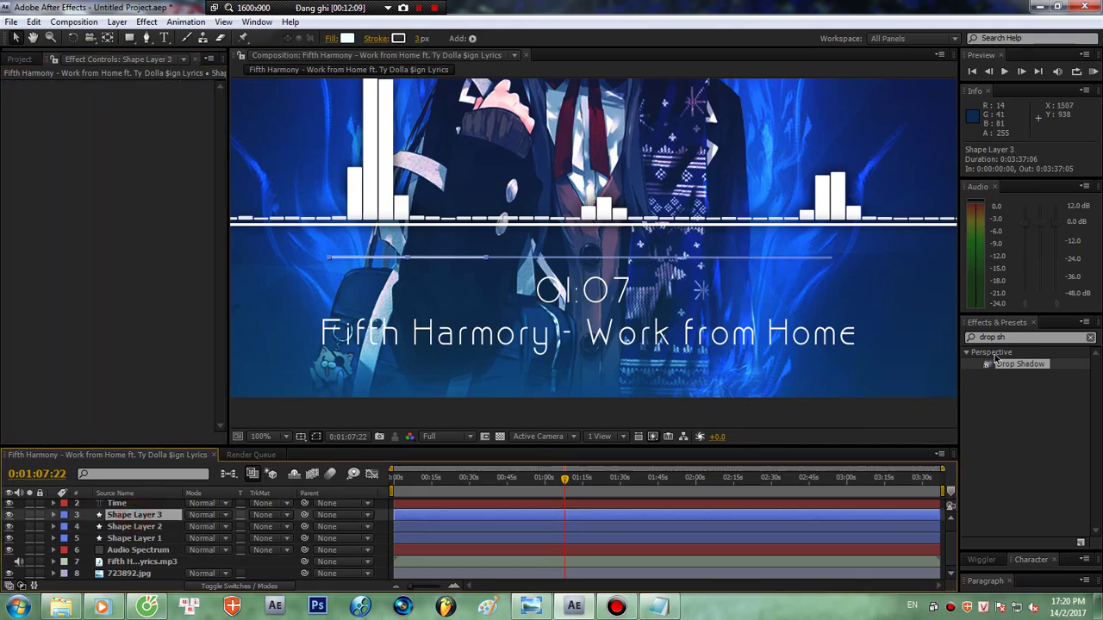
drag(142, 198, 108, 169)
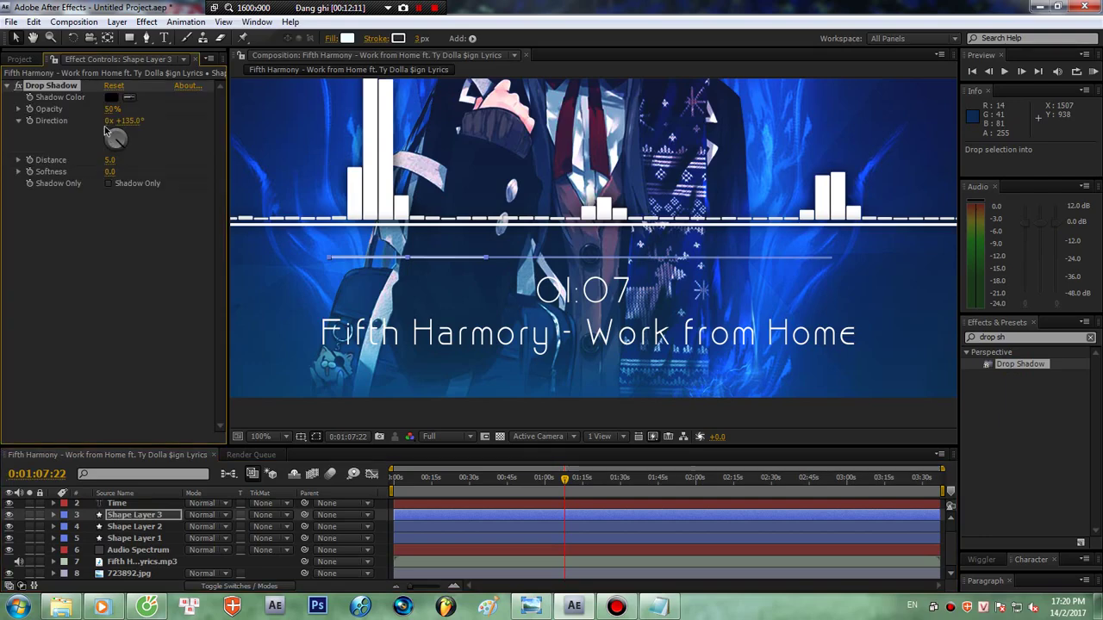
click(126, 120)
text(0)
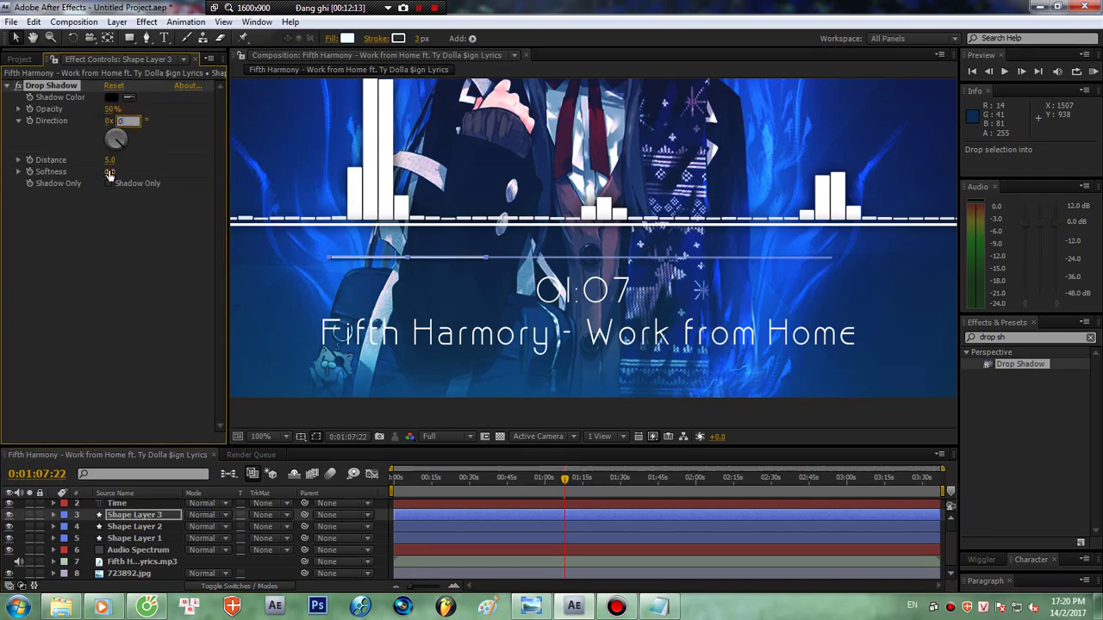
click(109, 161)
text(0)
- Keep Shape Layer 3's shadow color black and set the shadow opacity to 100% and softness to 30
click(109, 99)
click(111, 98)
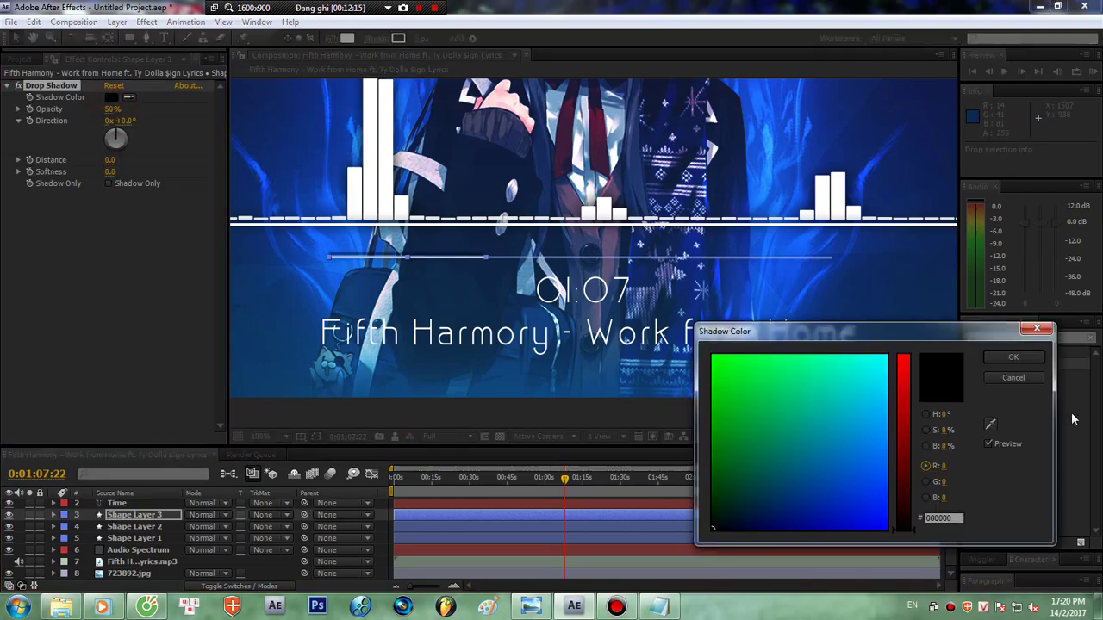
click(1010, 361)
drag(111, 111, 233, 115)
drag(113, 173, 133, 171)
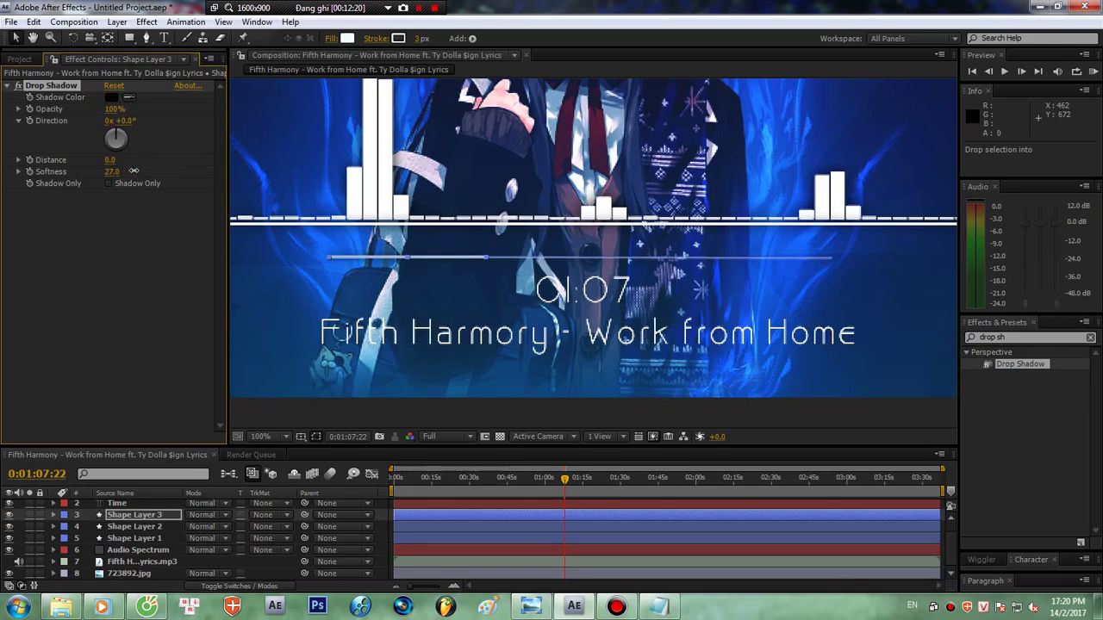
click(112, 172)
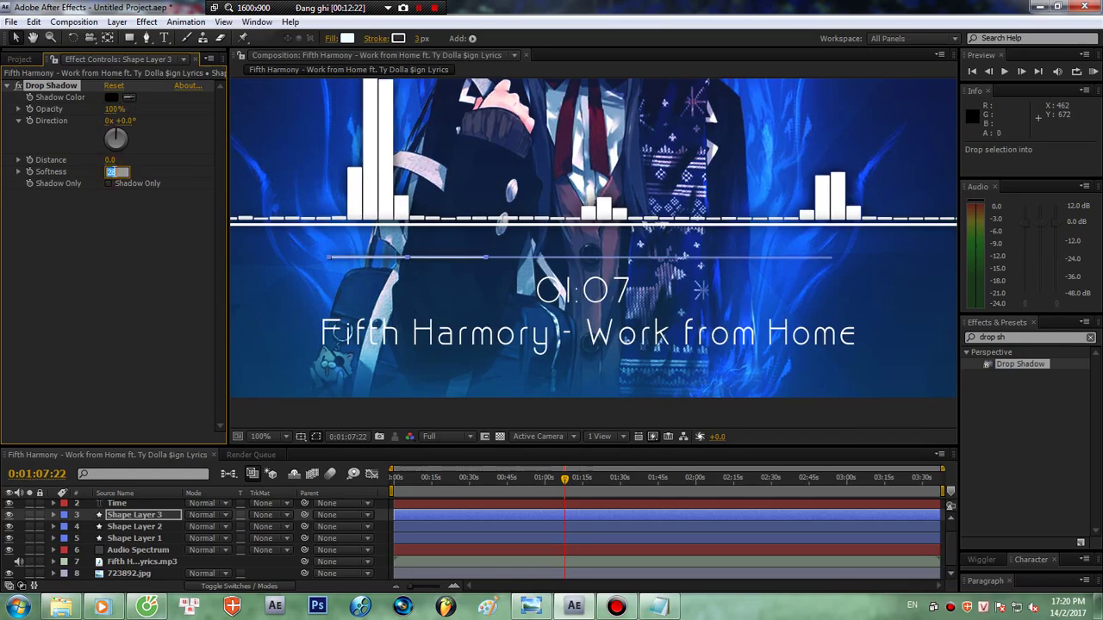
text(30)
click(112, 245)
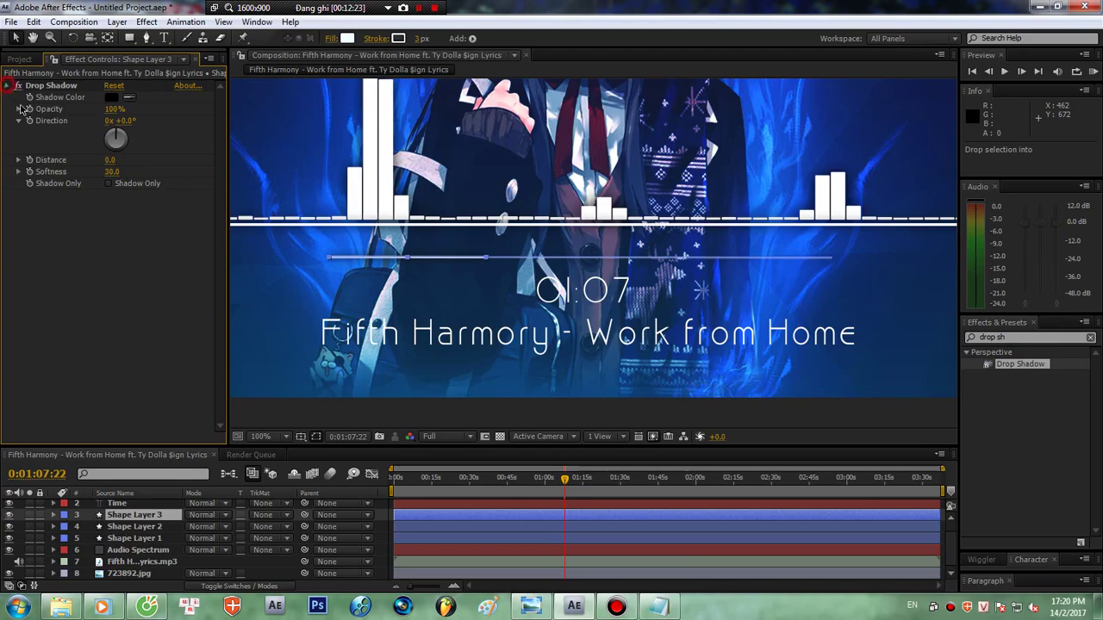
click(7, 86)
click(384, 525)
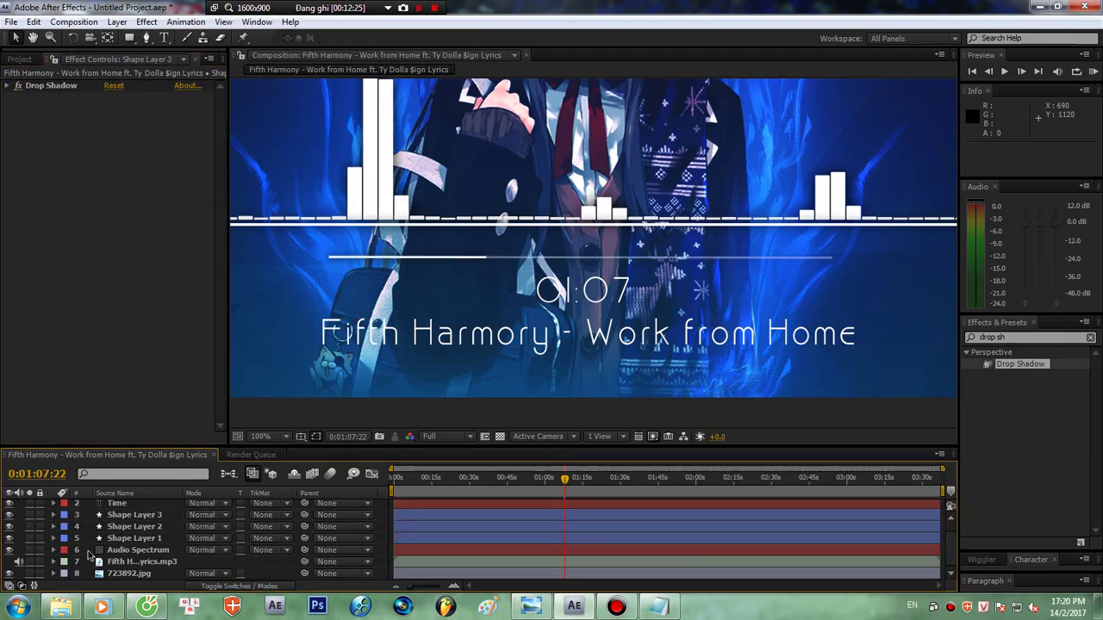
- Apply Drop Shadow to the Time text layer with direction 0° and distance 0
click(123, 496)
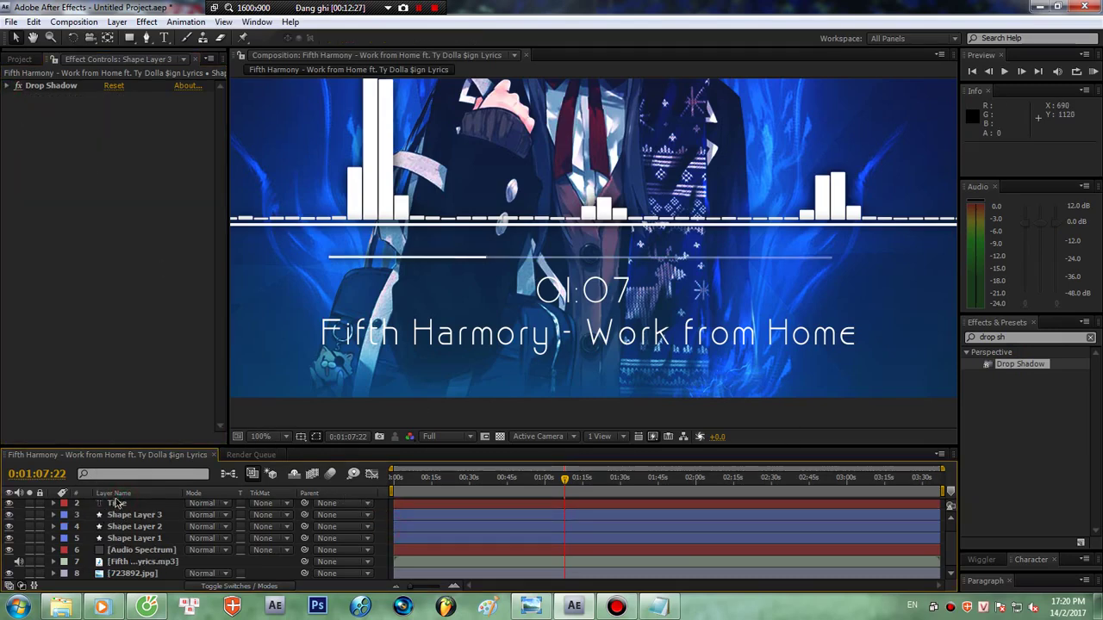
click(118, 494)
click(116, 504)
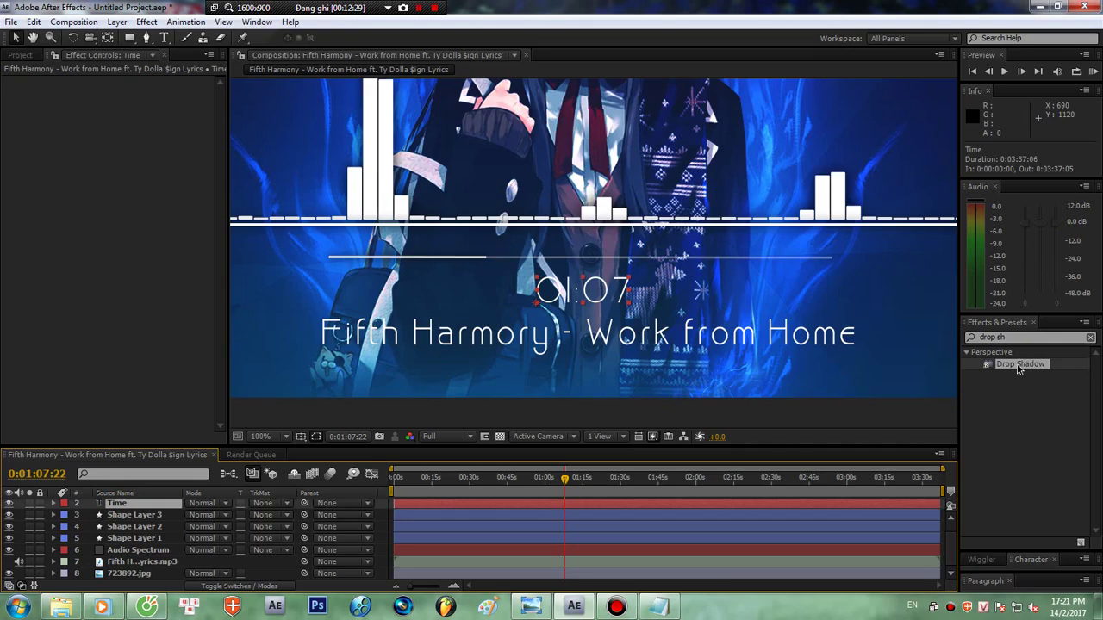
drag(1019, 368, 86, 172)
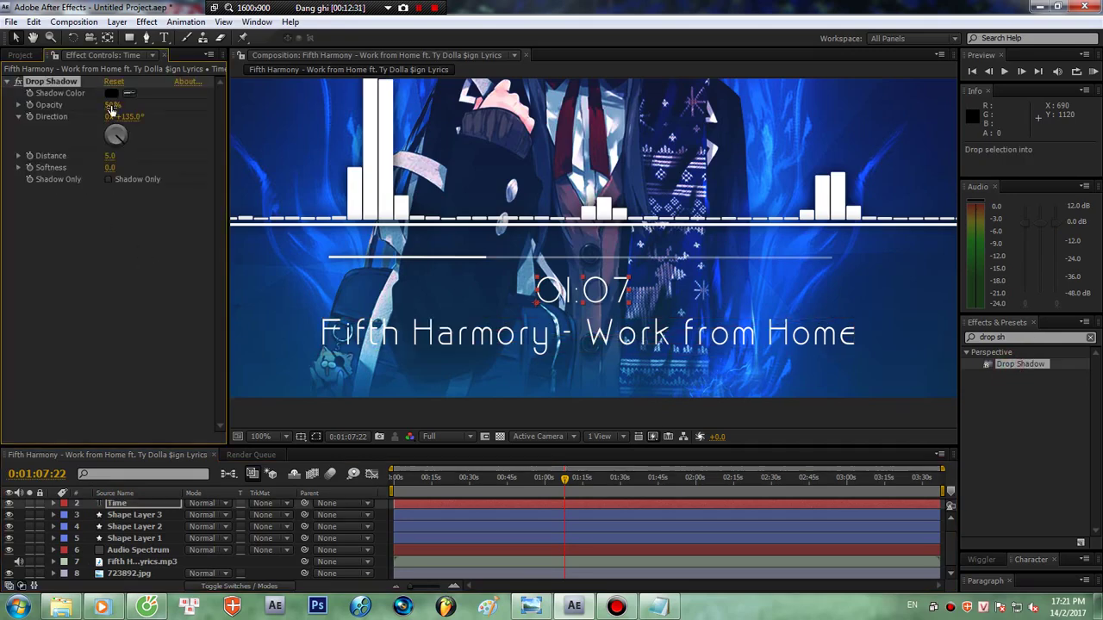
click(127, 116)
text(0)
click(109, 156)
text(0)
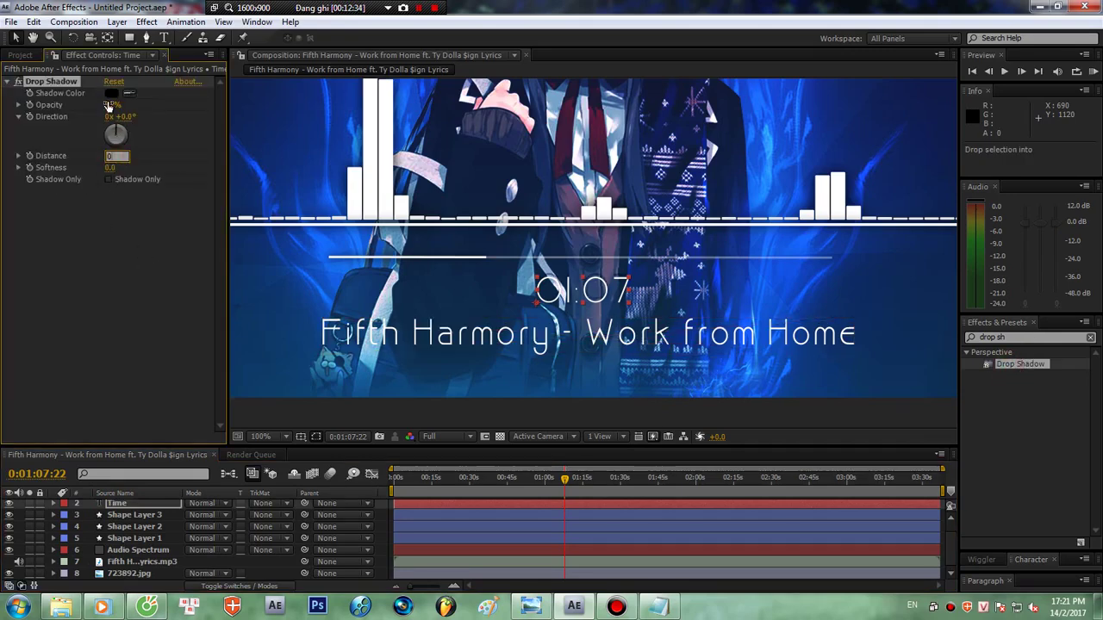
- Set the Time layer's drop shadow opacity to 100% and adjust its softness to 32
drag(108, 105, 167, 105)
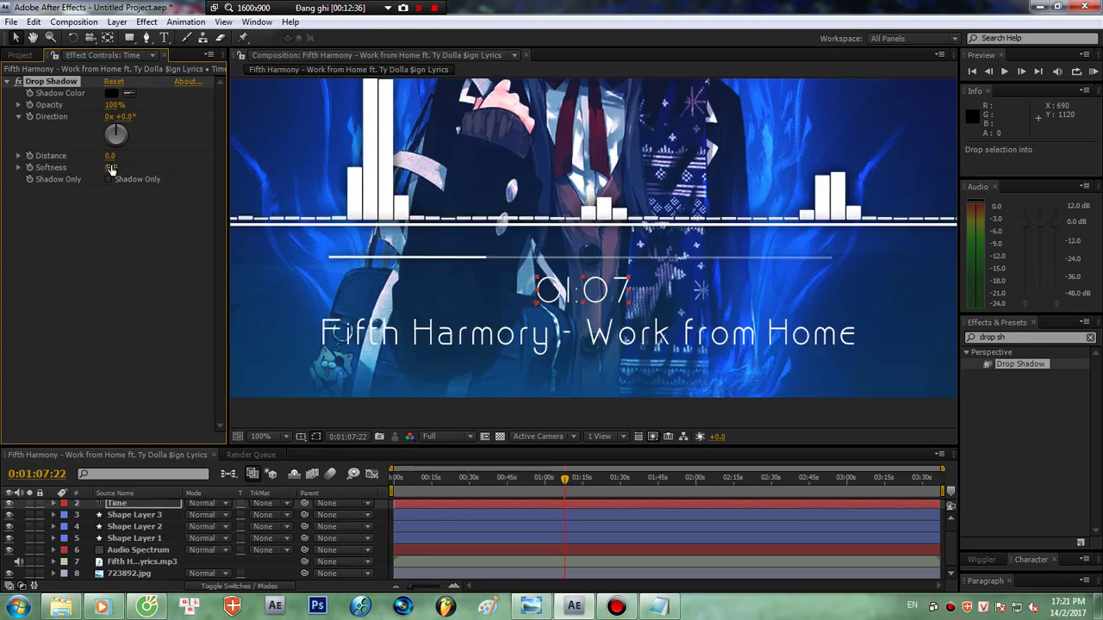
text(27)
key(Return)
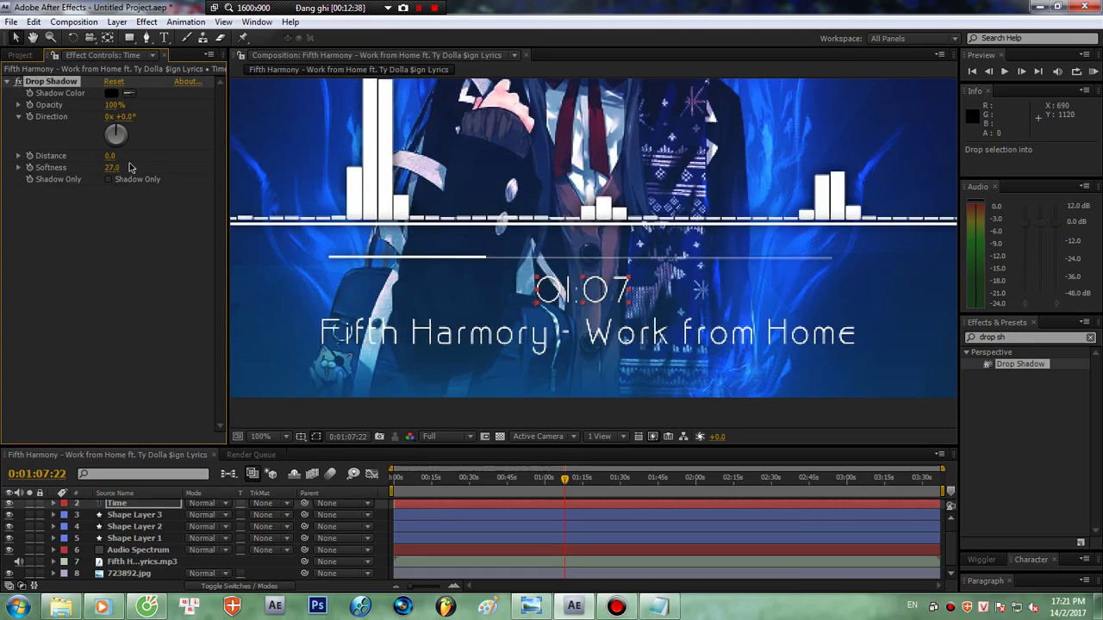
mouse_move(103, 167)
mouse_down()
mouse_move(135, 167)
mouse_move(101, 179)
mouse_move(108, 169)
mouse_up()
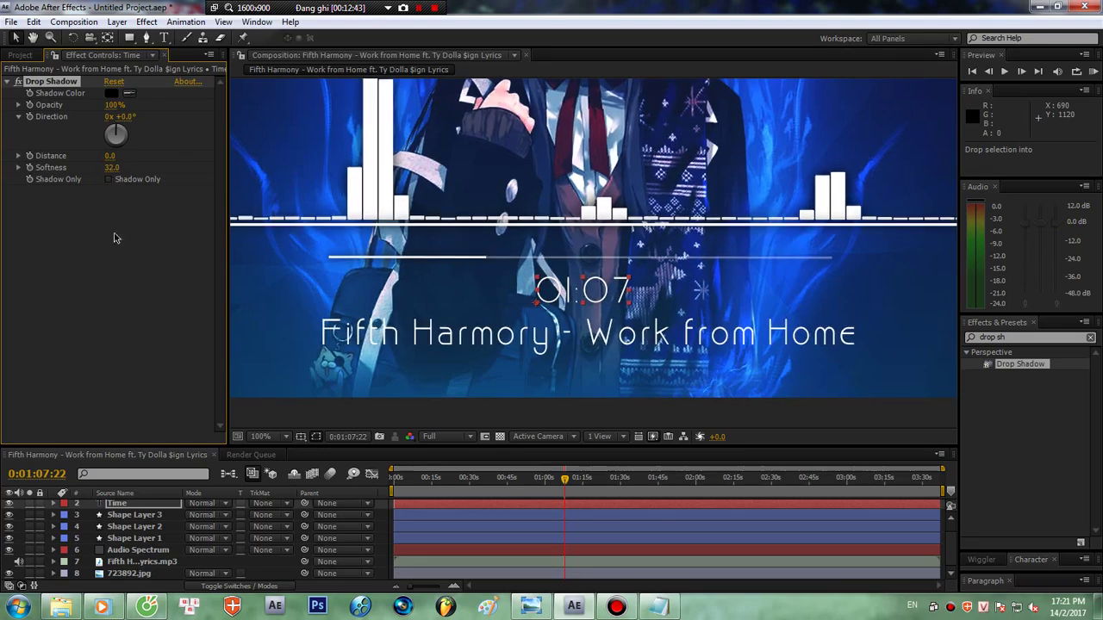
click(7, 81)
- Apply Drop Shadow to the song title text layer with direction 0° and distance 0
scroll(170, 538, up, 1)
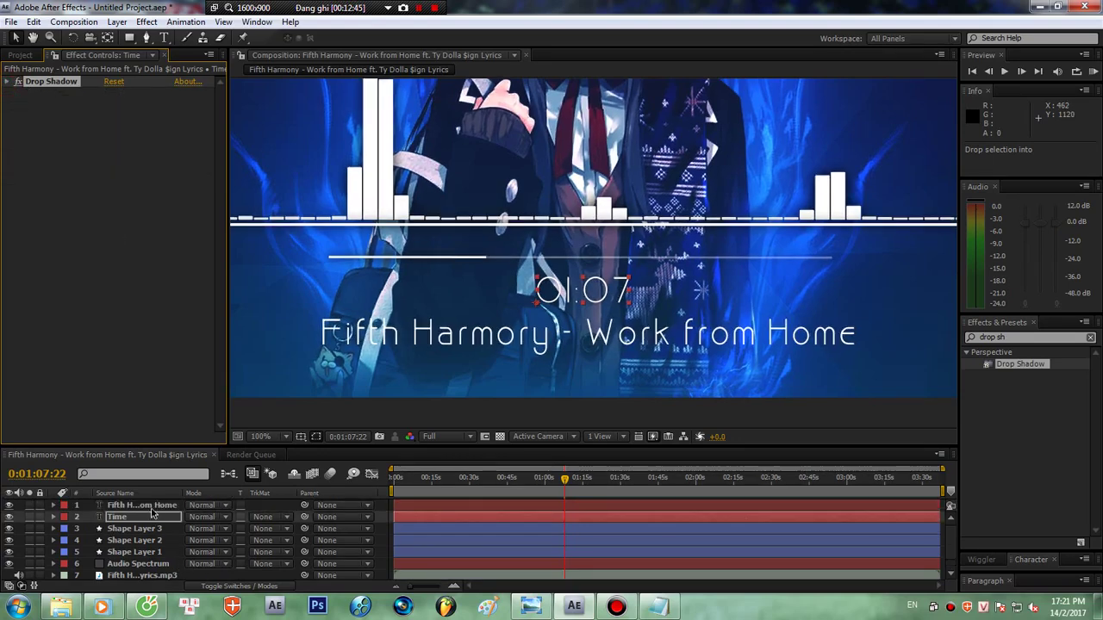
click(146, 506)
drag(1024, 363, 108, 147)
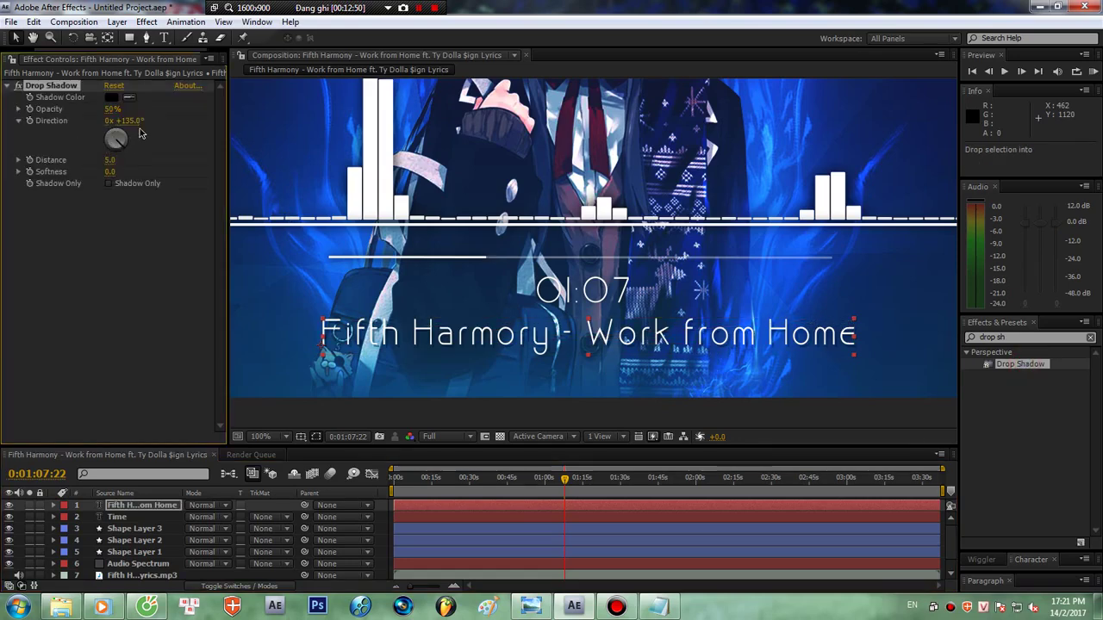
click(128, 120)
text(0)
click(110, 161)
text(0)
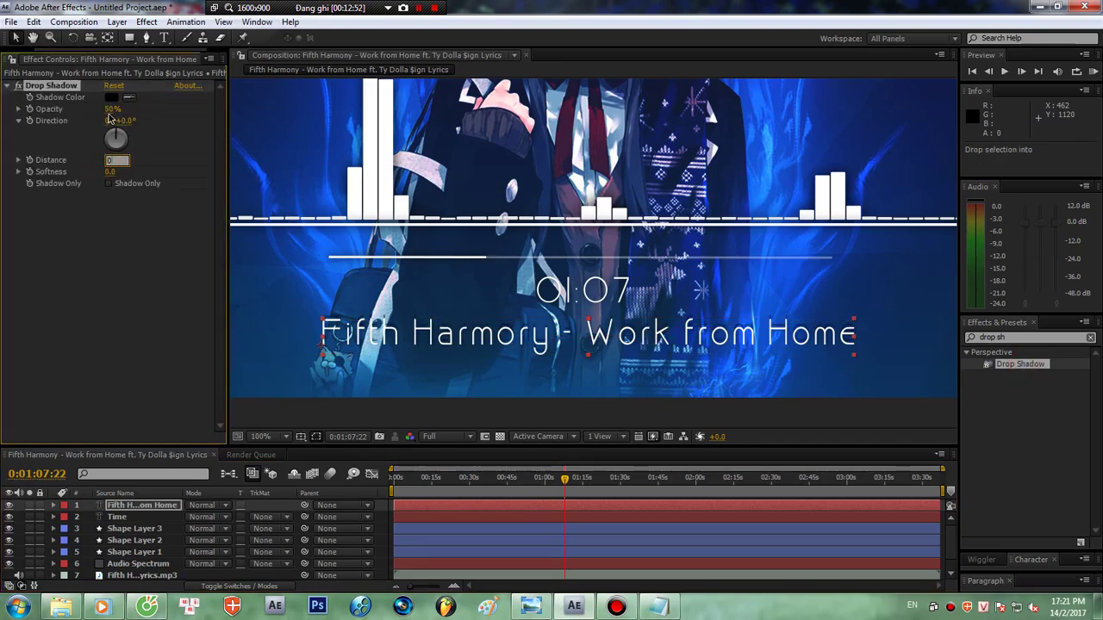
- Set the song title's drop shadow opacity to 100% and adjust its softness to about 24
drag(109, 109, 182, 115)
drag(109, 175, 118, 172)
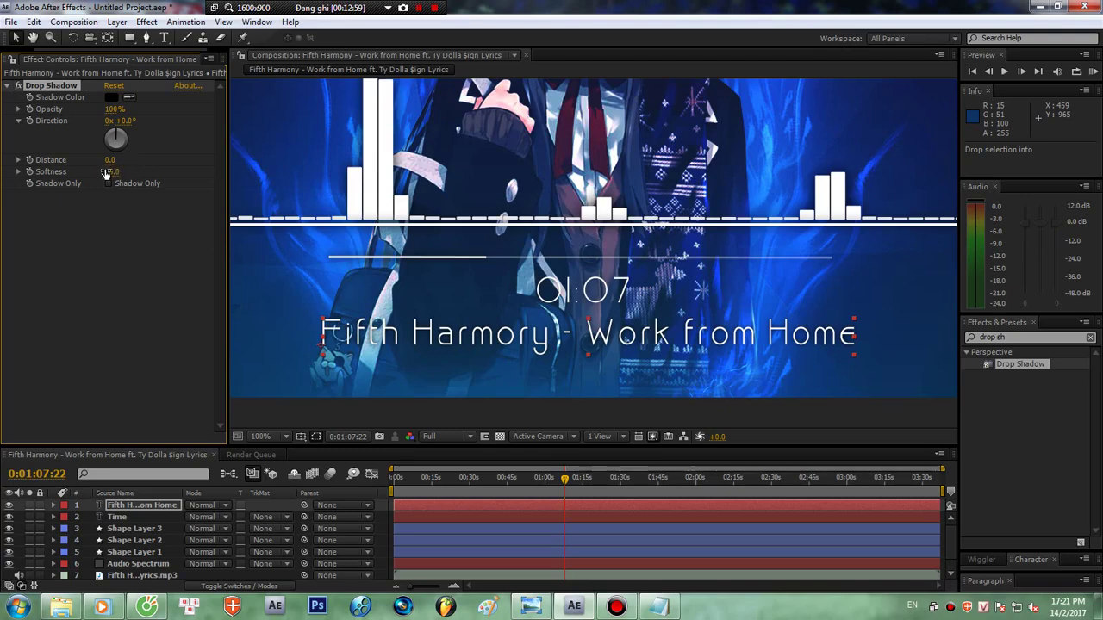
drag(108, 173, 115, 180)
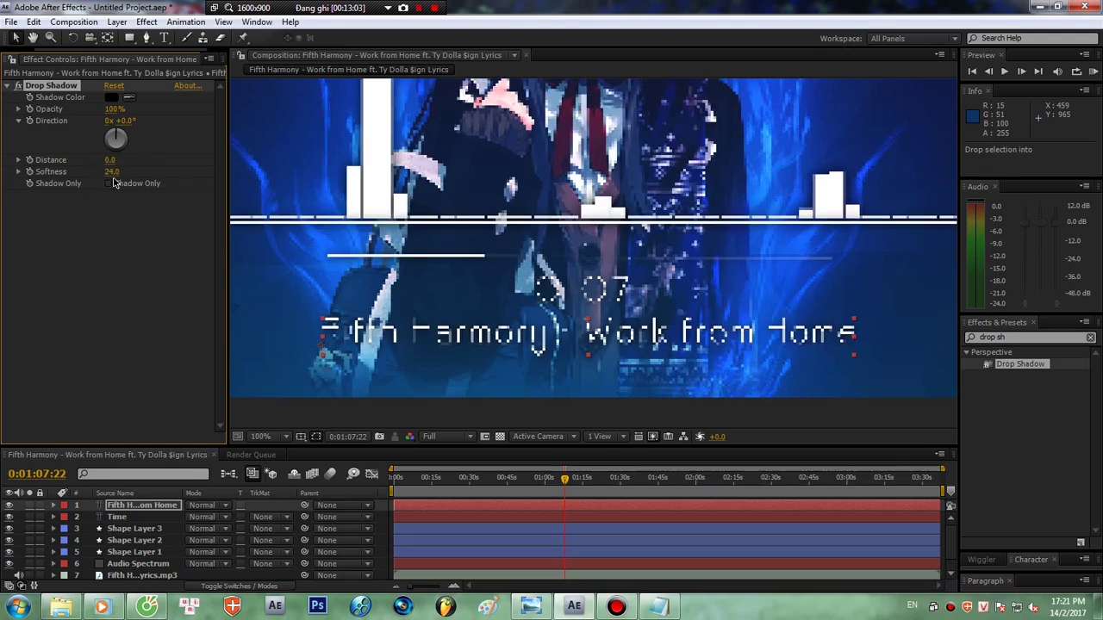
click(10, 87)
click(8, 86)
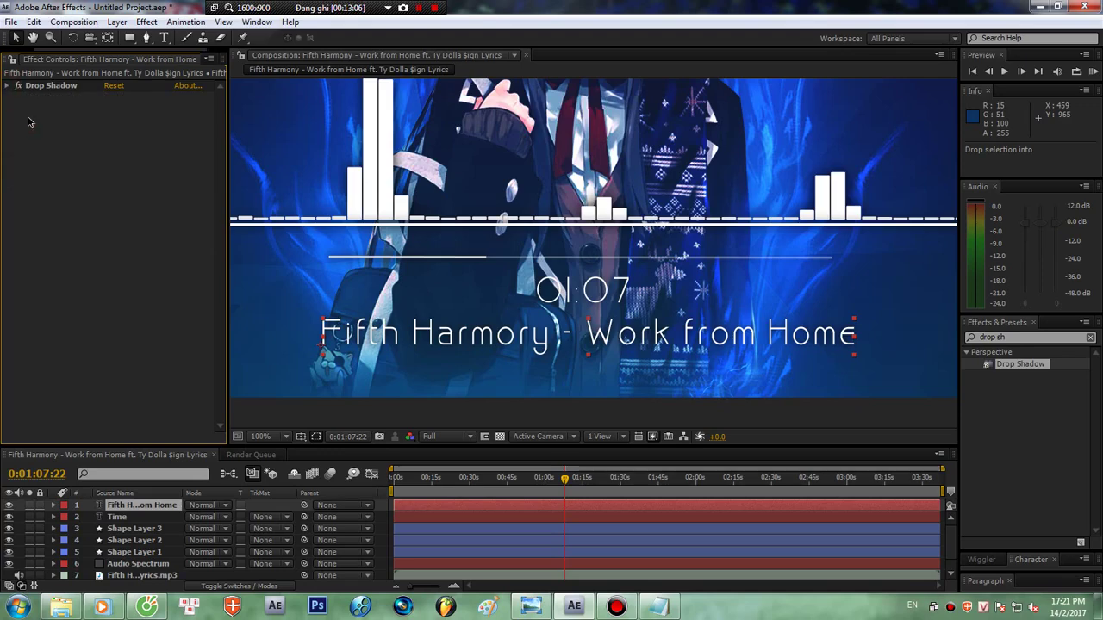
- Switch to Notepad and replace the note with "chỉnh thế nào thì tùy mấy thím :3"
click(668, 609)
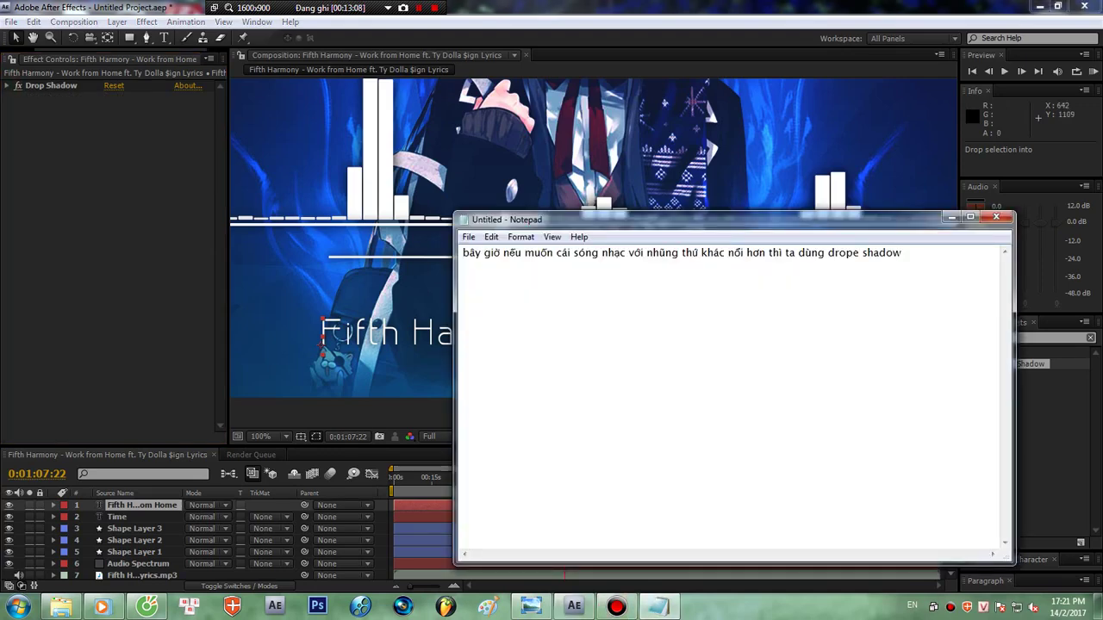
drag(918, 259, 239, 278)
text(ch)
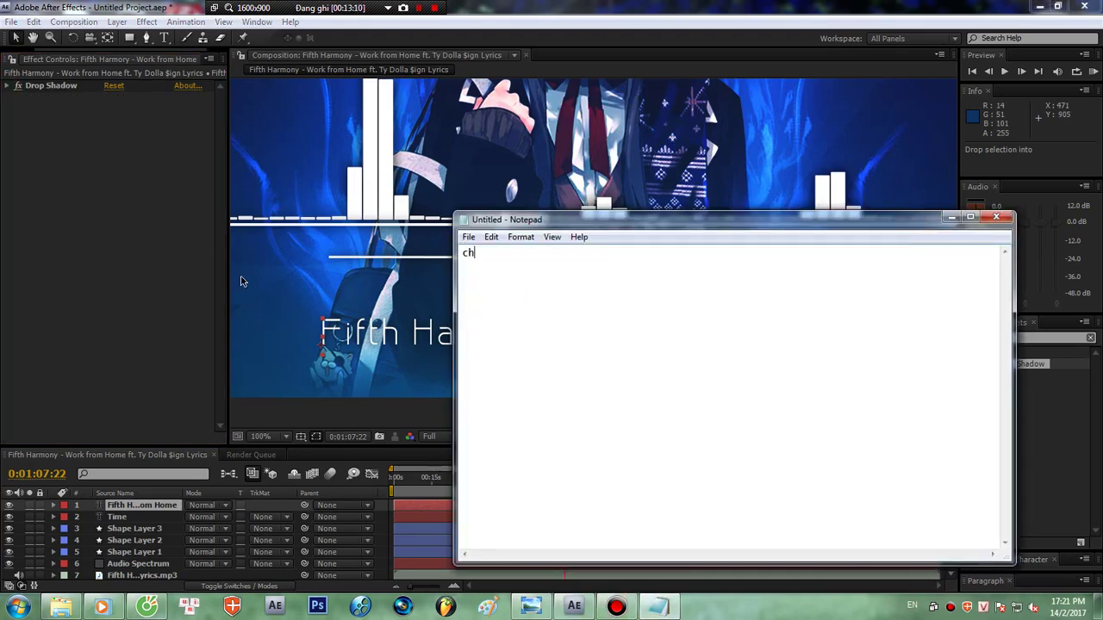
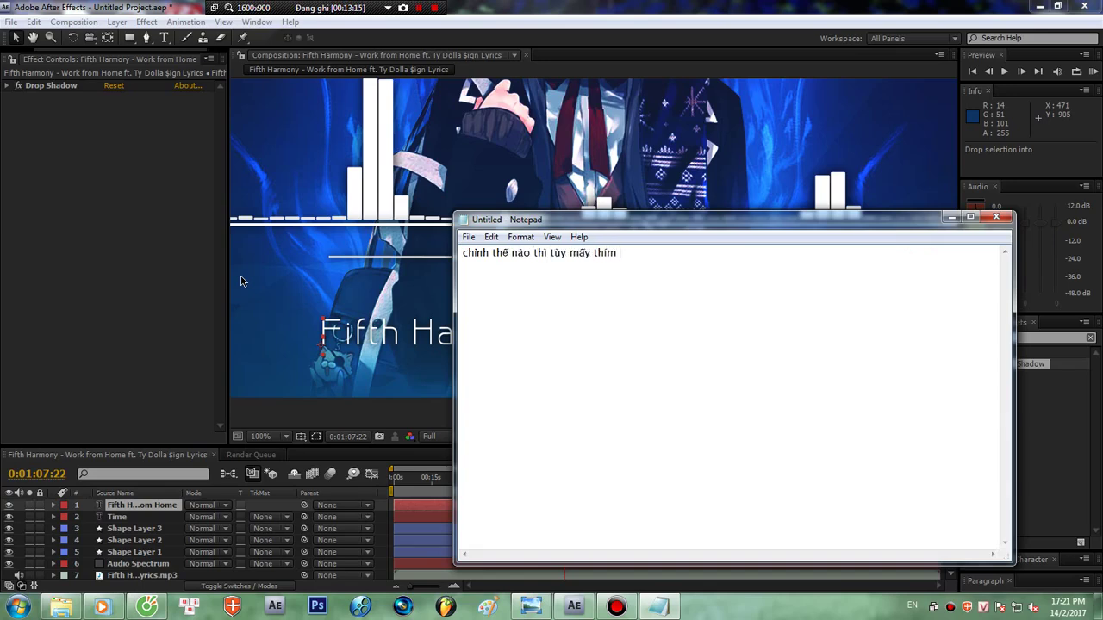
- Return to After Effects and view the whole composition at 50% magnification
click(523, 4)
scroll(424, 247, down, 1)
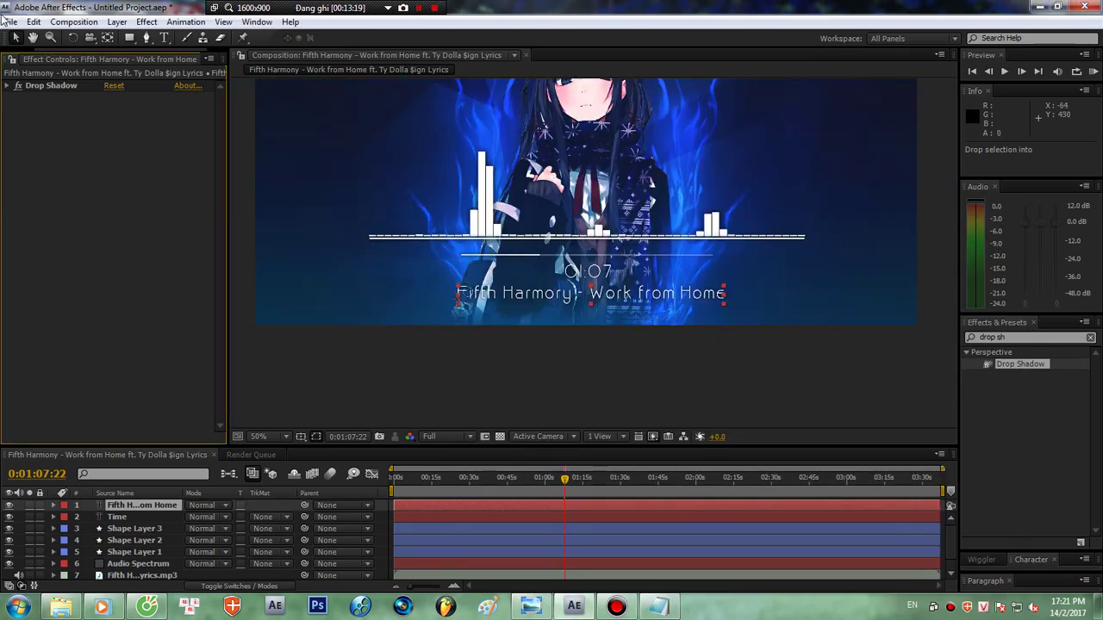
click(32, 38)
drag(483, 171, 458, 312)
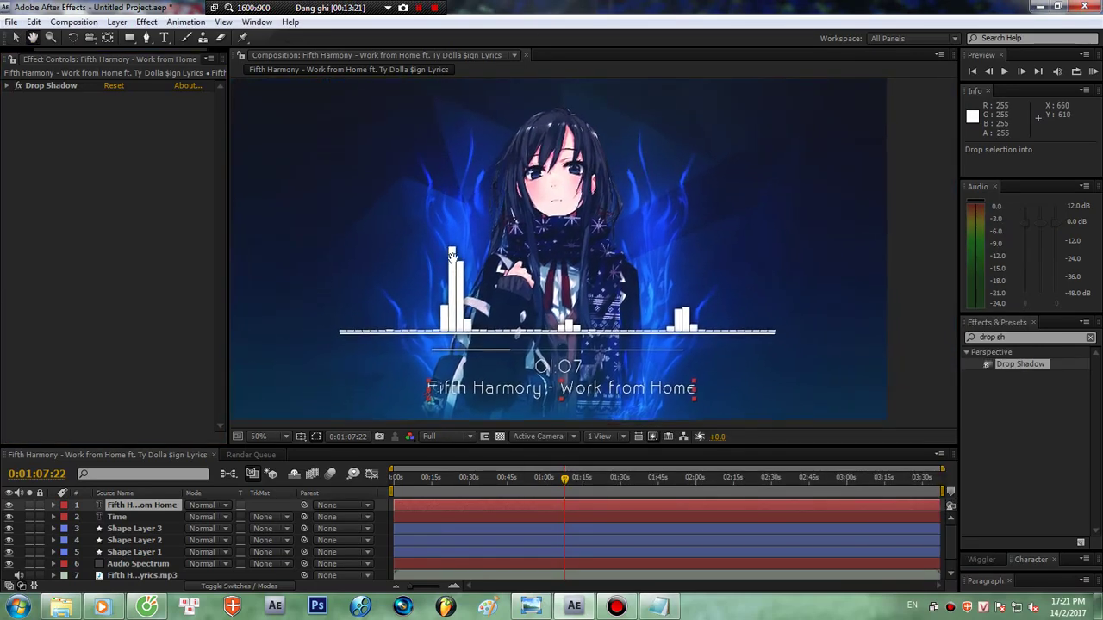
- Switch to Notepad and replace the note with "bây giờ là wiggle ( cho cái hình nền nó lắc ) :v"
click(659, 607)
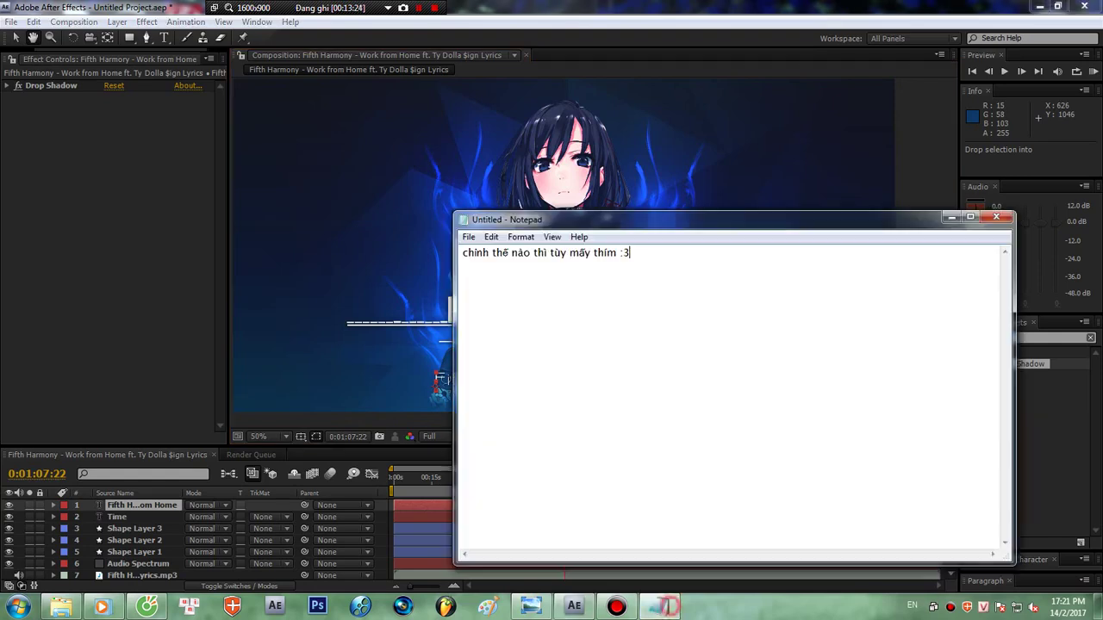
drag(647, 258, 449, 266)
text(b)
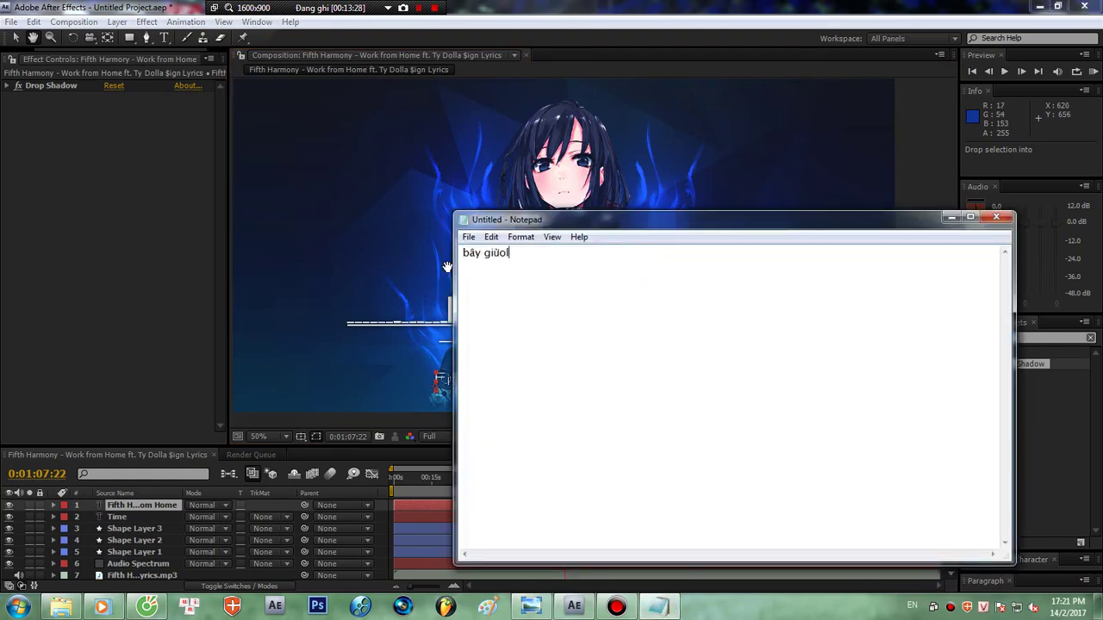
text(ây gio)
text(làm)
key(BackSpace)
key(BackSpace)
text(wiggle ( cho cái hi)
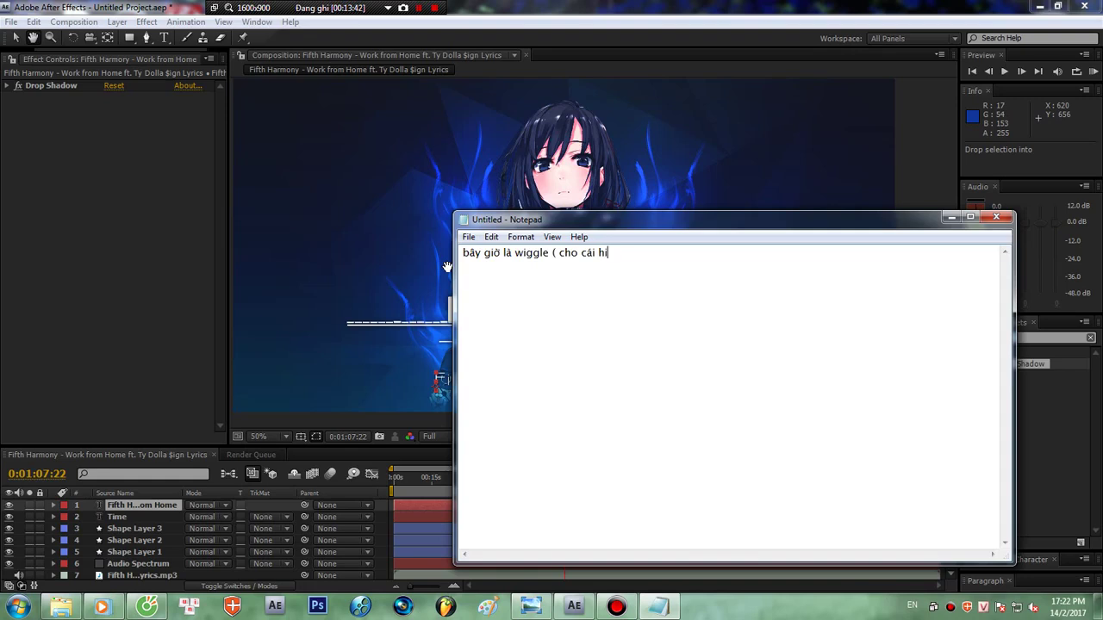
text(n nó lắc ) :v)
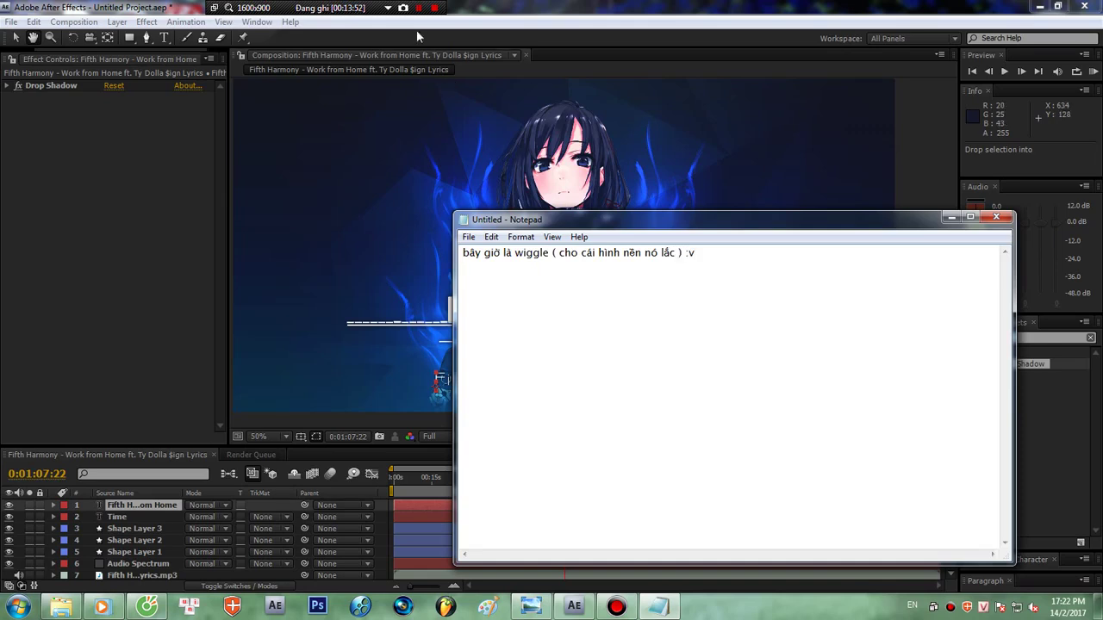
- Return to After Effects, reveal the transform properties of the 723892.jpg background layer and move the current time to 0:00:00:00
click(473, 6)
scroll(153, 560, down, 1)
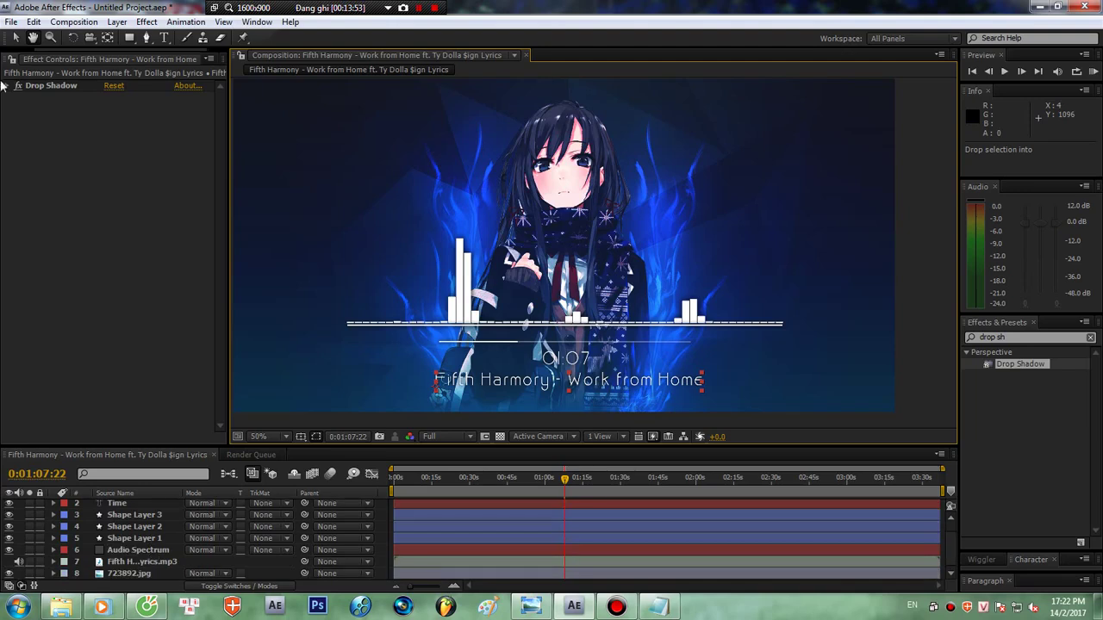
click(121, 570)
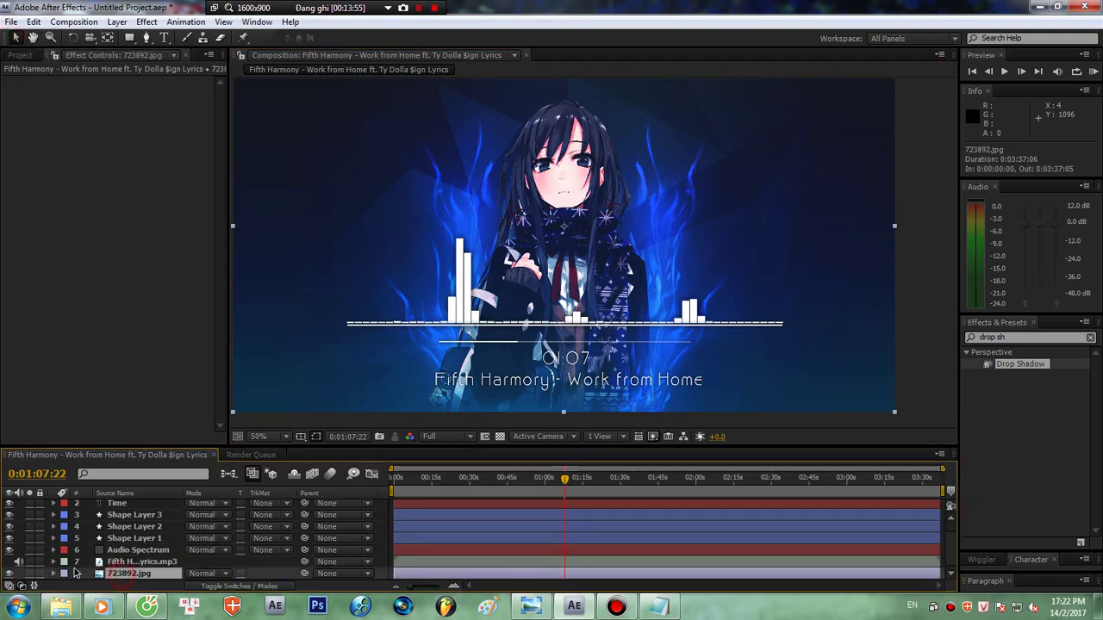
click(54, 573)
click(65, 574)
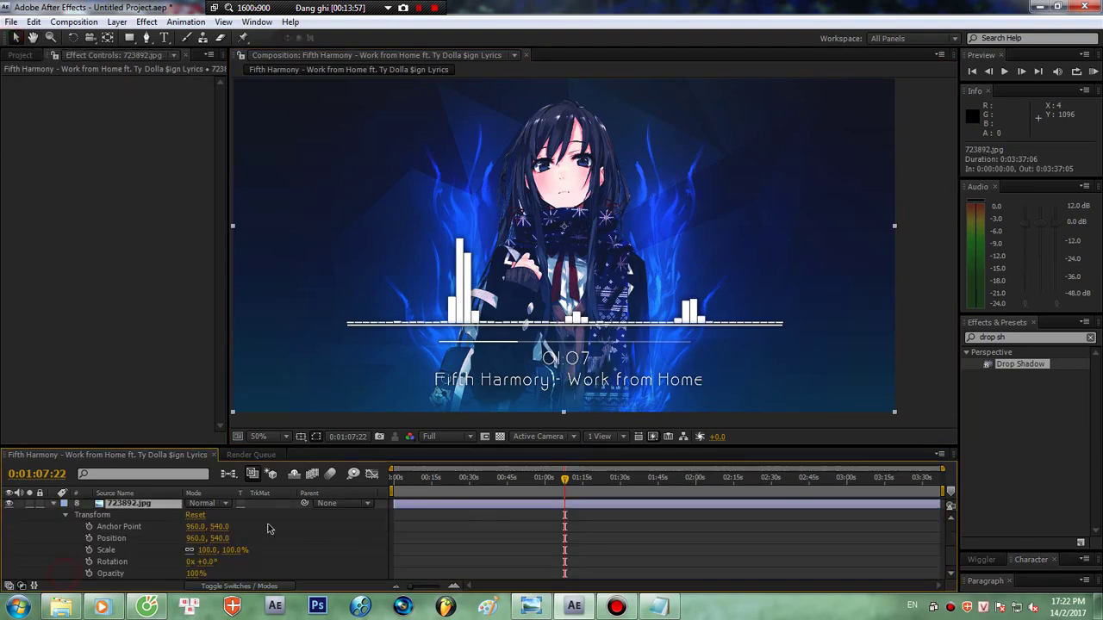
drag(457, 479, 375, 487)
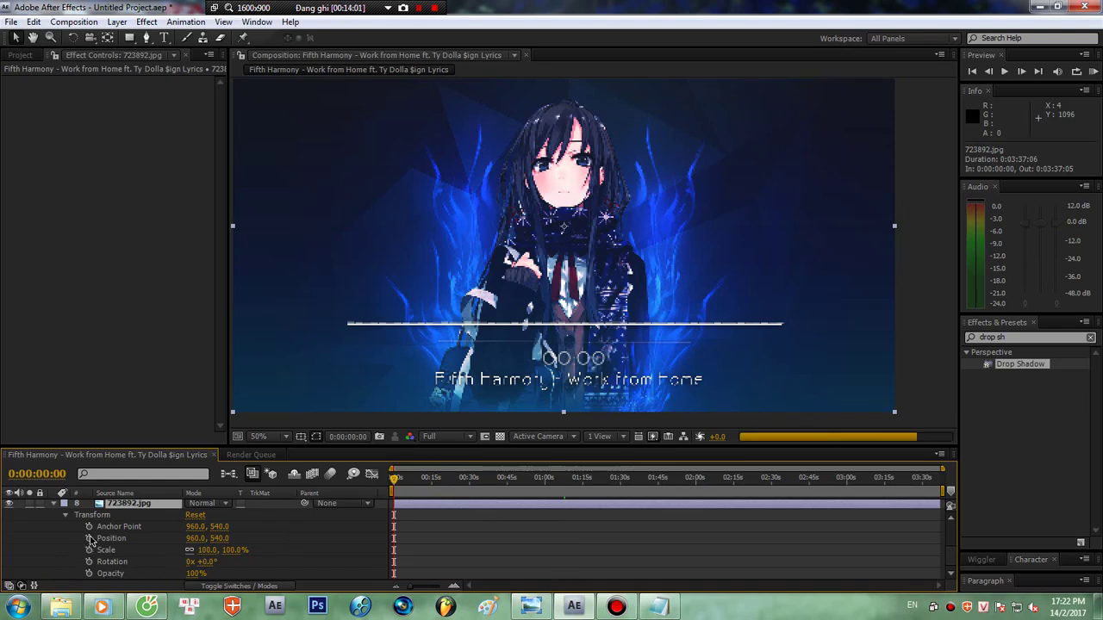
- Switch to Notepad and replace the note with "bấm Alt + chuột"
click(648, 609)
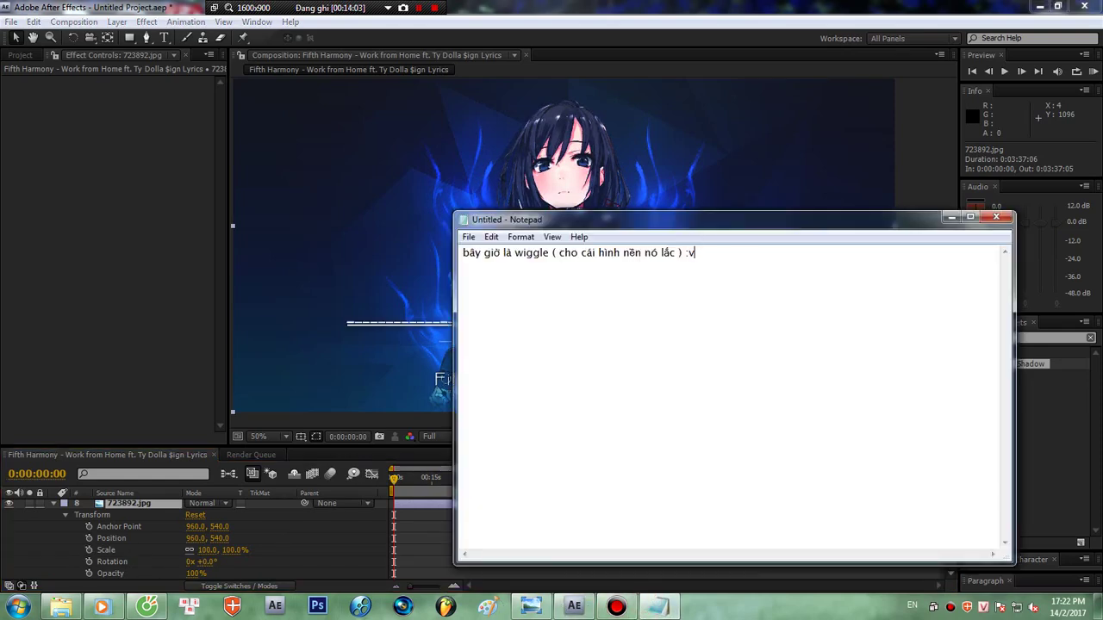
drag(721, 251, 257, 262)
text(băms )
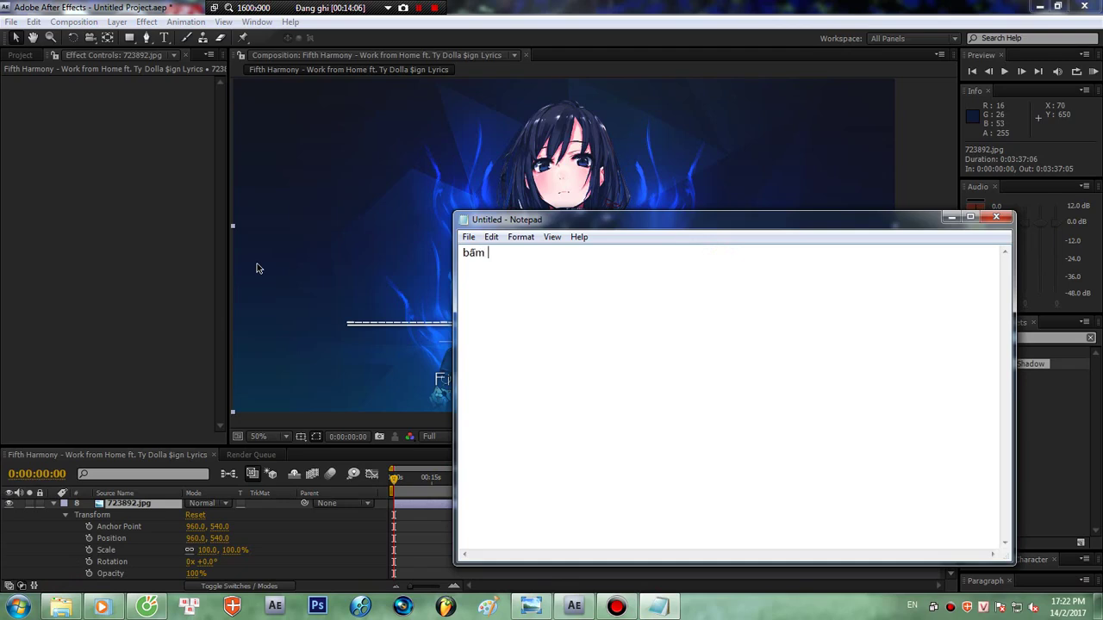
text(Alt)
text( + chuootj)
- Return to After Effects and add the expression wiggle(0.8,13) to the background layer's position
click(129, 538)
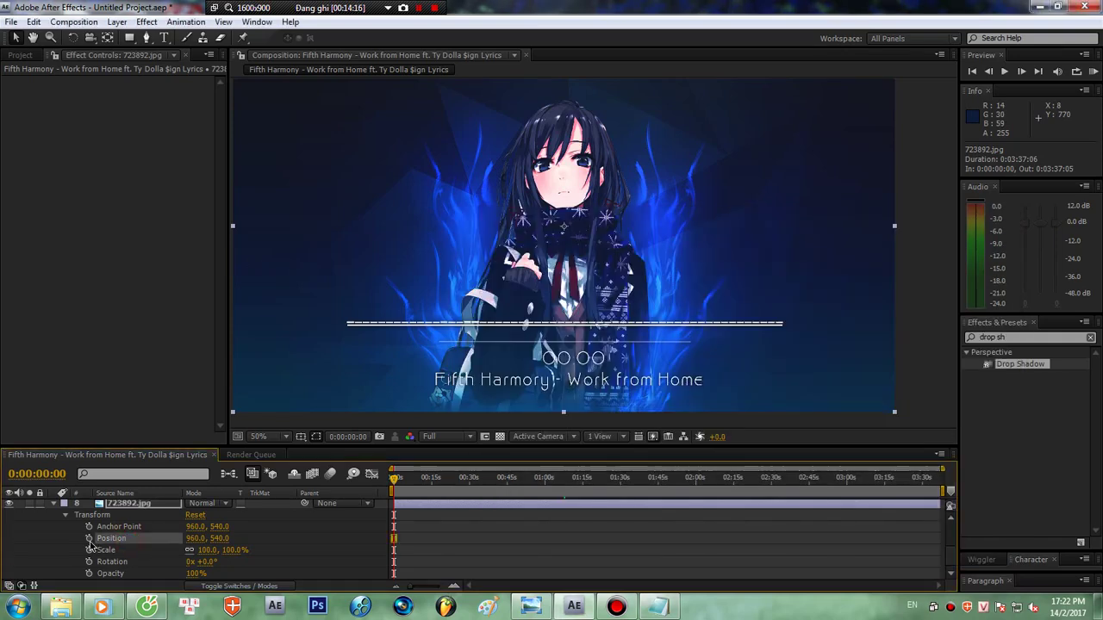
alt+click(89, 539)
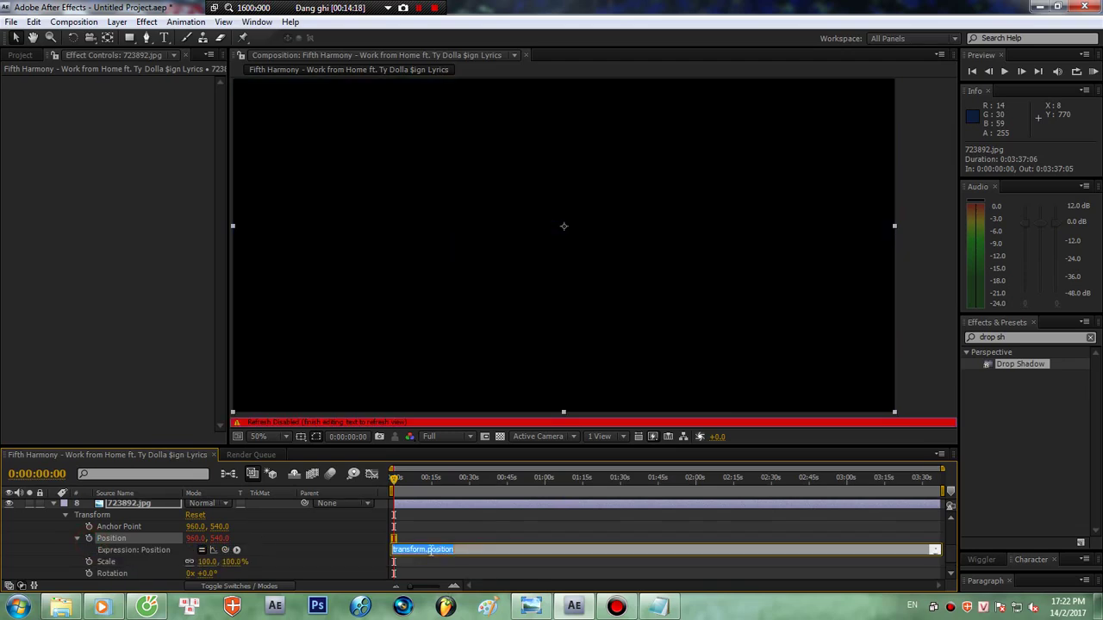
text(wiggle(0.8,13))
click(285, 522)
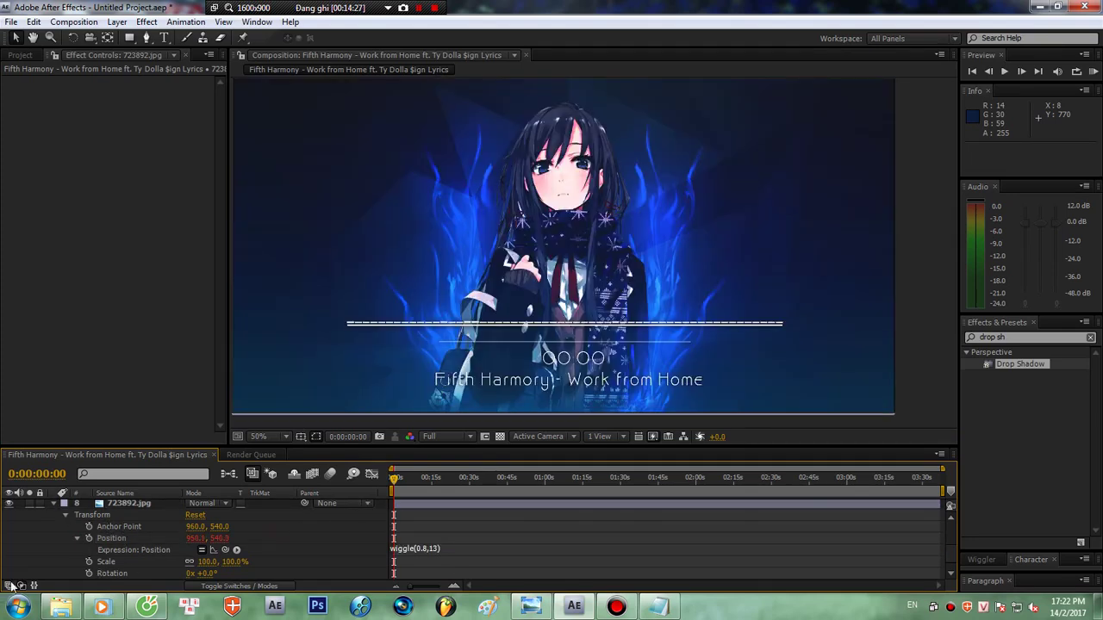
- Add rotation keyframes to the background layer at the composition's start and at its end, 0:03:37:05
click(88, 573)
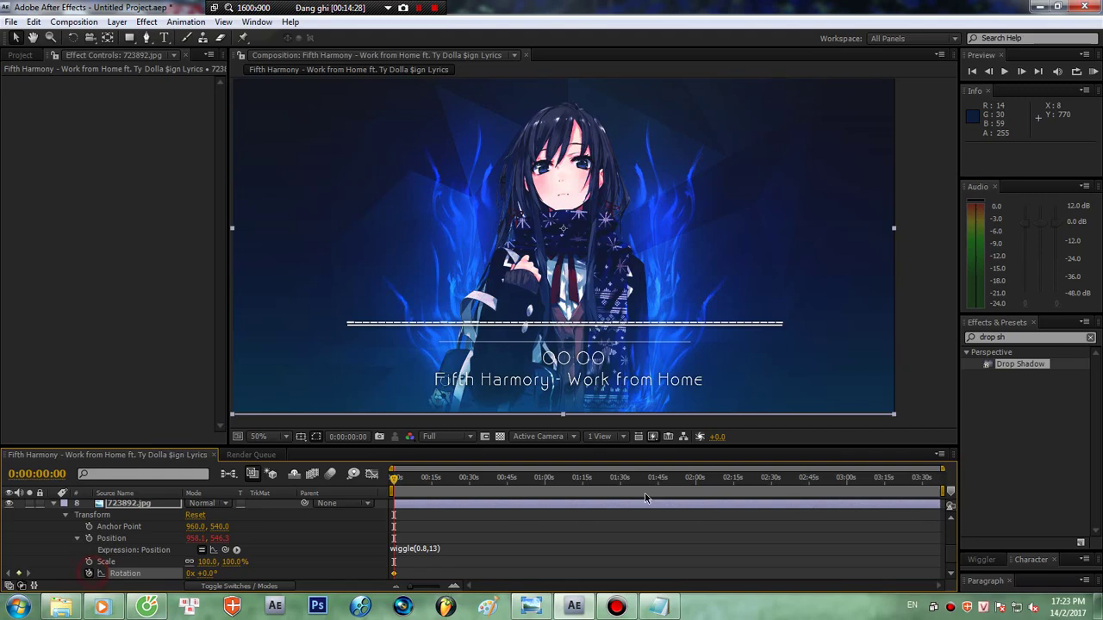
click(941, 478)
drag(939, 477, 953, 476)
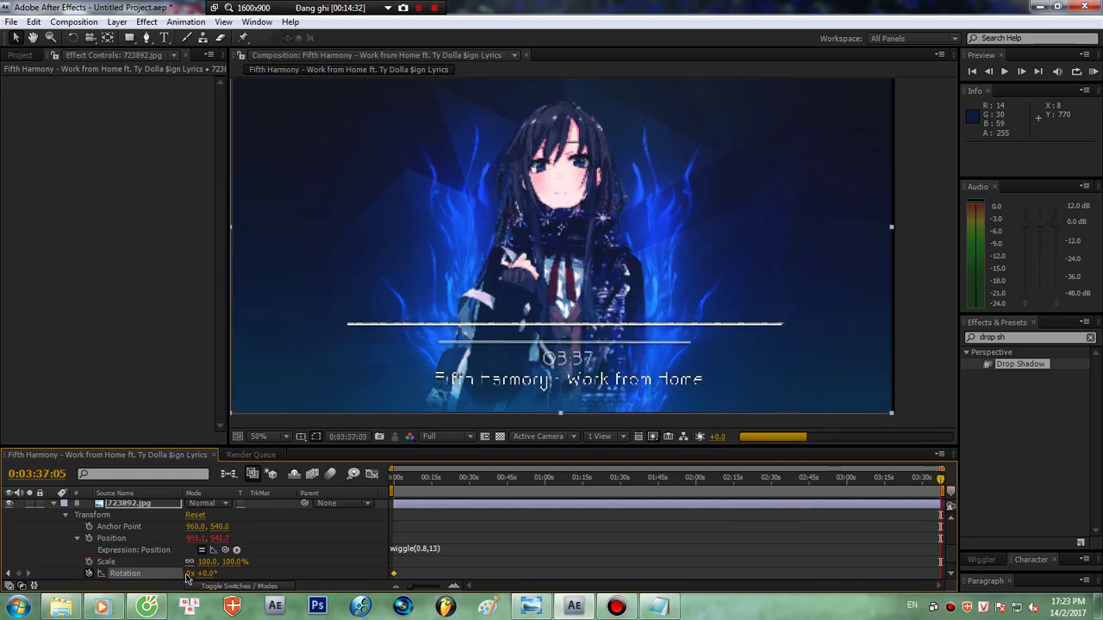
click(20, 575)
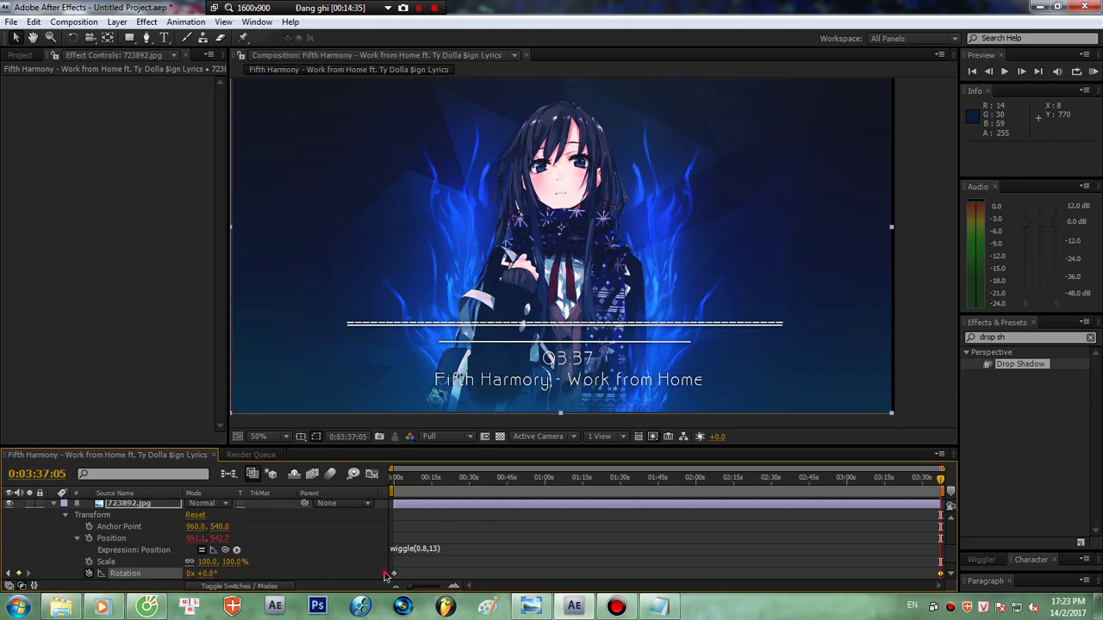
- Apply the Wiggler to the background's rotation keyframes with frequency 1.0 per second and magnitude 1.5, and scrub through the timeline to check the motion
drag(653, 579, 942, 575)
drag(1006, 550, 1004, 390)
click(992, 395)
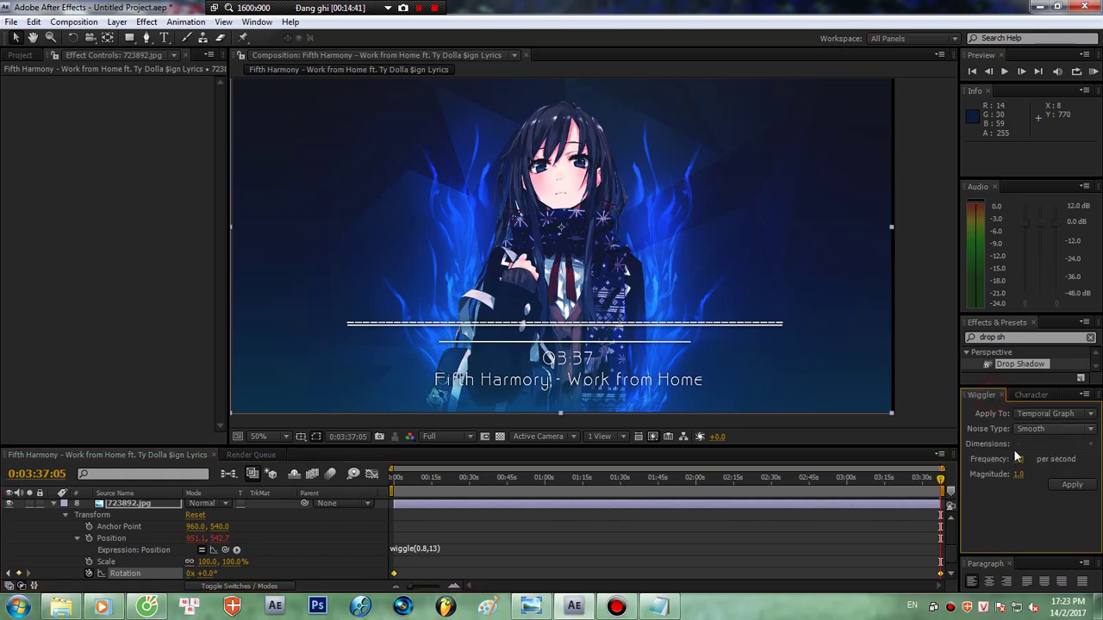
click(1019, 460)
text(1)
click(1020, 475)
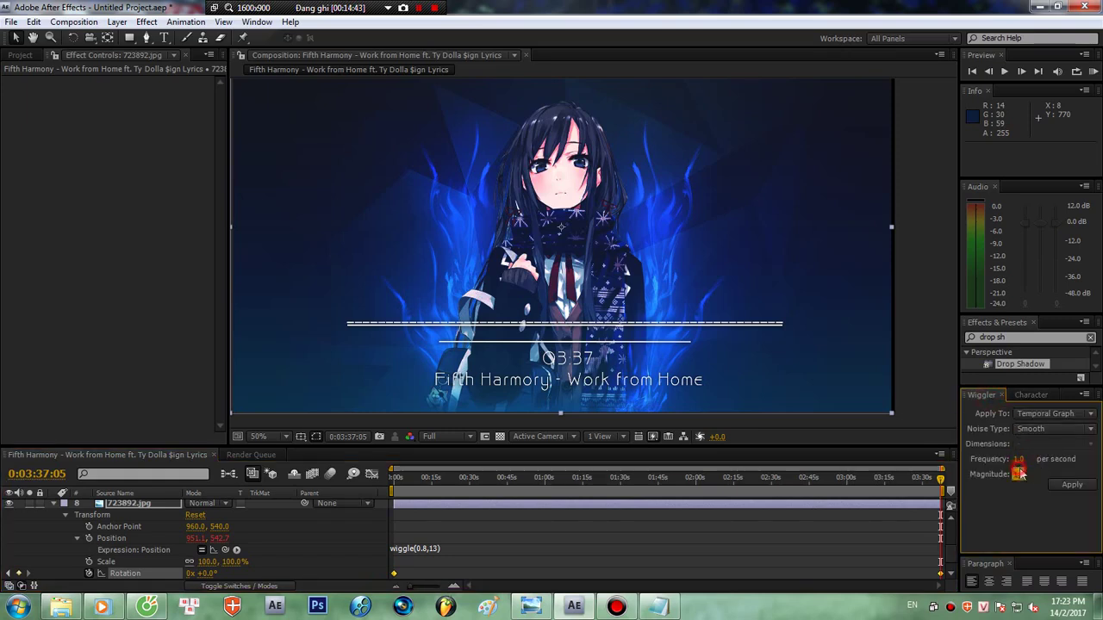
click(1055, 485)
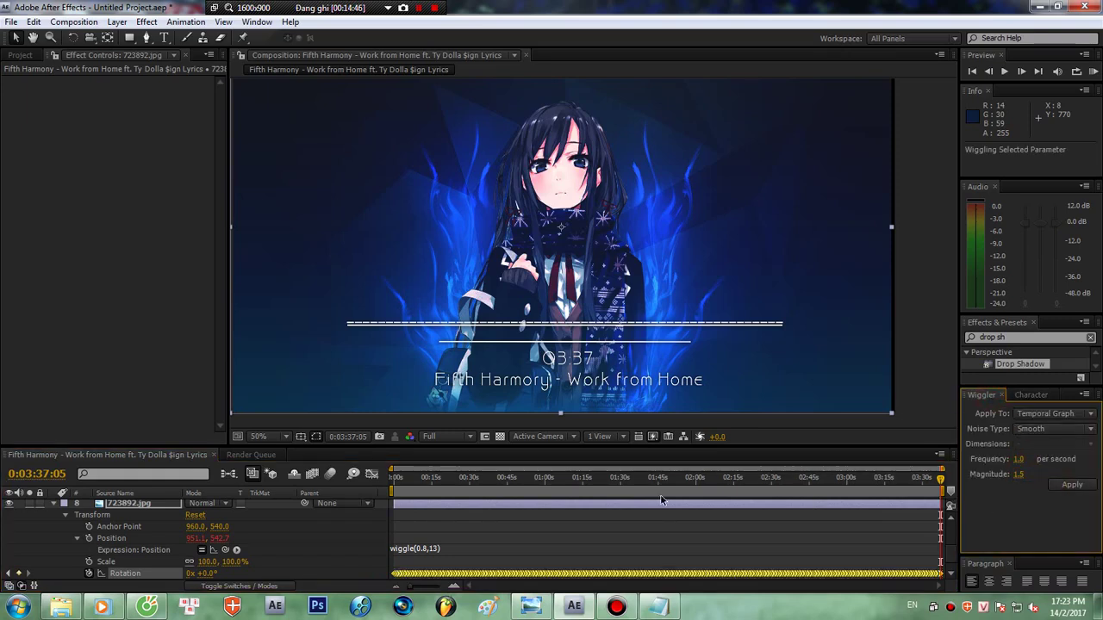
click(446, 479)
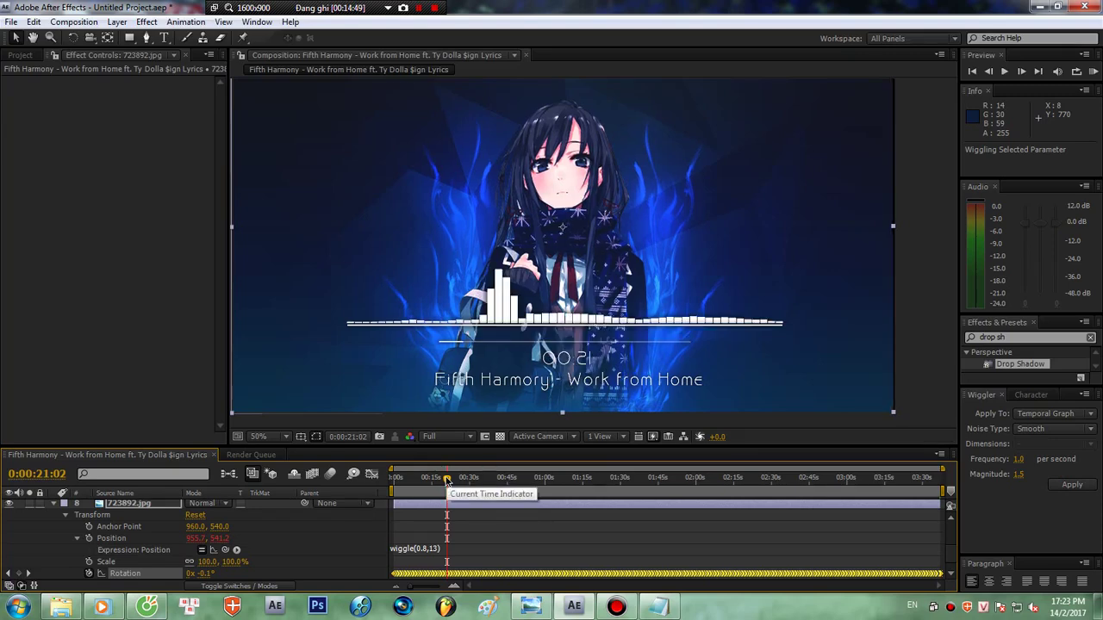
drag(447, 479, 541, 491)
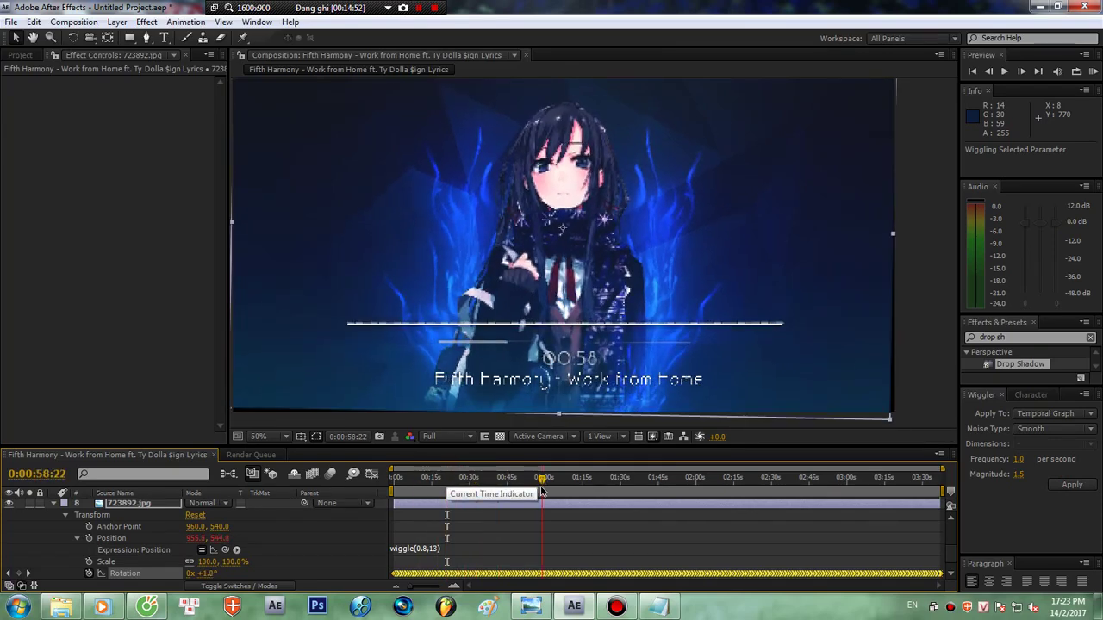
- Switch to Notepad and replace the note with "nhớ cho cái hình nền nó to lên xíu"
click(659, 607)
drag(603, 270, 315, 268)
text(nhớ)
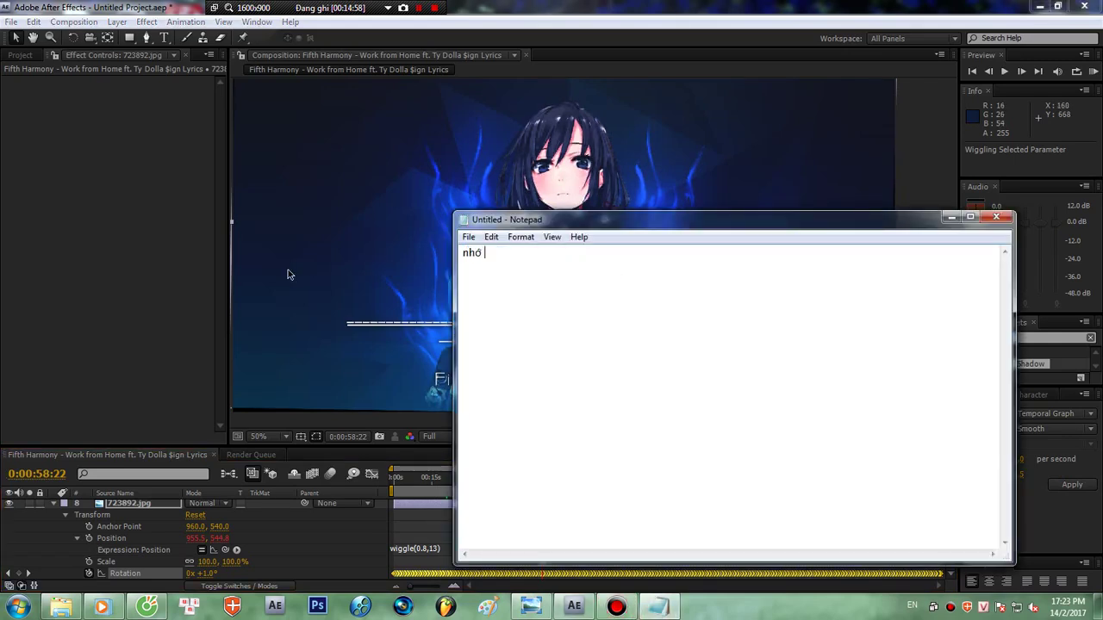
text( cho ca)
text(i hình nền nó to lên)
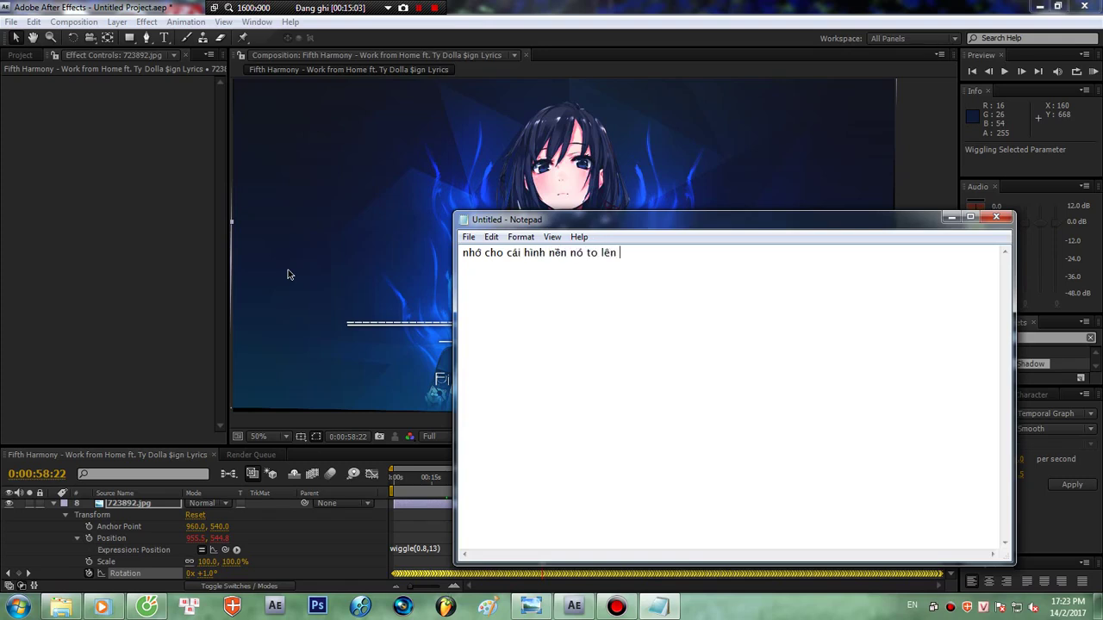
text( xíu)
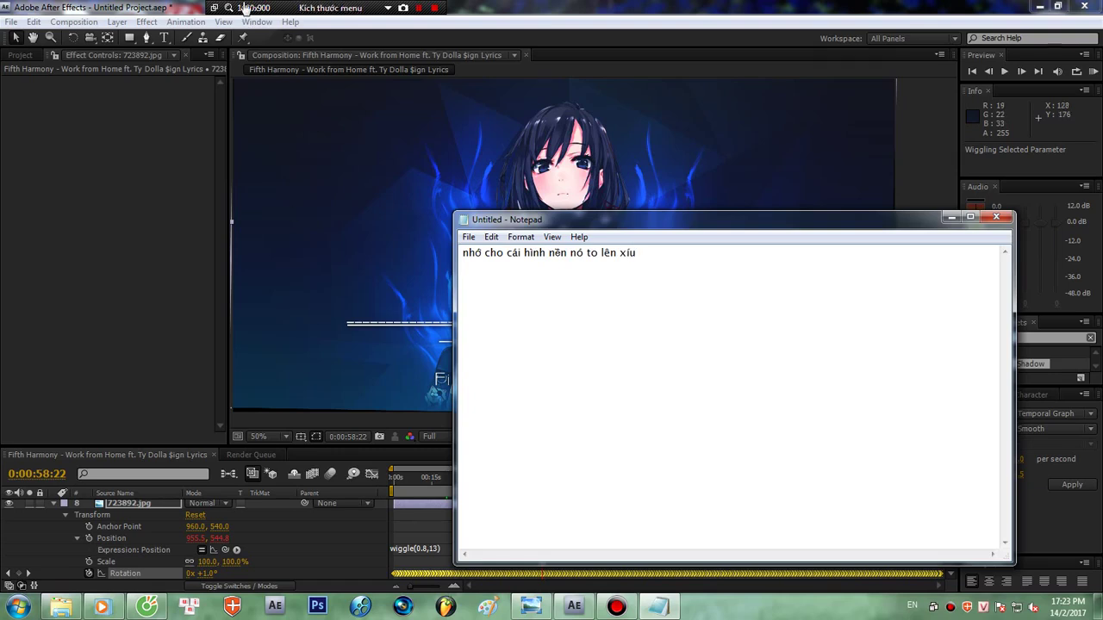
- Return to After Effects, scale the background layer to 108% and scrub the timeline to check its edges
click(434, 8)
click(560, 19)
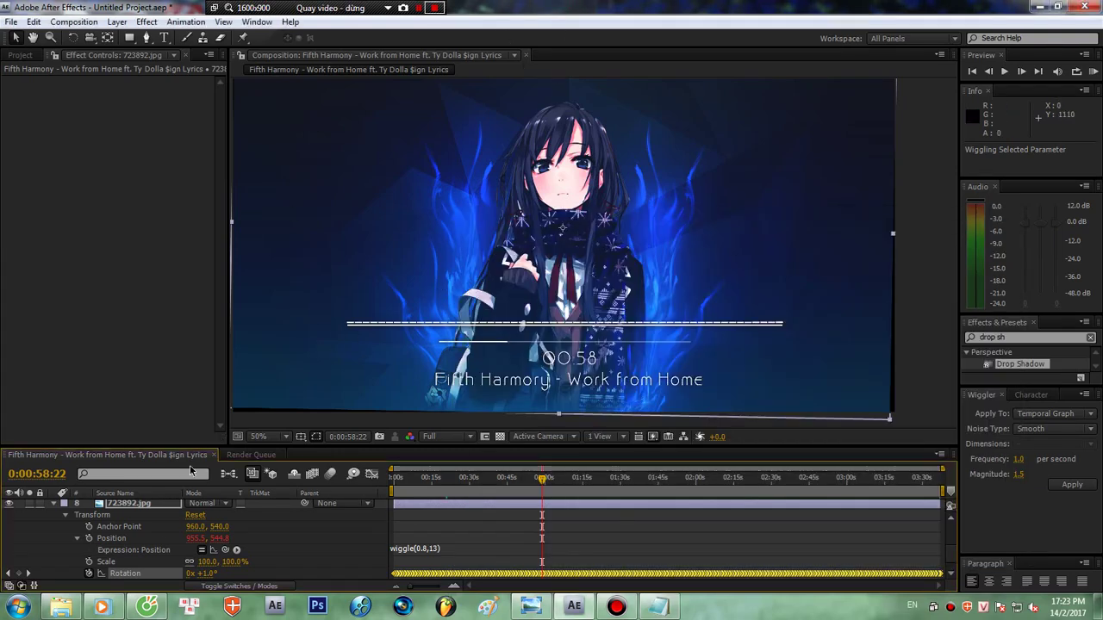
scroll(123, 561, down, 1)
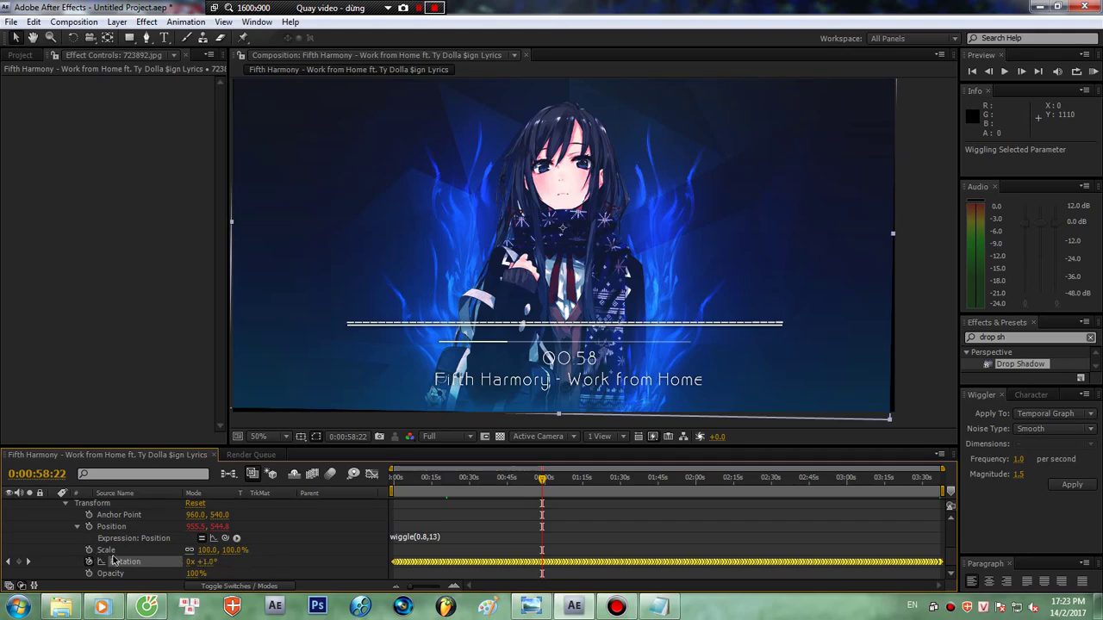
click(304, 550)
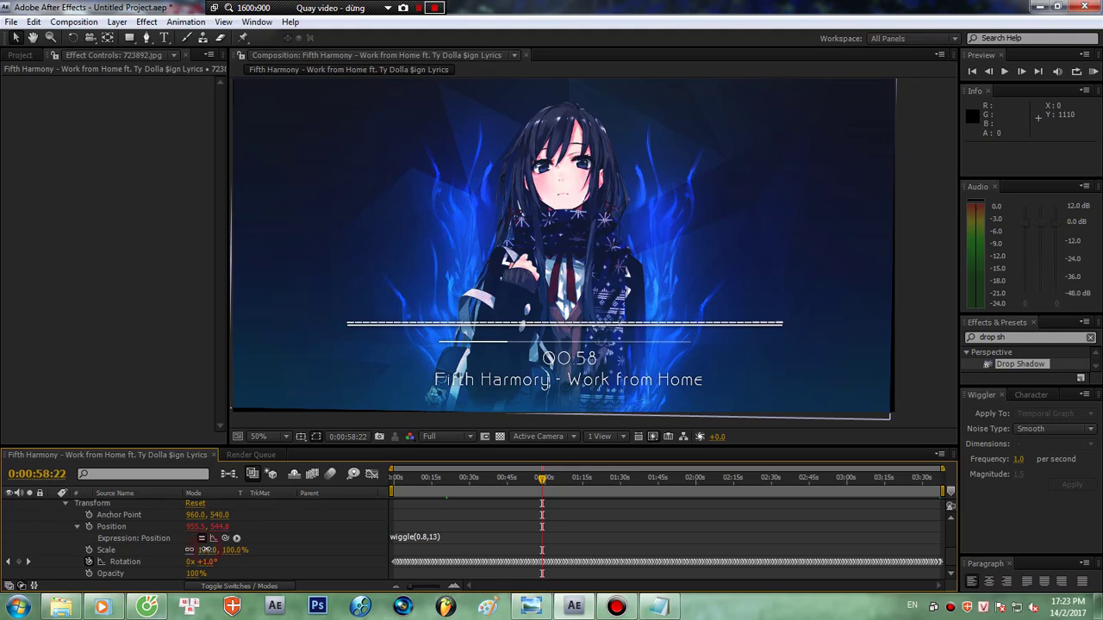
drag(202, 550, 210, 549)
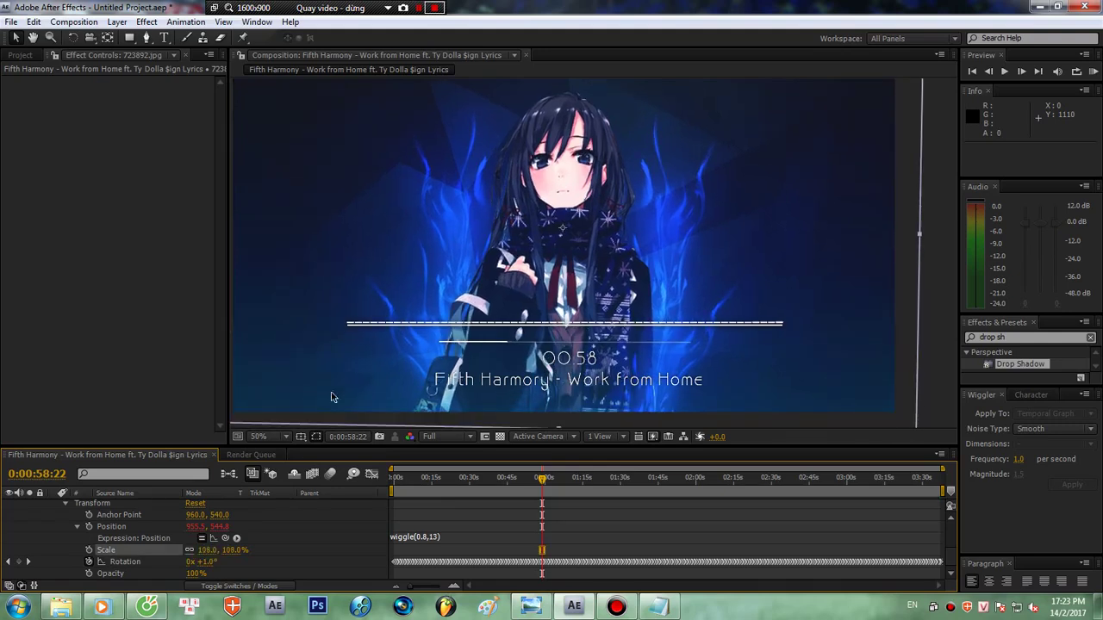
drag(543, 479, 642, 471)
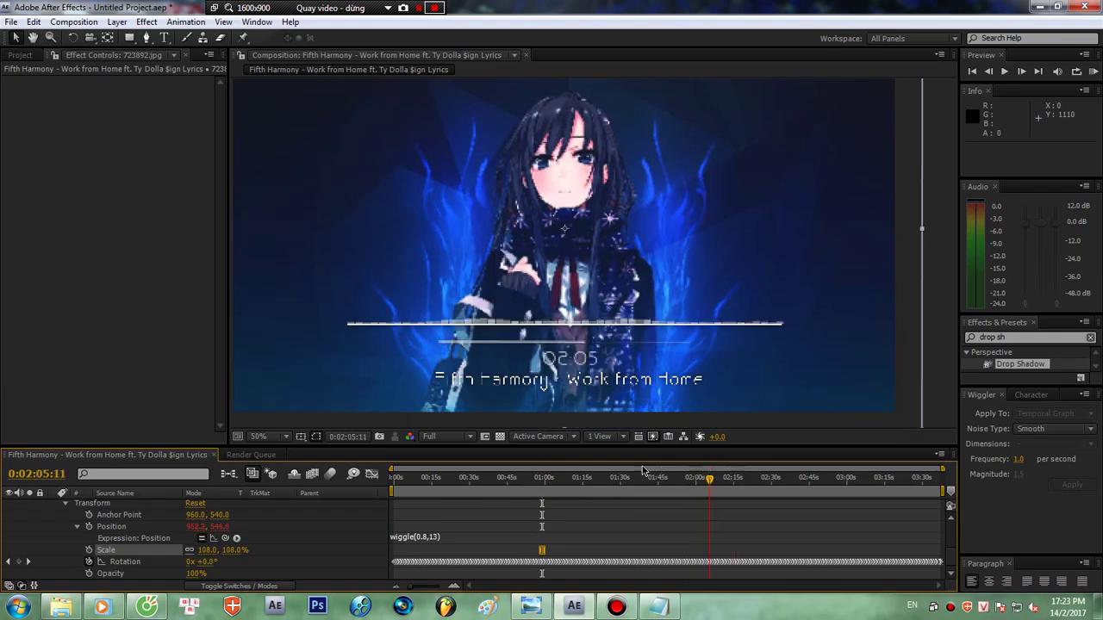
click(633, 476)
- Replace the Notepad note with "ok :3" and return to the composition in After Effects
click(658, 607)
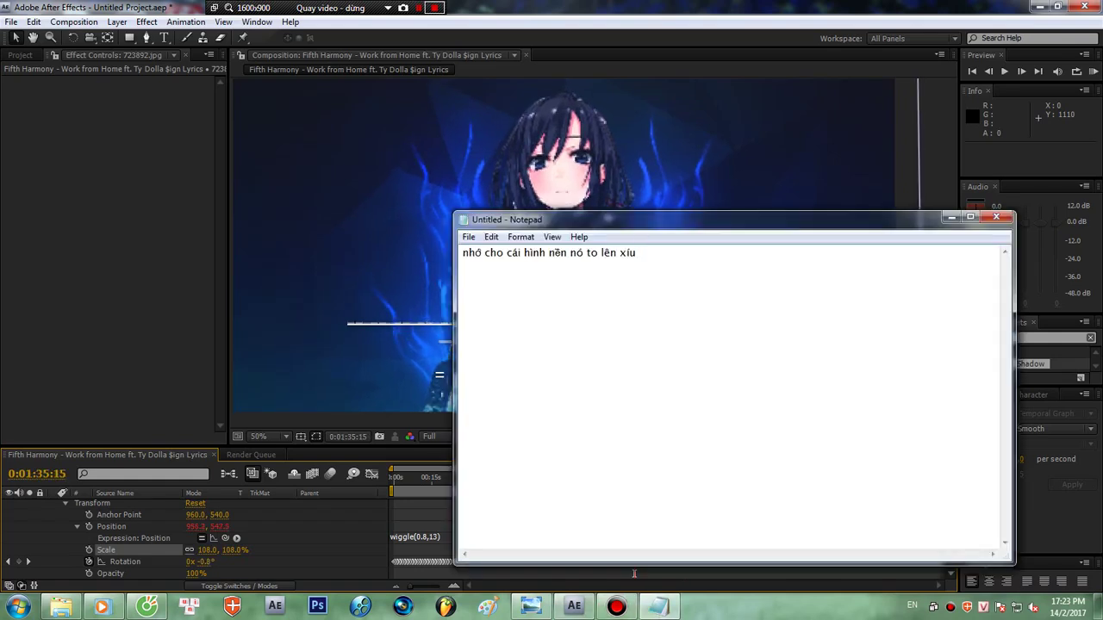
key(BackSpace)
key(BackSpace)
key(BackSpace)
key(BackSpace)
key(BackSpace)
key(BackSpace)
key(BackSpace)
key(BackSpace)
key(BackSpace)
key(BackSpace)
key(BackSpace)
key(BackSpace)
key(BackSpace)
key(BackSpace)
key(BackSpace)
key(BackSpace)
key(BackSpace)
key(BackSpace)
key(BackSpace)
key(BackSpace)
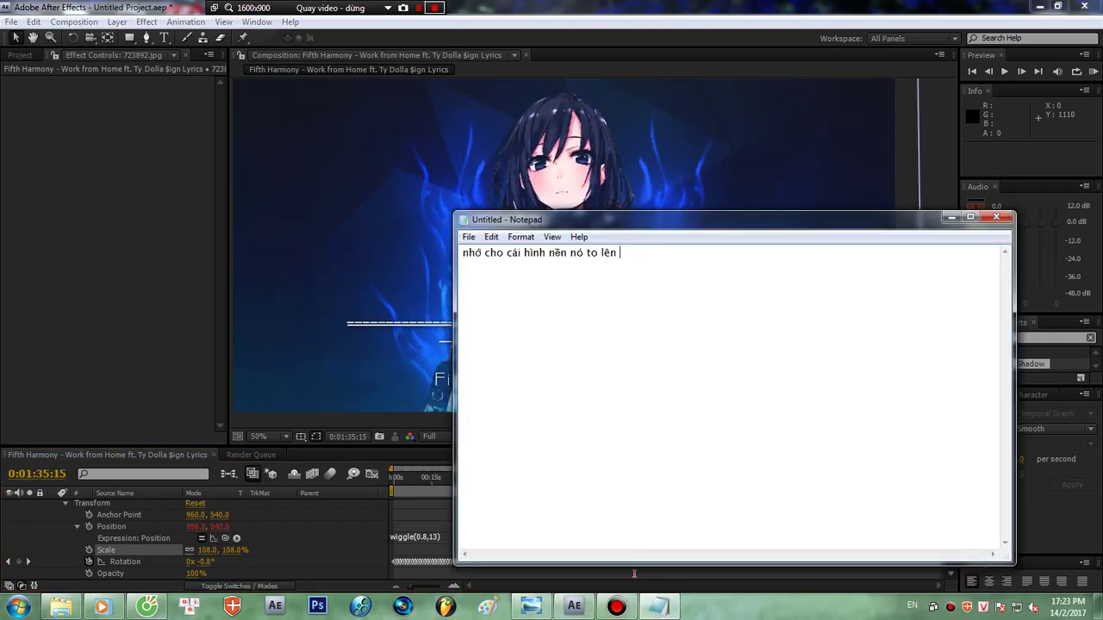
text(ok :3)
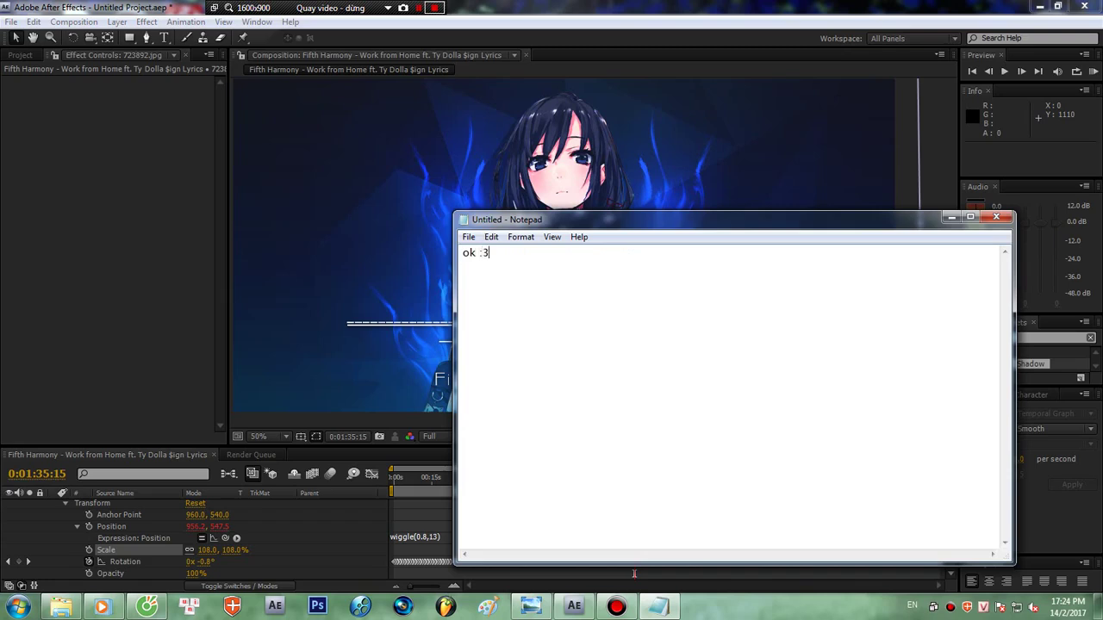
click(587, 6)
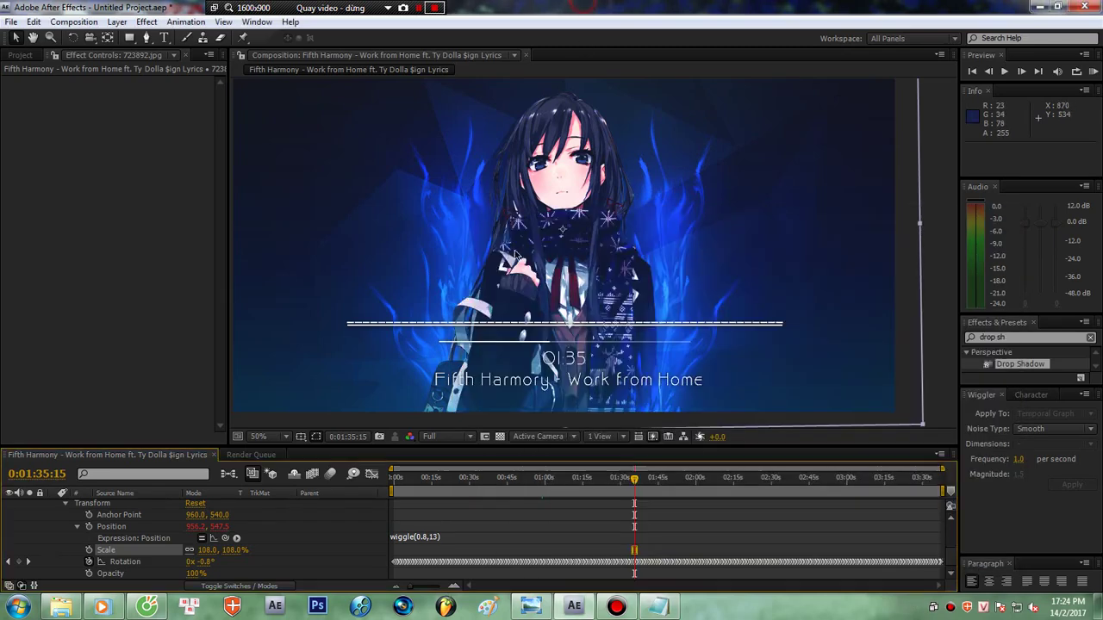
- Switch to Notepad, replace the note with "bây giờ ta render video" and return to After Effects
click(659, 606)
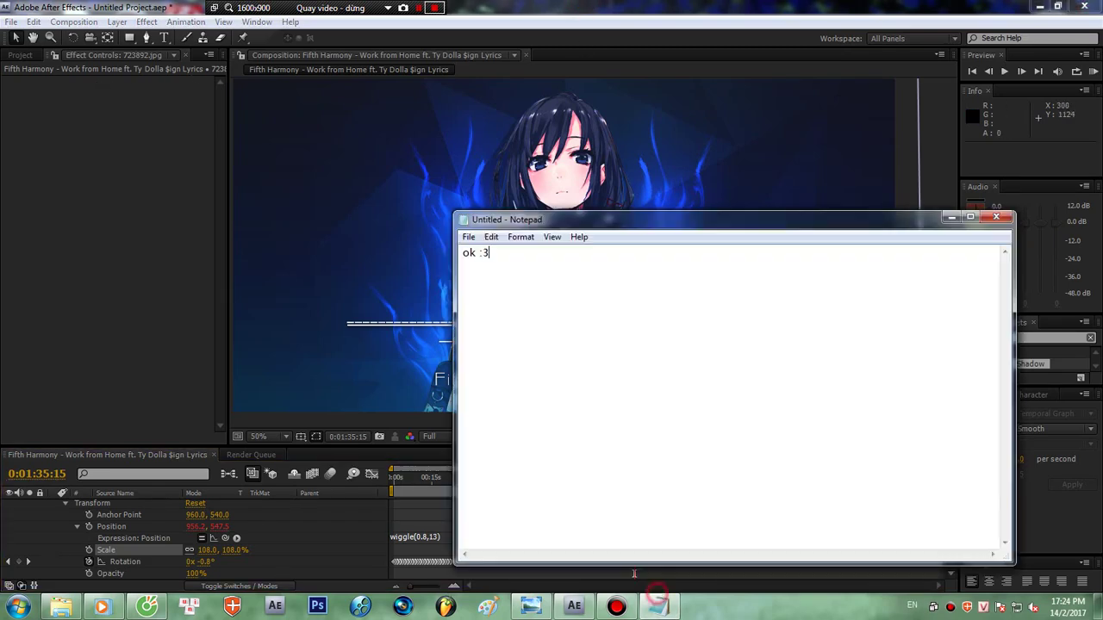
drag(547, 266, 368, 277)
text(bây giờ ta)
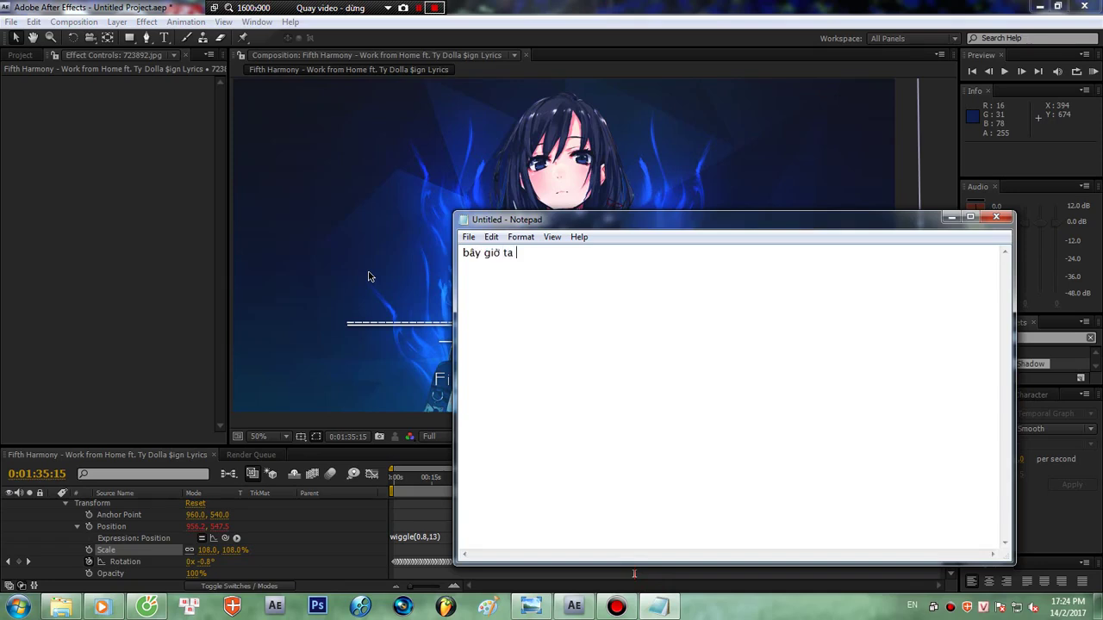
text( render video)
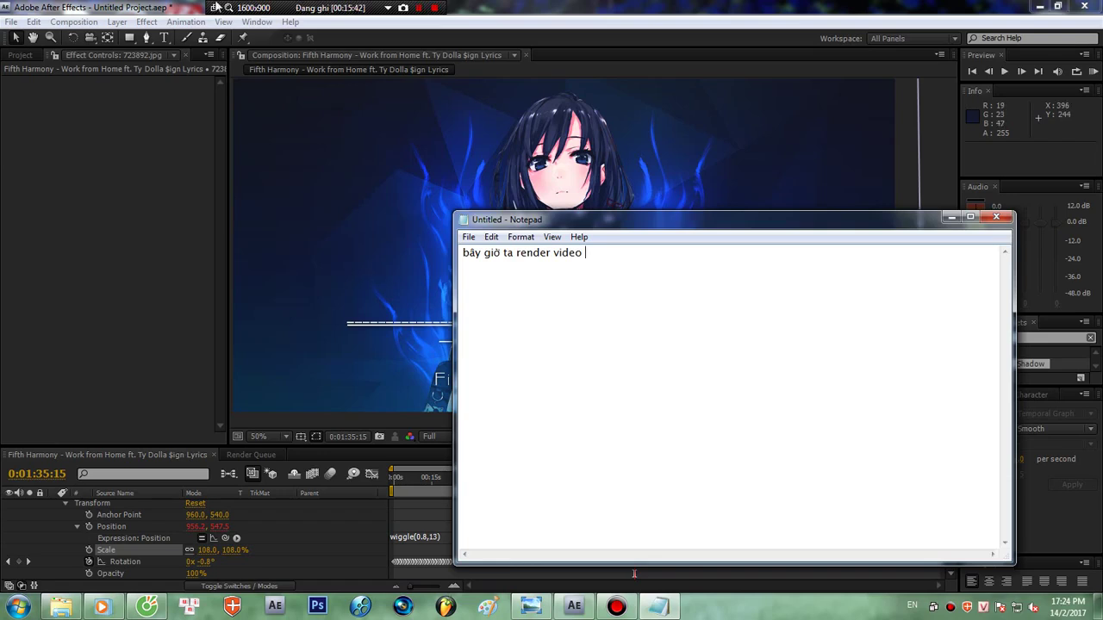
click(92, 191)
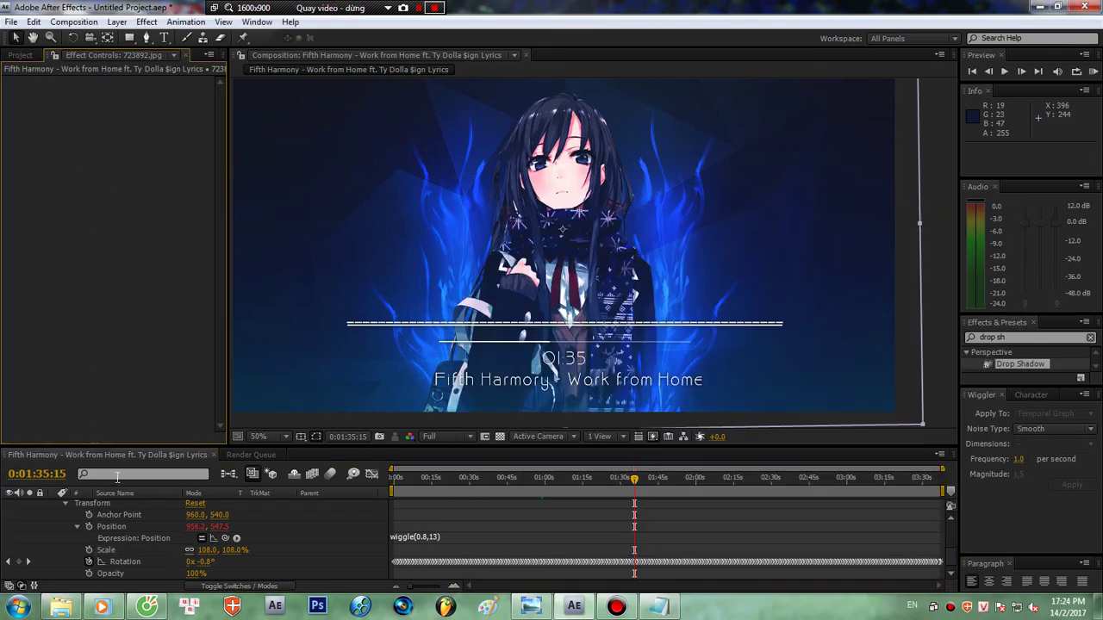
- Add the Fifth Harmony composition to the render queue and accept its render settings at Best quality and Full resolution
scroll(140, 522, up, 1)
click(55, 527)
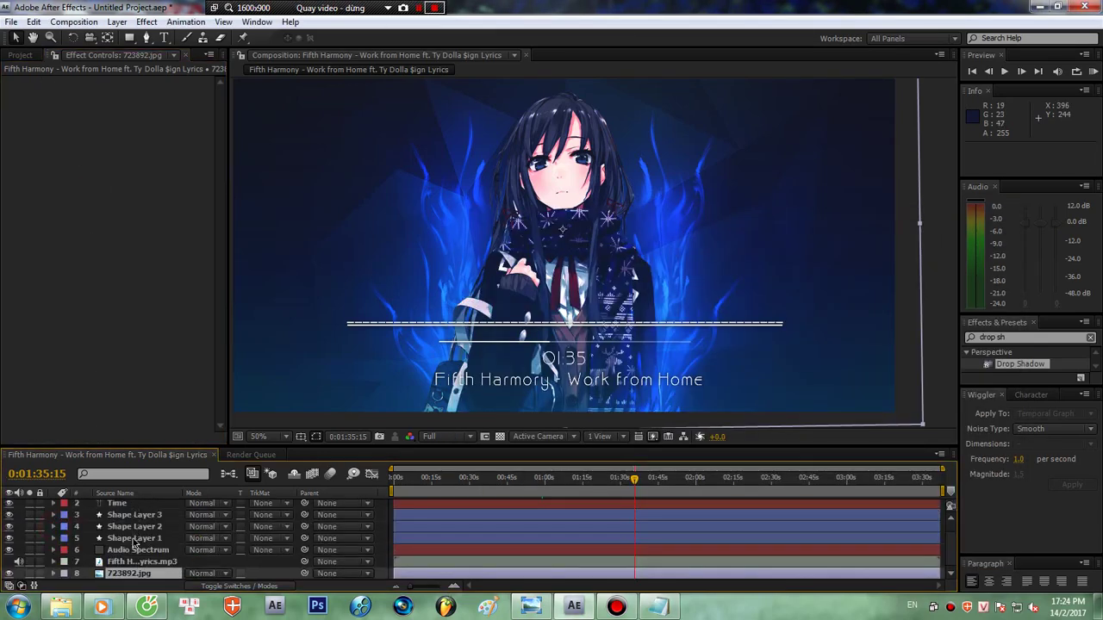
click(137, 550)
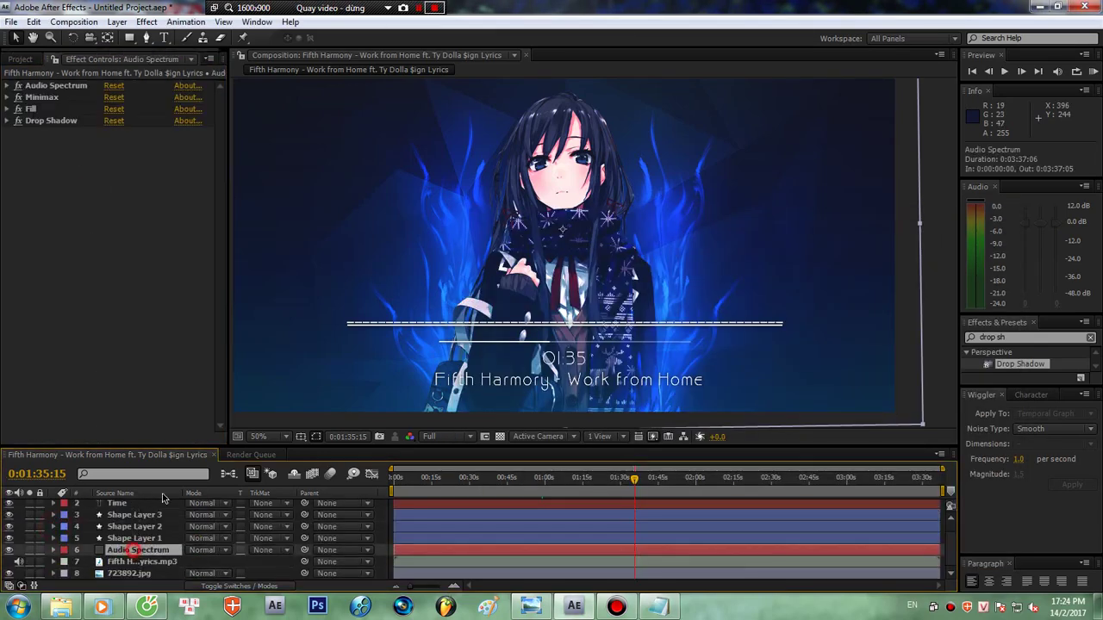
click(77, 22)
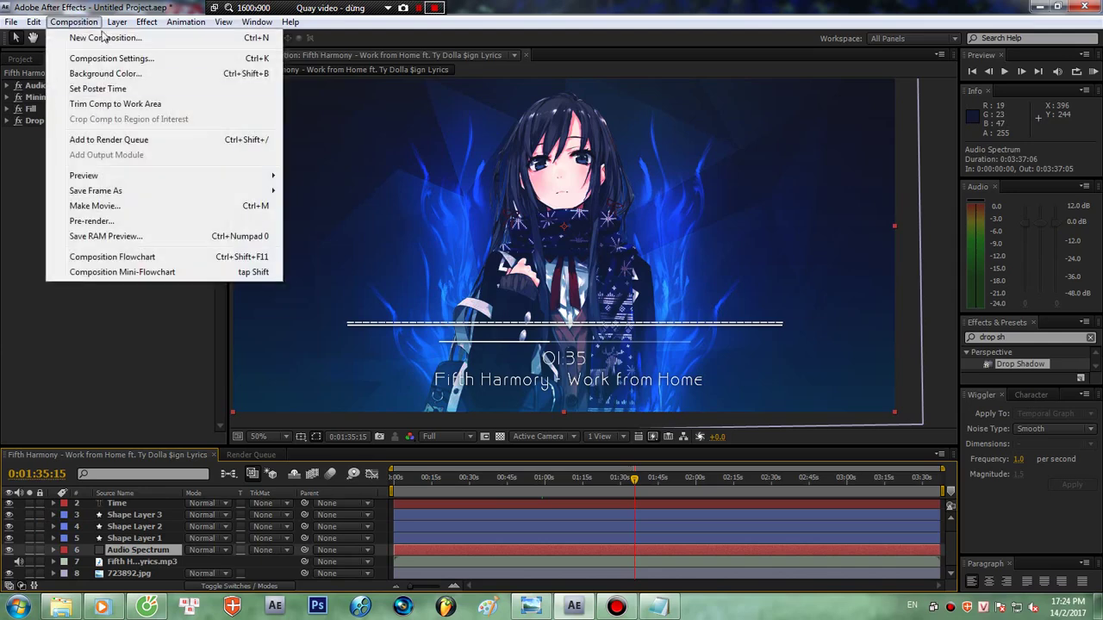
click(116, 139)
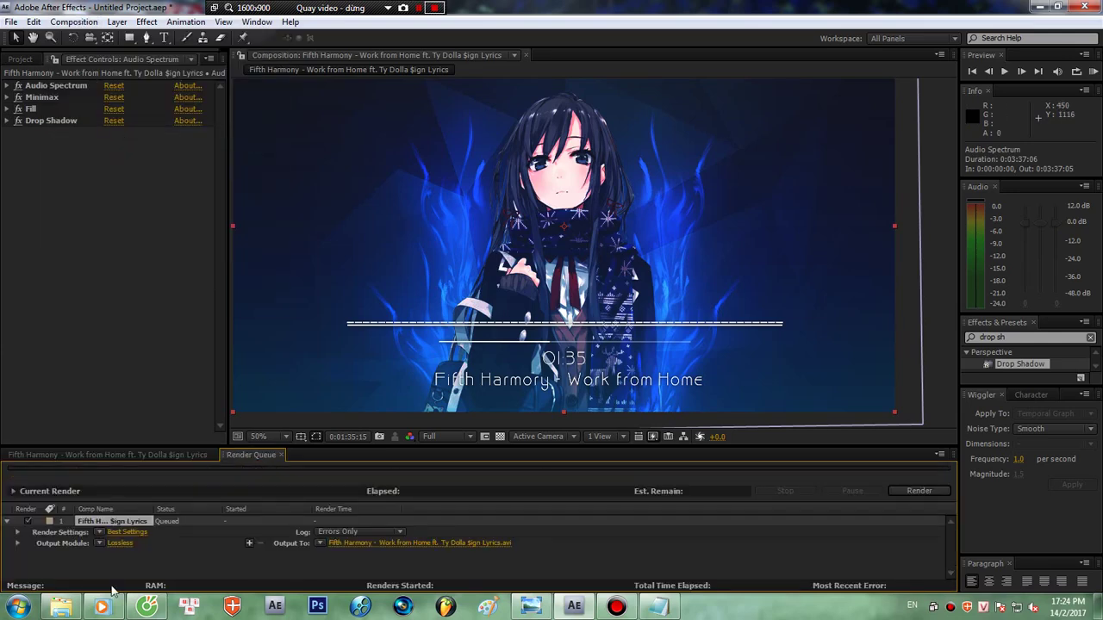
click(125, 533)
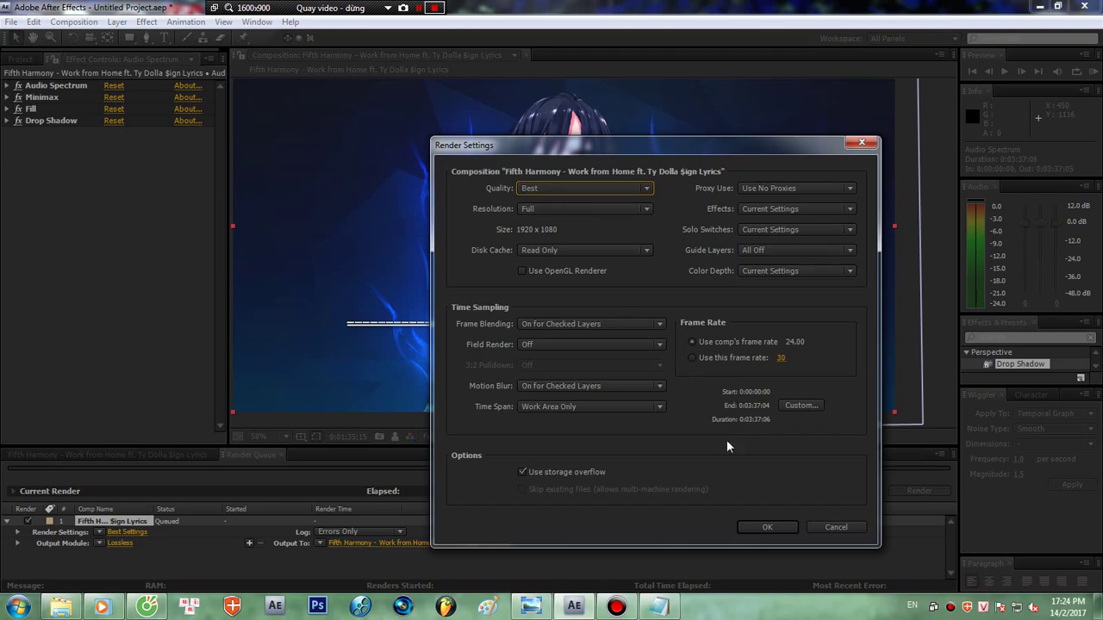
click(767, 527)
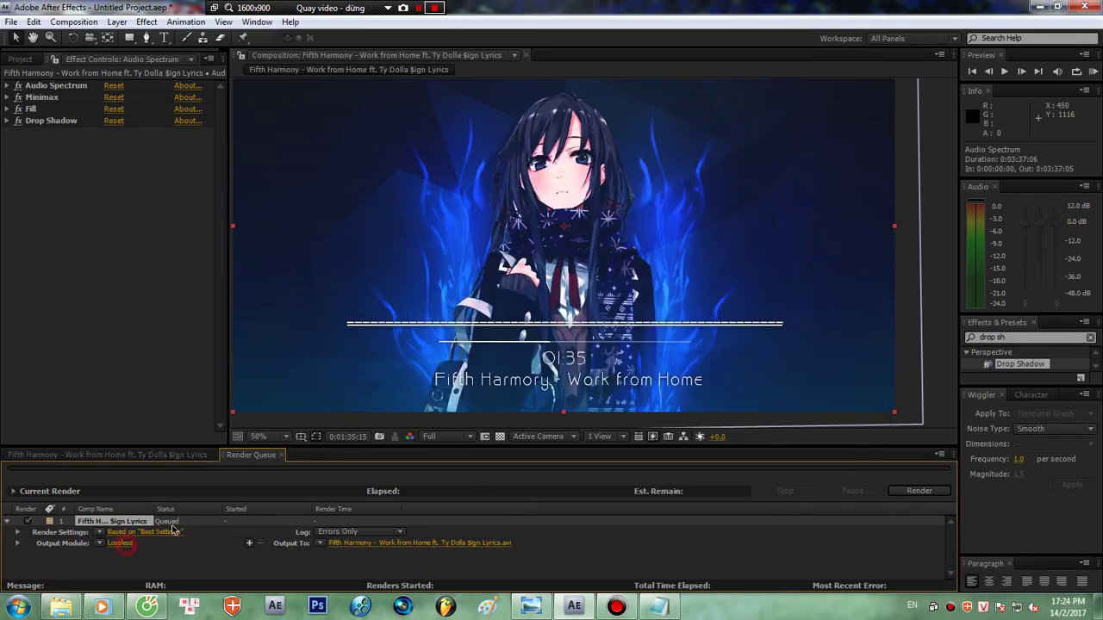
- Set the output module's format to Windows Media and open its format options
click(121, 544)
click(552, 114)
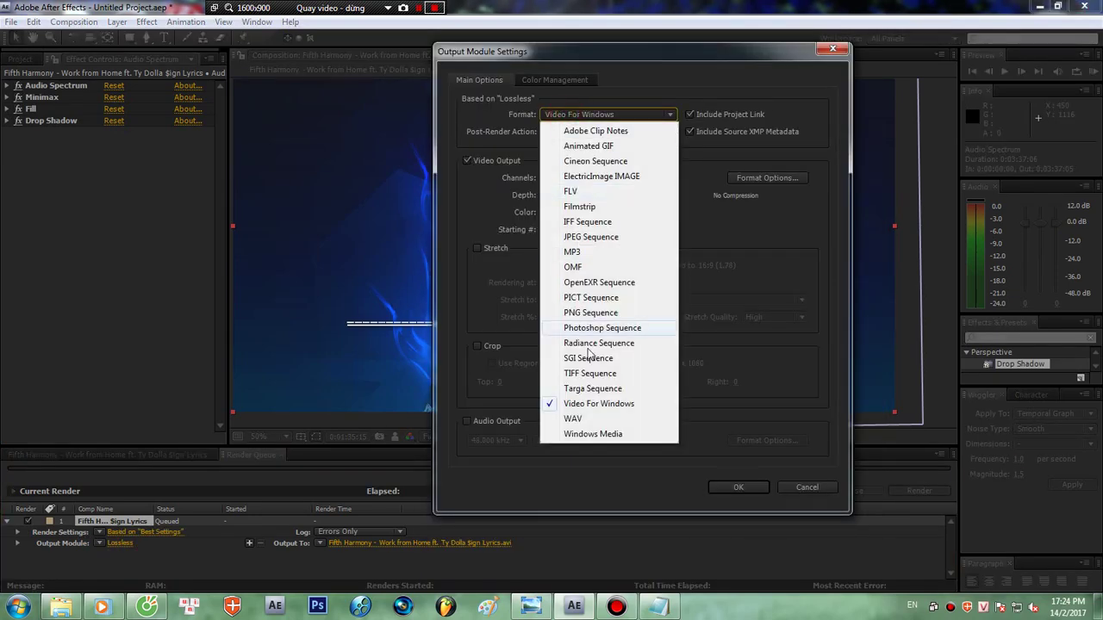
click(584, 434)
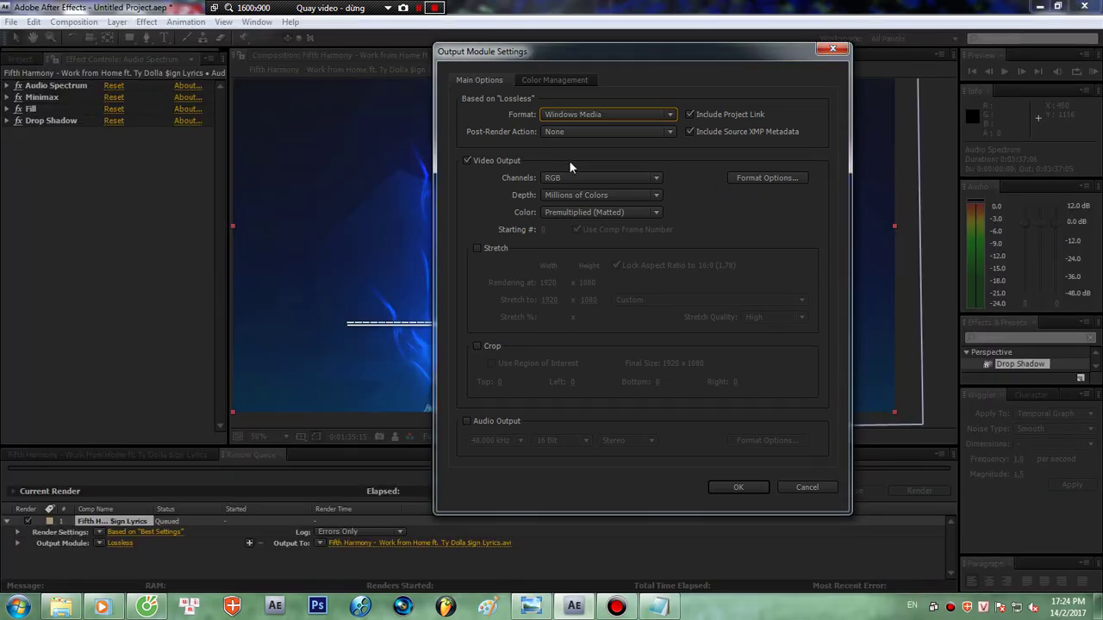
click(748, 178)
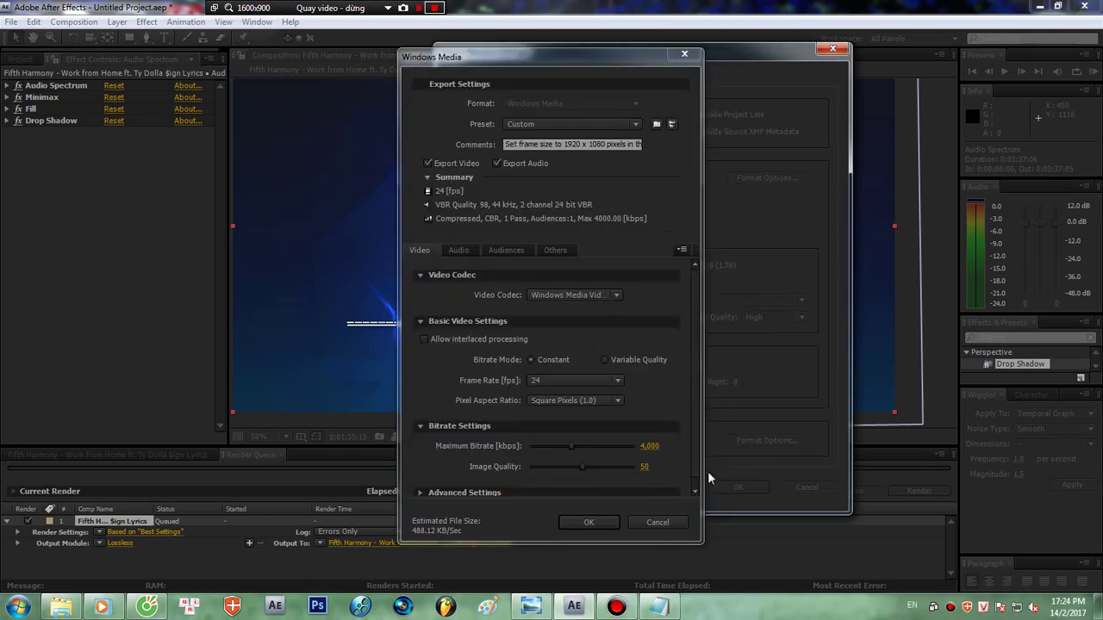
click(598, 522)
click(595, 126)
- Switch to Notepad, replace the note with "mẹ nó lag chứ đm -_-" and return to the Windows Media options in After Effects
click(659, 606)
drag(606, 251, 316, 262)
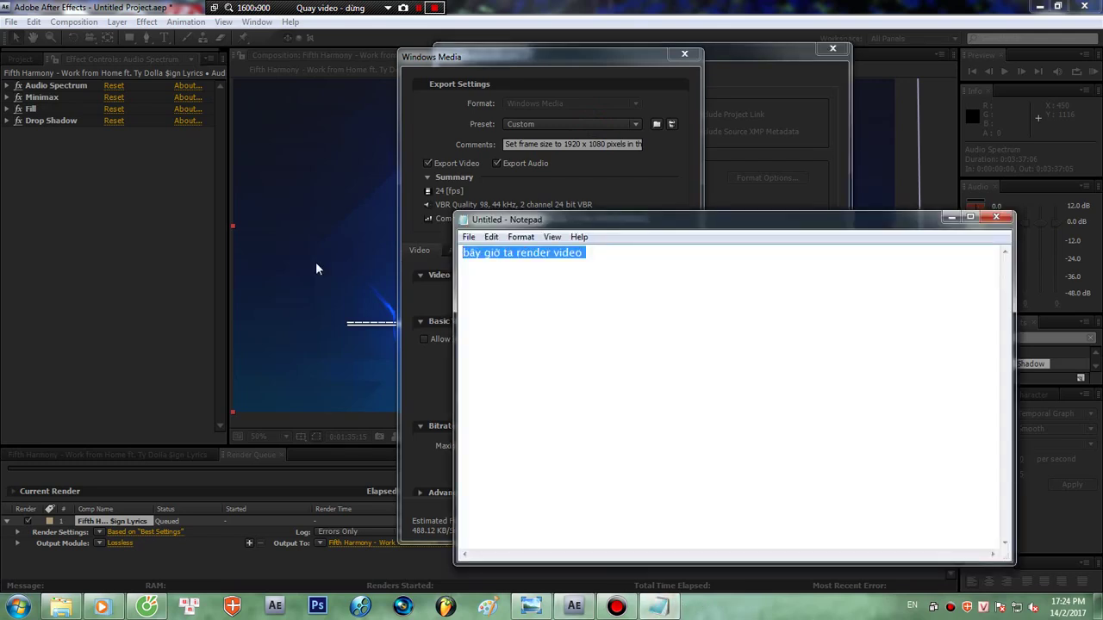
text(me nó lag c)
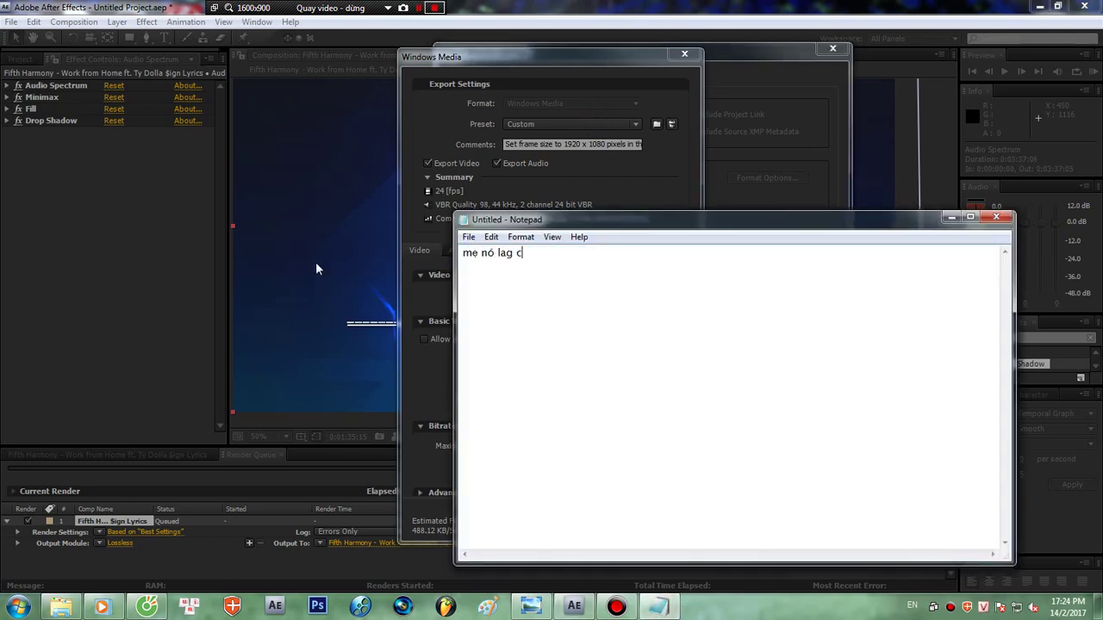
text(hứ đm -_-)
click(705, 7)
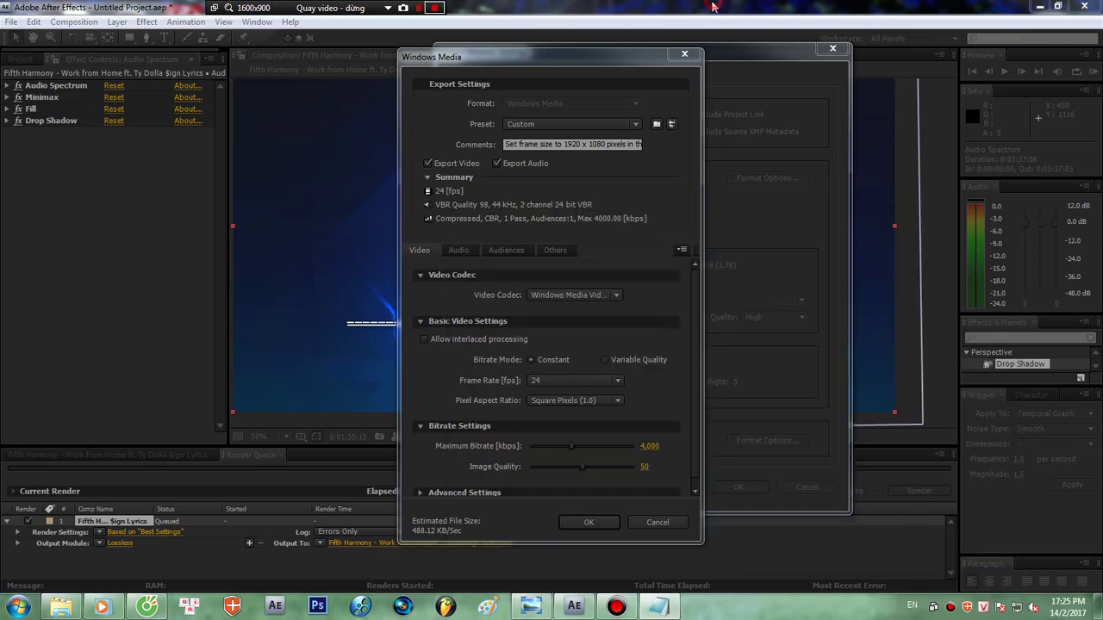
- Add a second line starting with "đc òi" to the Notepad note and return to the Windows Media options in After Effects
click(611, 125)
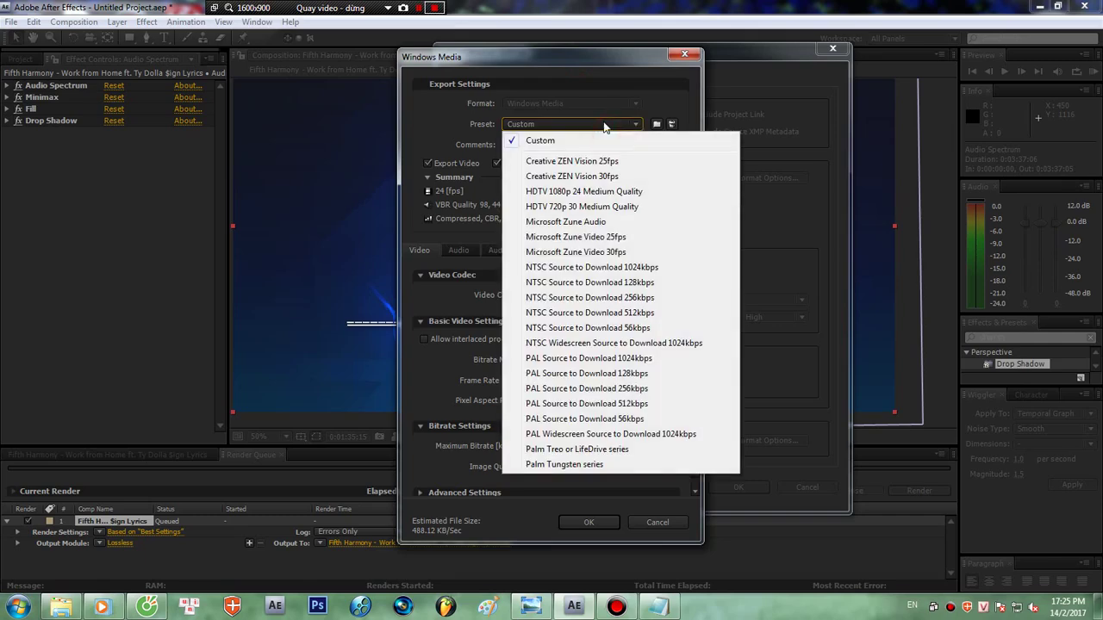
click(650, 607)
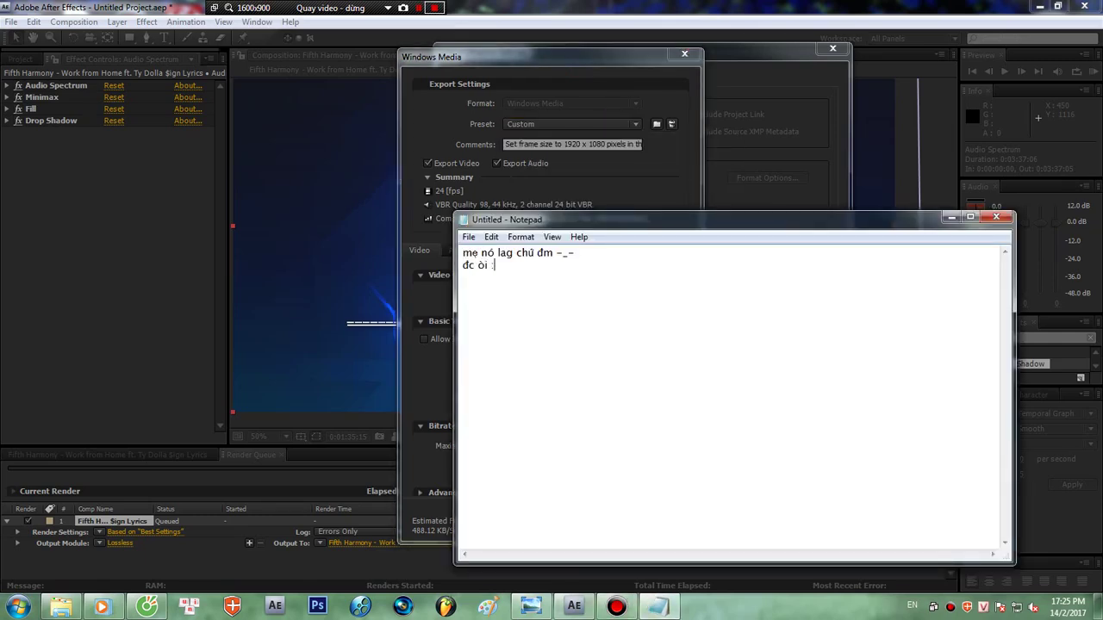
click(571, 62)
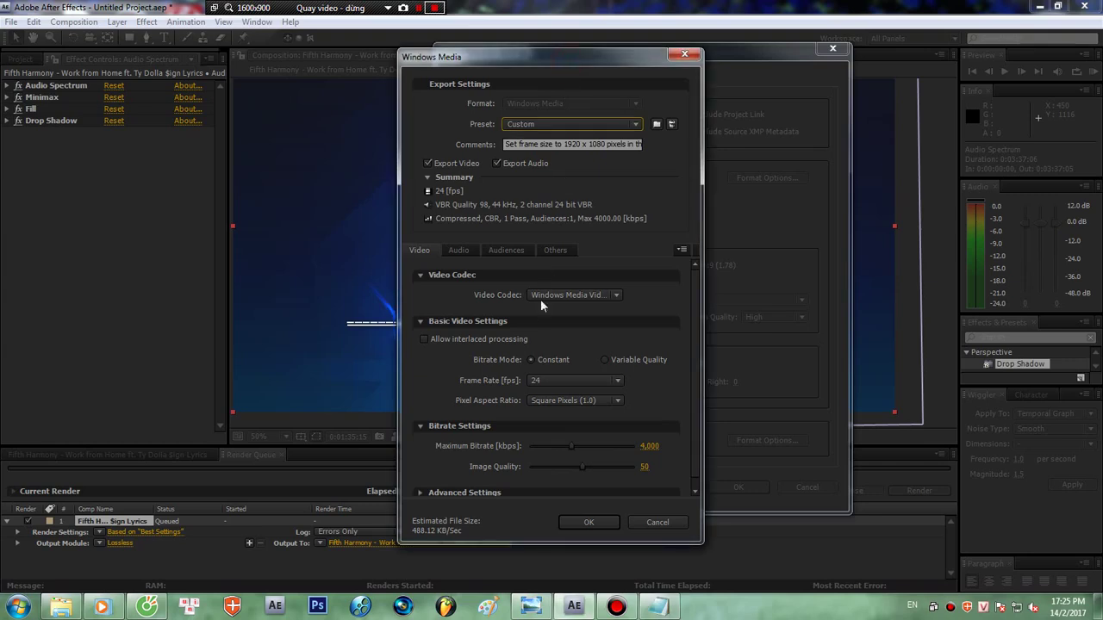
- Set the Windows Media export preset to HDTV 1080p 24 Medium Quality and accept the format options
click(524, 125)
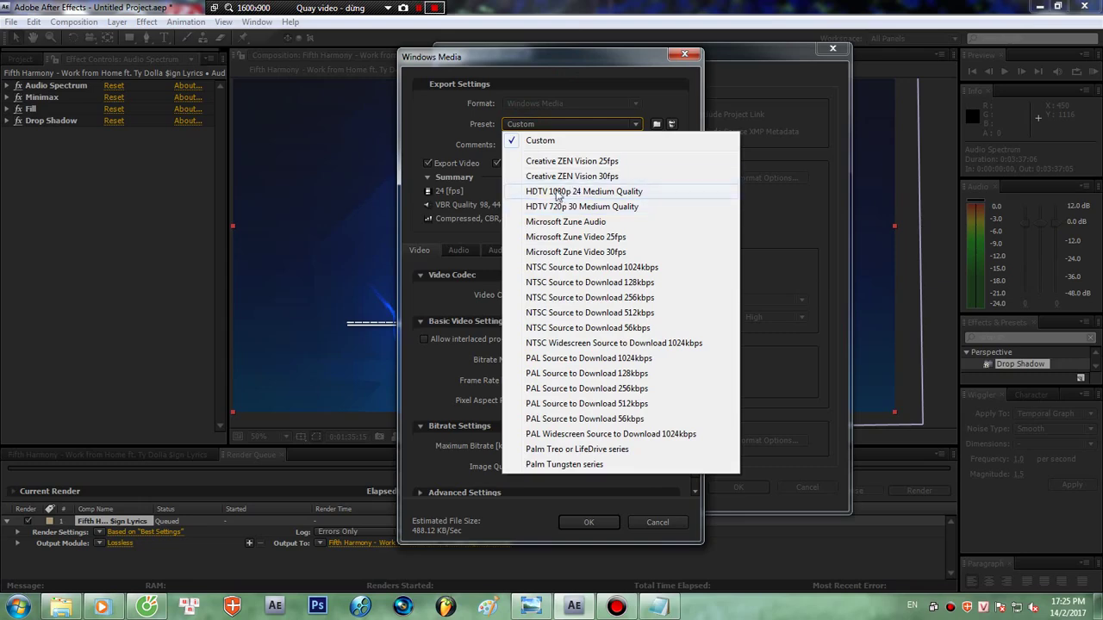
click(589, 191)
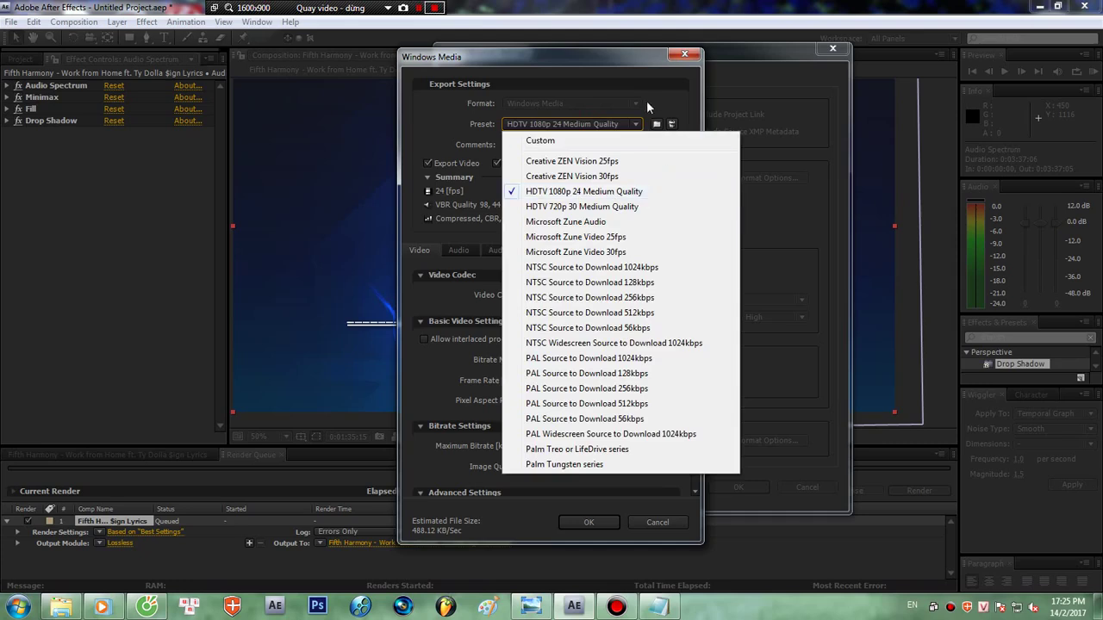
click(582, 193)
click(589, 522)
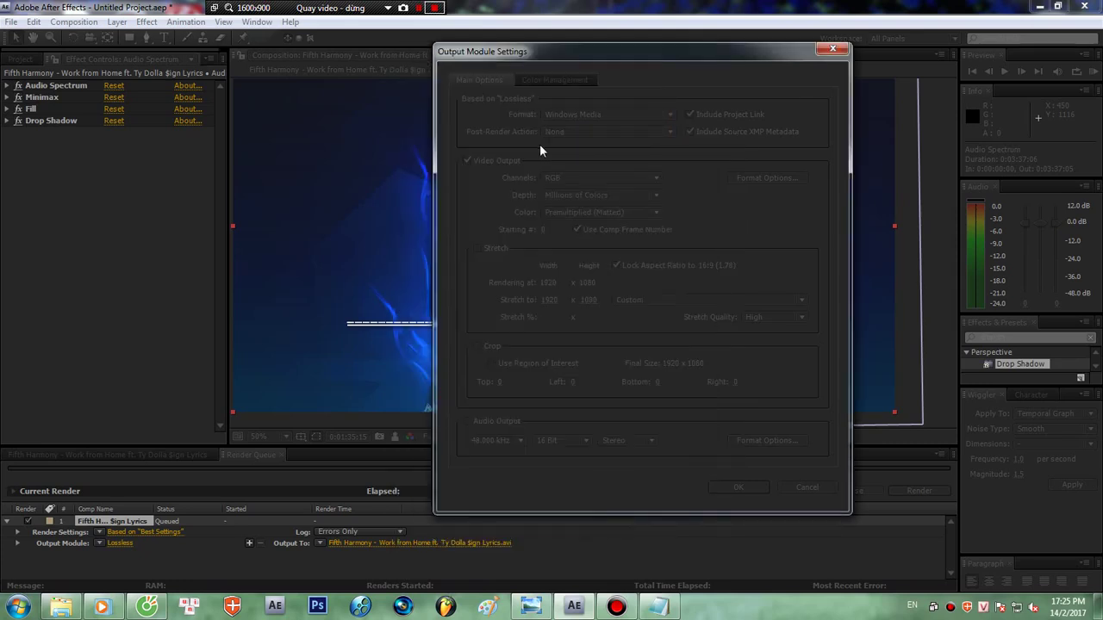
- Enable stretching in the output module, try the HDV 1080 25 and HDTV 1080 25 sizes, and settle on HDTV 1080 24
click(498, 252)
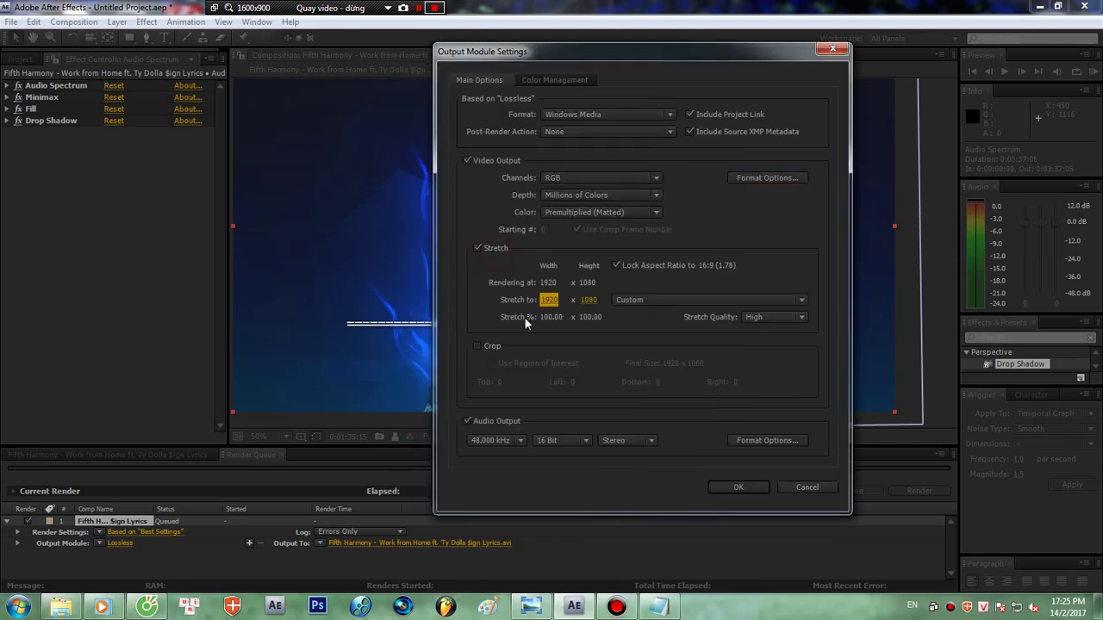
click(646, 297)
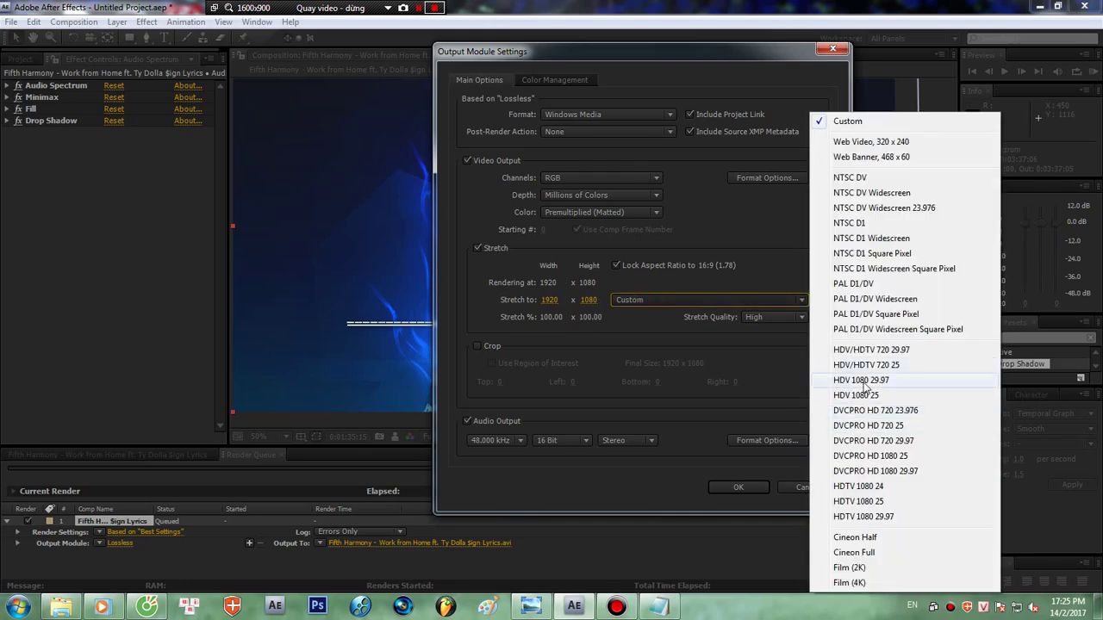
click(858, 396)
click(716, 300)
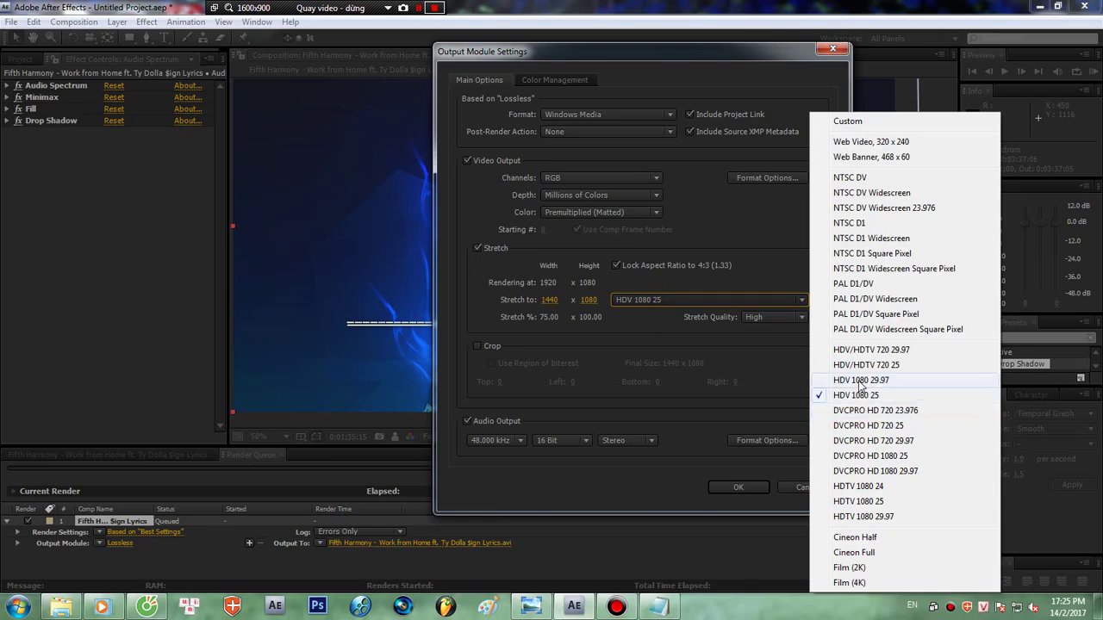
click(866, 486)
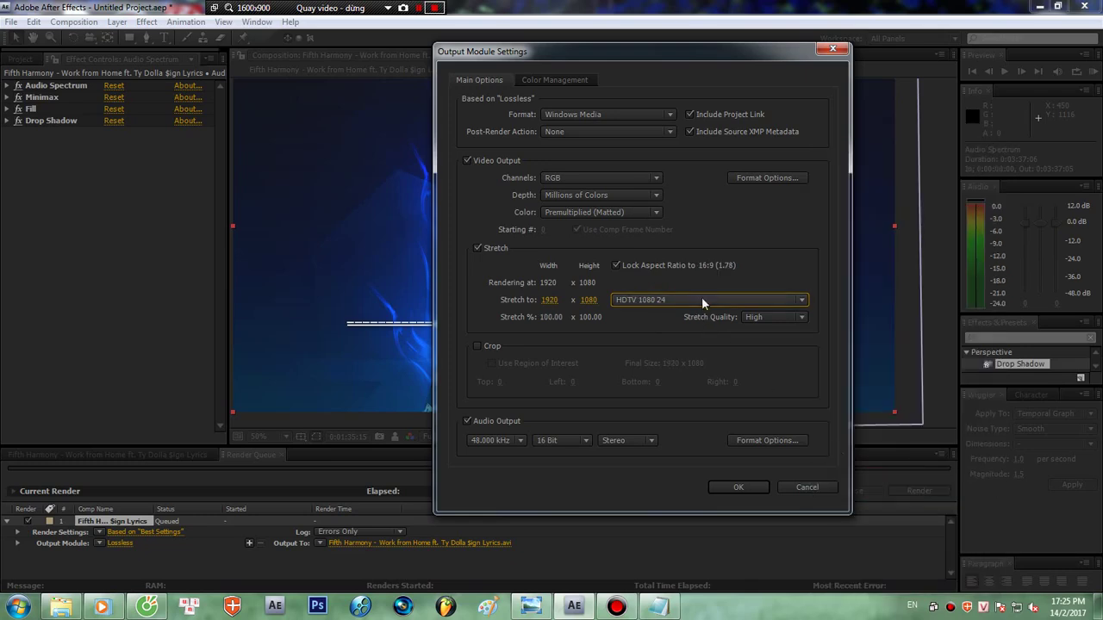
click(669, 300)
click(834, 501)
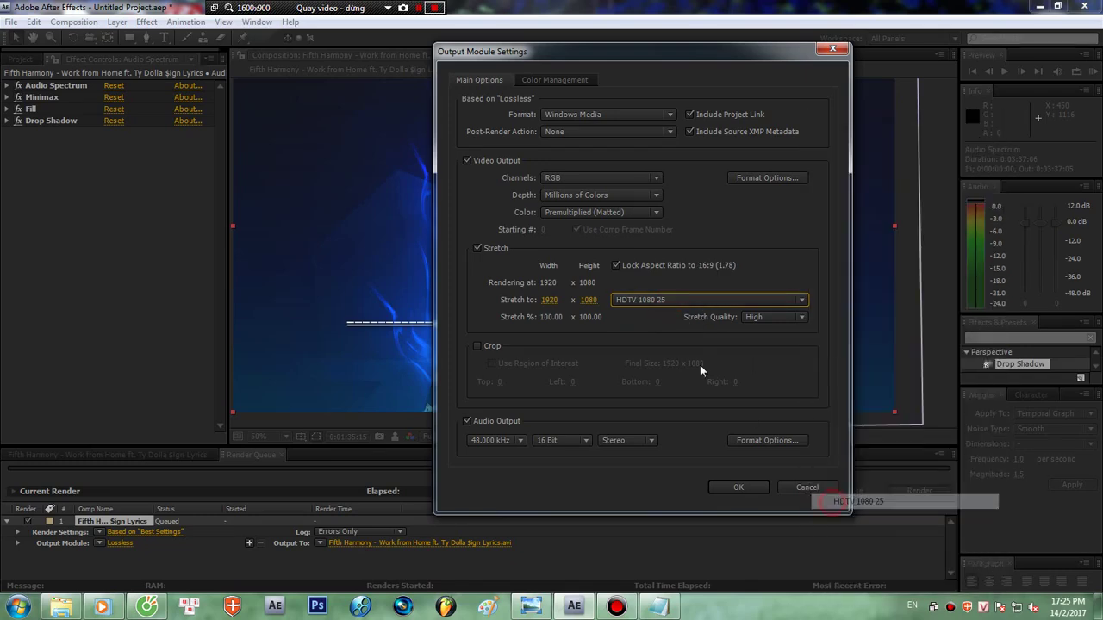
click(656, 303)
click(756, 479)
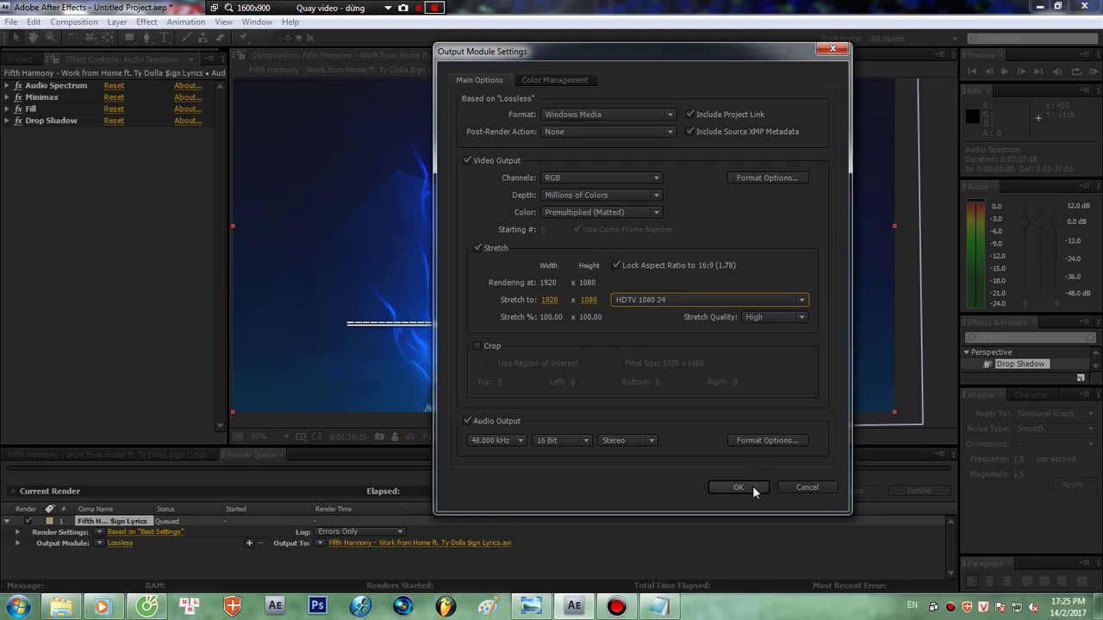
- Accept the output module settings and start rendering the queued composition
click(752, 485)
click(919, 491)
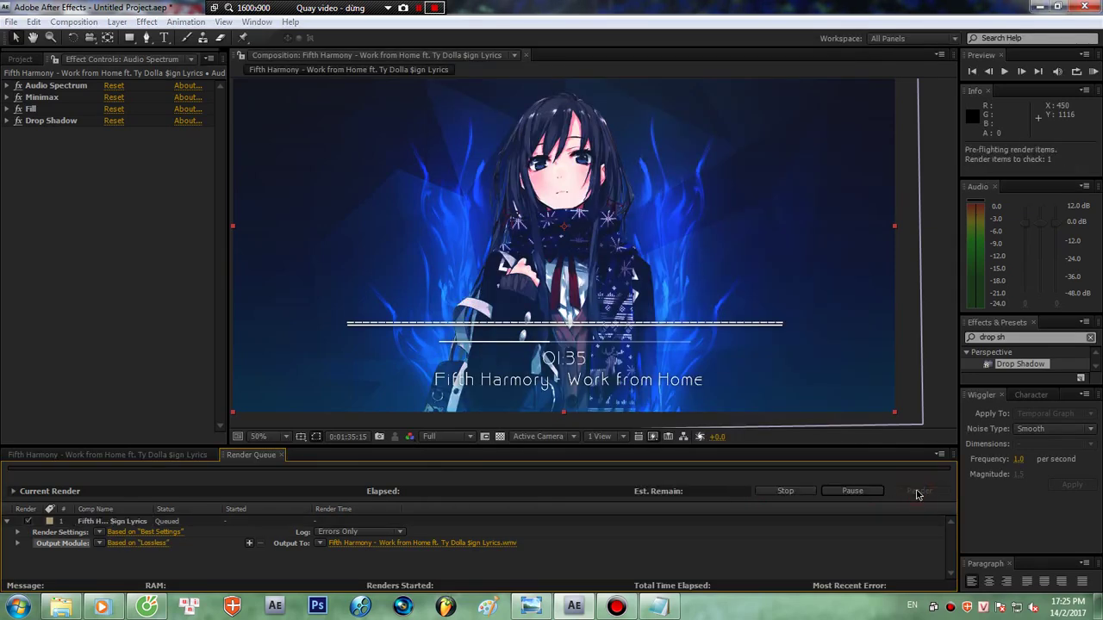